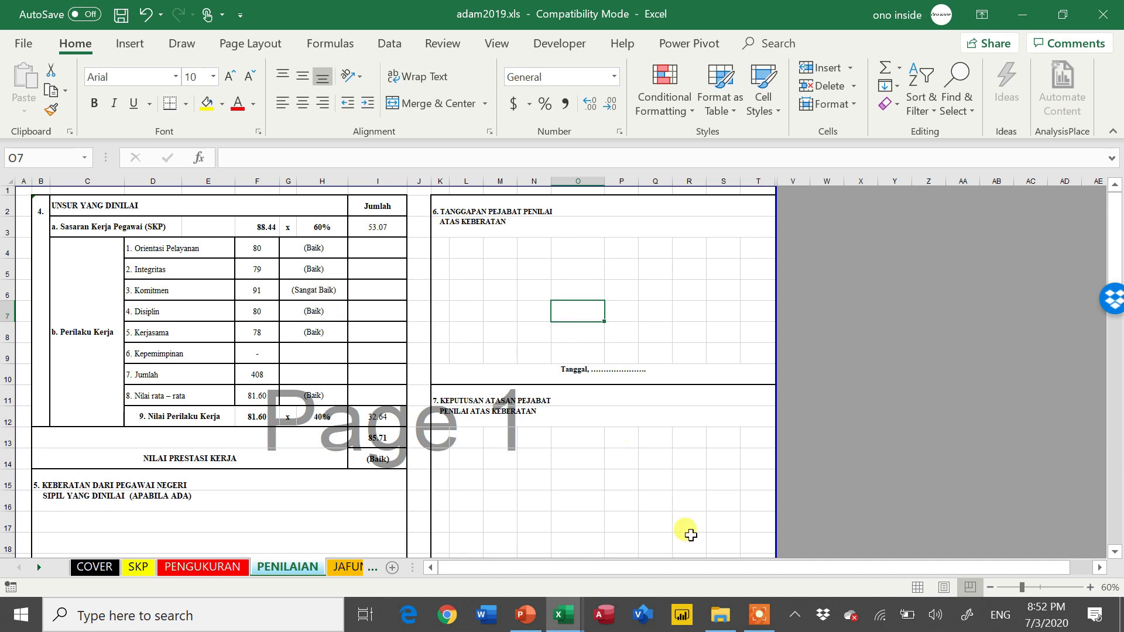
Step: Check the File SKP Gabung folder, and look through the COVER, SKP, PENGUKURAN, PENILAIAN, JAFUNG and Tabel AK sheets of adam2019.xls
click(718, 617)
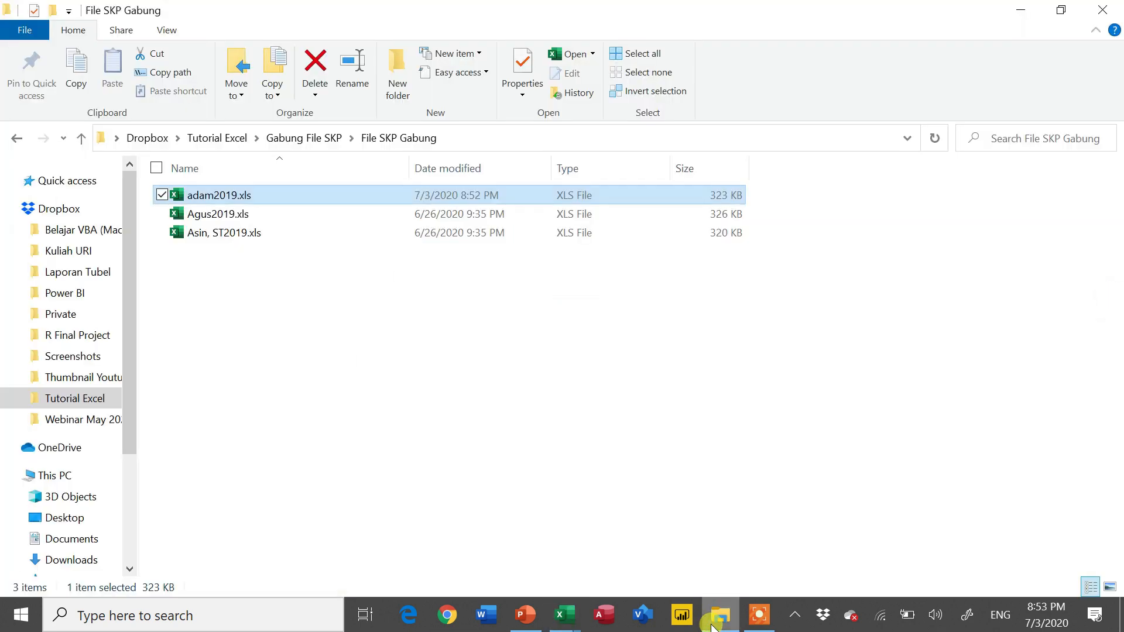
click(718, 617)
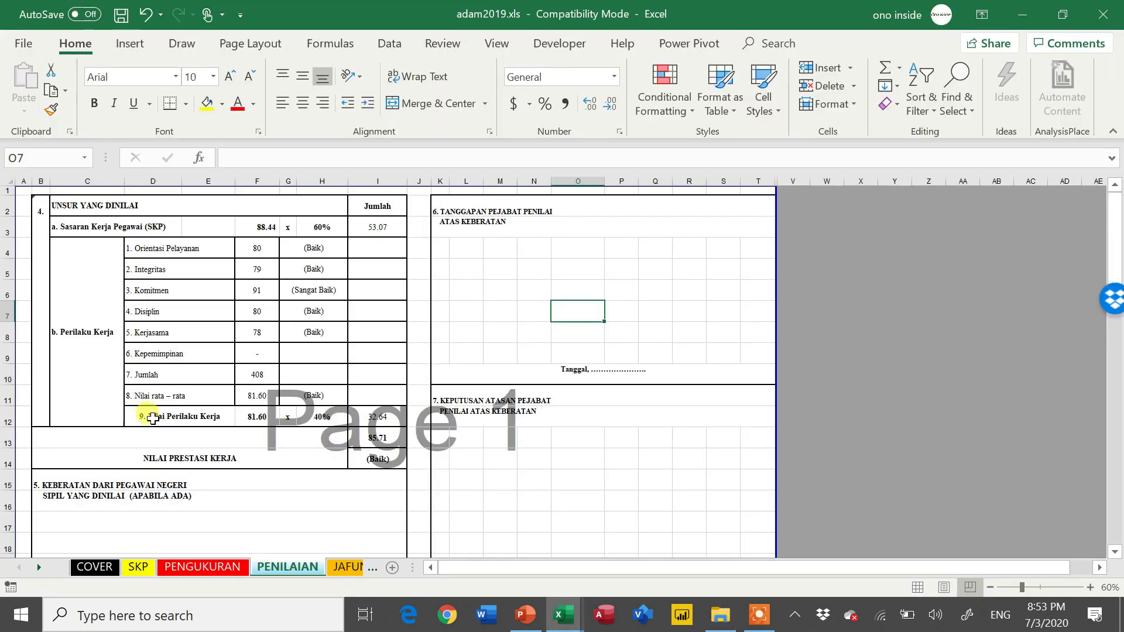
click(87, 575)
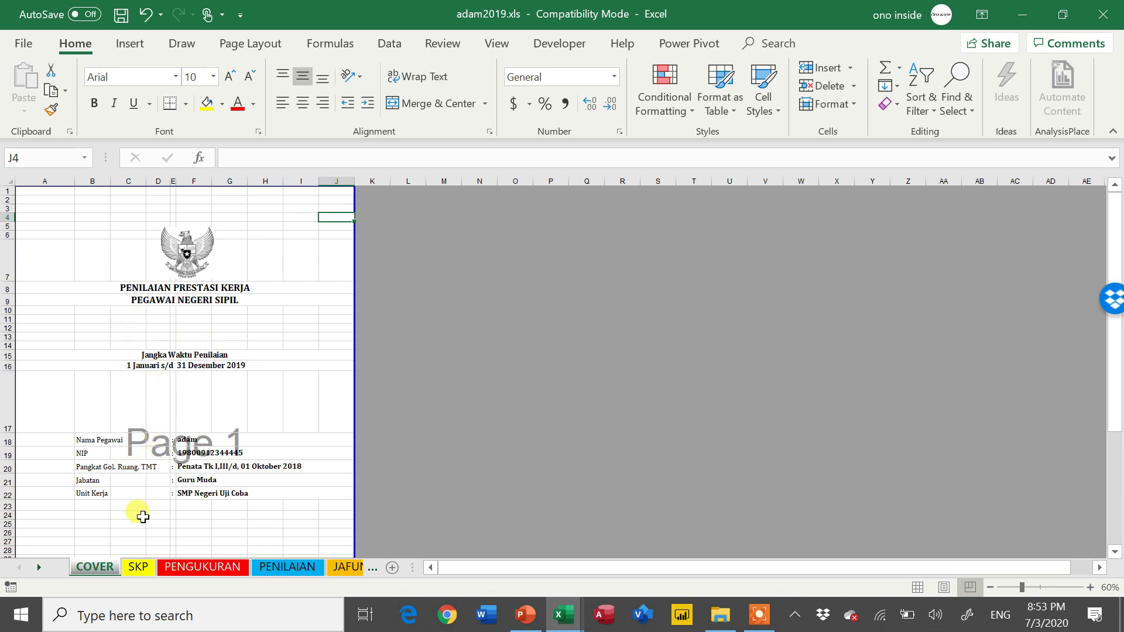
click(143, 568)
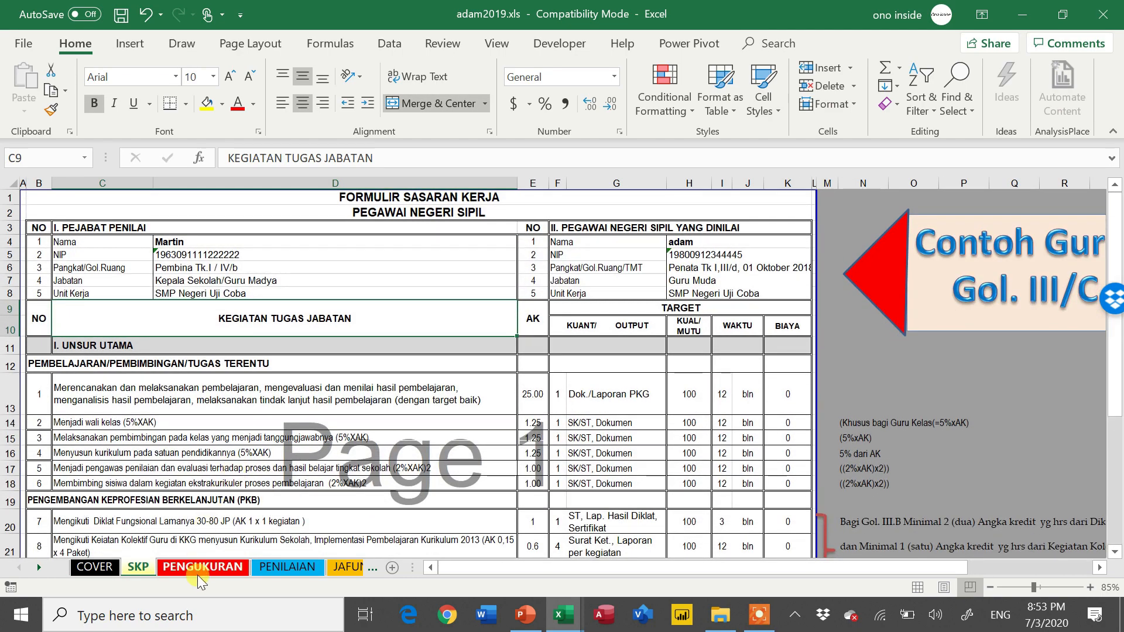
click(202, 567)
scroll(300, 456, down, 1)
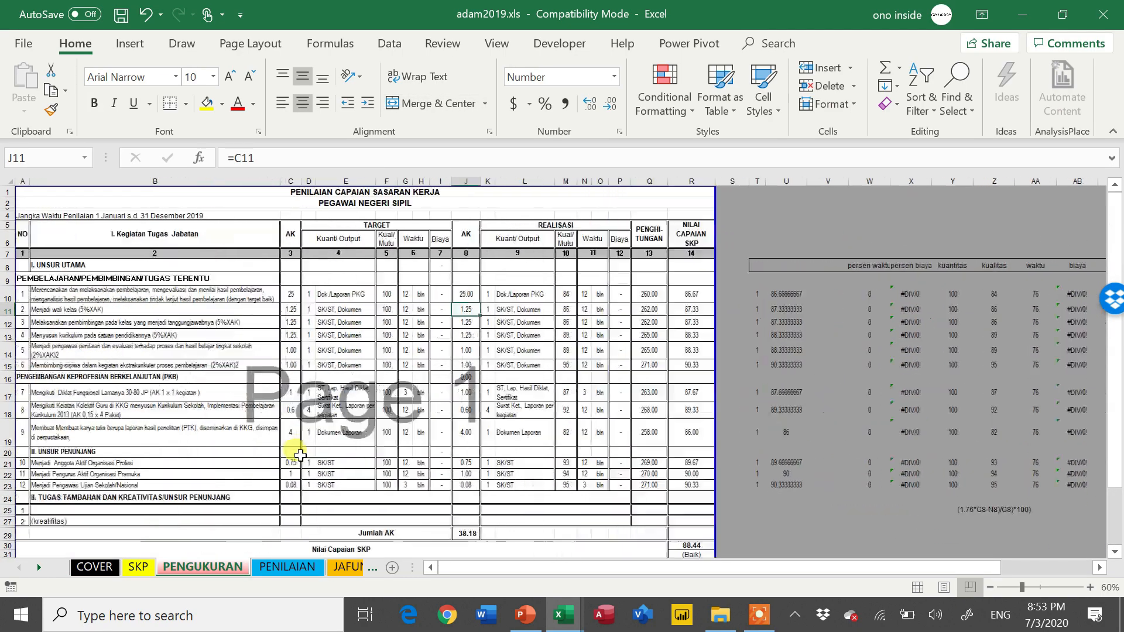
click(303, 571)
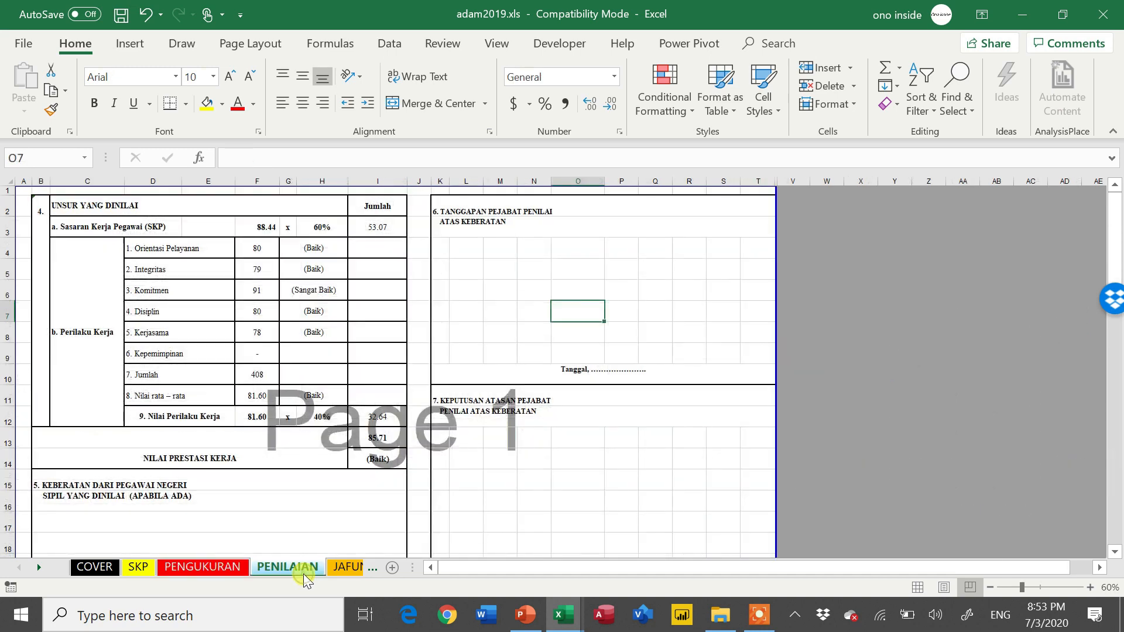
click(341, 569)
scroll(328, 533, up, 3)
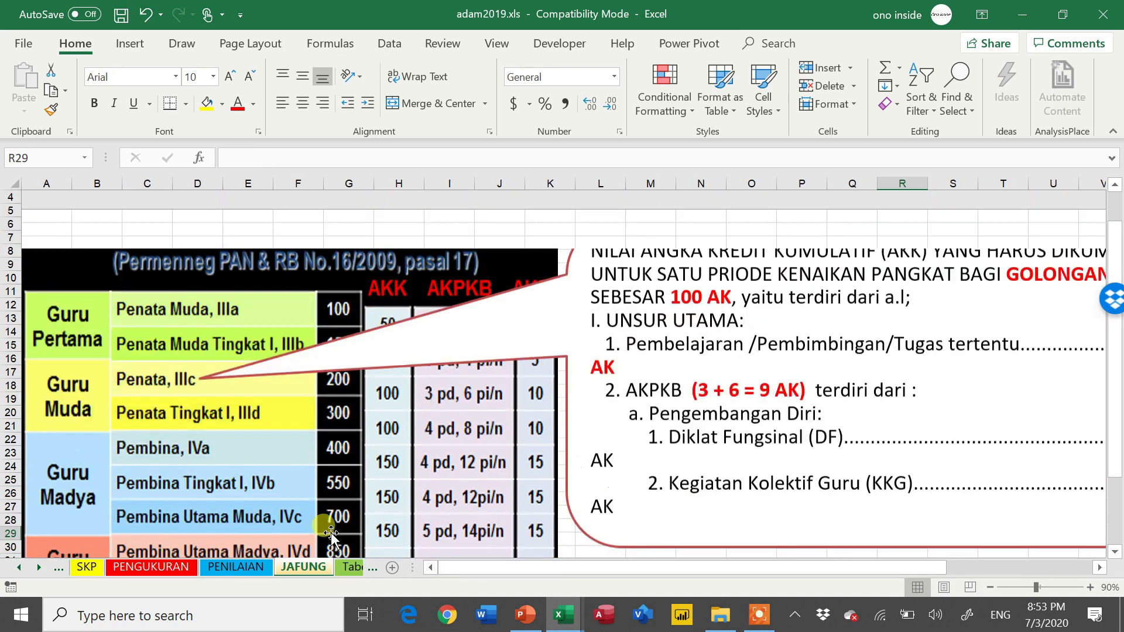
scroll(331, 532, up, 1)
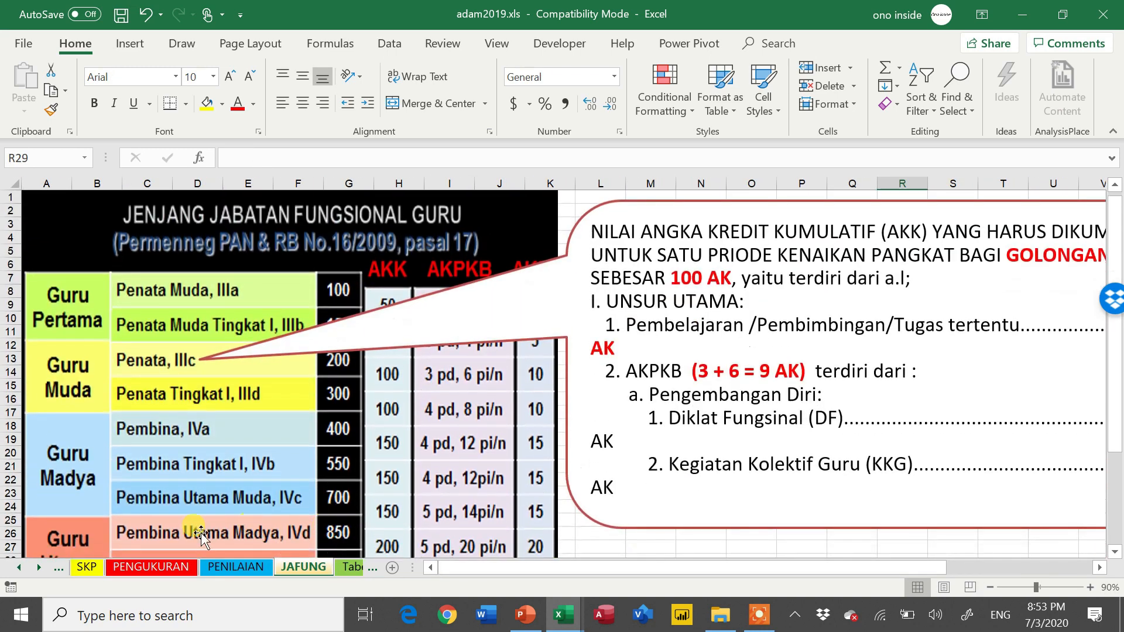
click(341, 569)
Step: Review the PENILAIAN sheet from the Unsur Yang Dinilai scoring table down to the employee identity section
click(195, 567)
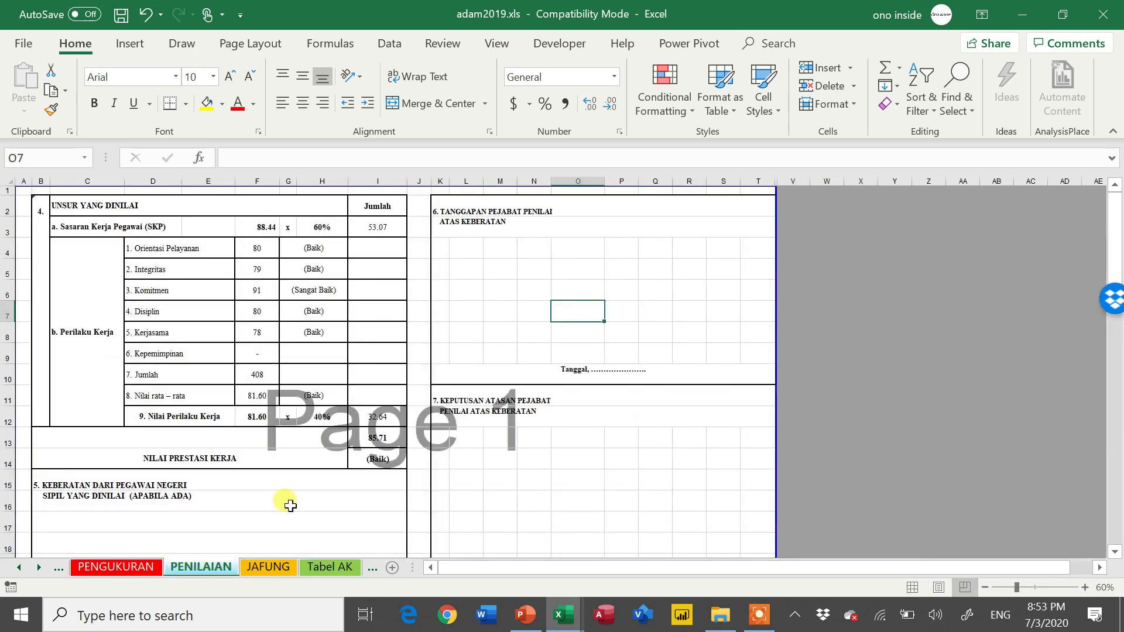
scroll(375, 430, down, 6)
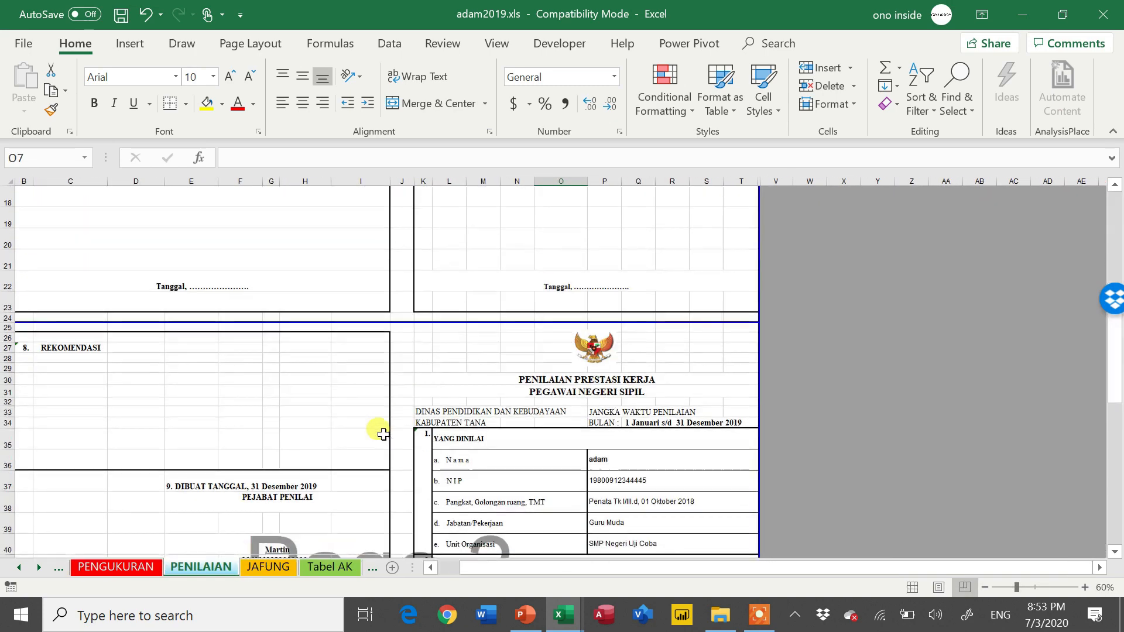
scroll(383, 434, up, 6)
scroll(383, 434, down, 6)
scroll(383, 434, up, 6)
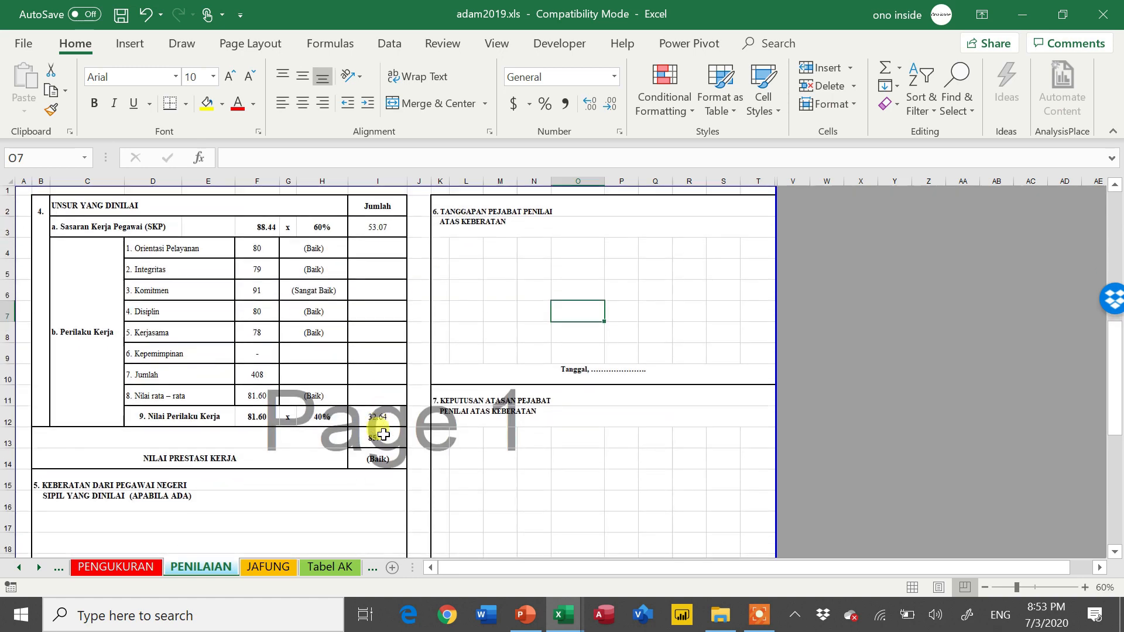
scroll(383, 435, down, 1)
scroll(383, 434, up, 1)
Step: Arrange the adam2019.xls and Gabungan SKP (Transform).xlsx windows side by side
click(1063, 14)
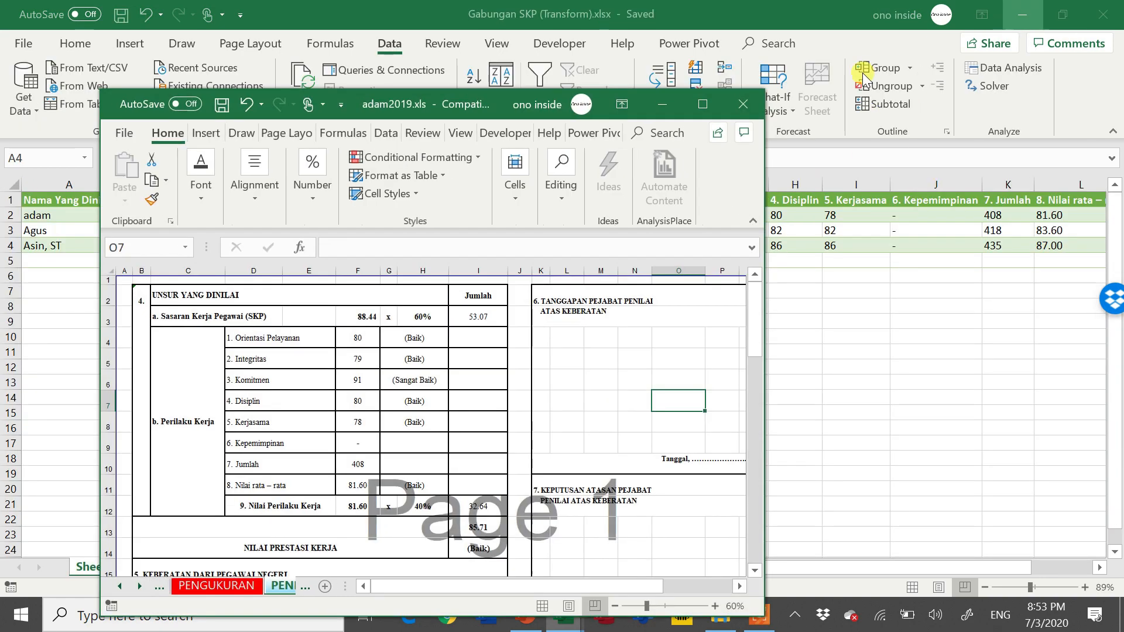
drag(468, 104, 375, 50)
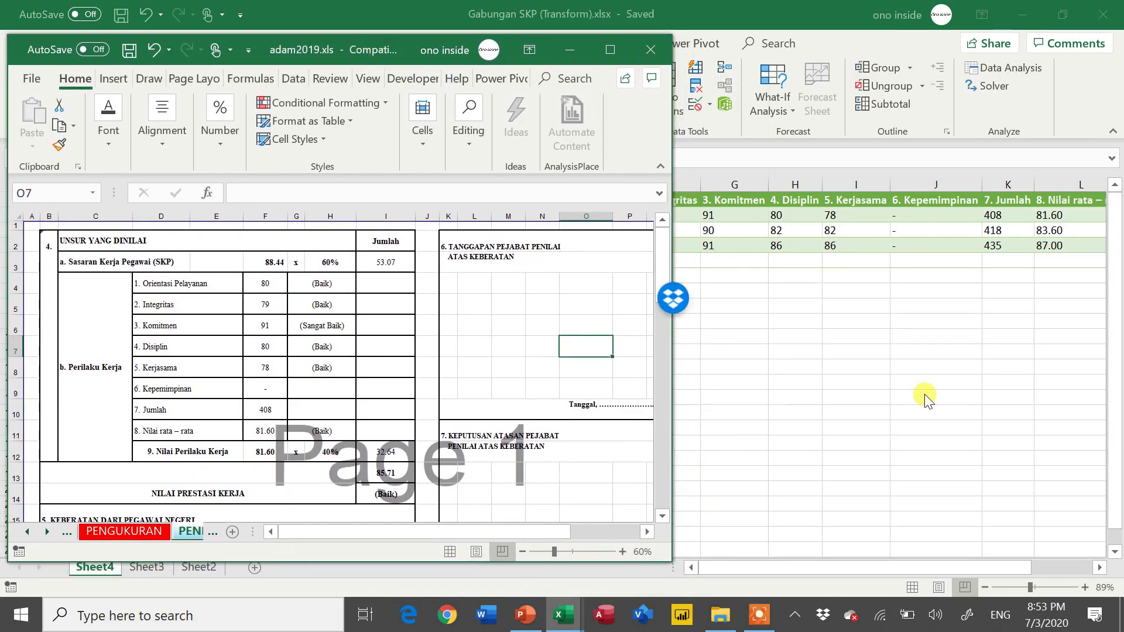
click(925, 395)
click(1057, 22)
drag(444, 83, 807, 46)
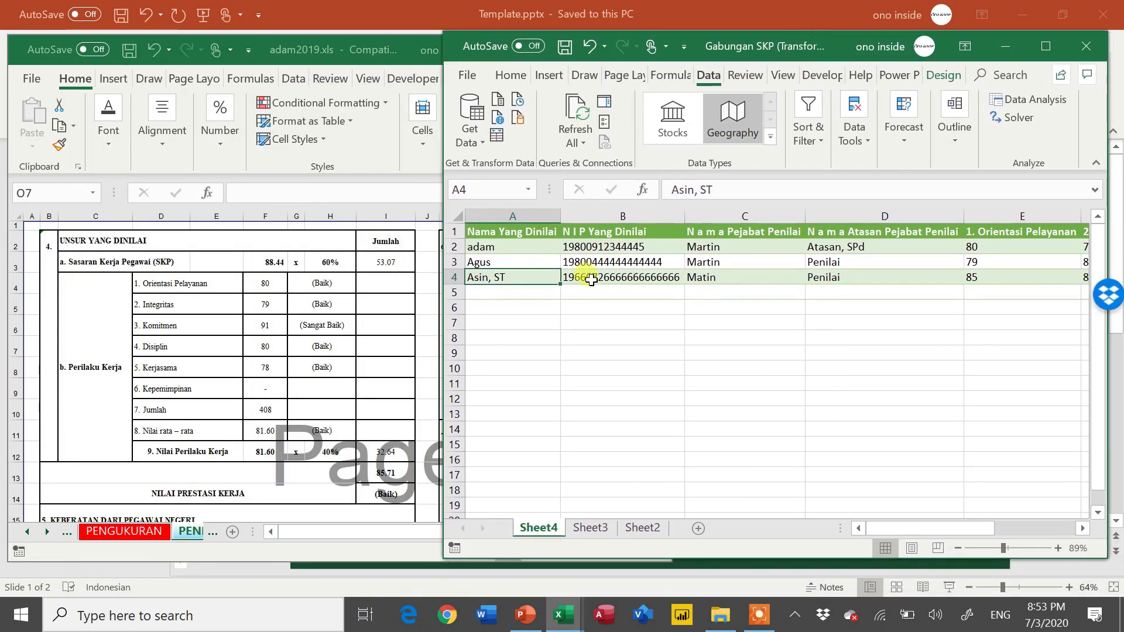
Step: Examine the column headers and the first employee's values in row 2 of the combined table on Sheet4
click(511, 248)
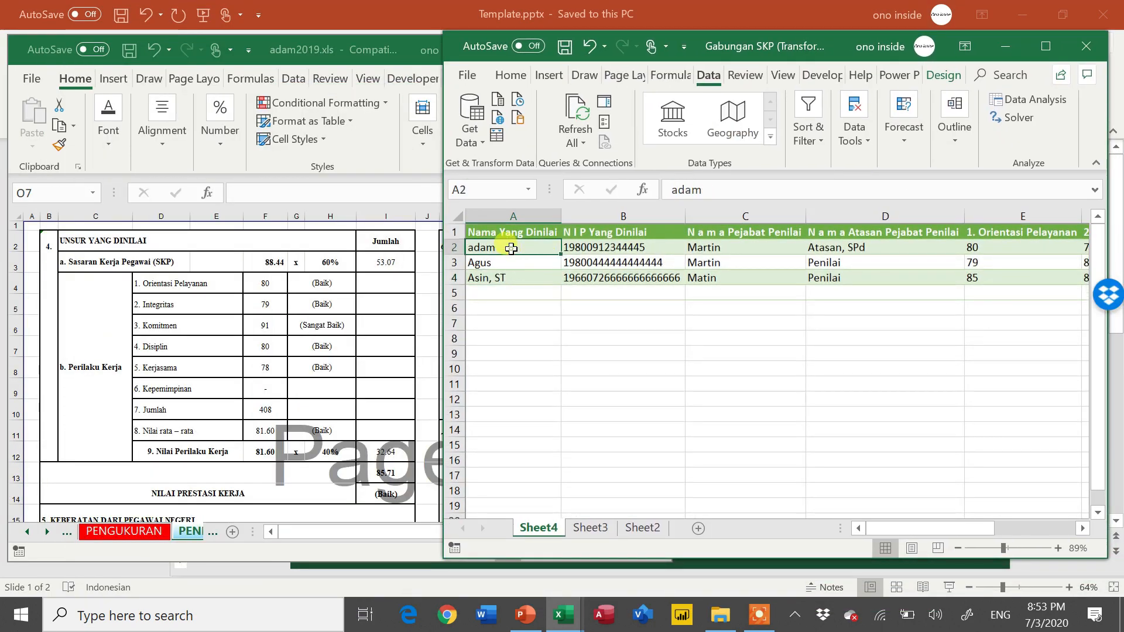
key(Up)
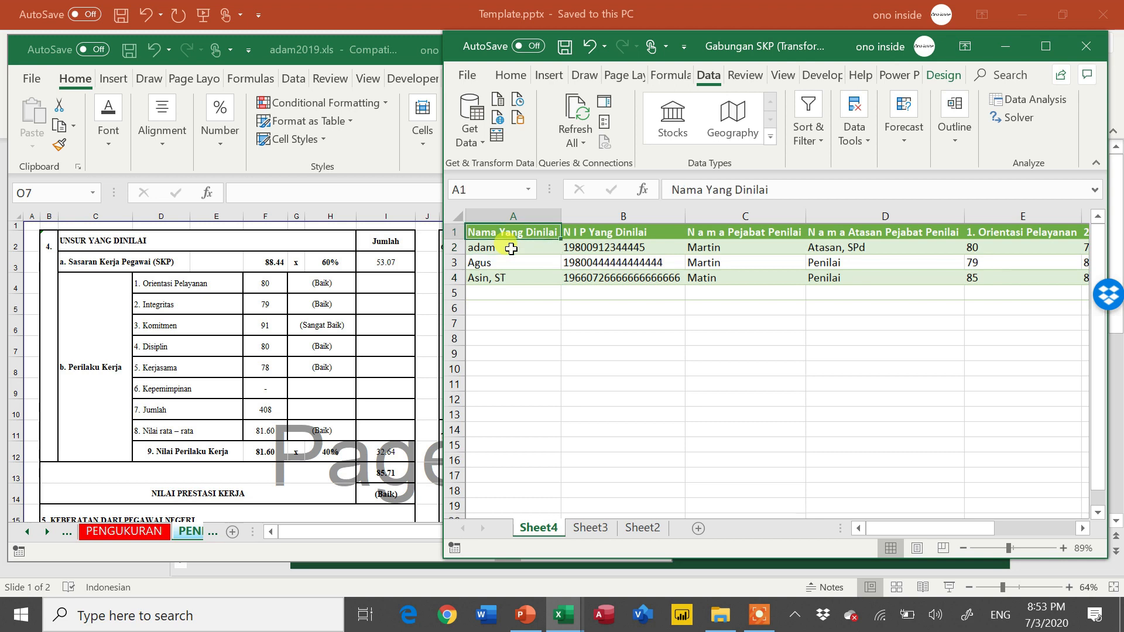
key(Right)
key(Down)
key(Right)
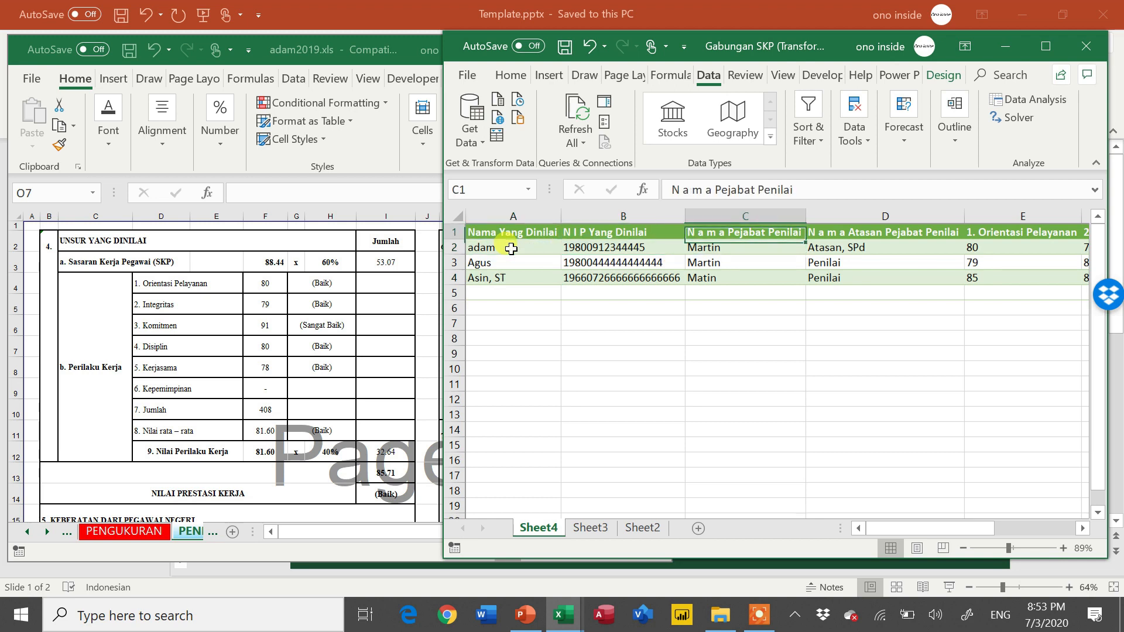
key(Right)
key(Right)
key(Right)
key(Right)
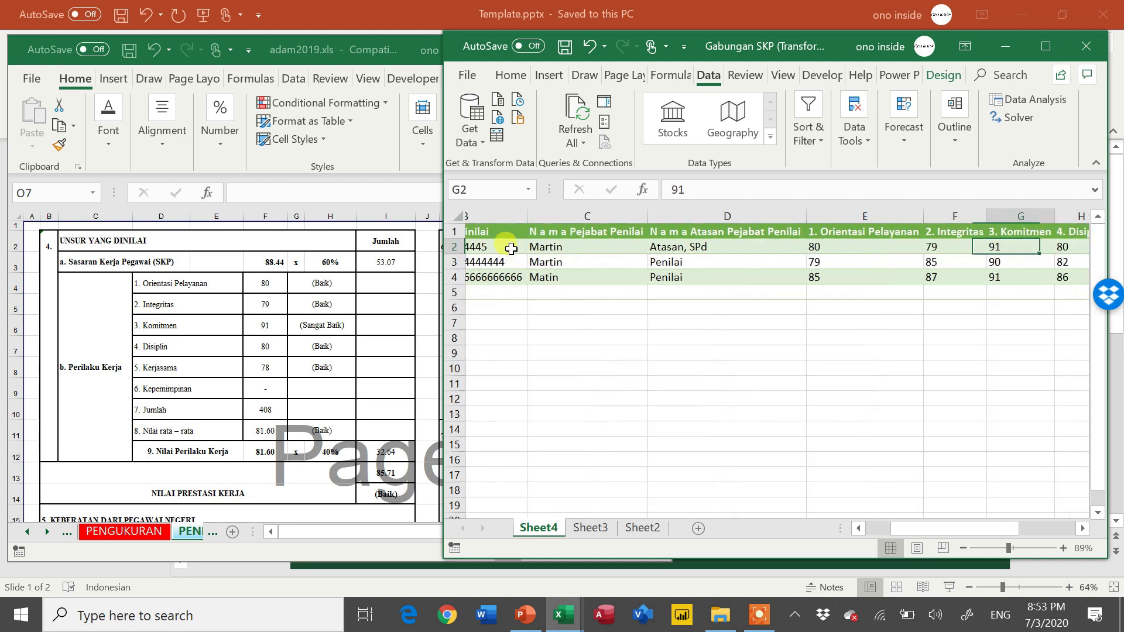
key(Left)
key(Right)
key(Right)
key(Right)
key(Right)
key(Right)
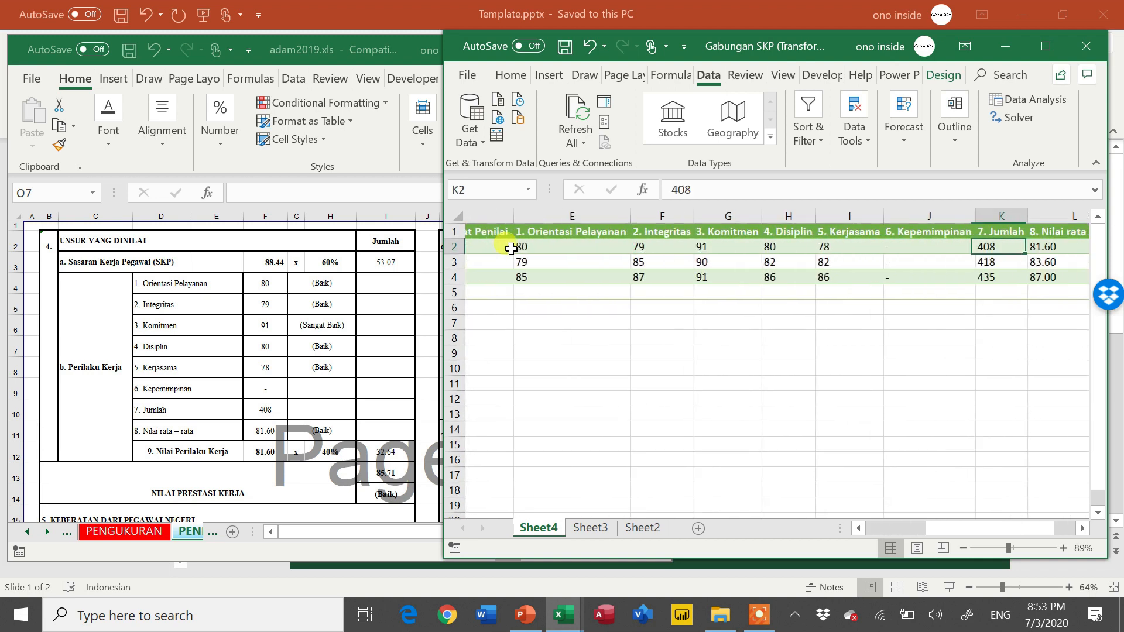
key(Right)
Step: Review each employee record in rows 2 to 4 of the combined table across its full width
key(Home)
scroll(512, 248, right, 6)
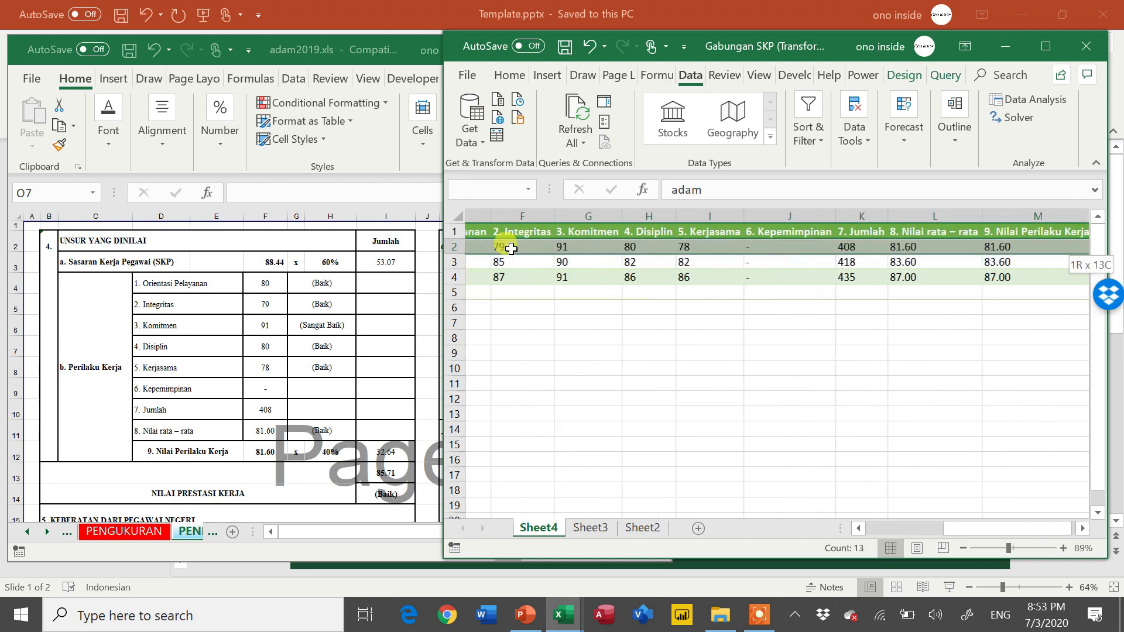
scroll(511, 248, left, 6)
scroll(512, 249, right, 6)
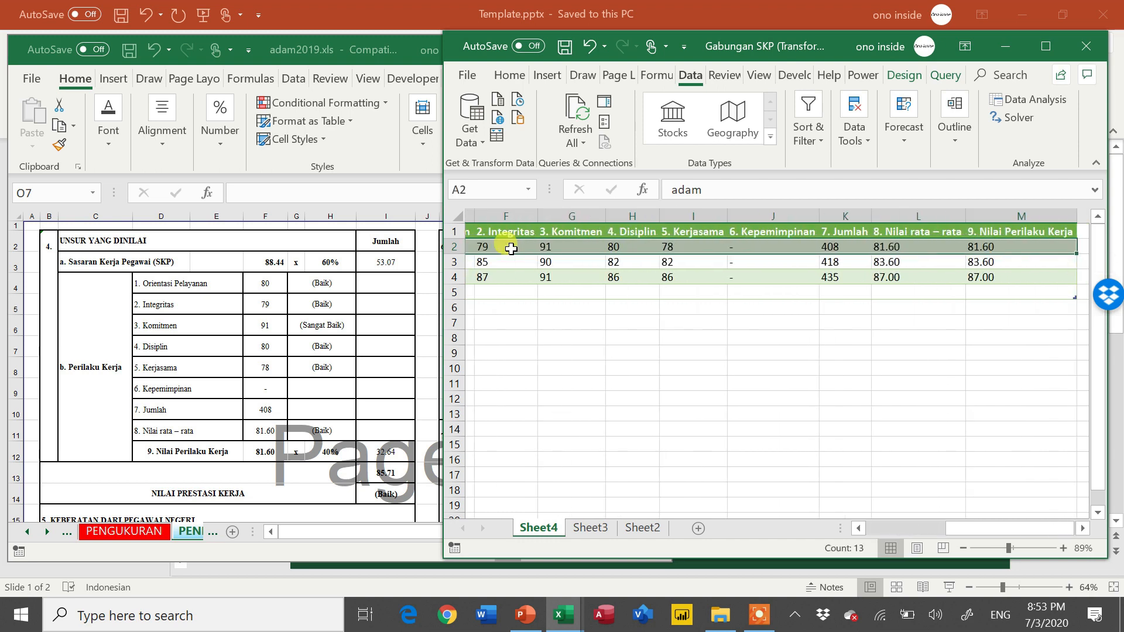
scroll(511, 248, left, 6)
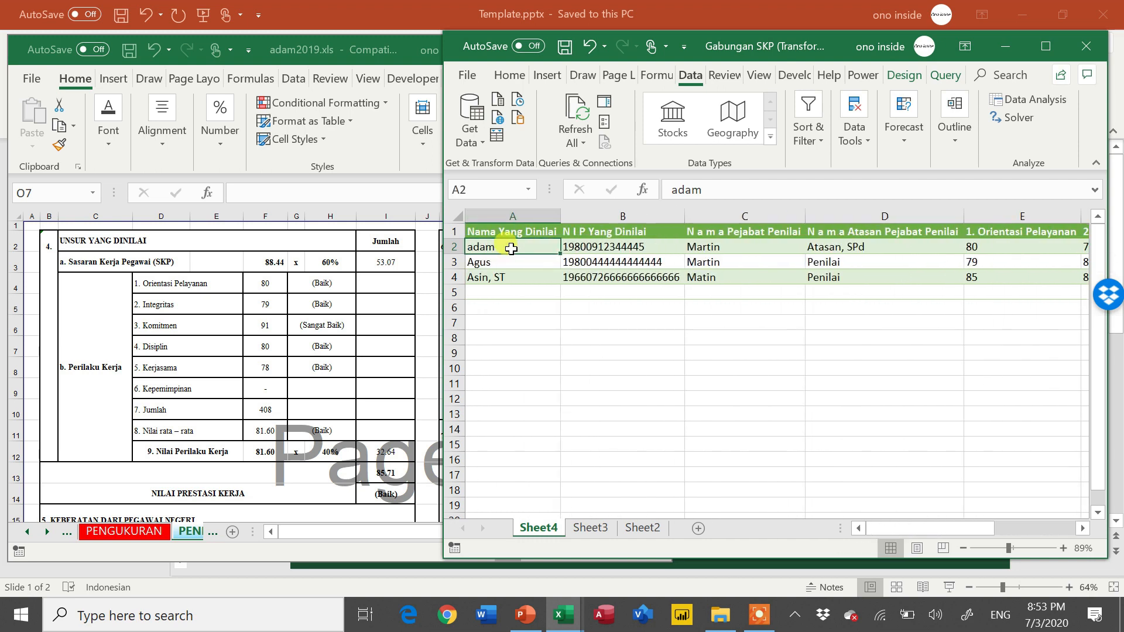
key(Down)
scroll(511, 249, right, 6)
scroll(511, 249, left, 6)
key(Down)
scroll(511, 248, right, 6)
scroll(511, 248, left, 5)
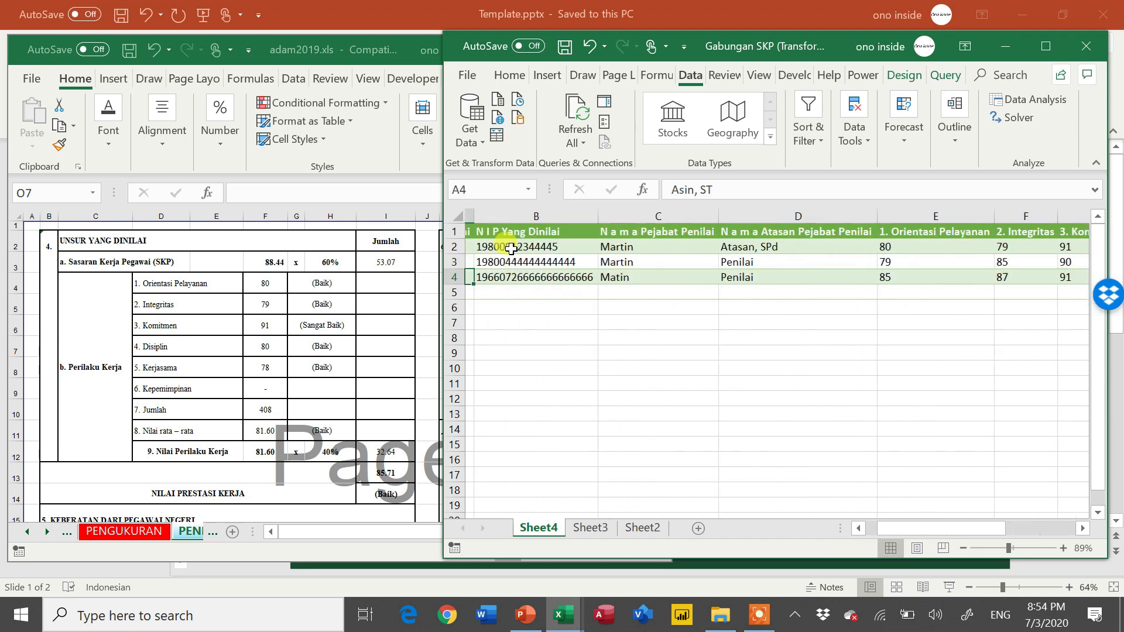
scroll(511, 248, left, 1)
key(Up)
key(Up)
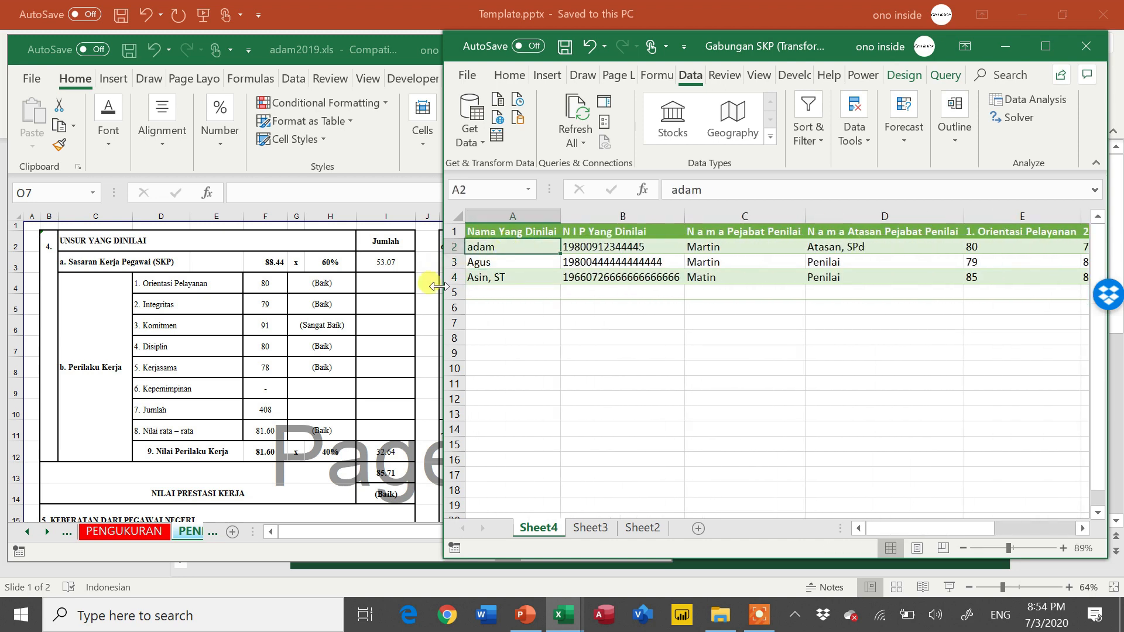
Step: Switch to adam2019.xls and point out the Perilaku Kerja items from Orientasi Pelayanan to Nilai rata-rata on the PENILAIAN sheet
click(424, 298)
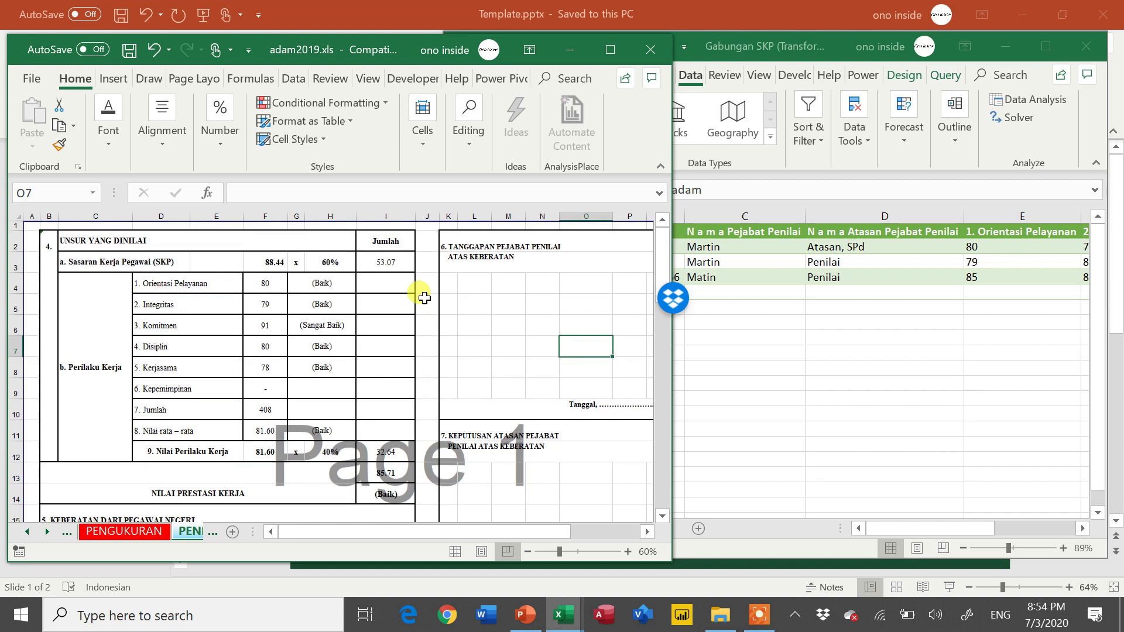
drag(160, 291, 188, 441)
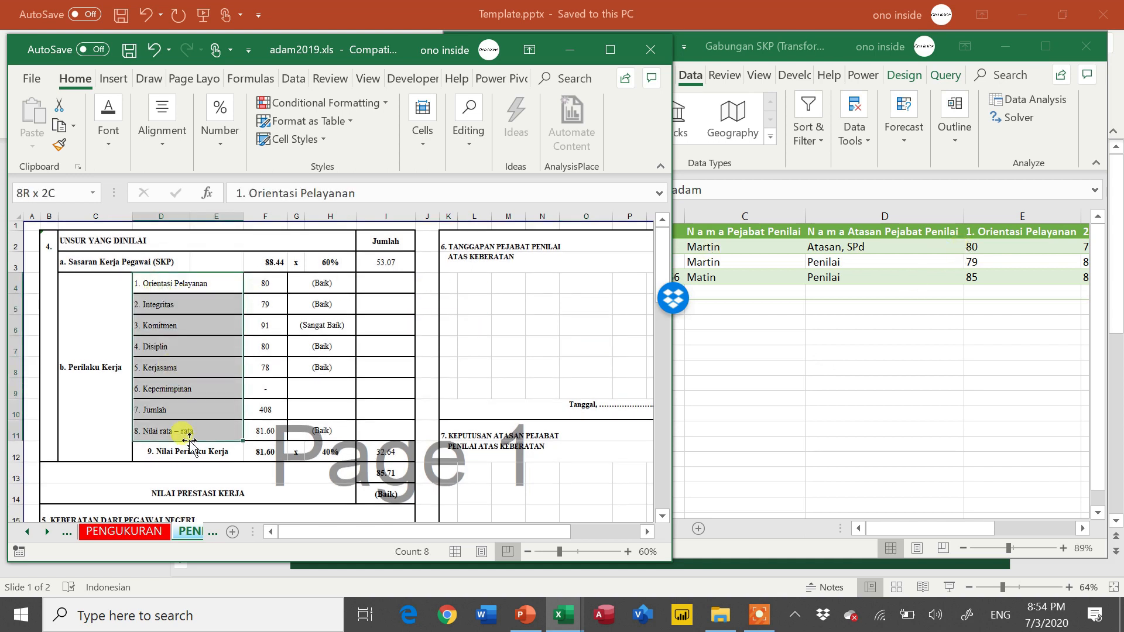
click(187, 308)
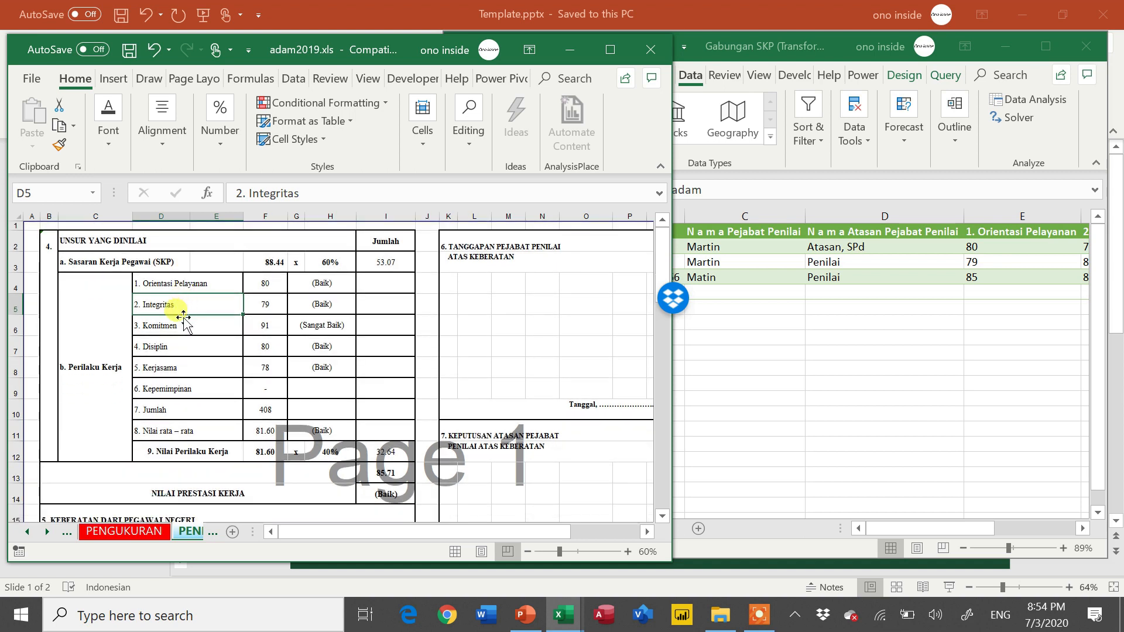
click(101, 311)
click(214, 340)
Step: Examine the Yang Dinilai, Pejabat Penilai and Atasan Pejabat Penilai identity sections of the PENILAIAN sheet
scroll(277, 379, down, 2)
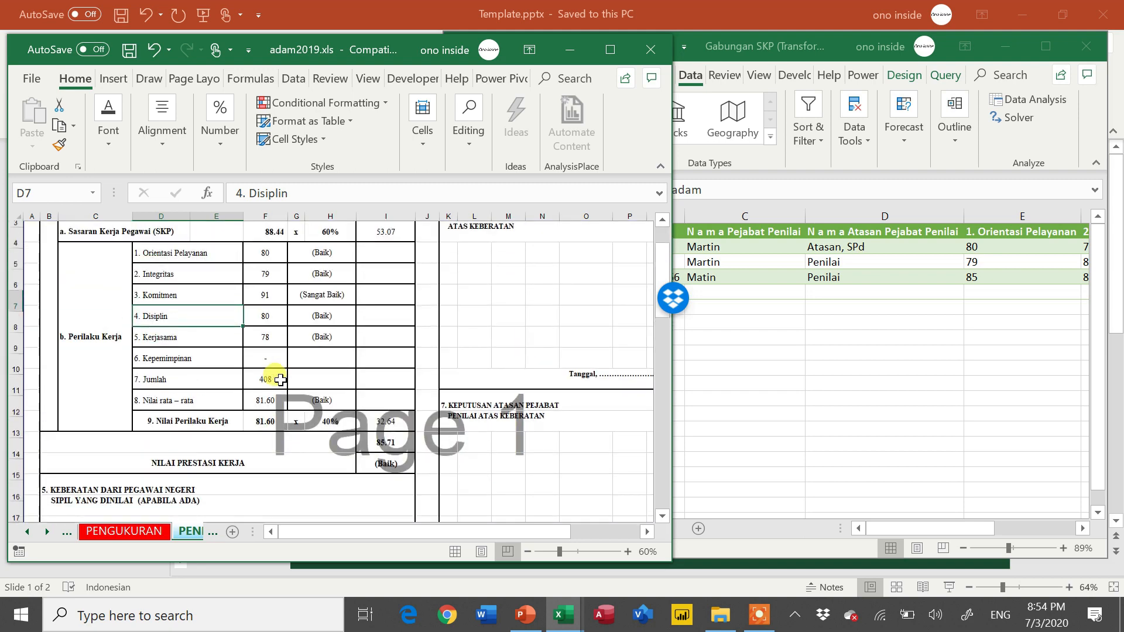
scroll(262, 363, right, 3)
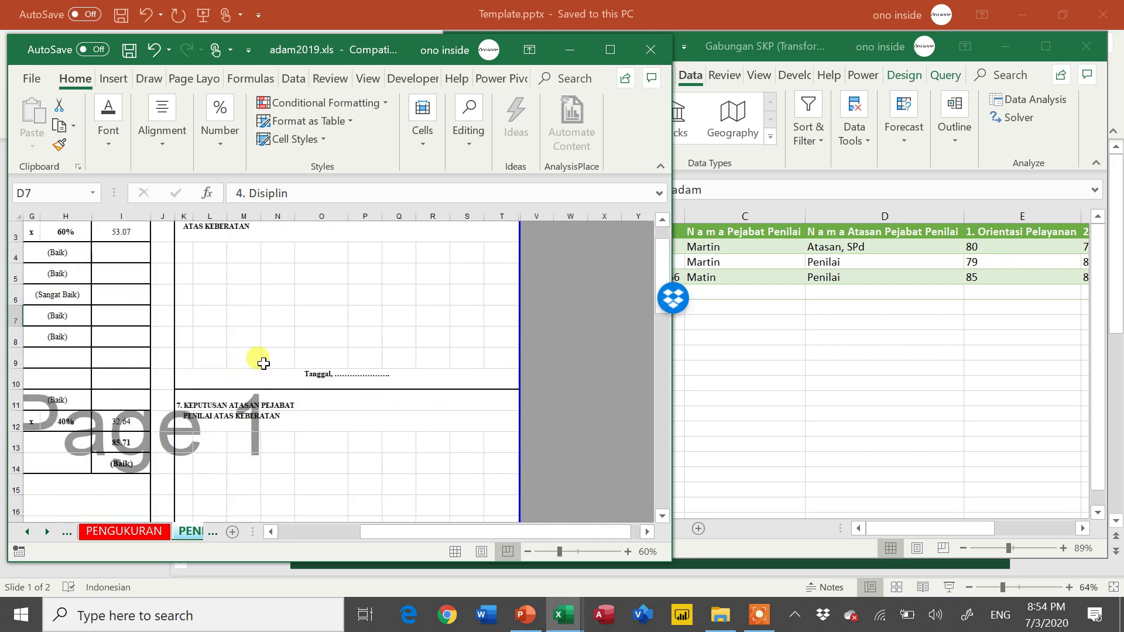
scroll(264, 363, right, 2)
scroll(264, 363, down, 6)
scroll(264, 364, down, 4)
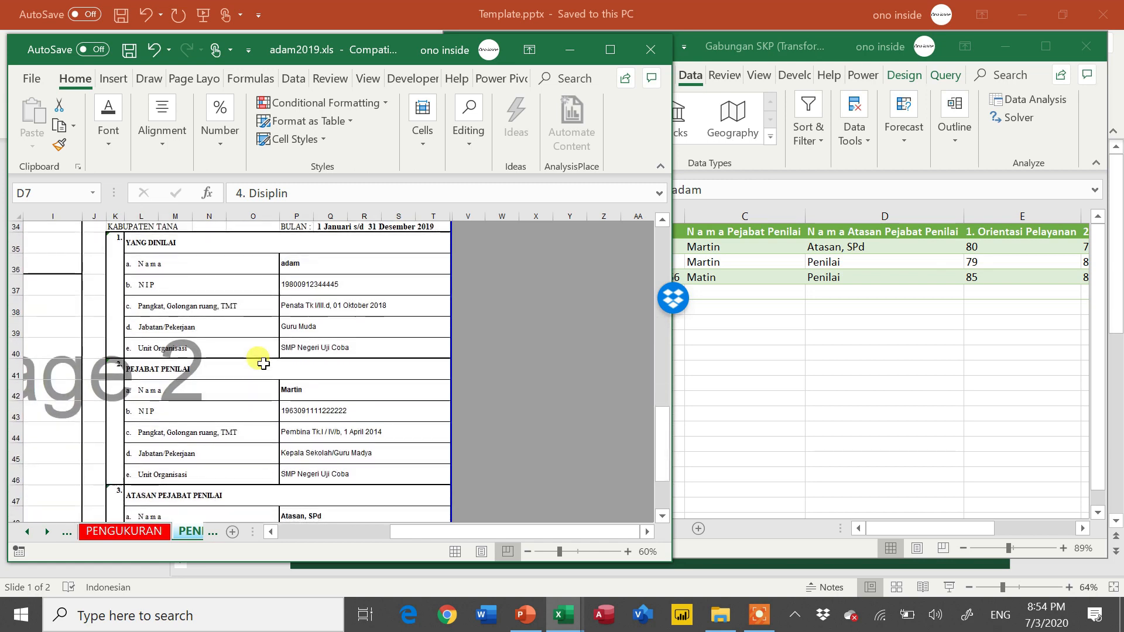
scroll(401, 399, up, 1)
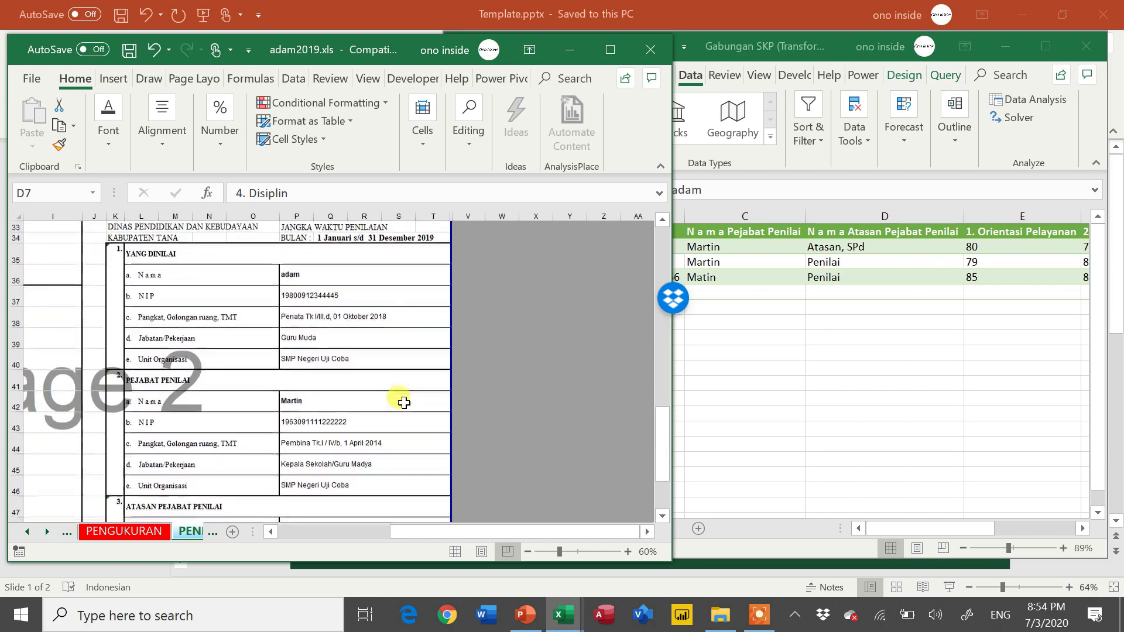
scroll(322, 328, down, 3)
scroll(323, 332, up, 1)
scroll(304, 322, left, 2)
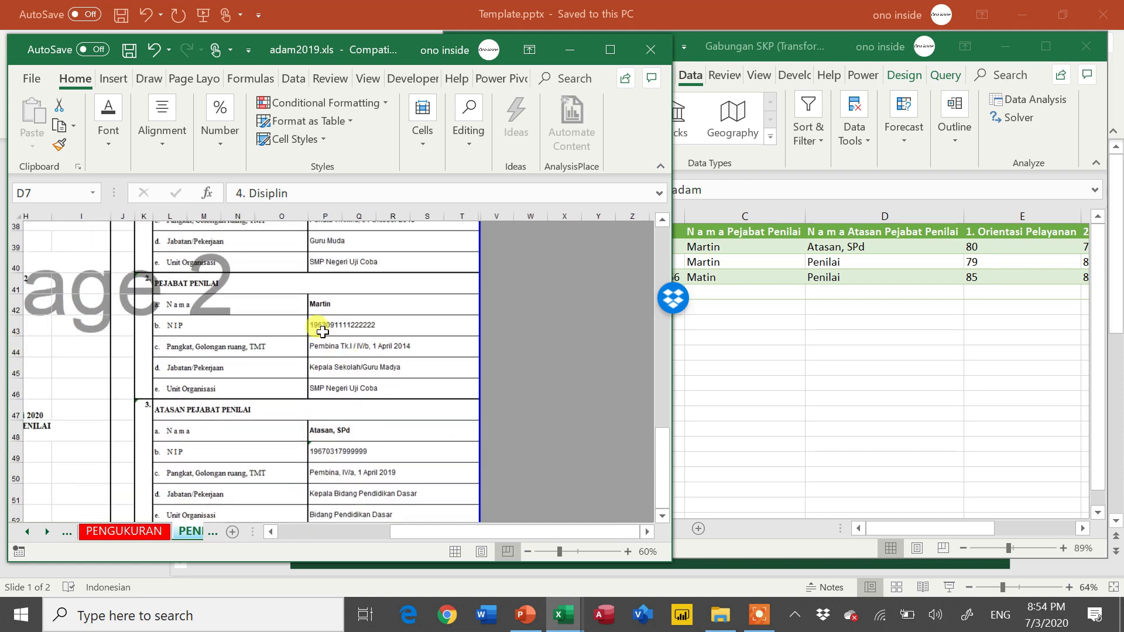
Step: Highlight the Nama and NIP rows of the Yang Dinilai and Pejabat Penilai sections in turn
drag(235, 301, 366, 313)
scroll(369, 306, up, 2)
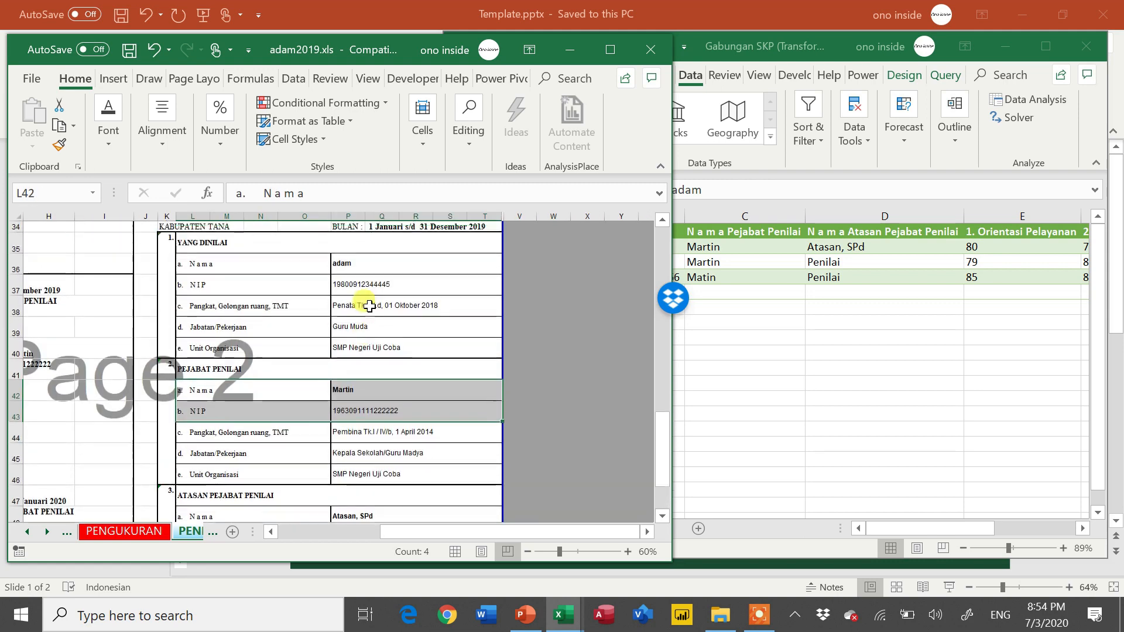
drag(241, 261, 359, 284)
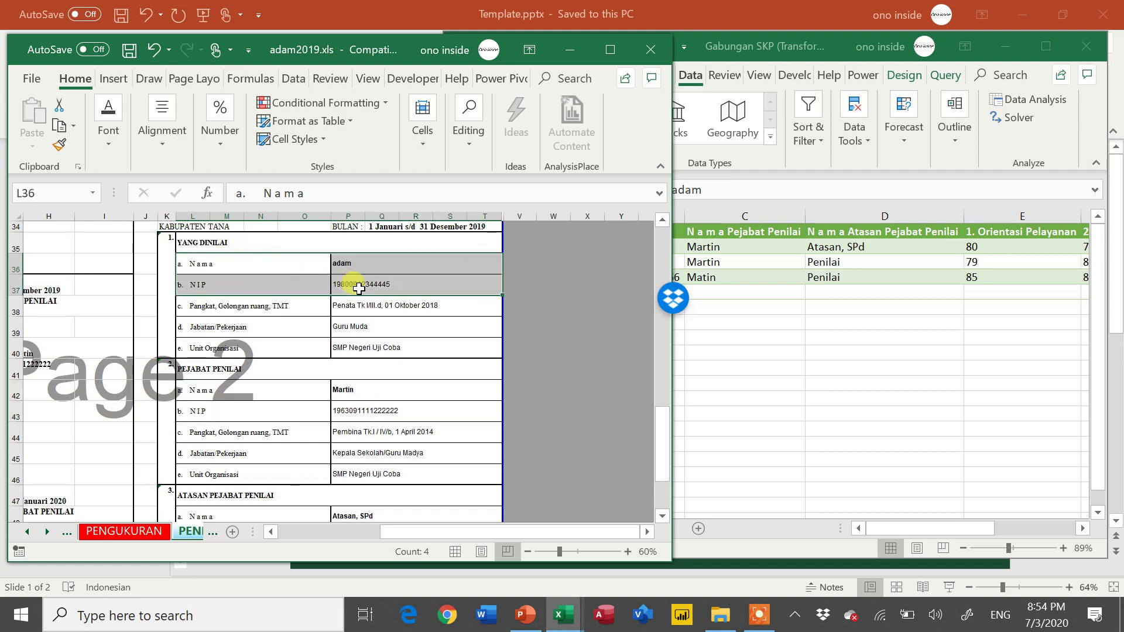
scroll(313, 340, down, 1)
drag(312, 355, 371, 376)
scroll(373, 381, down, 1)
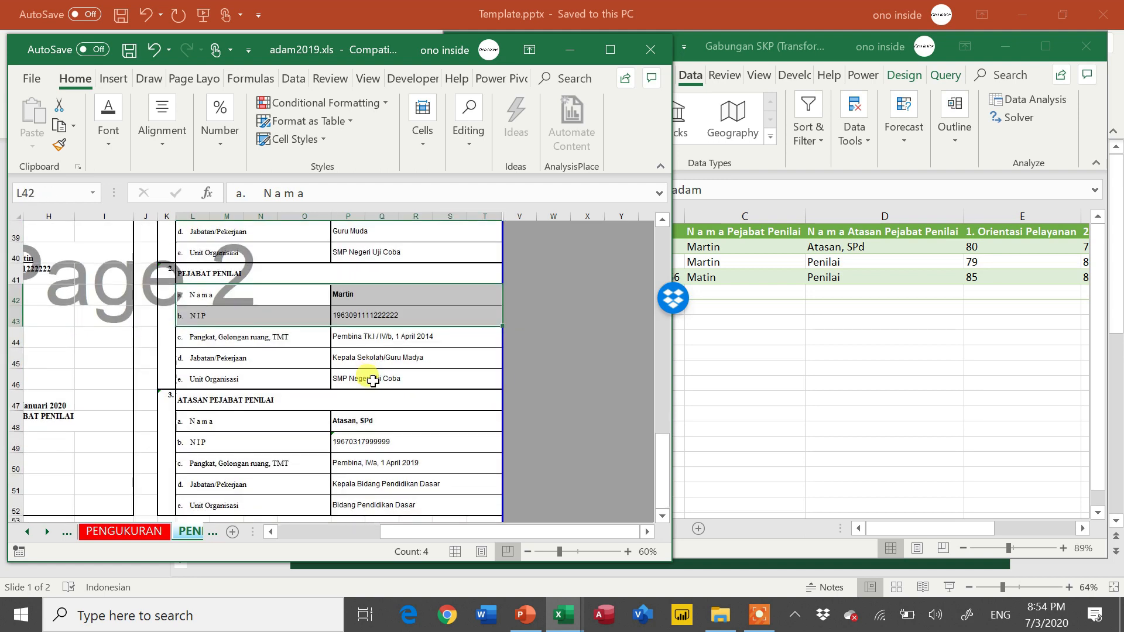
Step: Highlight the Nama and NIP rows of the Atasan Pejabat Penilai section, and look over the Unsur Yang Dinilai scores on the PENILAIAN sheet
drag(293, 421, 354, 443)
scroll(354, 442, up, 13)
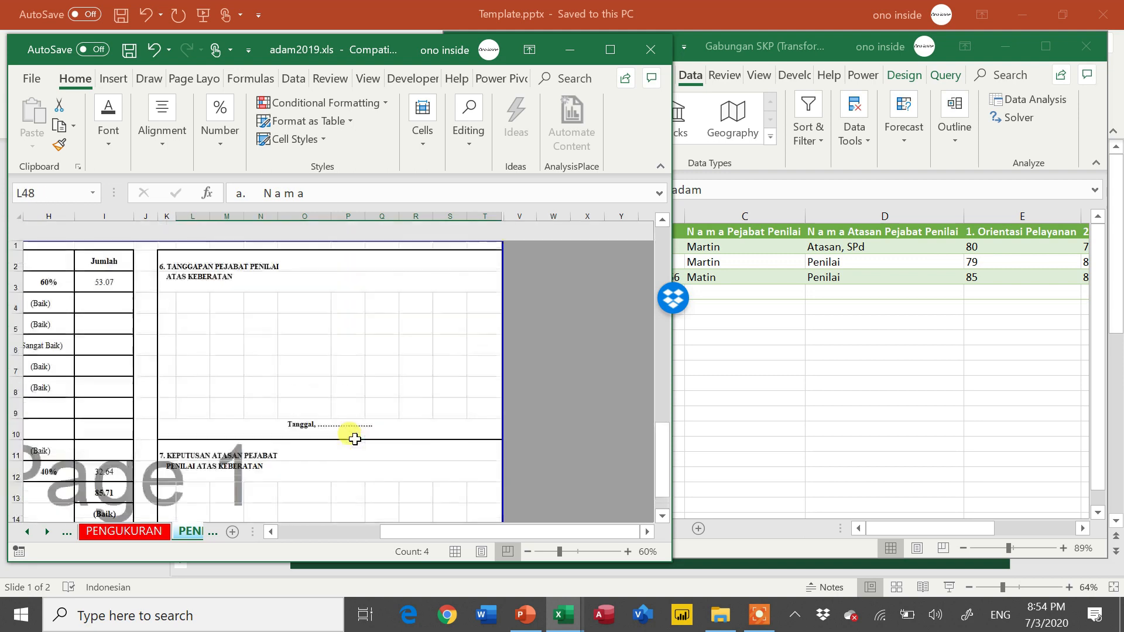
scroll(354, 439, left, 3)
scroll(354, 439, down, 9)
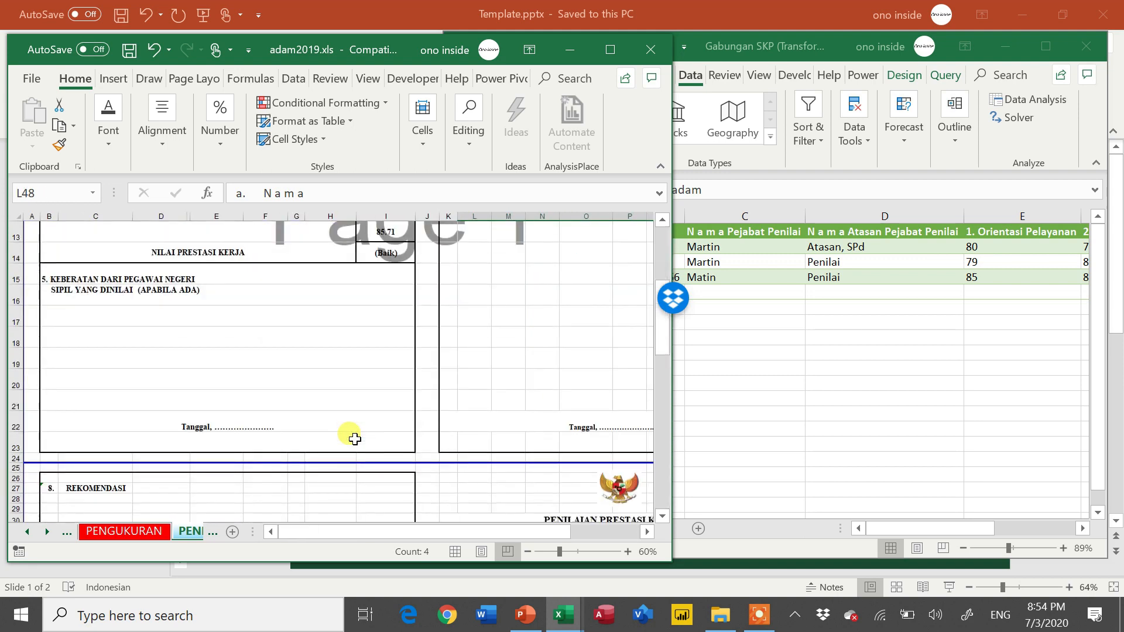
scroll(354, 439, down, 5)
scroll(354, 439, up, 13)
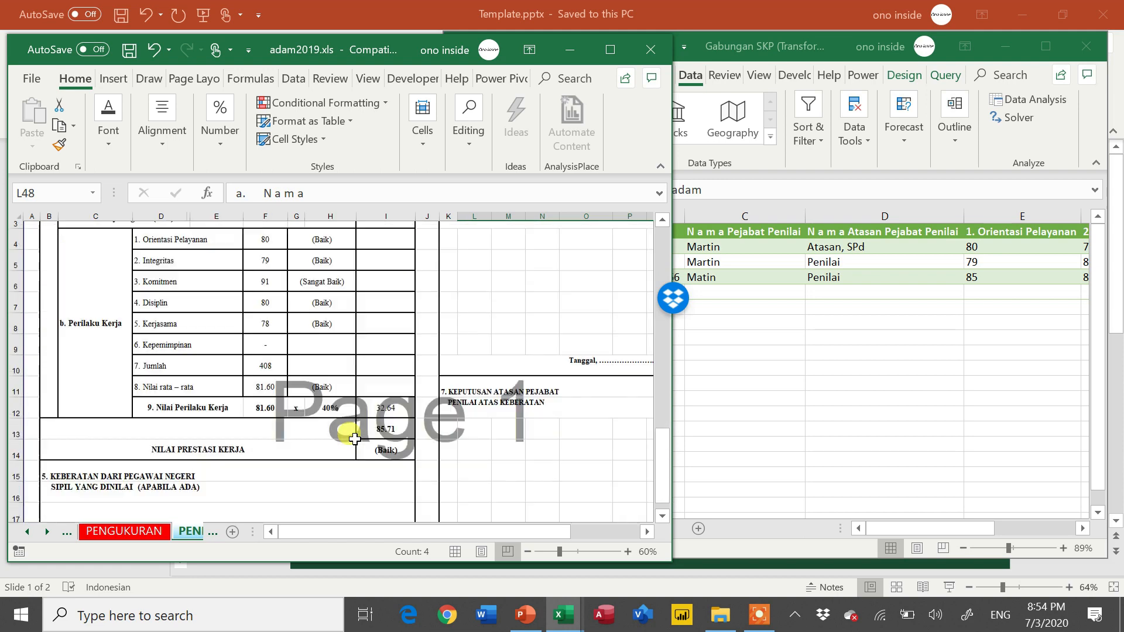
scroll(251, 316, right, 3)
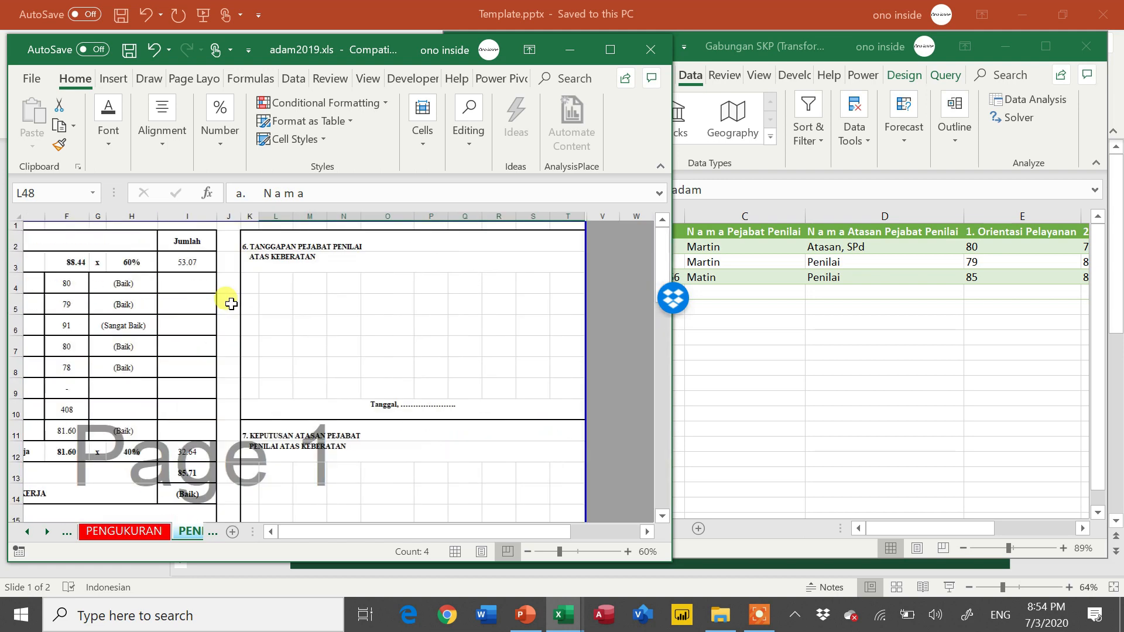
scroll(341, 397, down, 4)
scroll(345, 398, up, 4)
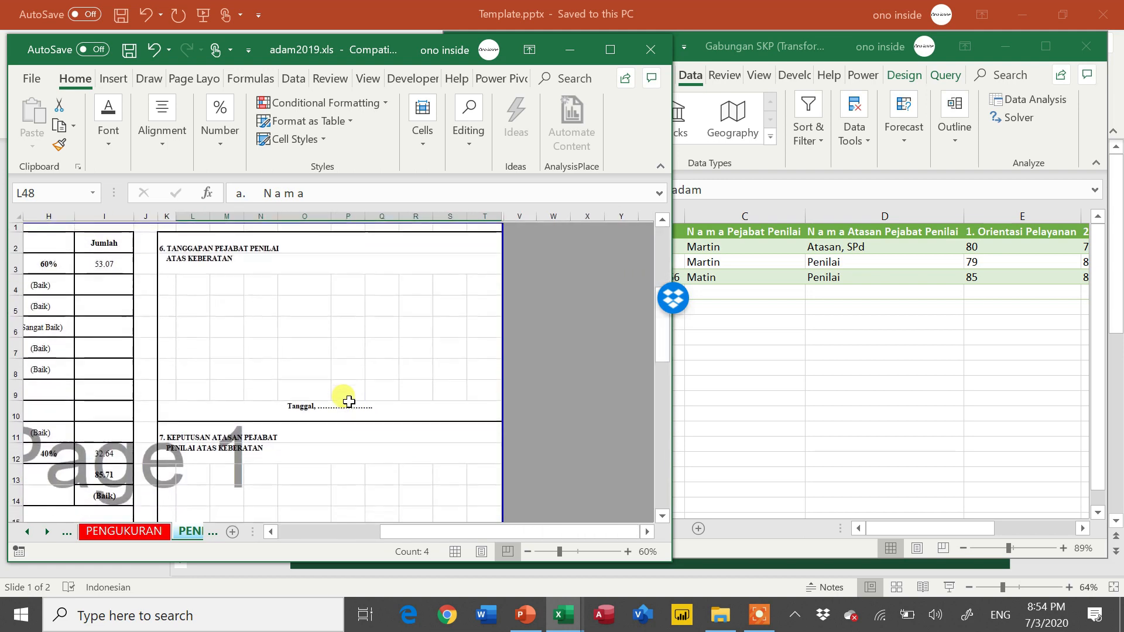
scroll(349, 402, left, 3)
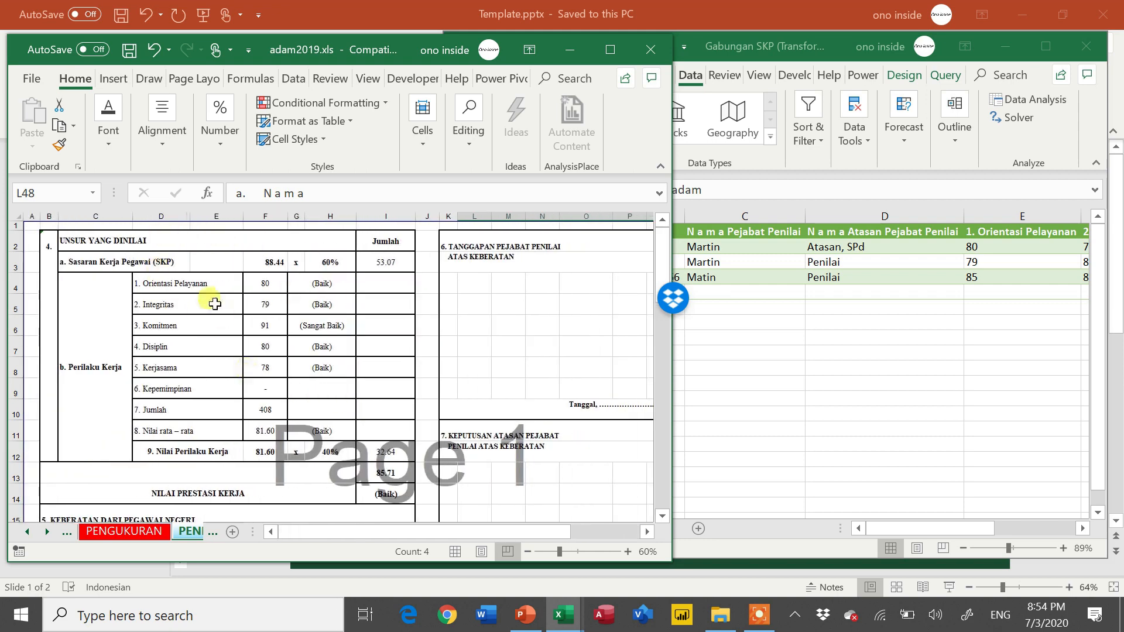
Step: Switch to the Gabungan SKP workbook and compare the first employee's record in row 2 across all columns of the combined table
click(911, 356)
scroll(812, 328, right, 3)
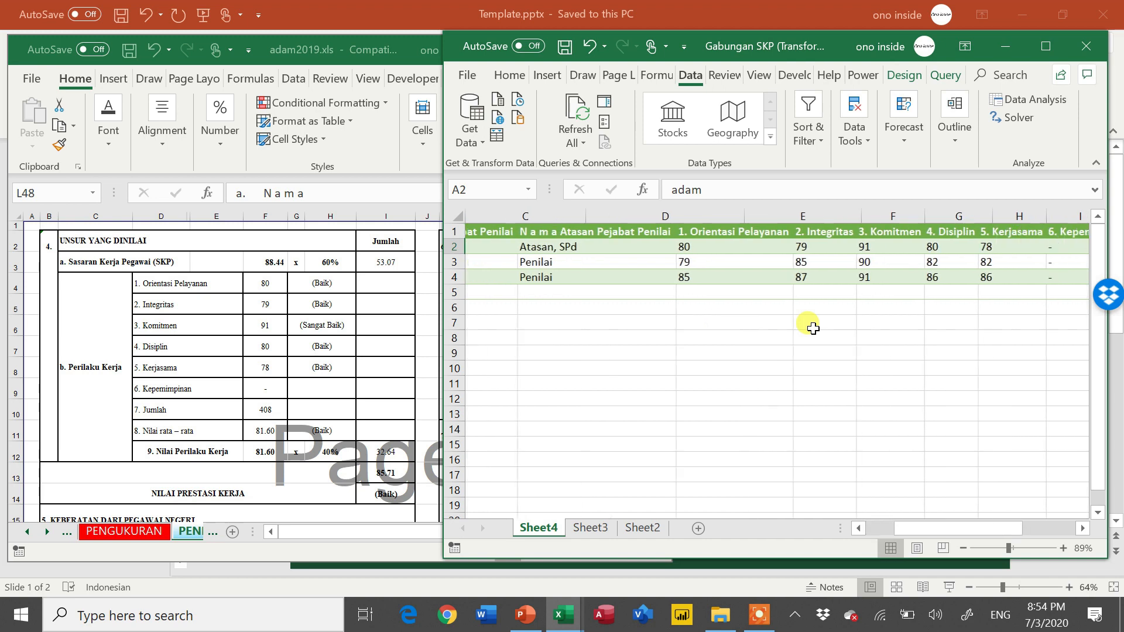
scroll(813, 329, left, 4)
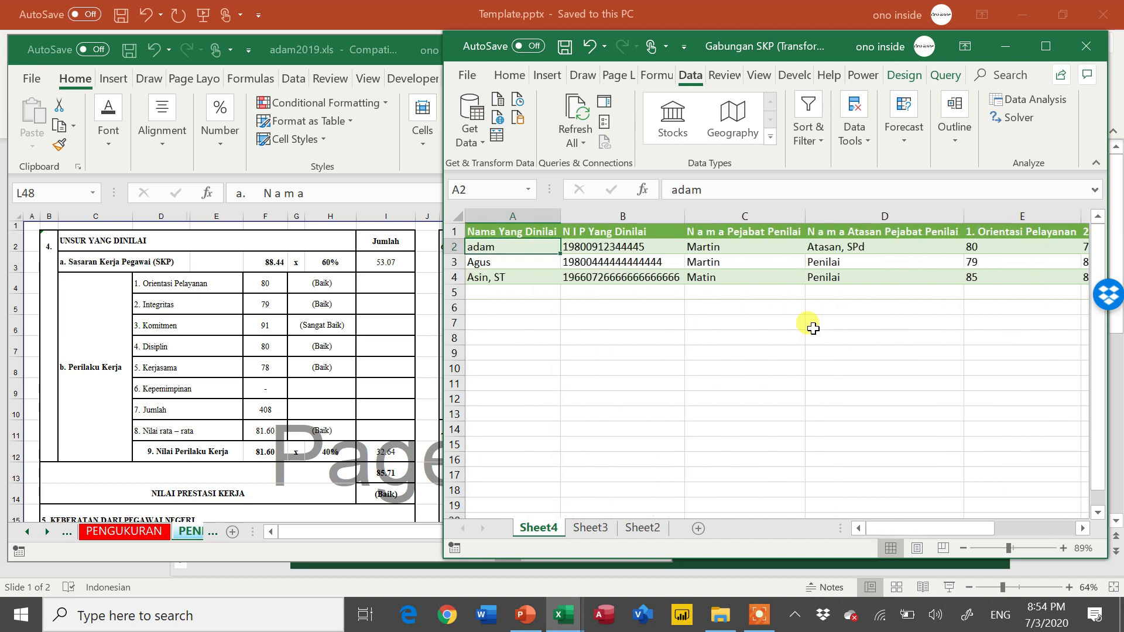
key(ctrl+shift+Right)
key(ctrl+shift+Left)
Step: Close the adam2019.xls and Gabungan SKP workbooks
click(432, 339)
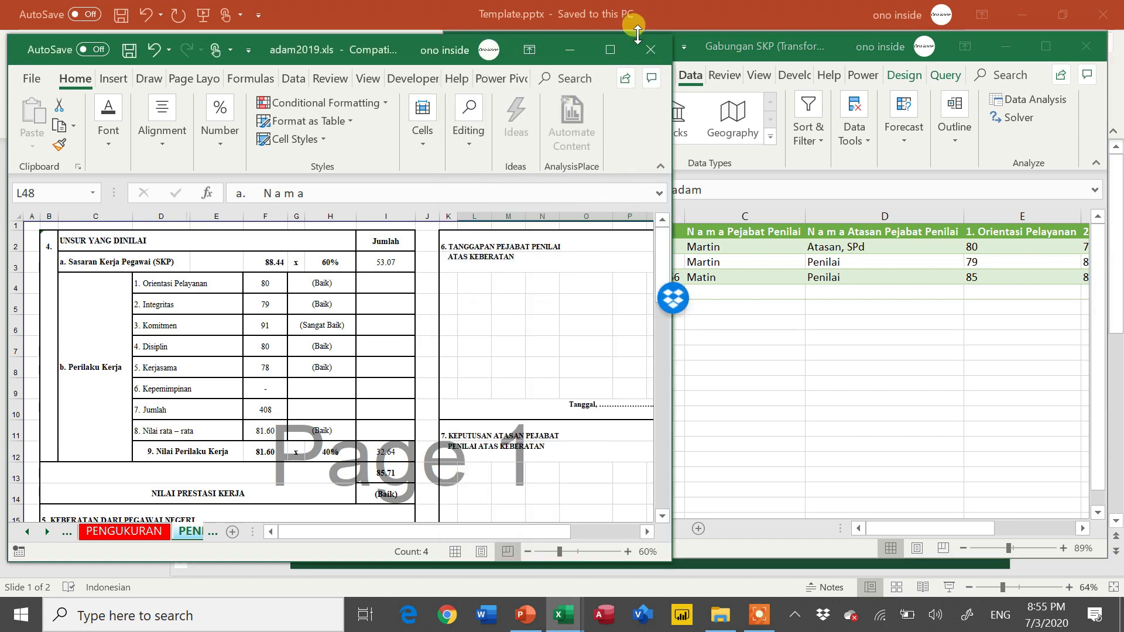
click(646, 51)
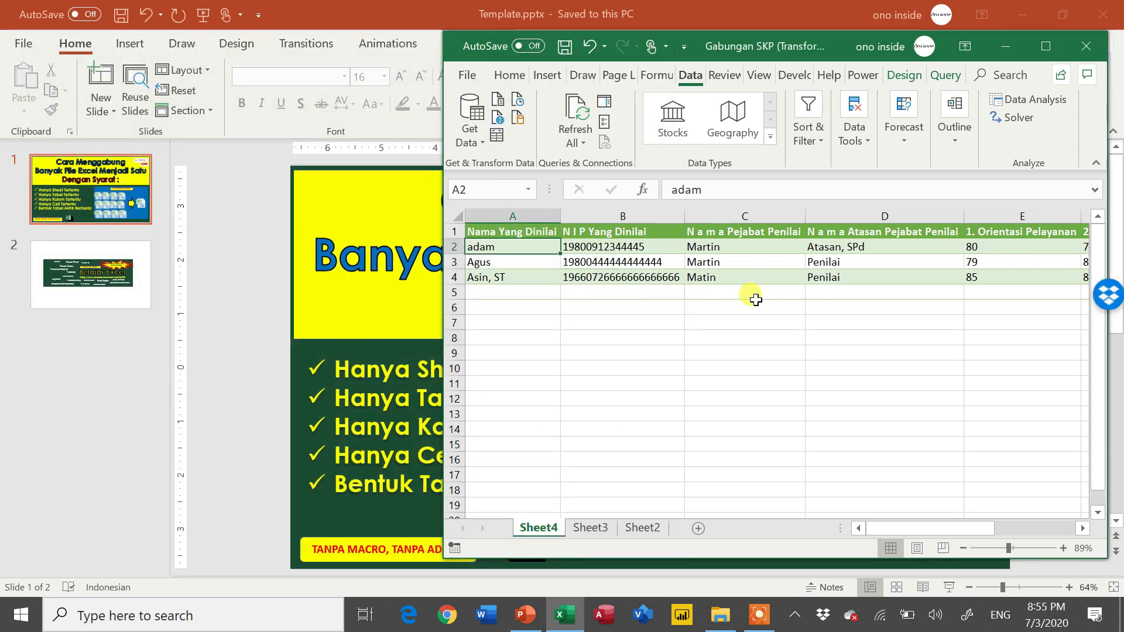
click(1086, 45)
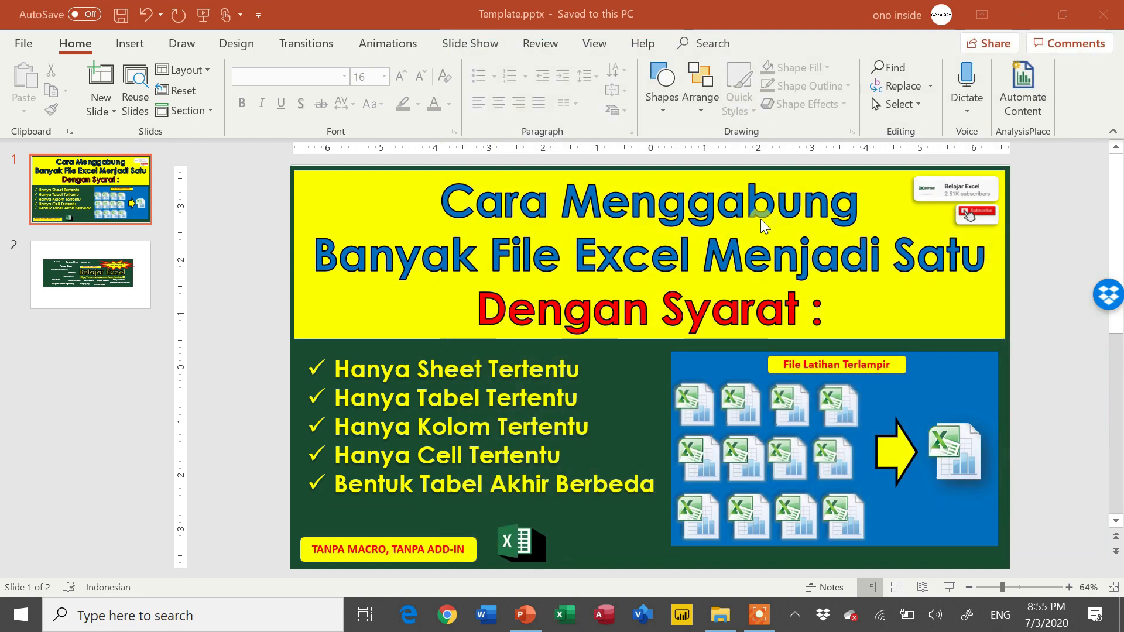
Step: Start Excel with a new blank workbook and save it as Gabung SKP.xlsx
click(564, 616)
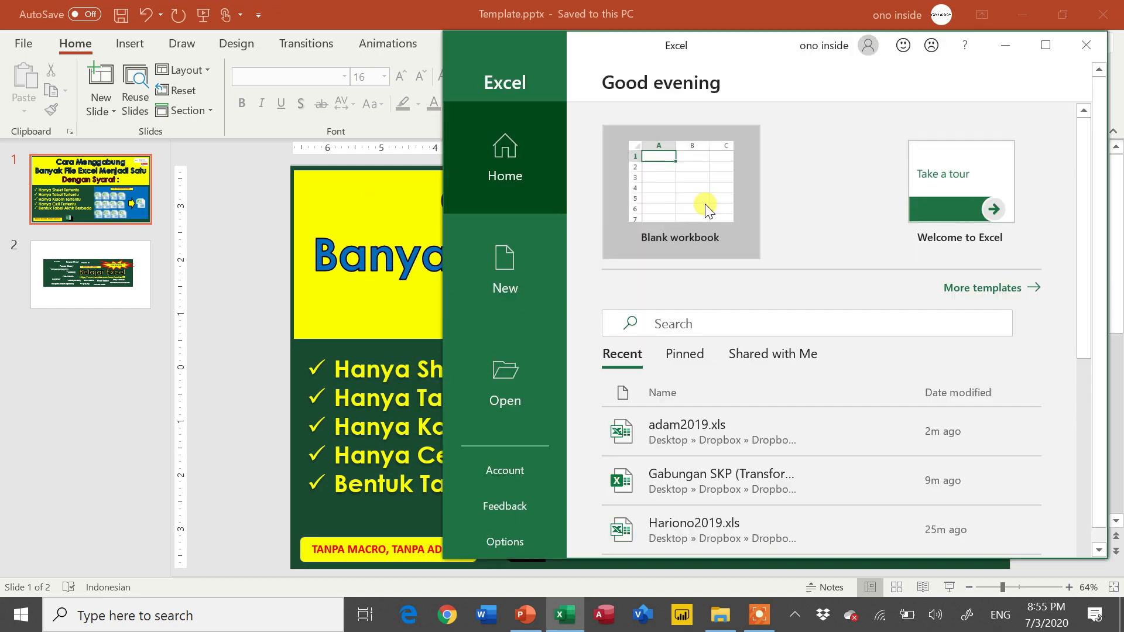
click(708, 209)
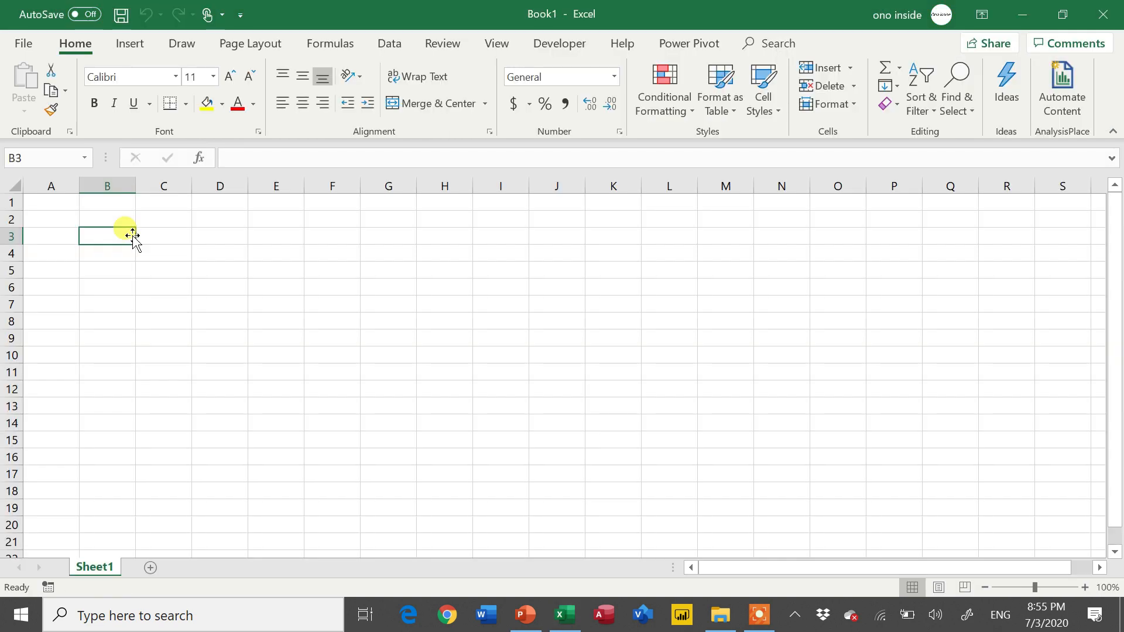
click(17, 46)
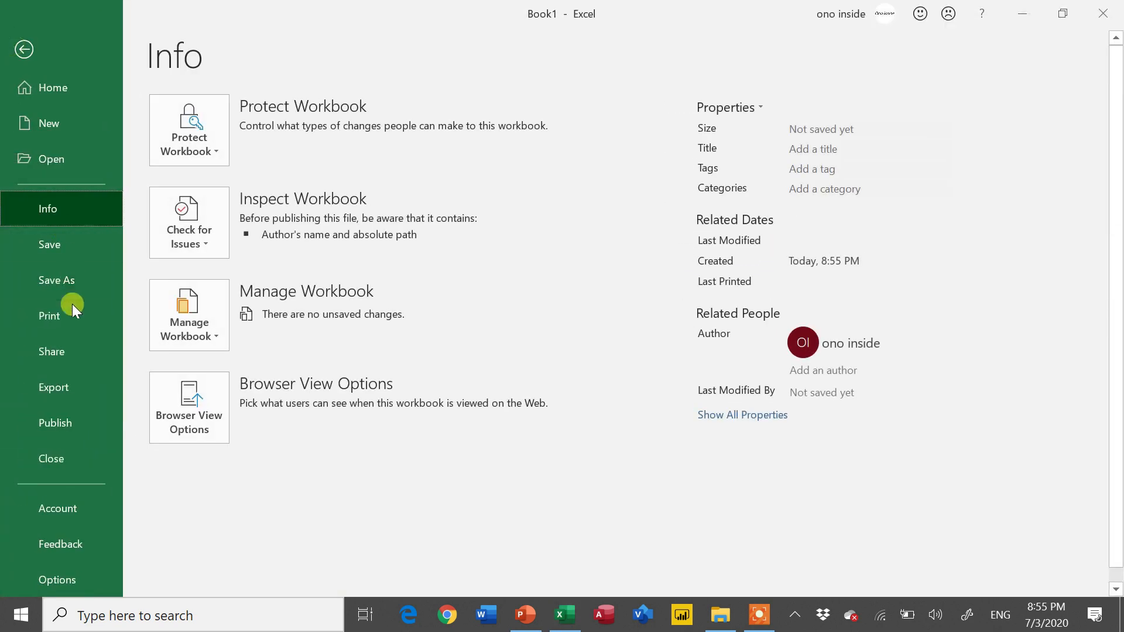
click(67, 278)
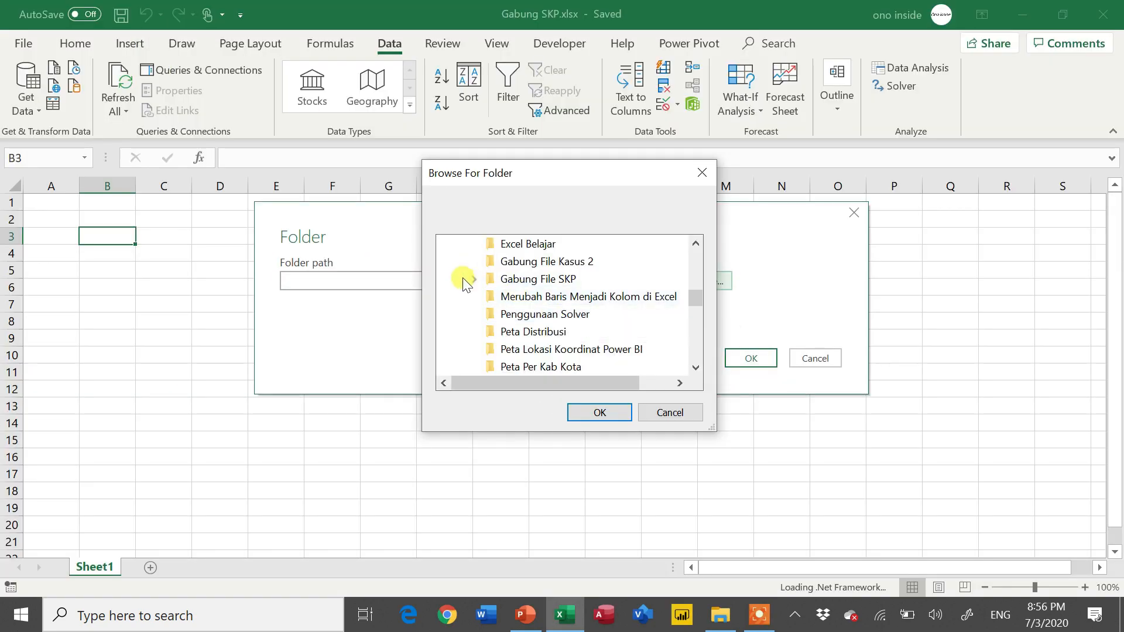
Step: Choose the File SKP Gabung folder inside Gabung File SKP as the data source and open its file list in the Power Query Editor
click(474, 280)
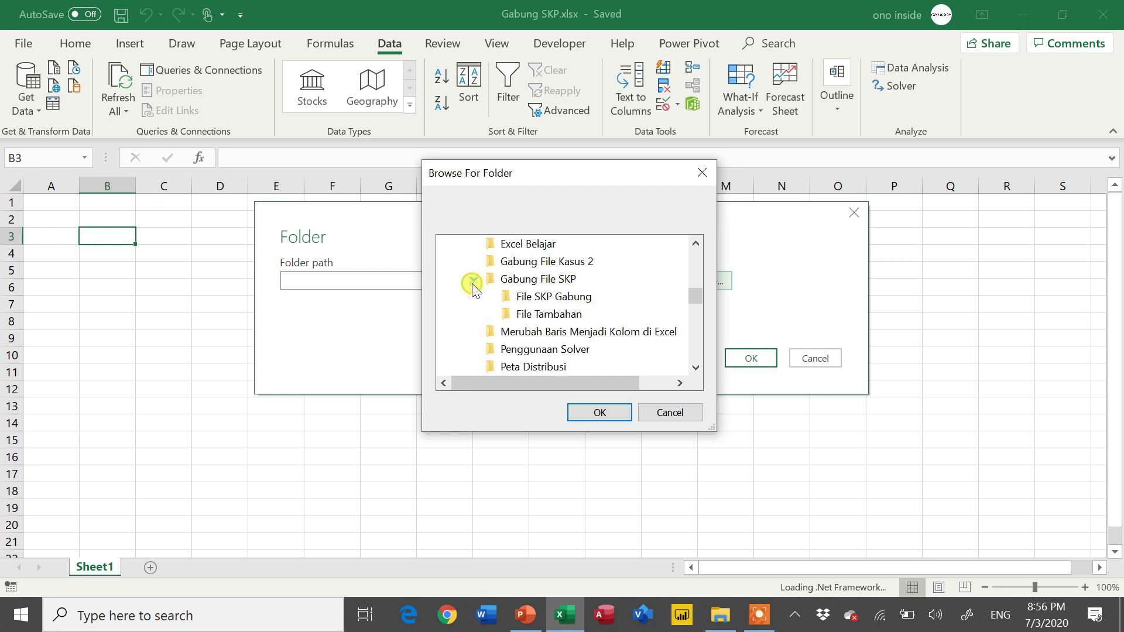
click(536, 298)
click(603, 412)
click(749, 359)
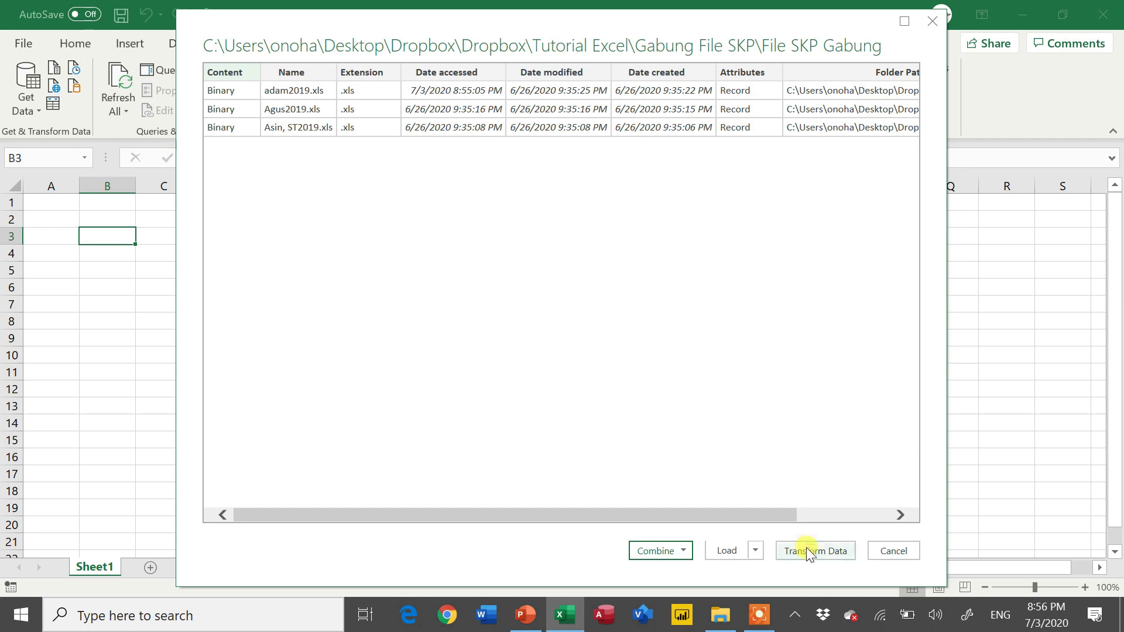
click(807, 550)
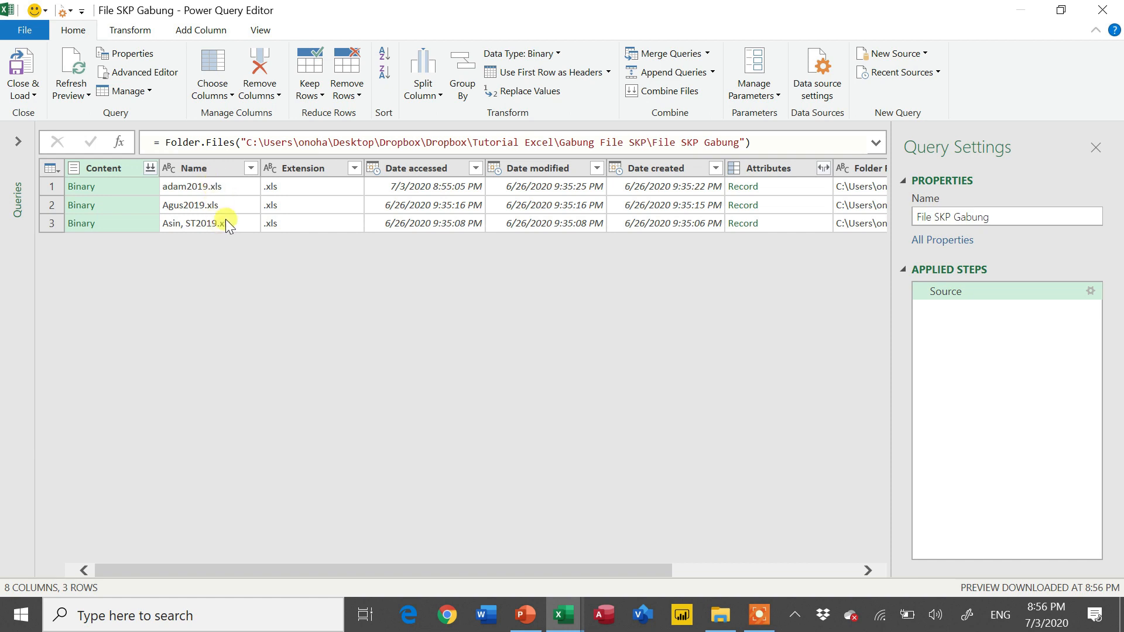
Step: Keep only the Content and Name columns of the query and remove all the others
click(195, 170)
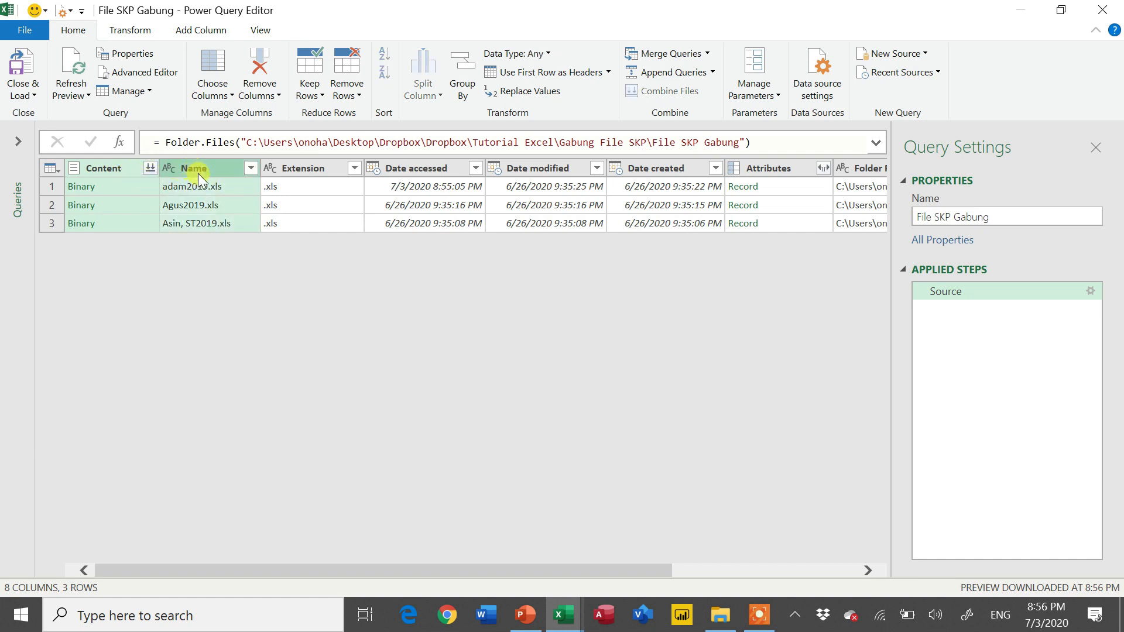
right_click(188, 170)
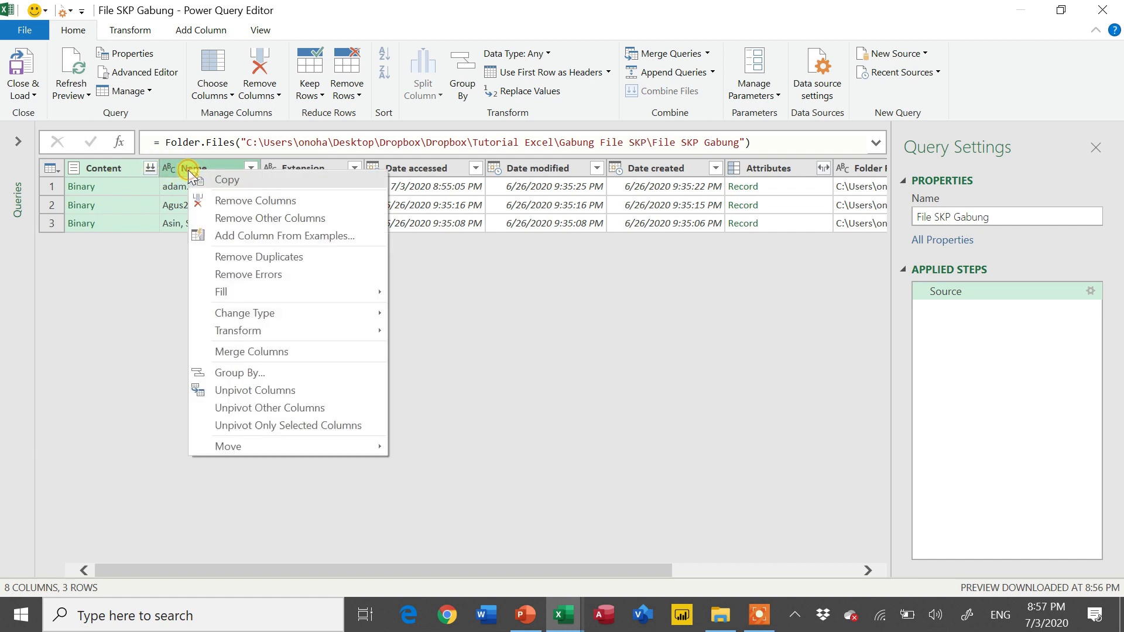
click(215, 217)
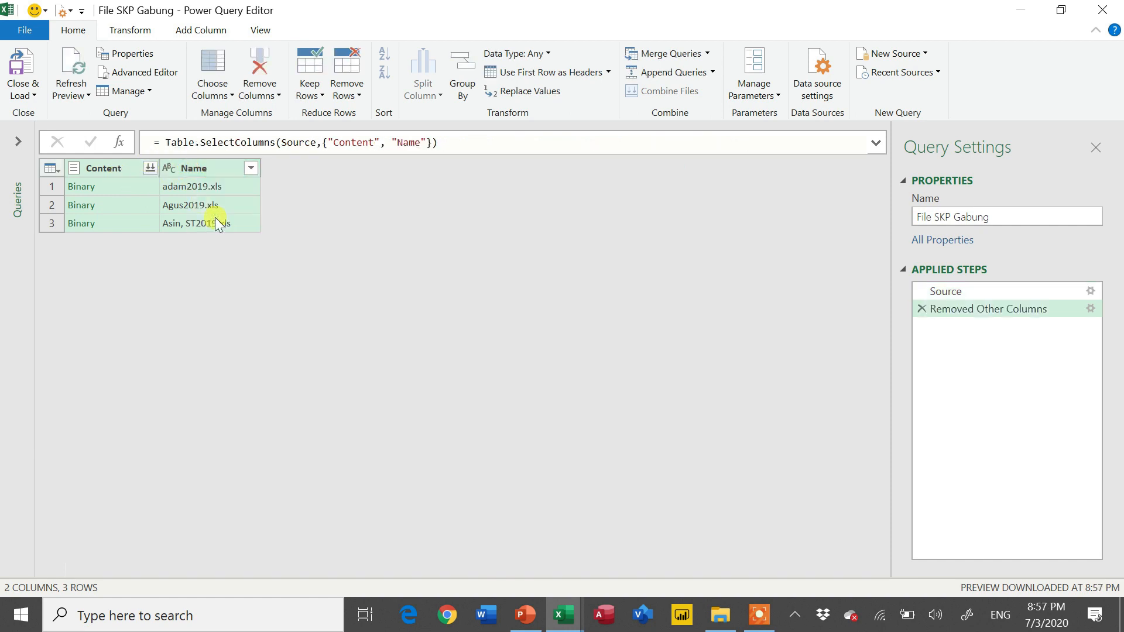
Step: Add a custom column named Custom with the formula =Excel.Workbook([Content],true)
click(122, 168)
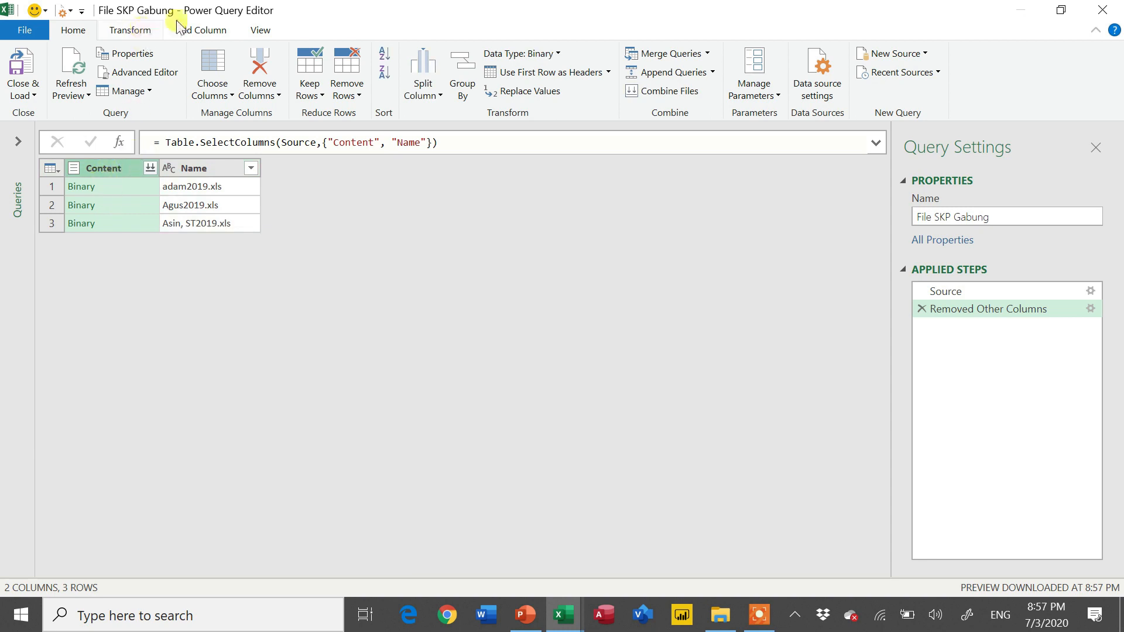
click(202, 31)
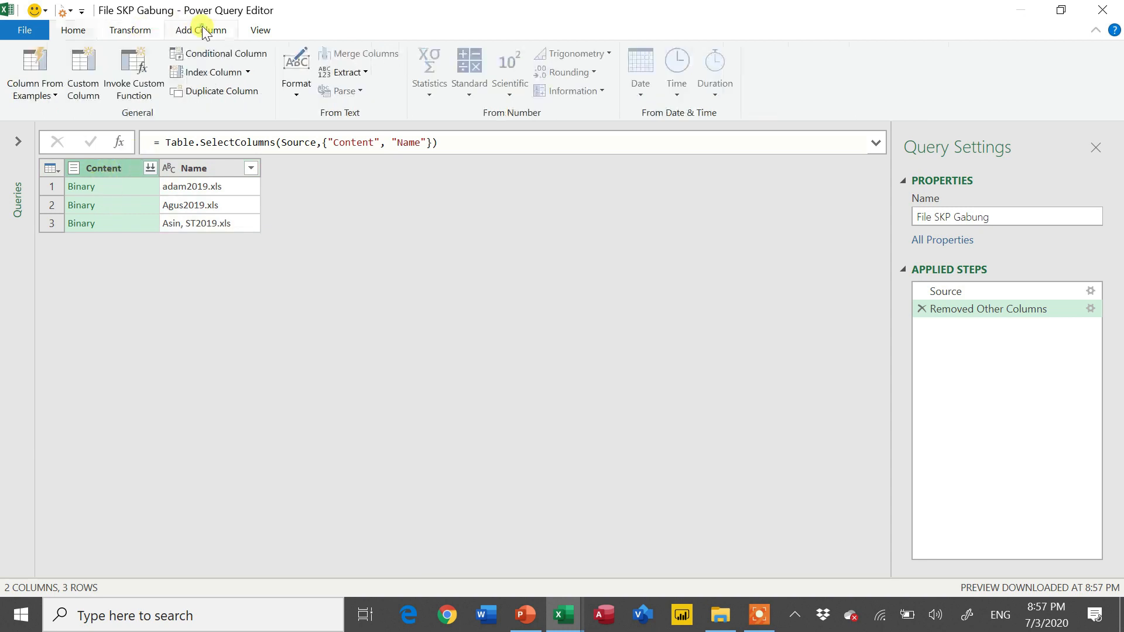
click(86, 74)
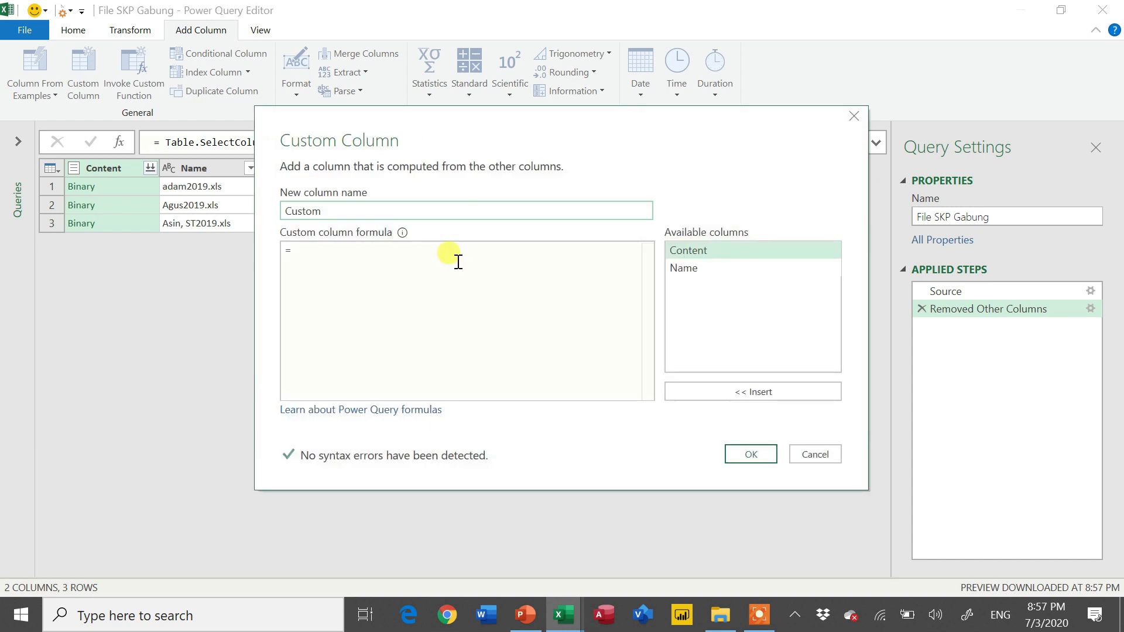
click(413, 262)
text(Exc)
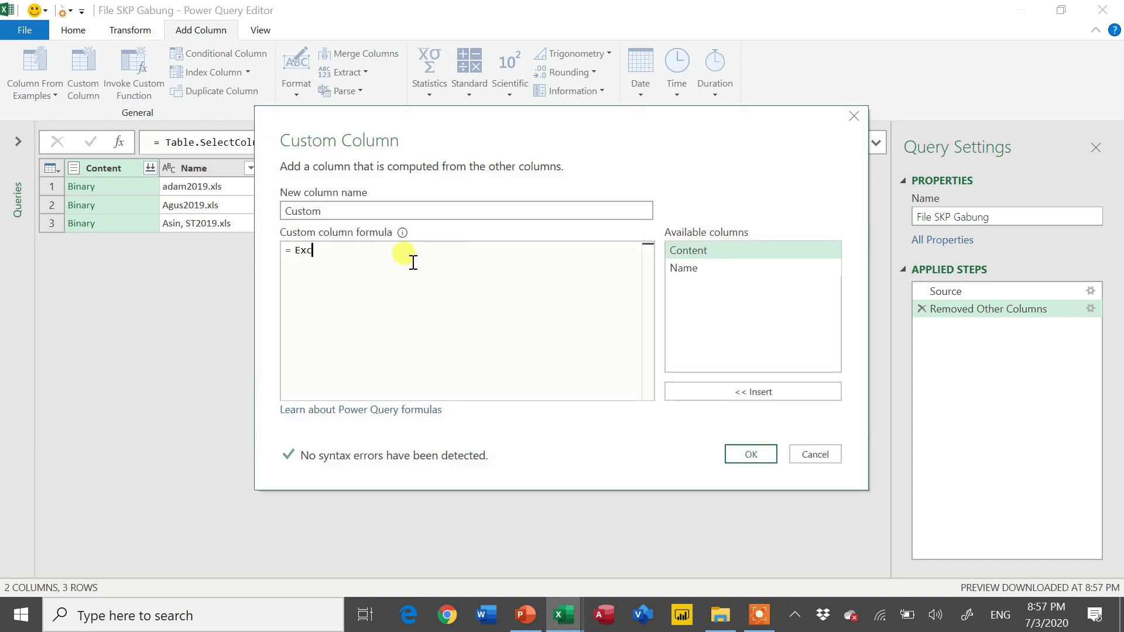
text(el.)
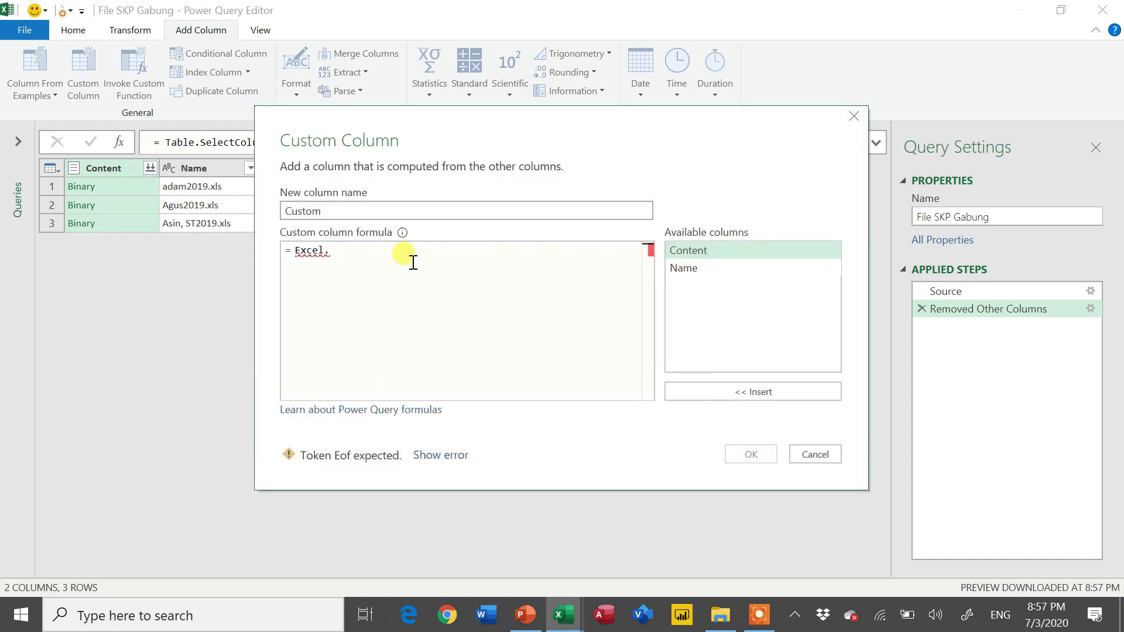
text(Wo)
click(413, 263)
text(([Content],true)
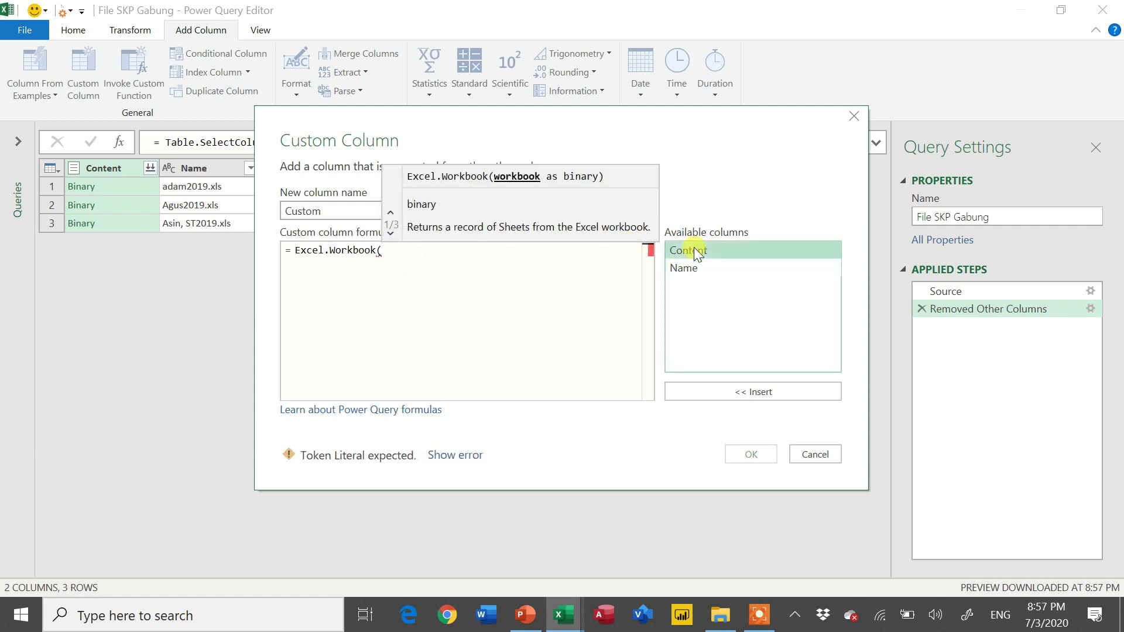
double_click(694, 250)
text(,true))
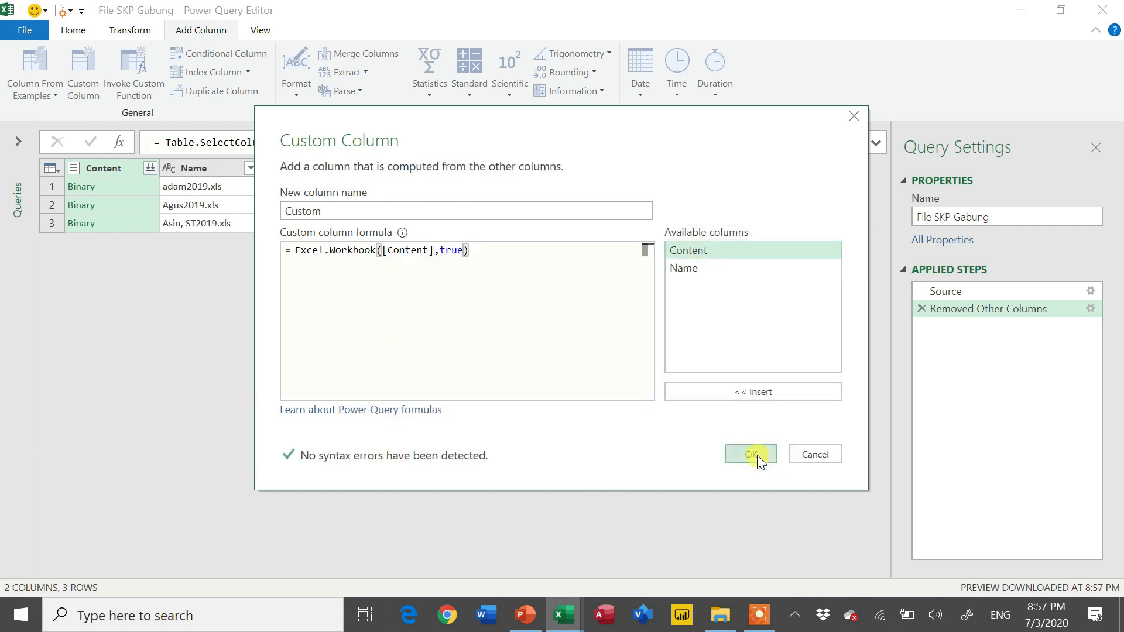
click(754, 454)
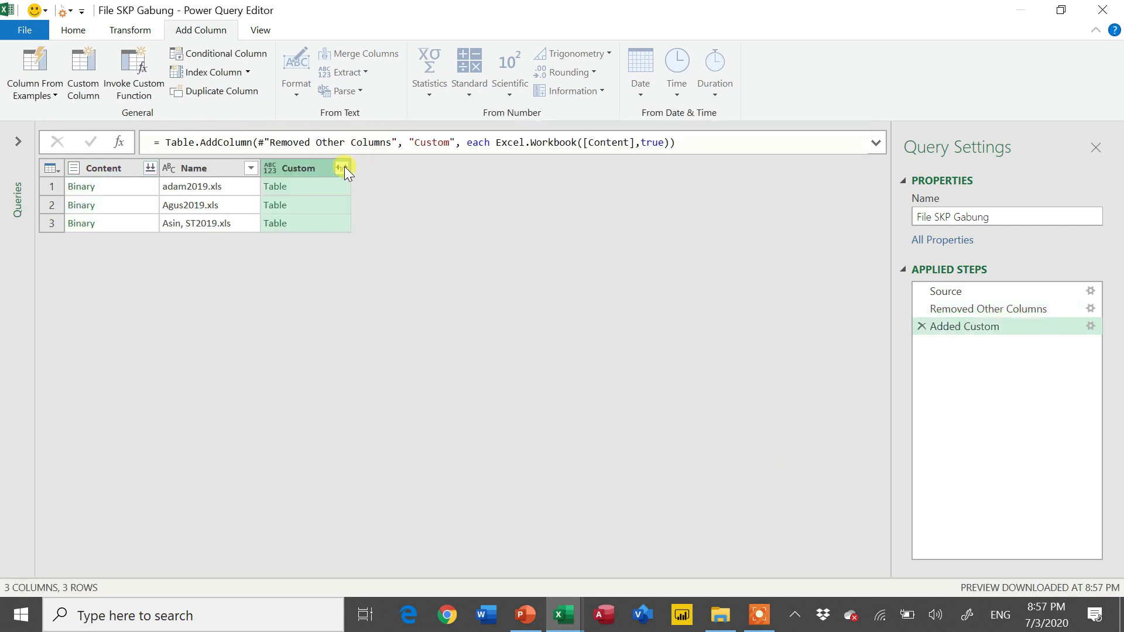
Step: Expand the Custom column into its Name and Data fields without using the original column name as prefix
click(342, 168)
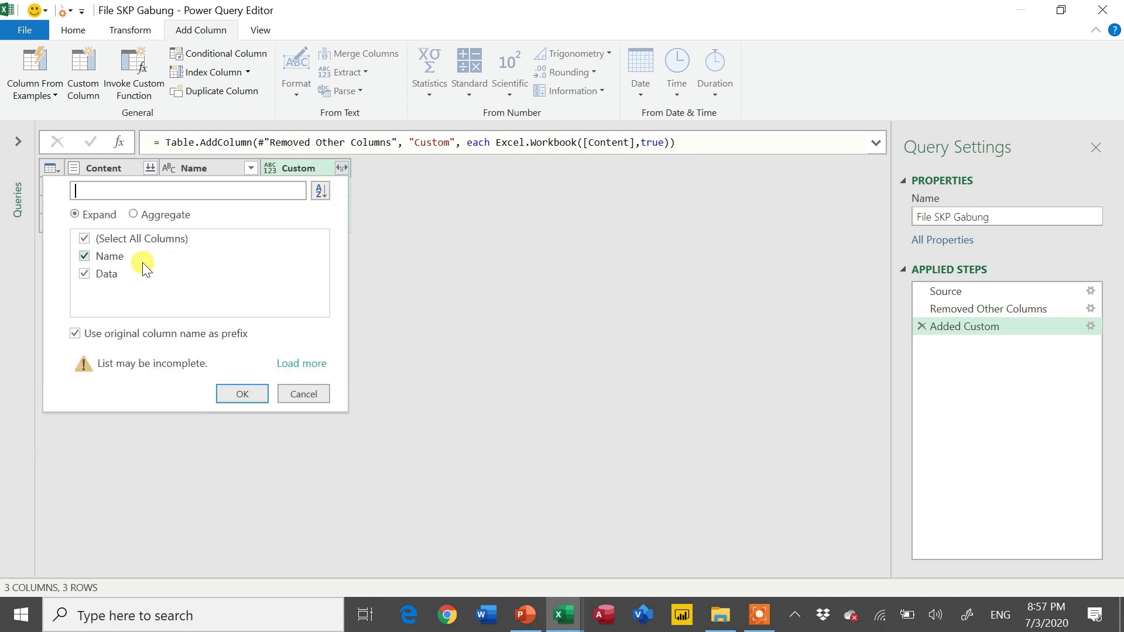
click(79, 334)
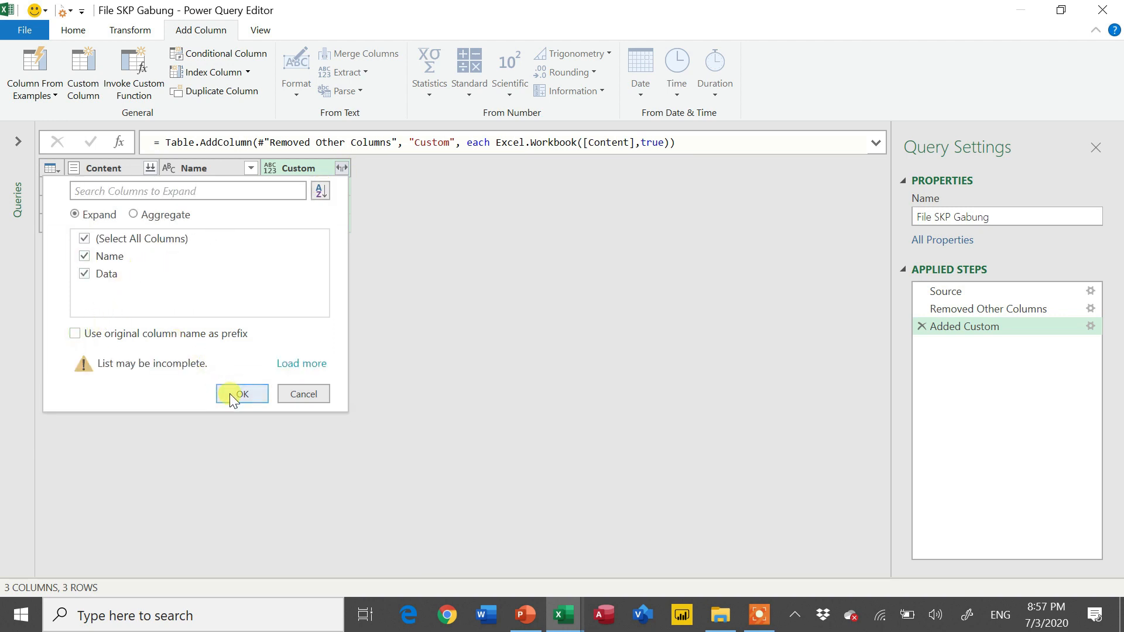
click(229, 394)
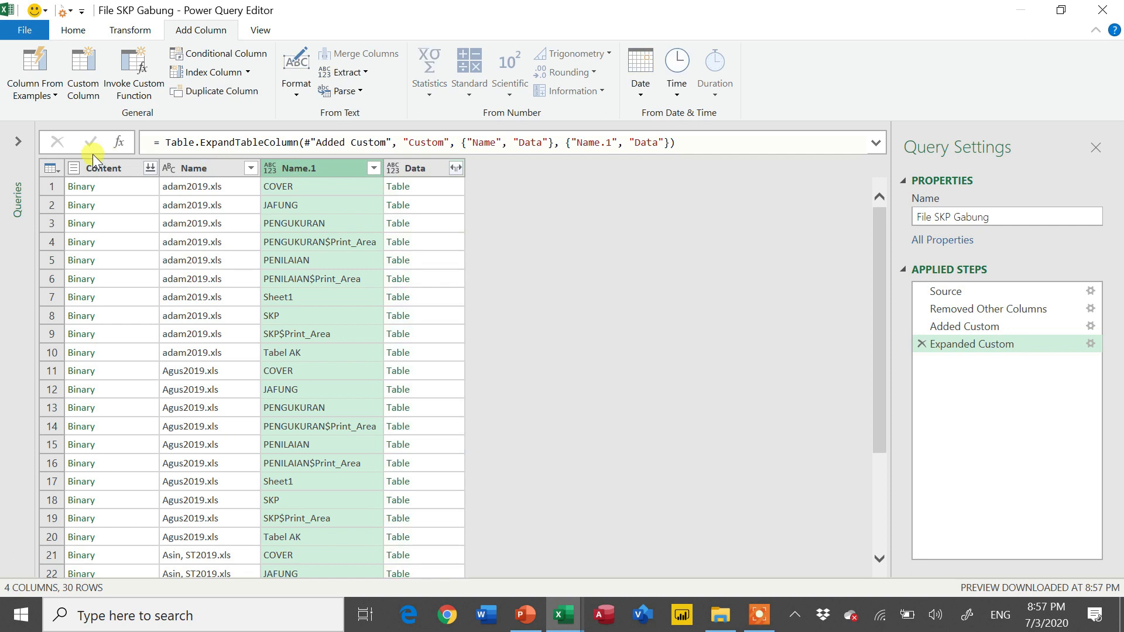
Step: Filter the Name.1 column to keep only the PENILAIAN rows, and select the Data column
click(188, 166)
click(305, 165)
click(373, 168)
click(146, 358)
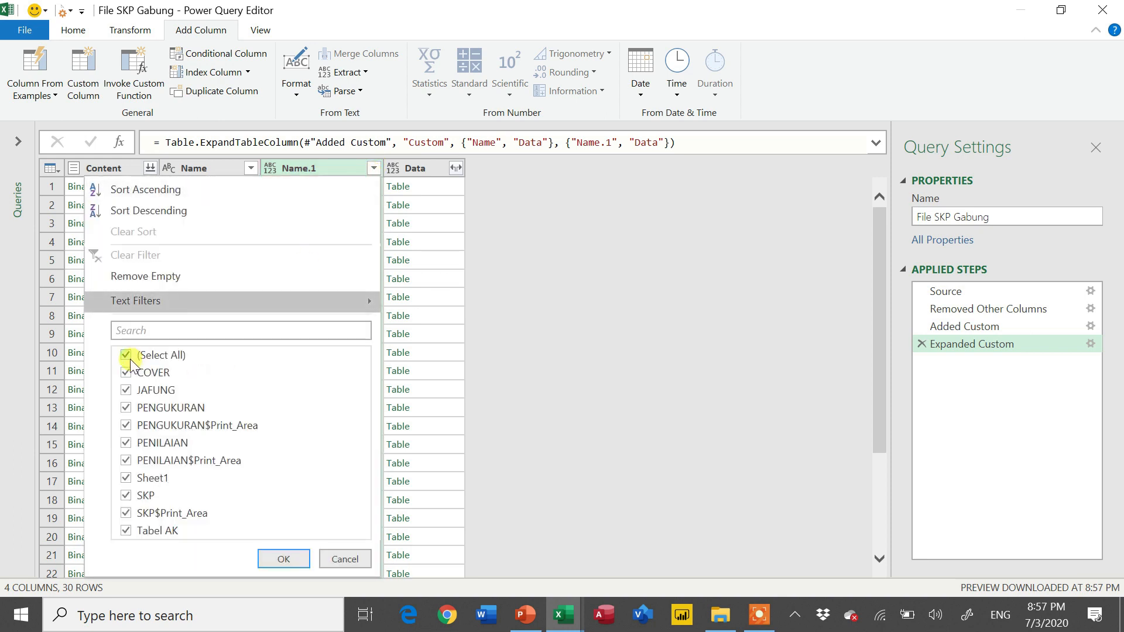
click(133, 443)
click(283, 558)
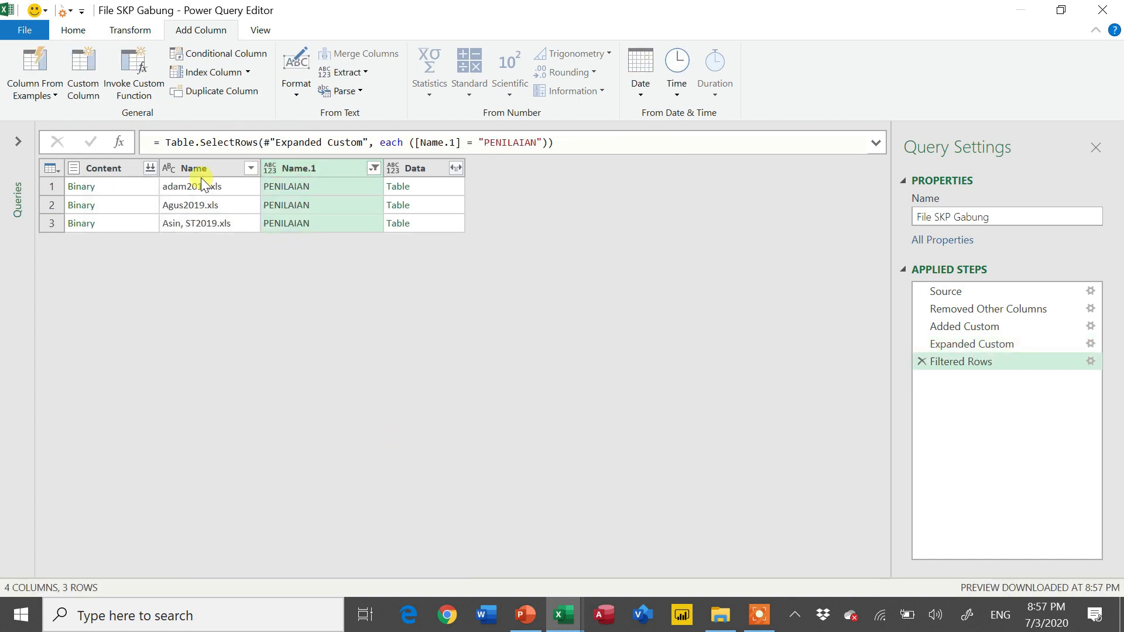
click(418, 164)
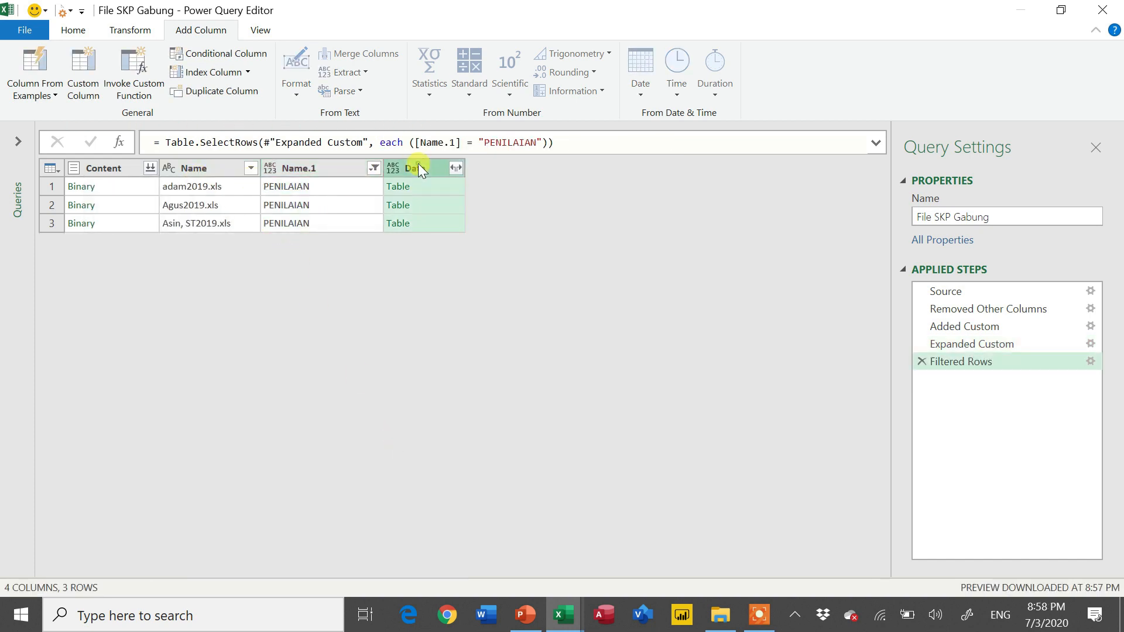
Step: Expand the Data column into all its fields, F1 to F20, without using the original column name as prefix
click(457, 168)
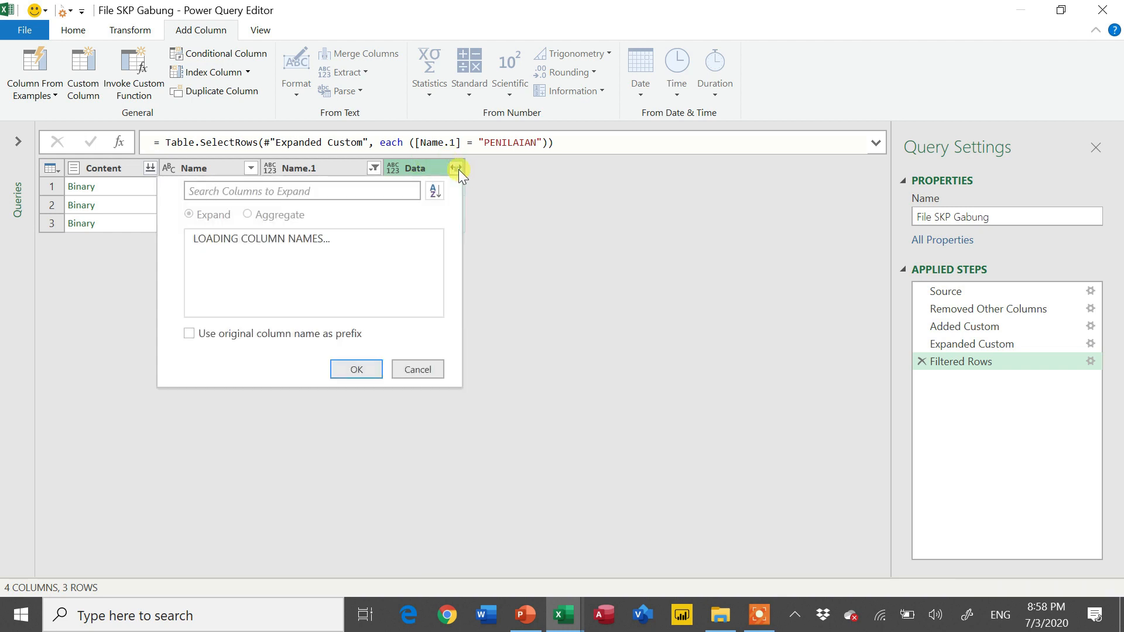
scroll(404, 319, down, 2)
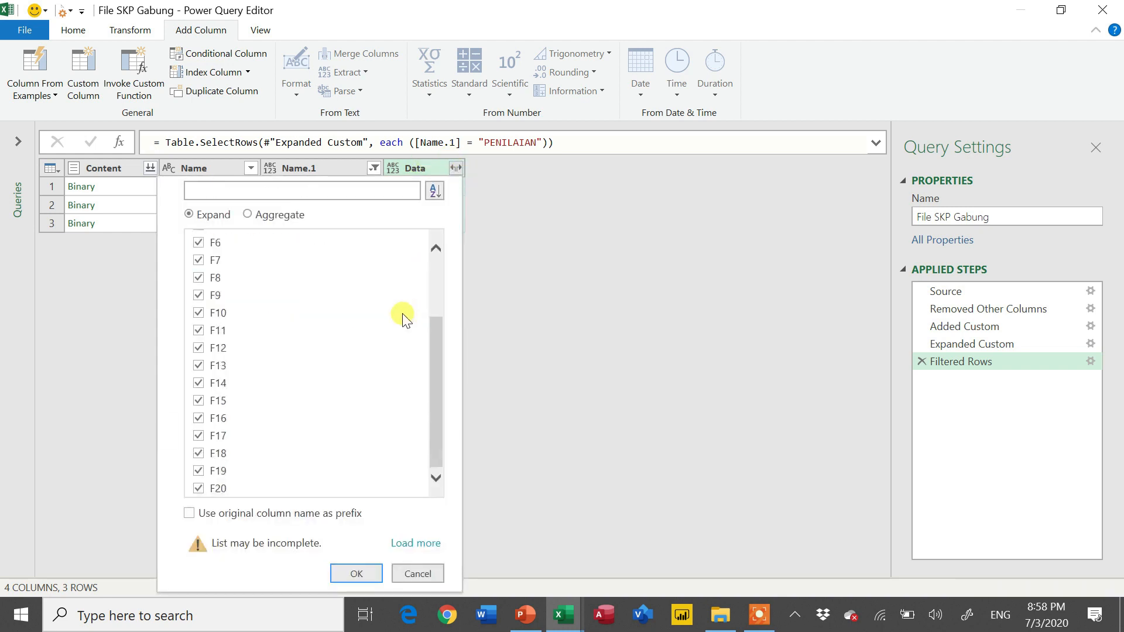
scroll(403, 319, up, 2)
click(358, 575)
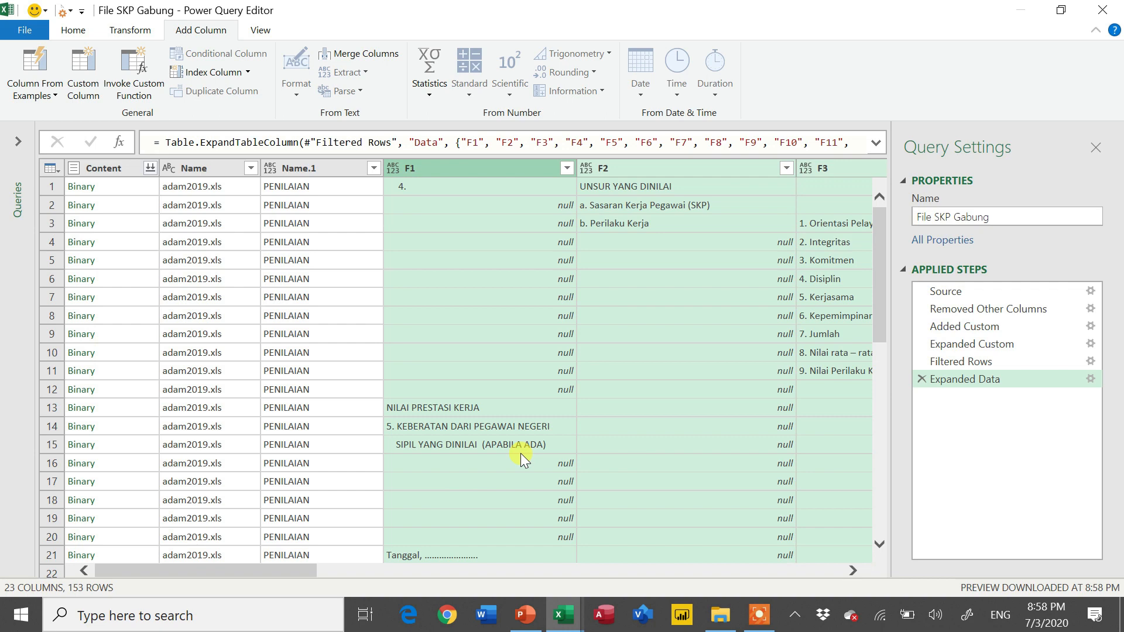
Step: Remove the Content column from the expanded query
scroll(521, 453, right, 5)
scroll(521, 454, right, 6)
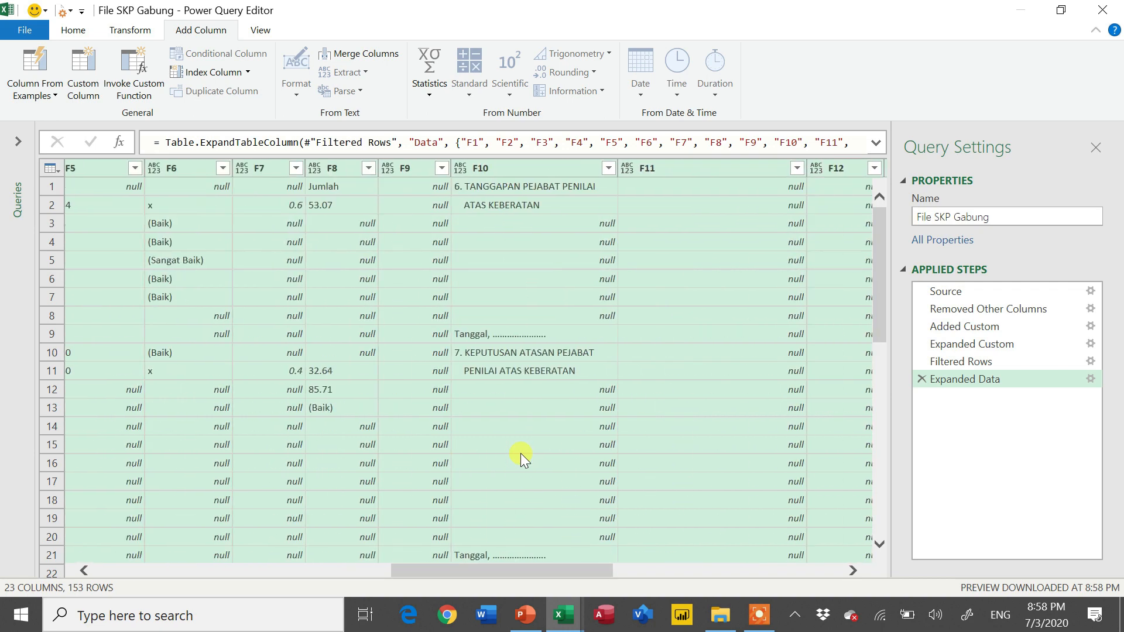
scroll(521, 453, left, 12)
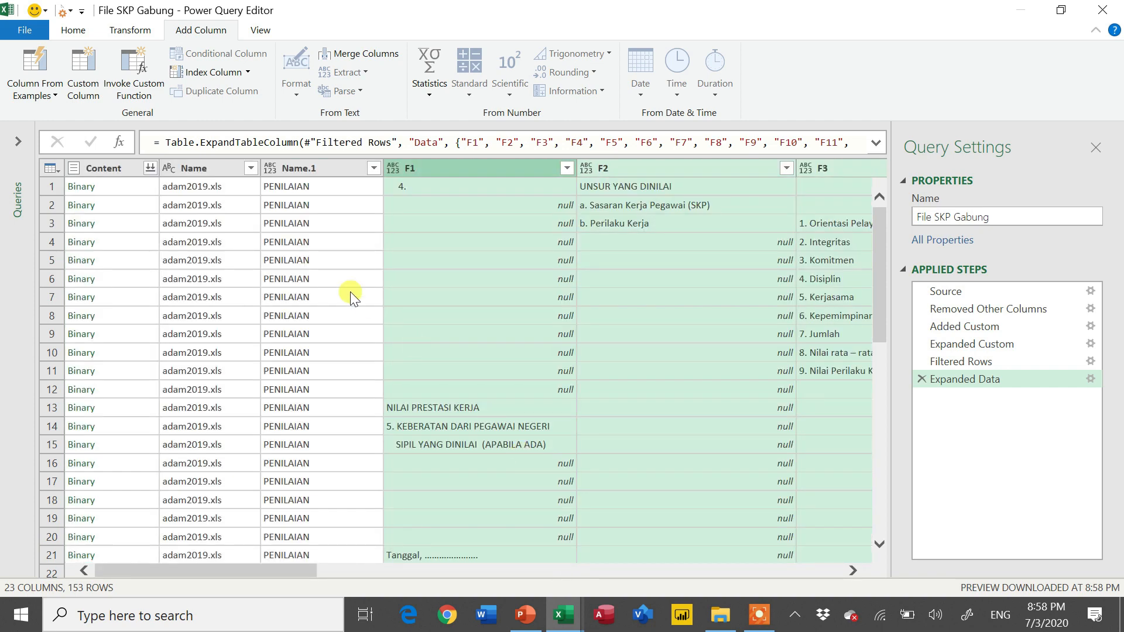
click(103, 167)
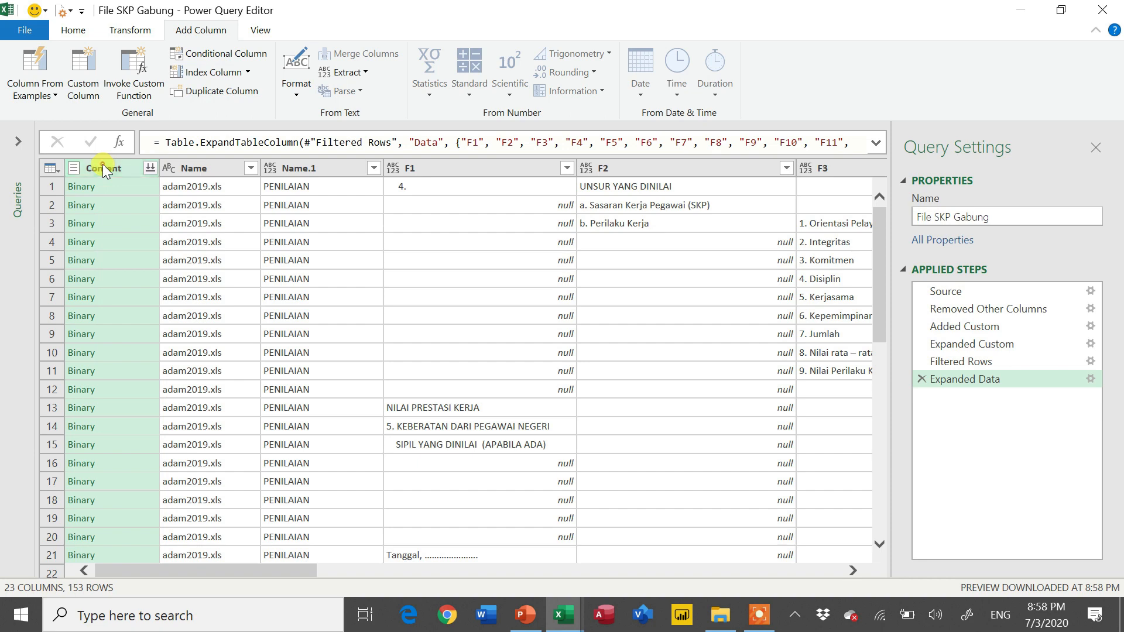
right_click(104, 166)
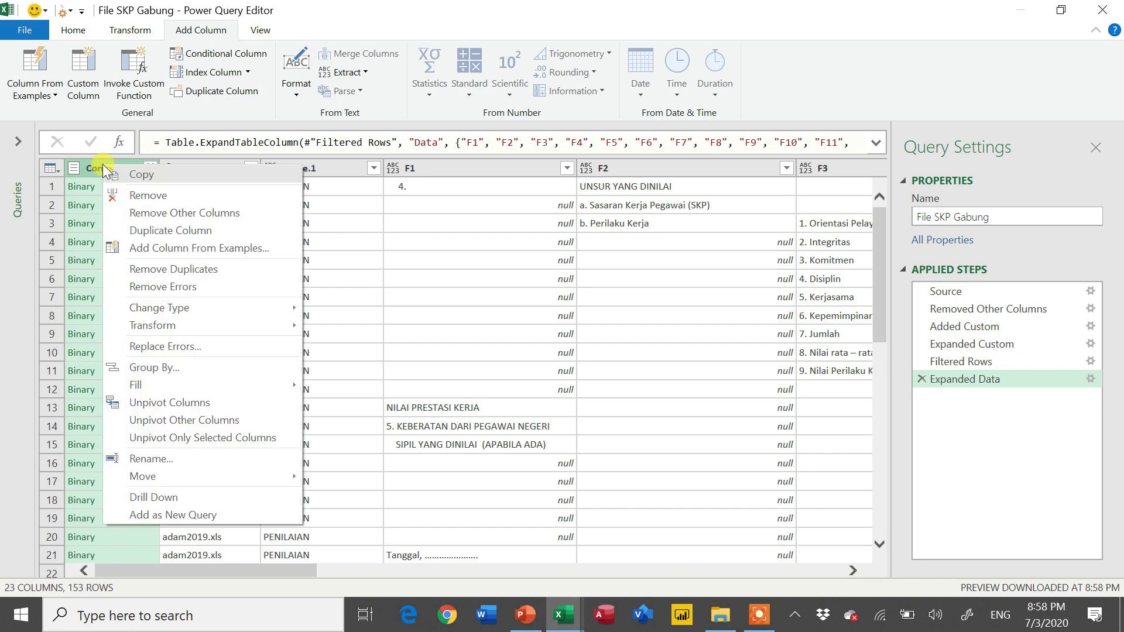
click(167, 200)
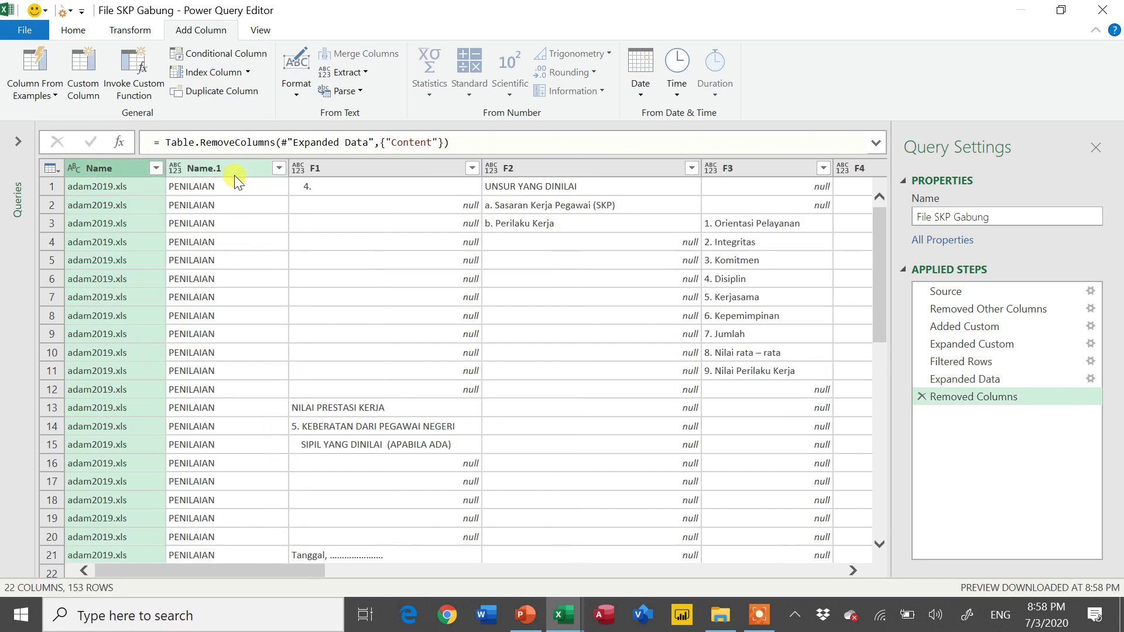
Step: Look through the expanded columns F1 to F20 to find which ones hold the assessment items and their values
click(226, 168)
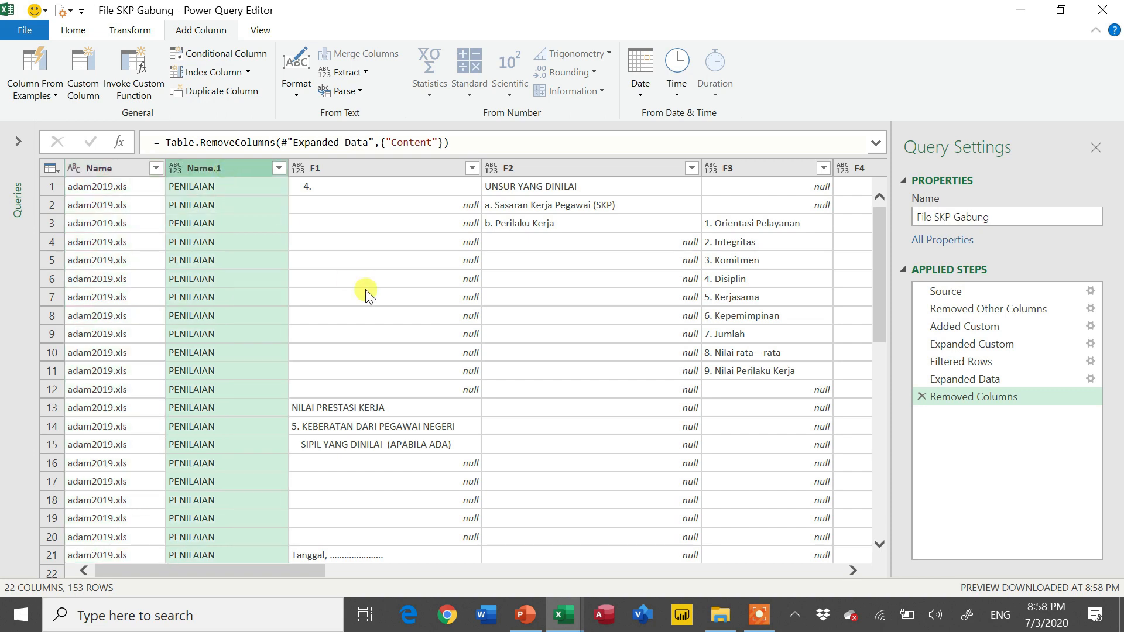
scroll(365, 289, down, 6)
scroll(365, 289, up, 6)
scroll(366, 289, right, 5)
scroll(365, 289, left, 5)
scroll(365, 289, right, 10)
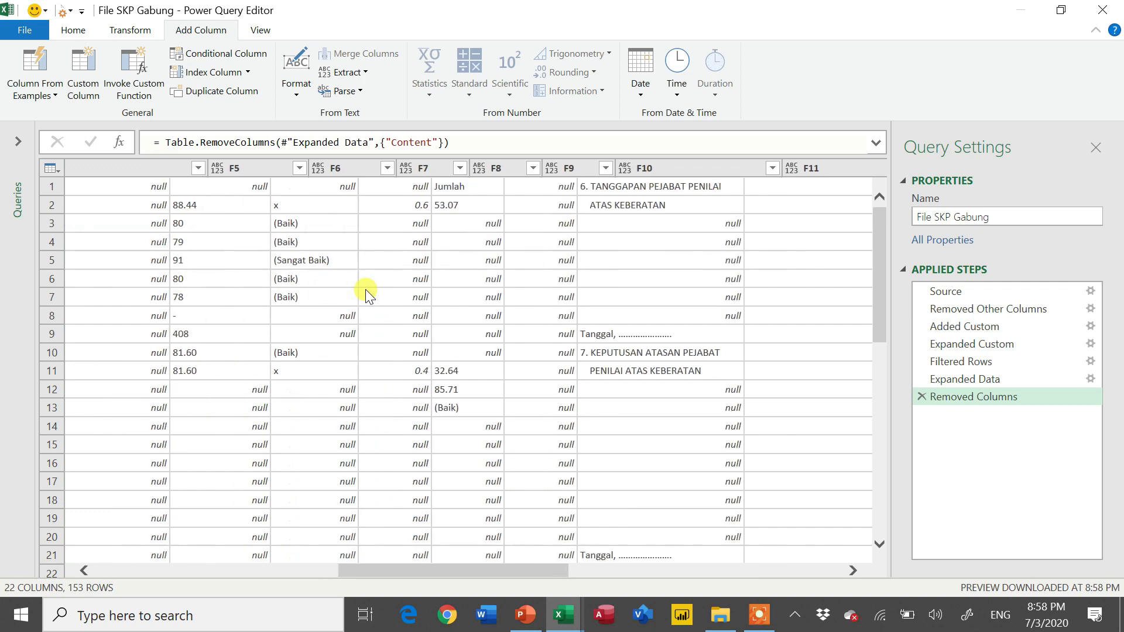
scroll(365, 289, right, 8)
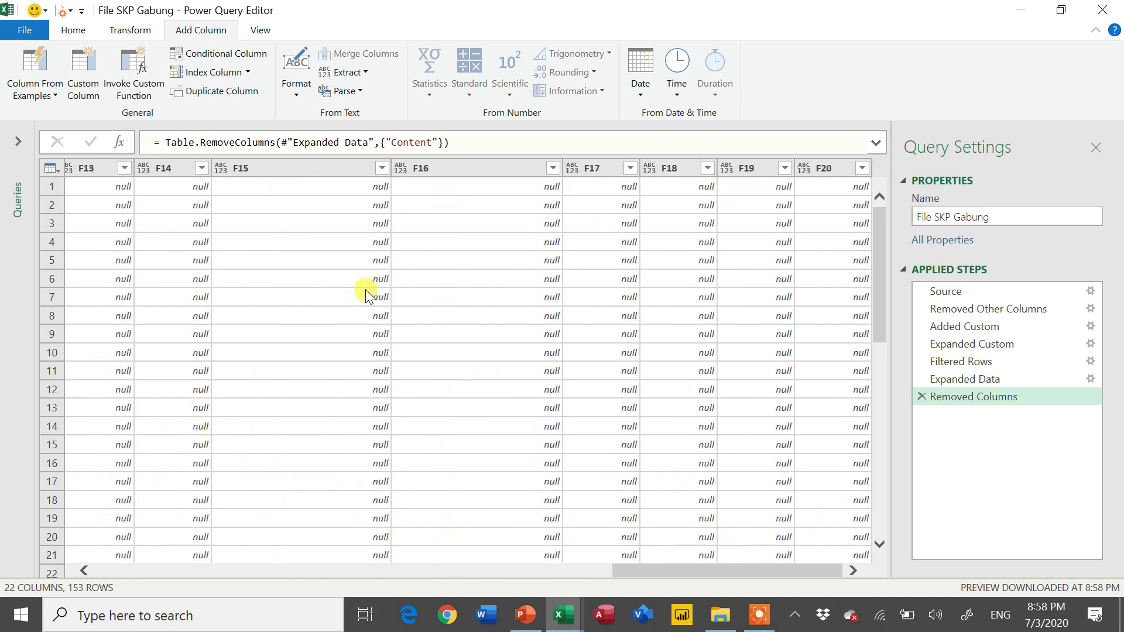
scroll(365, 289, left, 18)
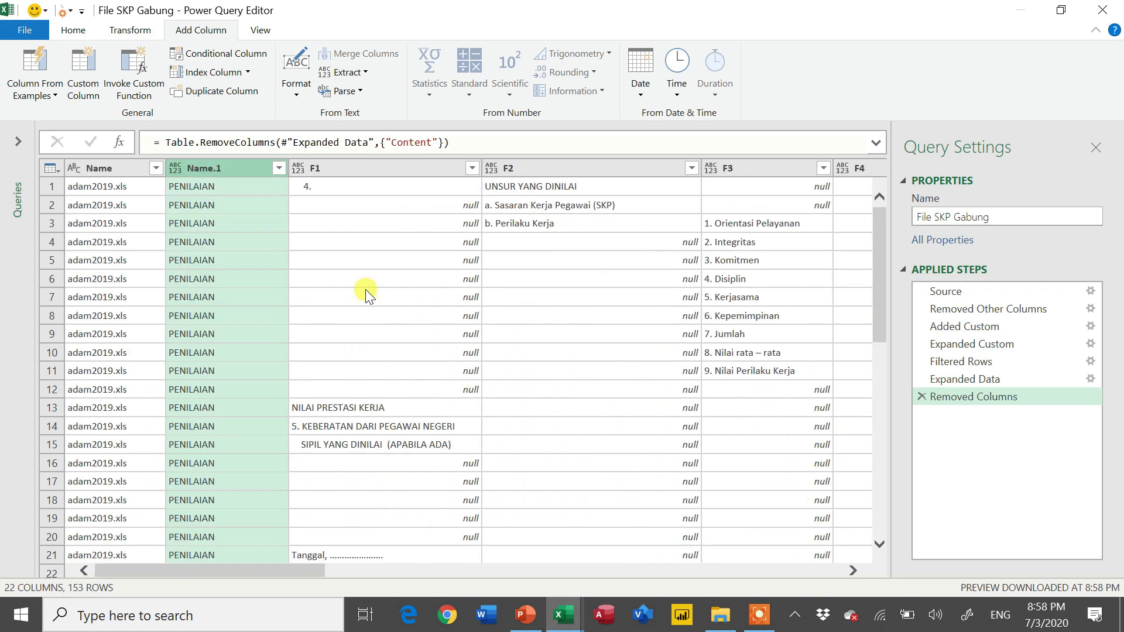
scroll(549, 308, right, 1)
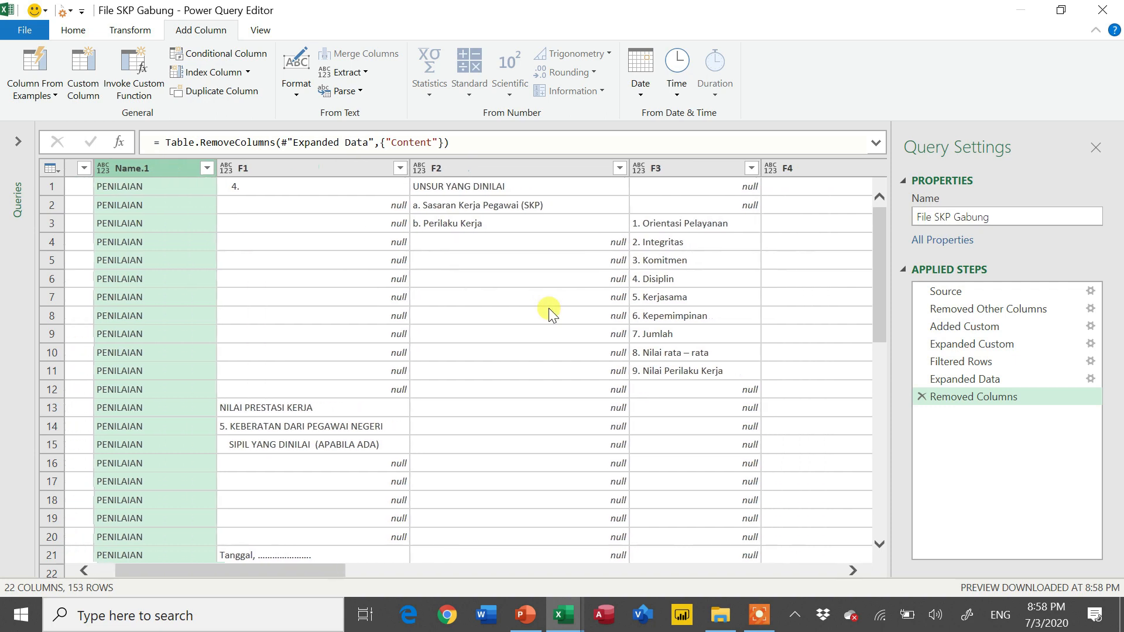
scroll(549, 308, down, 5)
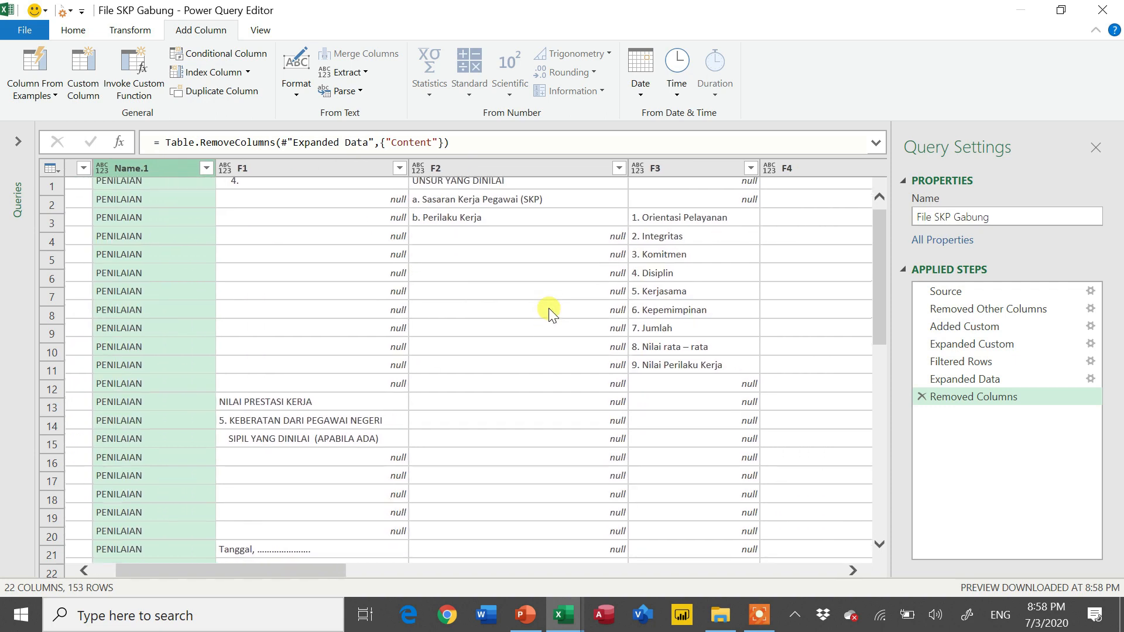
scroll(549, 308, up, 5)
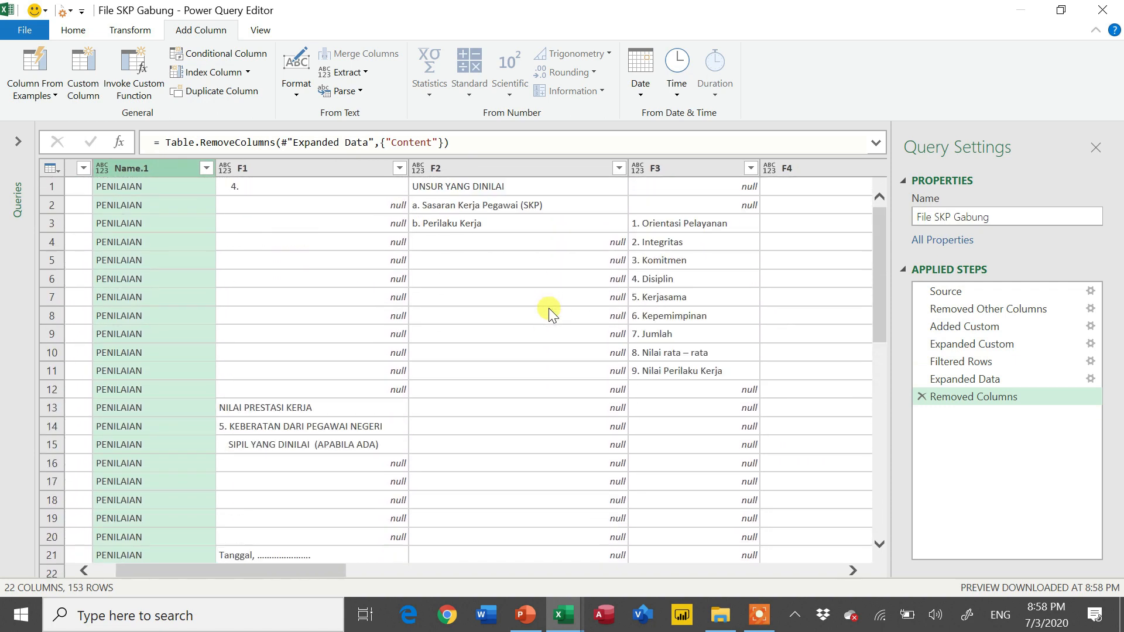
Step: Keep only the F3, F5, F11 and F15 columns and remove all the others
scroll(549, 308, right, 4)
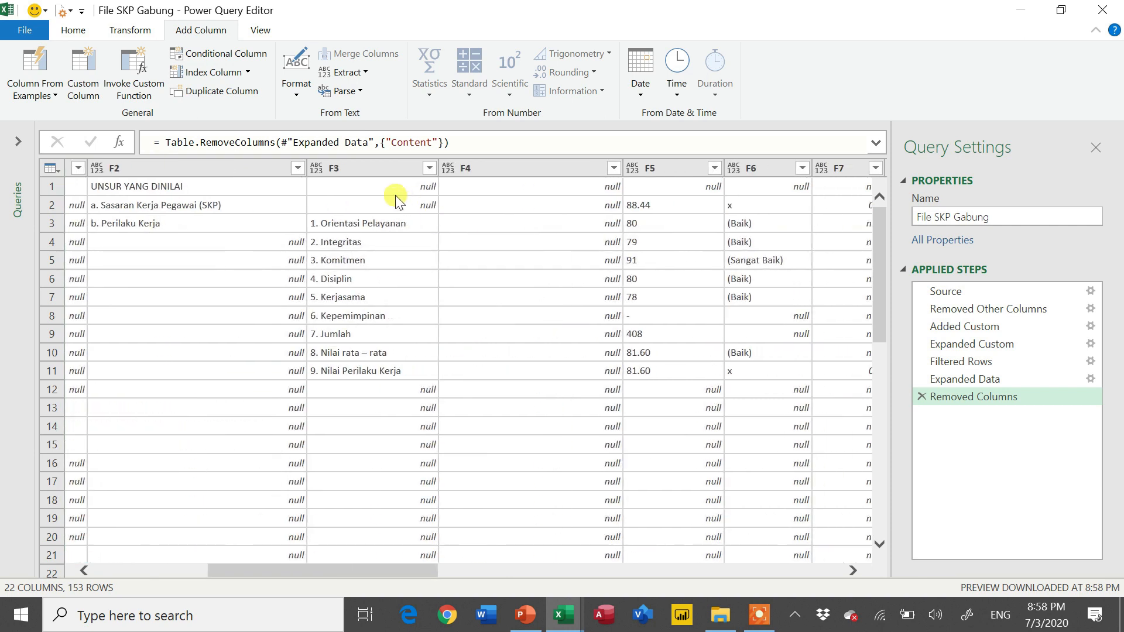
click(379, 167)
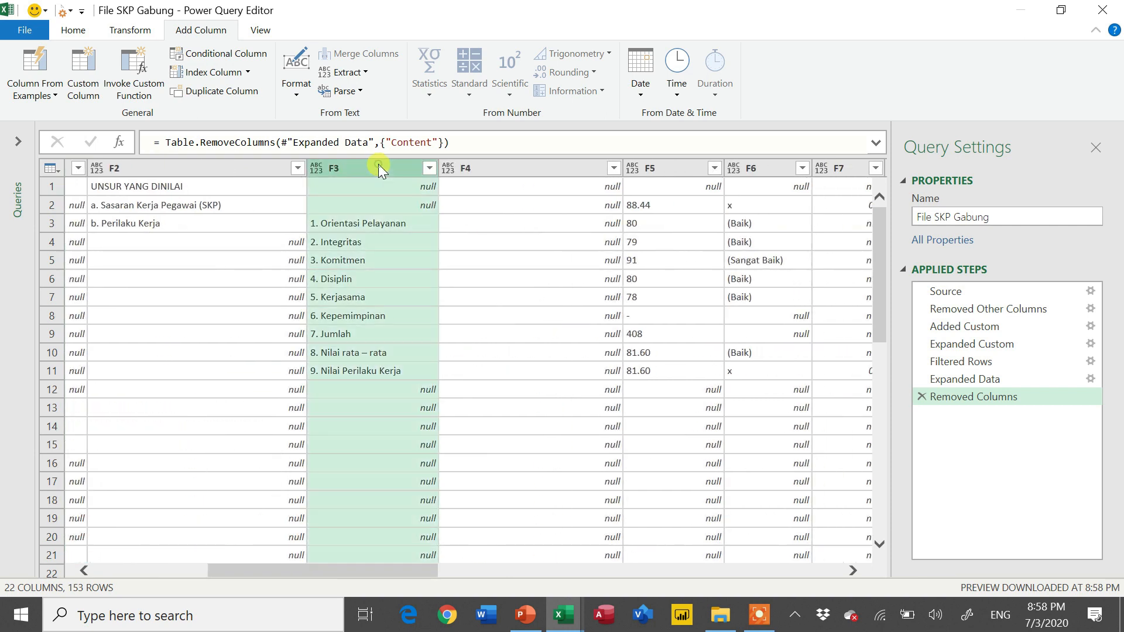
ctrl+click(669, 171)
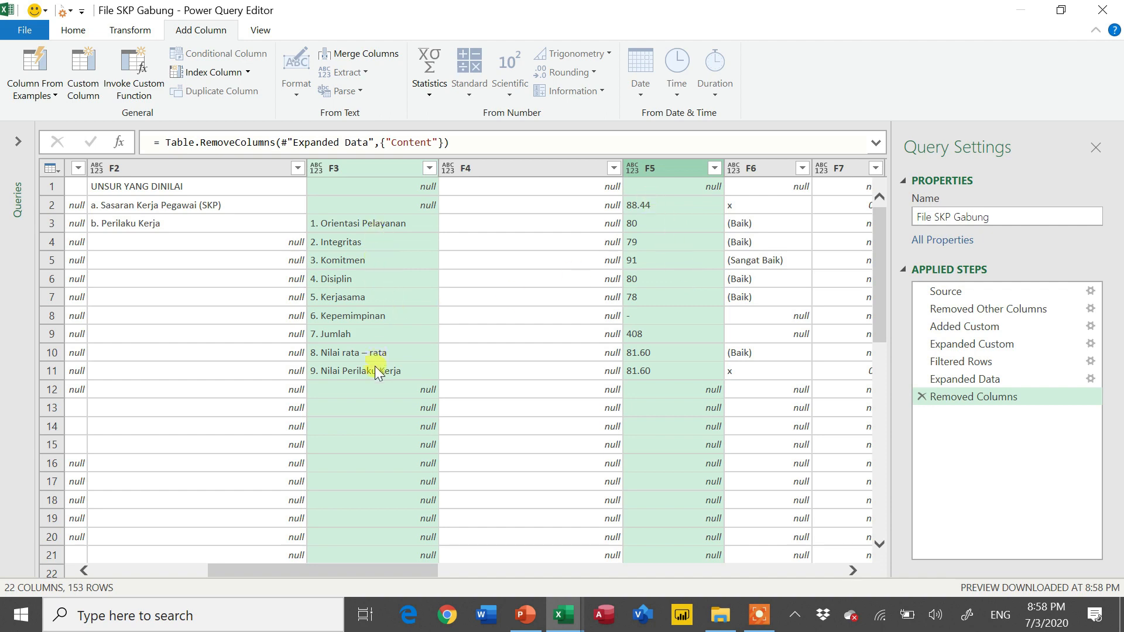
scroll(661, 375, right, 6)
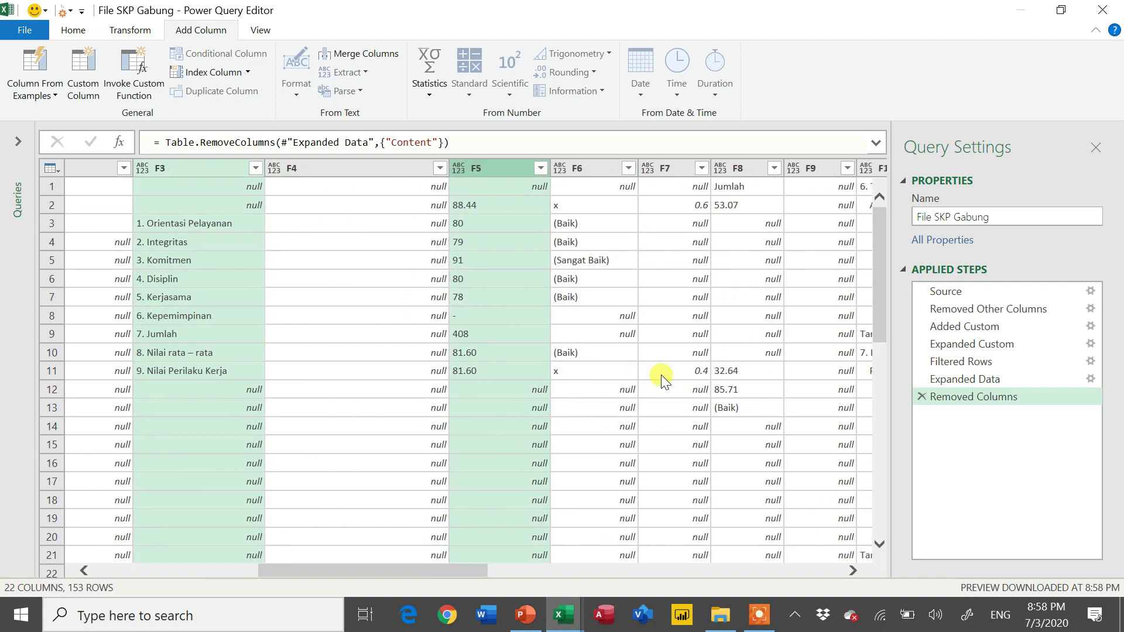
scroll(662, 374, down, 3)
scroll(662, 375, down, 5)
scroll(661, 375, right, 3)
scroll(661, 374, right, 3)
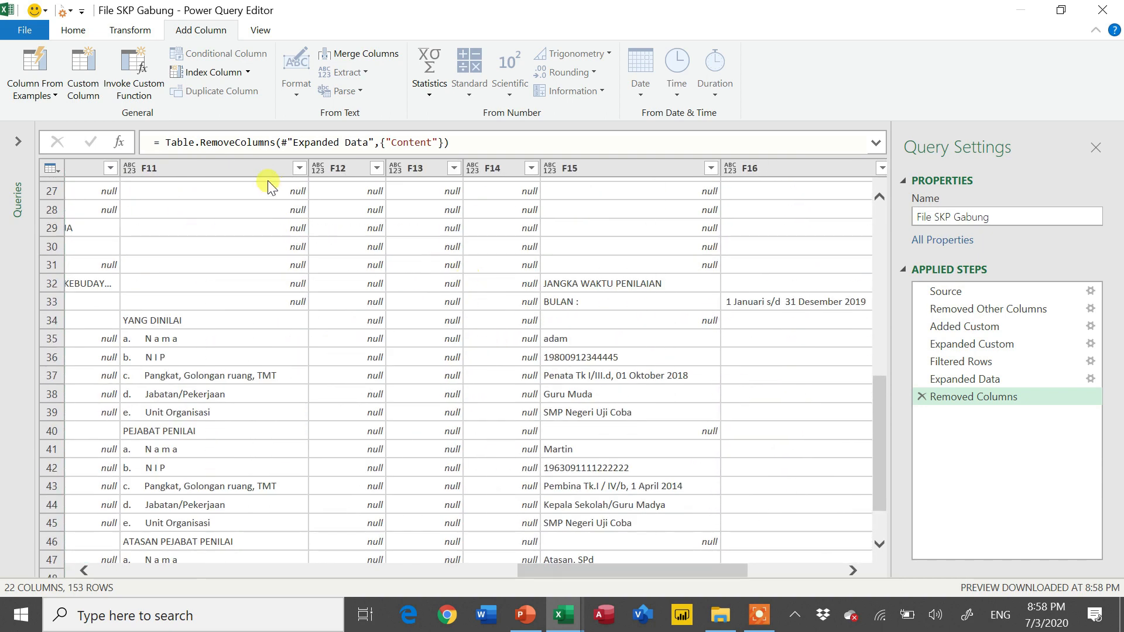
click(233, 161)
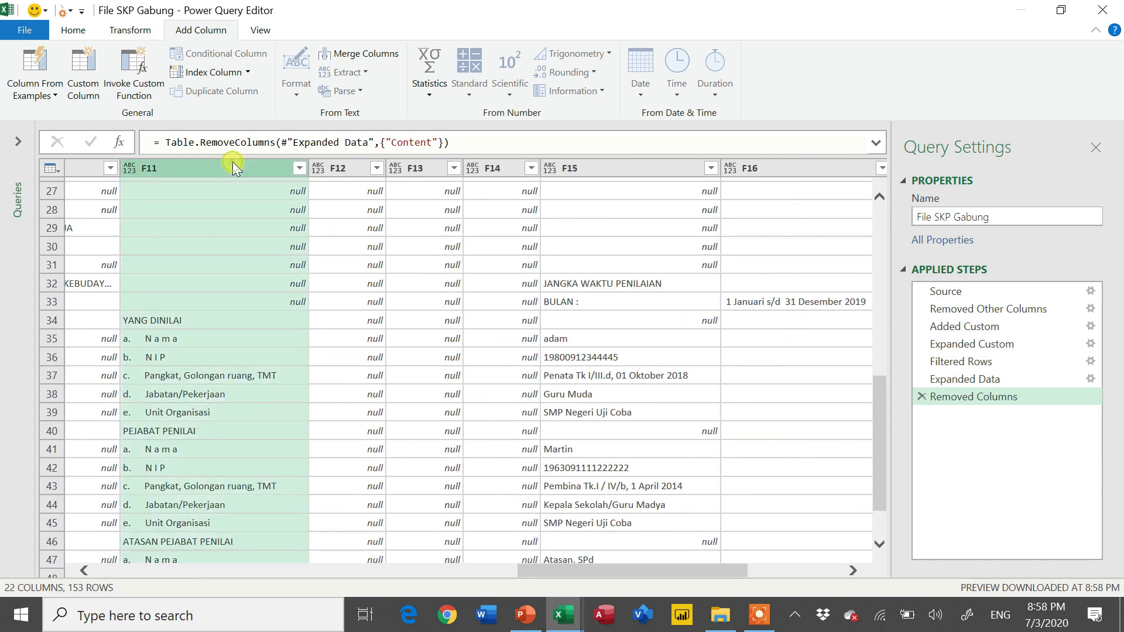
ctrl+click(596, 166)
scroll(612, 364, left, 1)
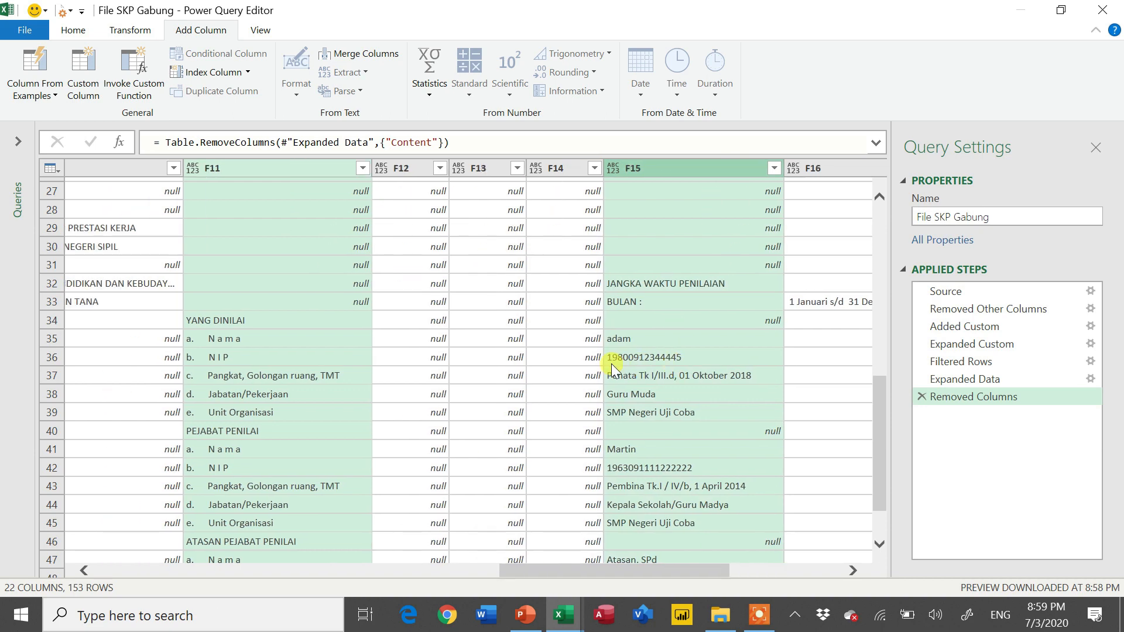
scroll(424, 342, left, 10)
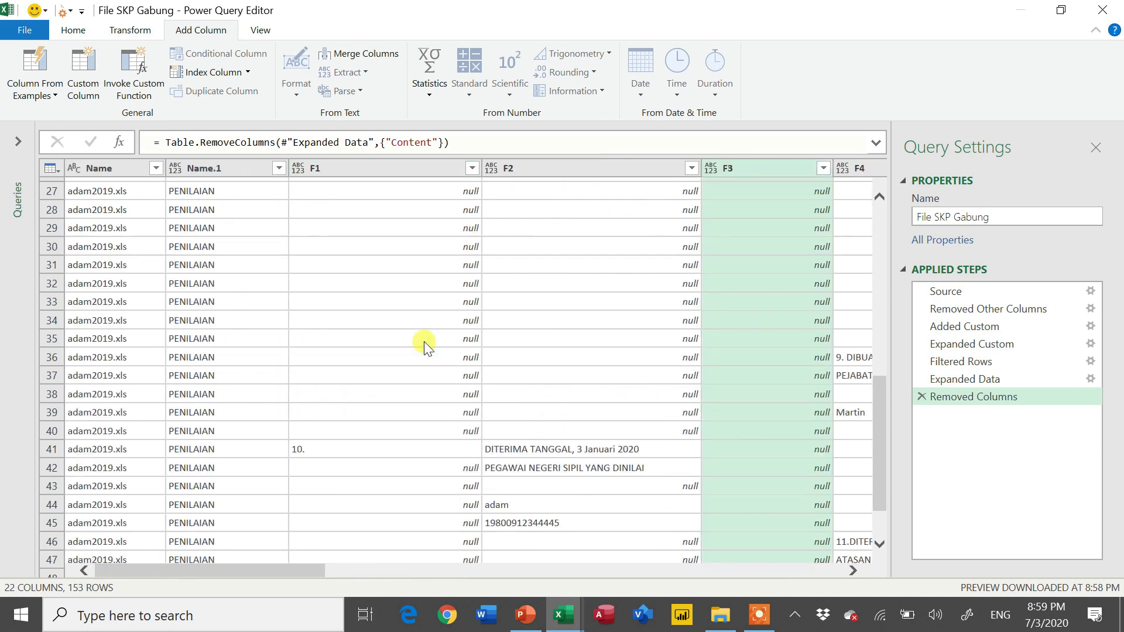
scroll(424, 342, right, 6)
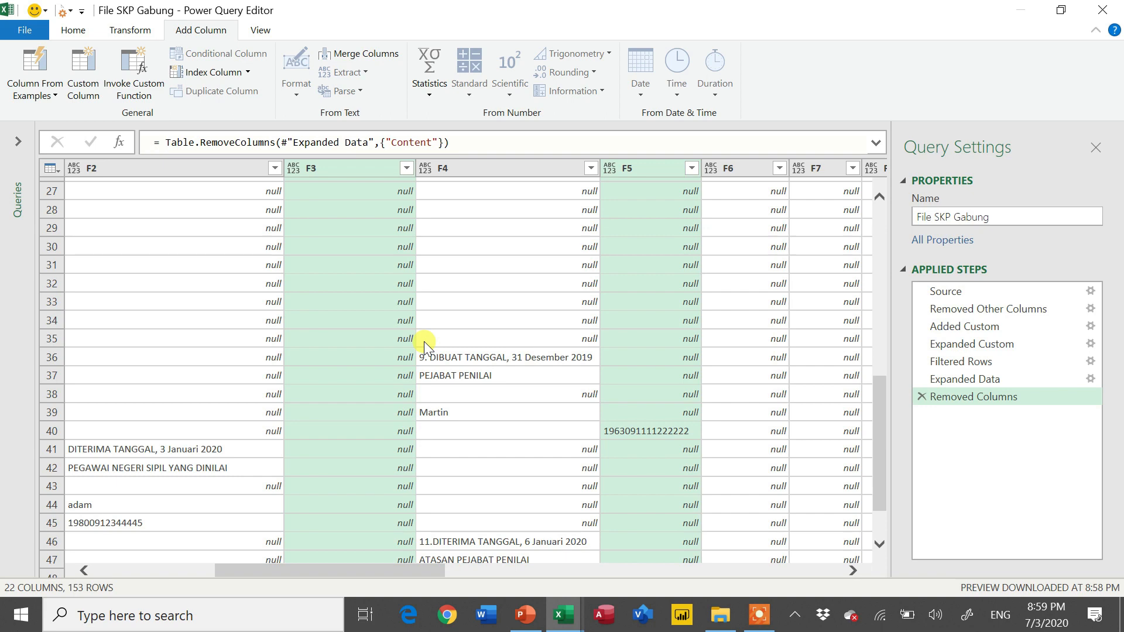
scroll(424, 342, right, 8)
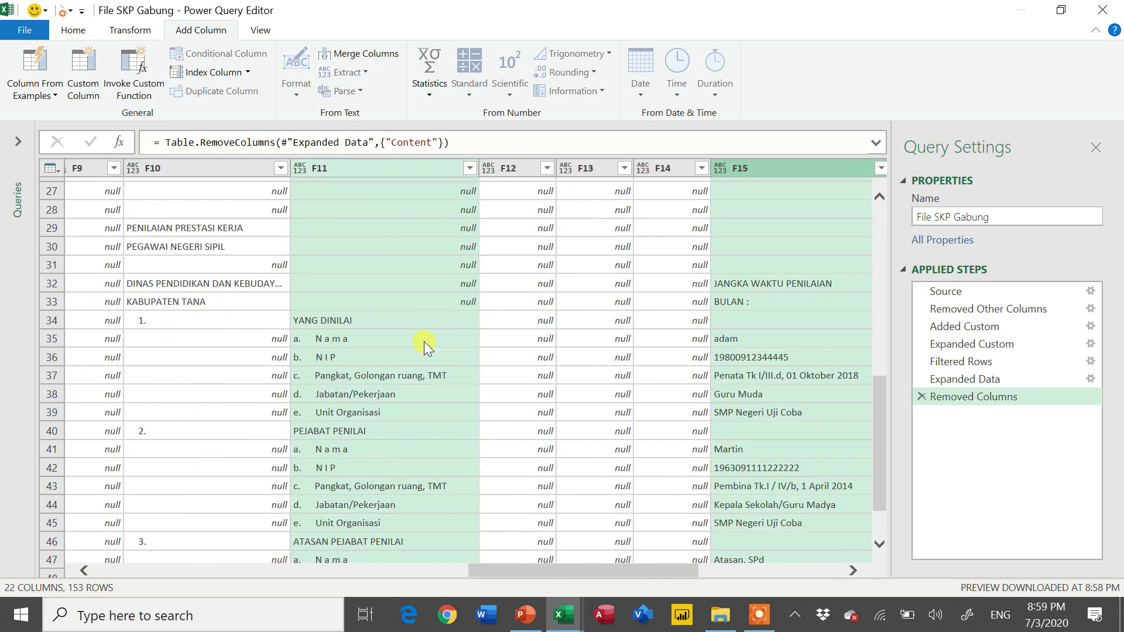
scroll(424, 342, right, 1)
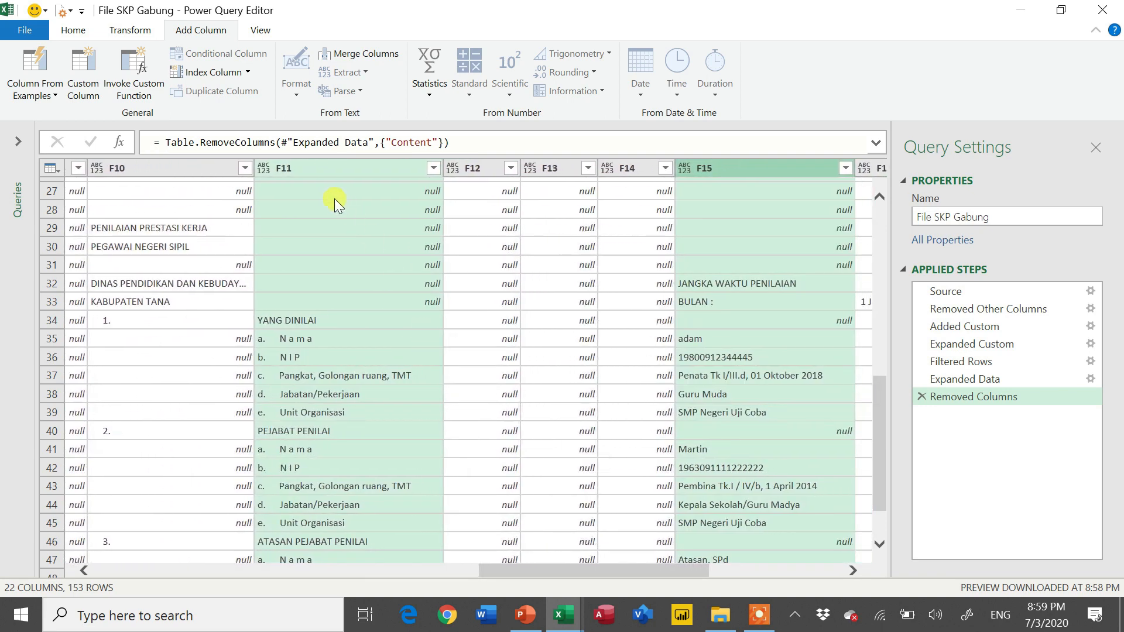
right_click(332, 170)
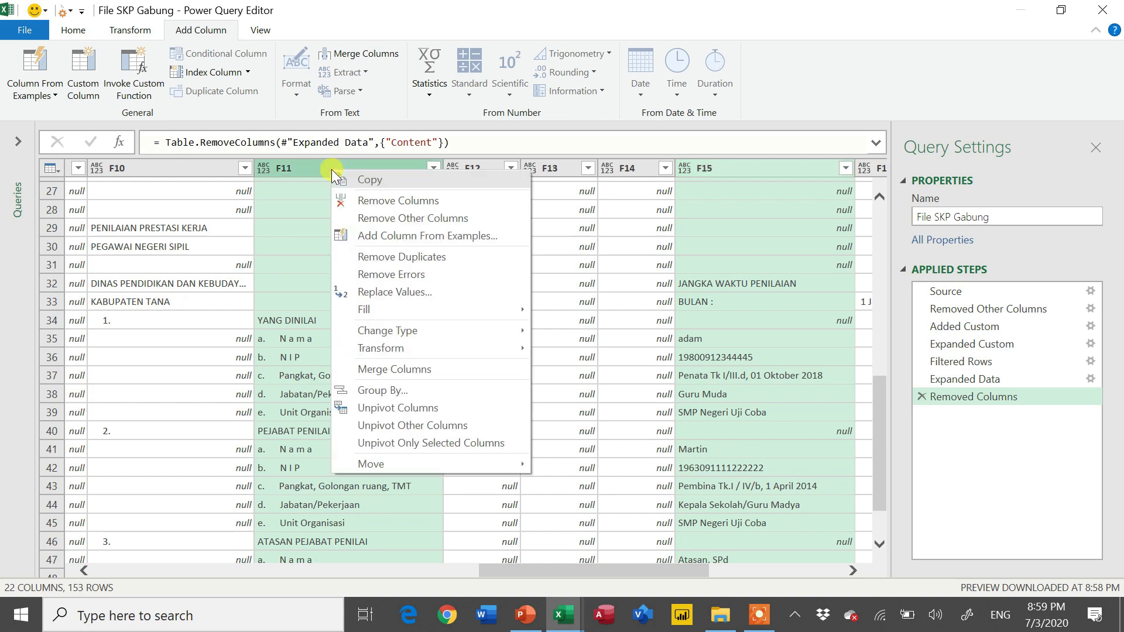
click(377, 220)
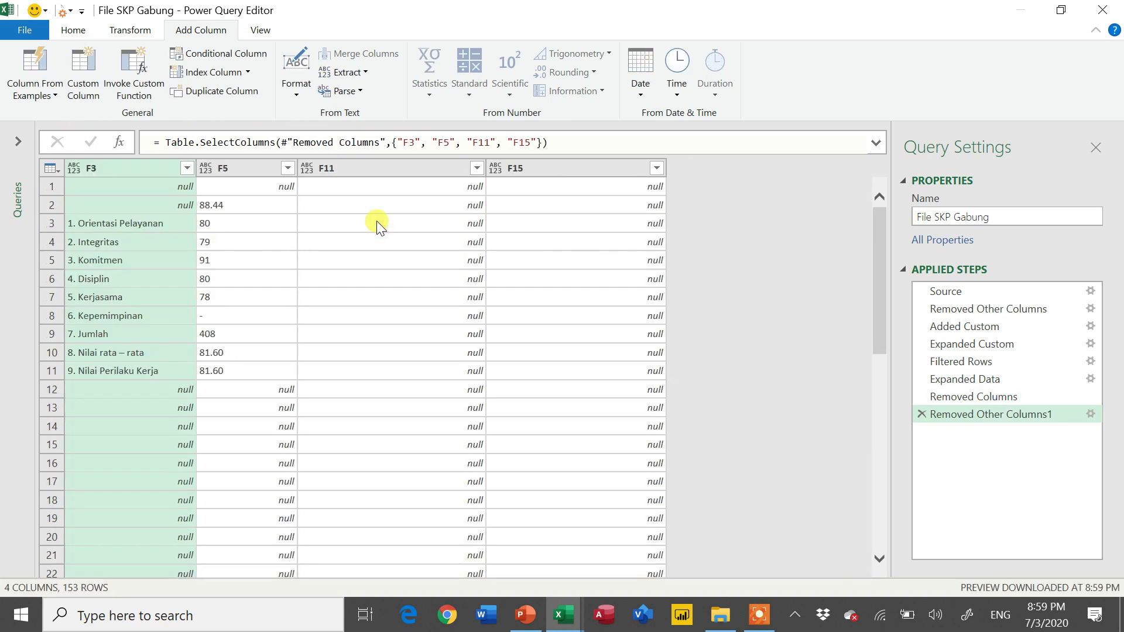
Step: Examine the rows of the four remaining columns to see where the scores and the employee details are located
scroll(458, 305, down, 9)
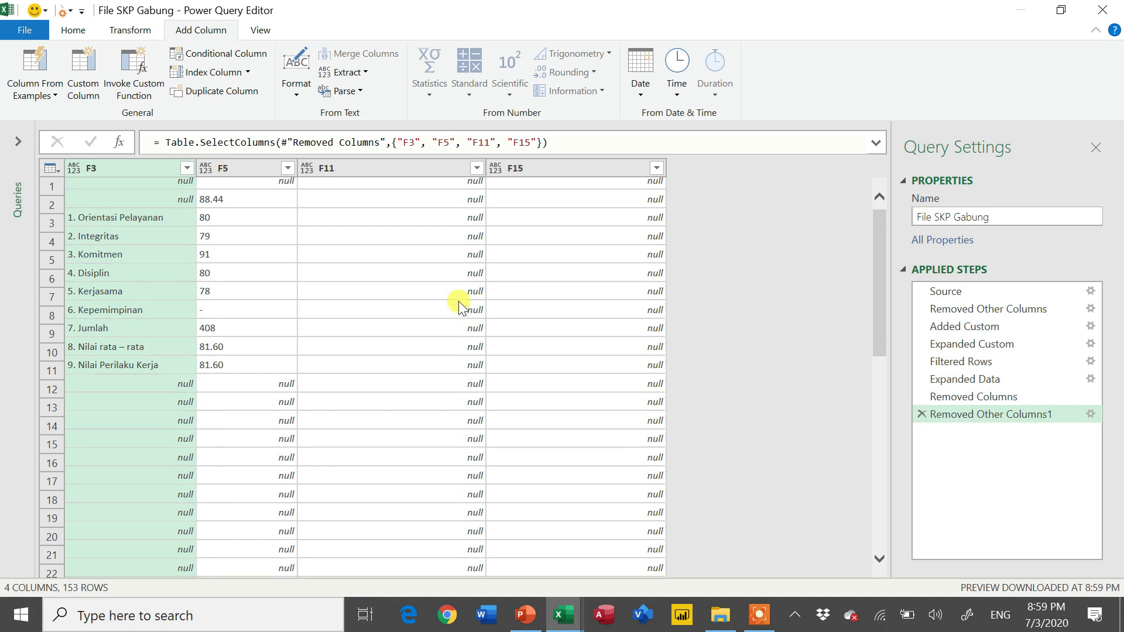
scroll(458, 301, down, 5)
scroll(459, 301, up, 14)
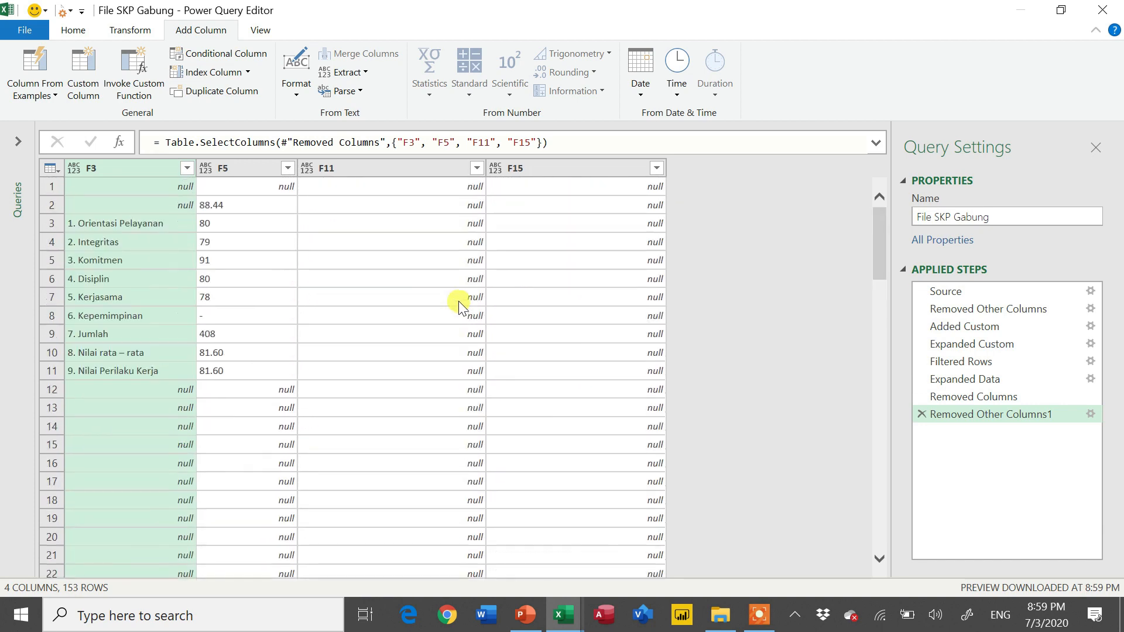
scroll(459, 301, down, 9)
scroll(458, 301, up, 10)
scroll(472, 356, down, 12)
scroll(472, 356, up, 5)
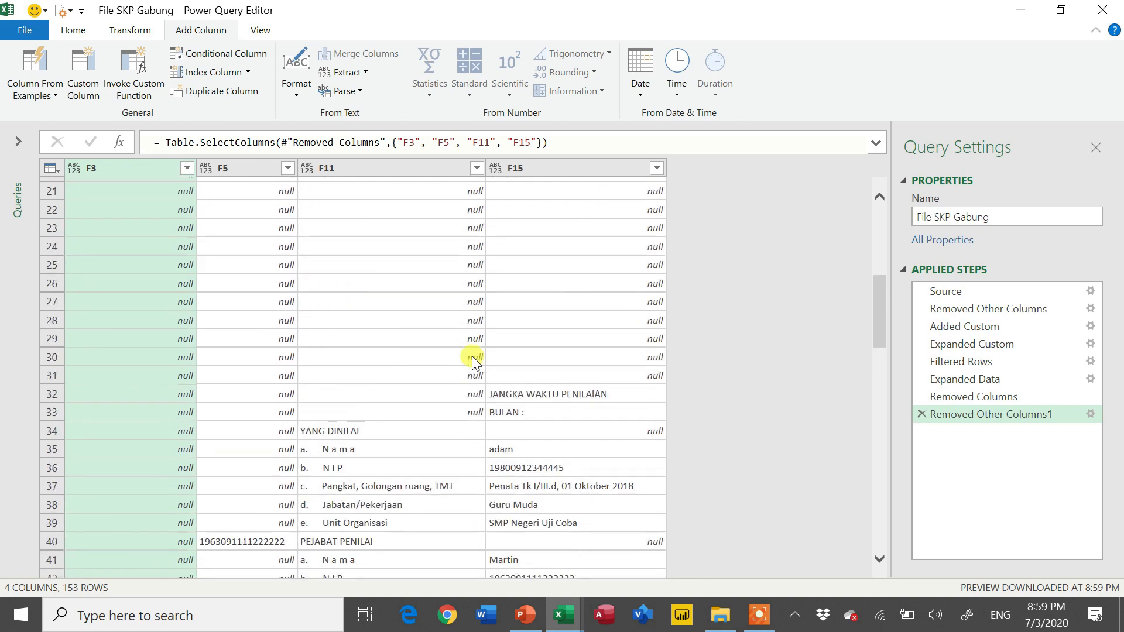
scroll(479, 384, down, 5)
scroll(479, 384, up, 8)
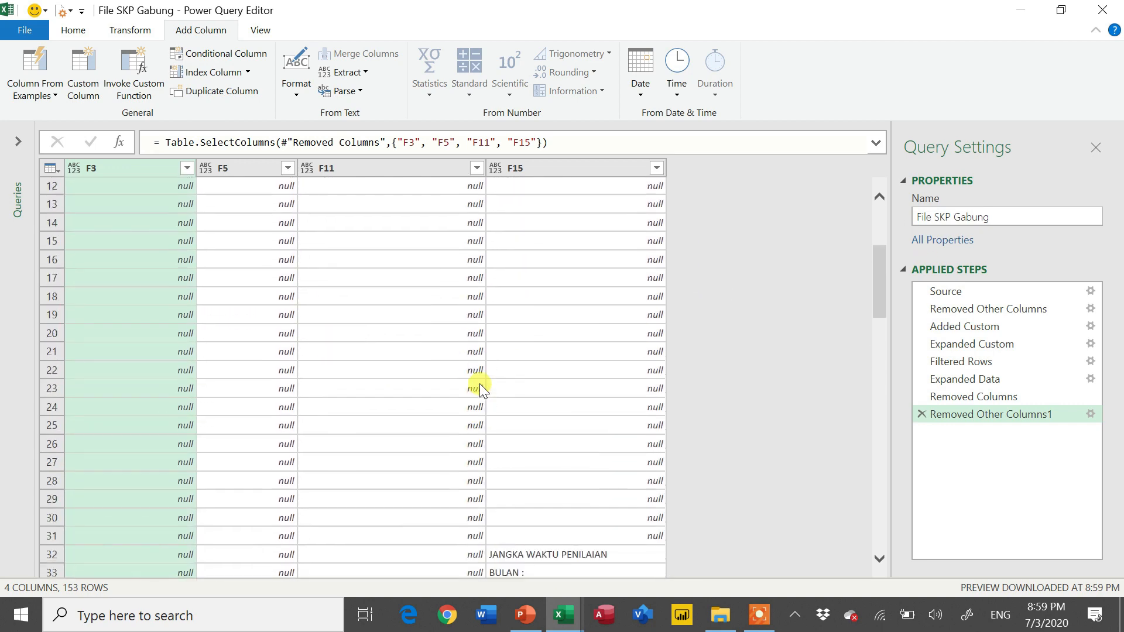
scroll(479, 384, up, 4)
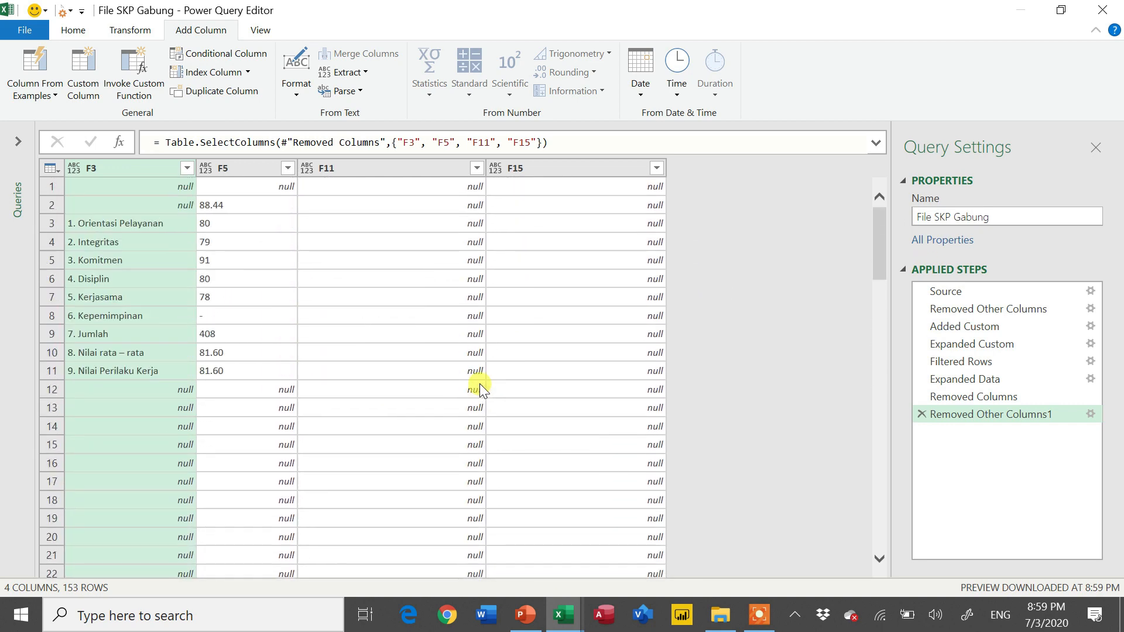
click(237, 243)
scroll(310, 239, down, 4)
scroll(311, 239, up, 4)
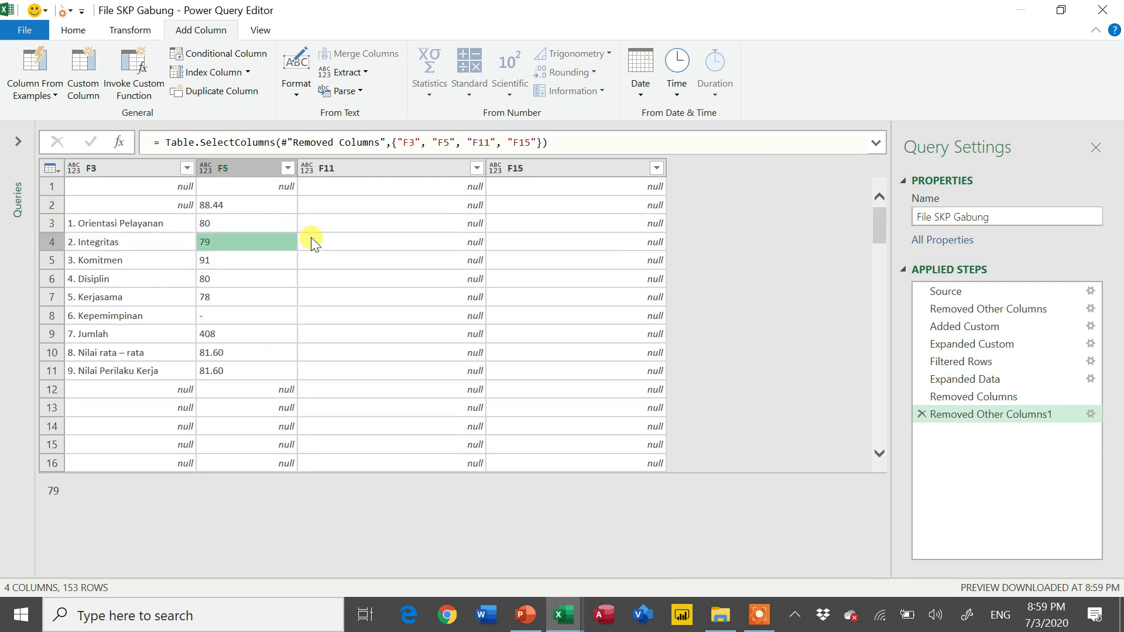
scroll(311, 237, down, 8)
scroll(311, 238, down, 6)
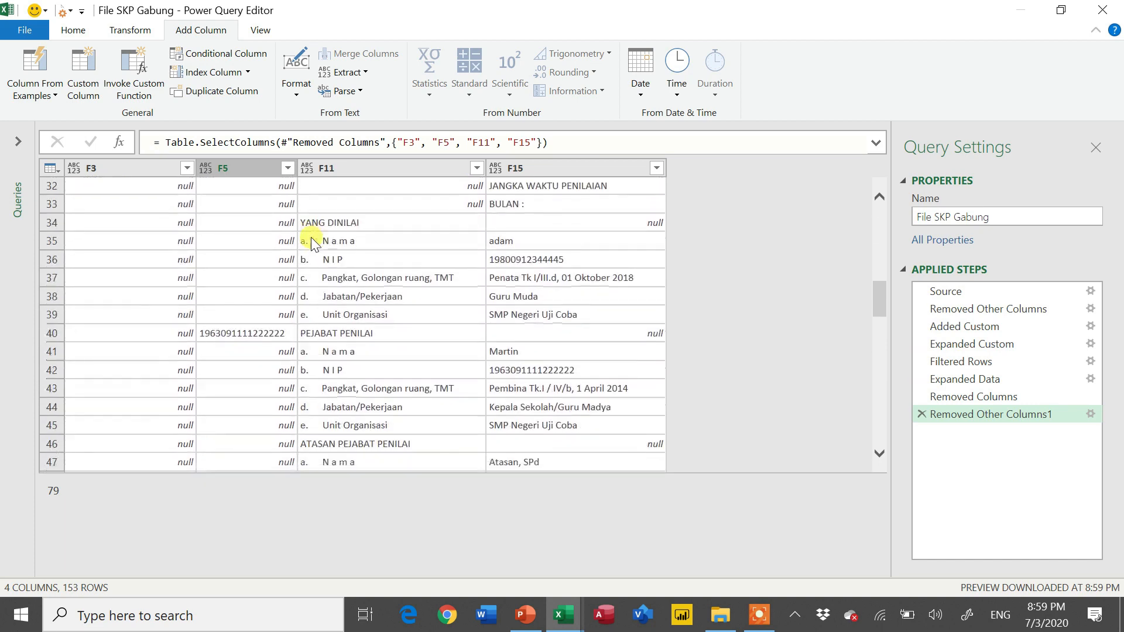
Step: Edit the Removed Other Columns1 step so the file Name column is also kept alongside F3, F5, F11 and F15
scroll(311, 238, up, 5)
scroll(311, 237, up, 9)
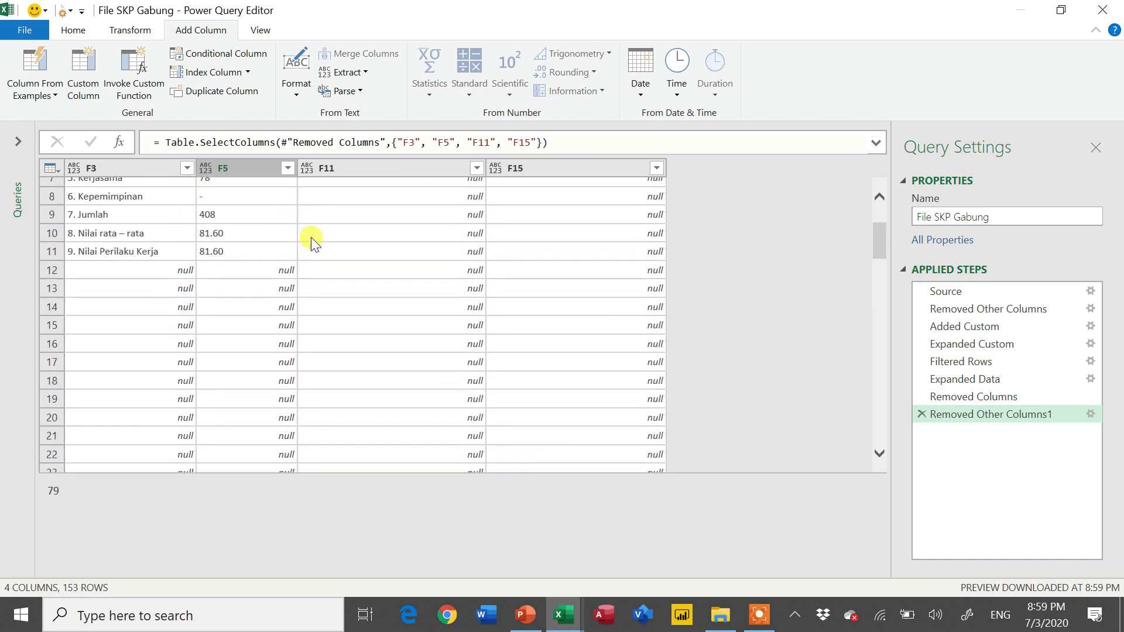
scroll(311, 237, down, 4)
scroll(311, 237, down, 7)
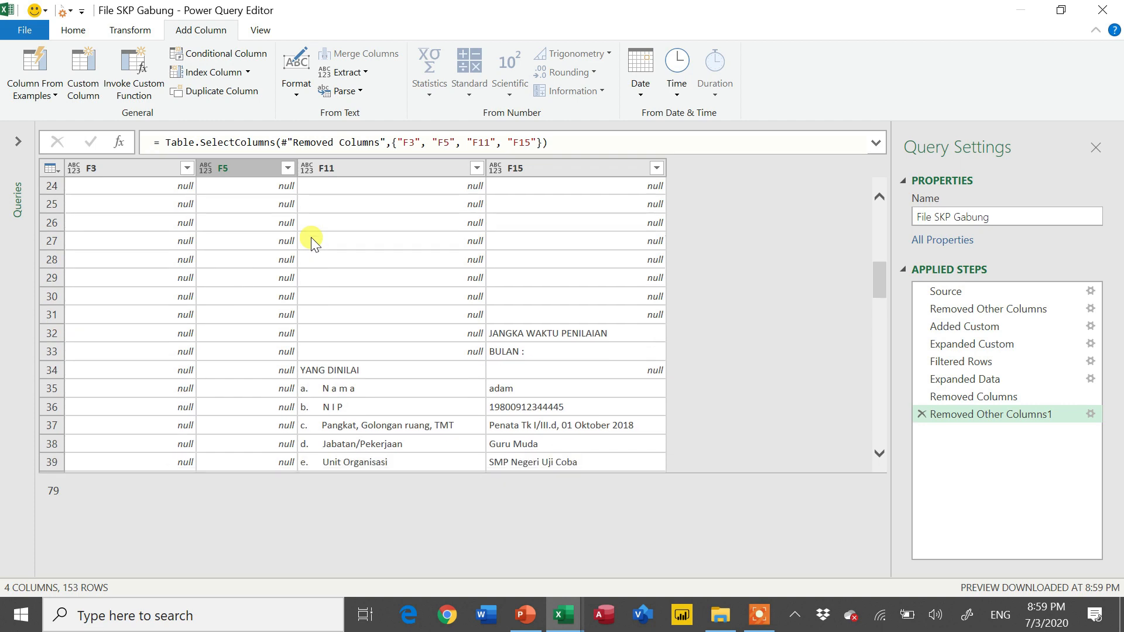
scroll(311, 237, up, 10)
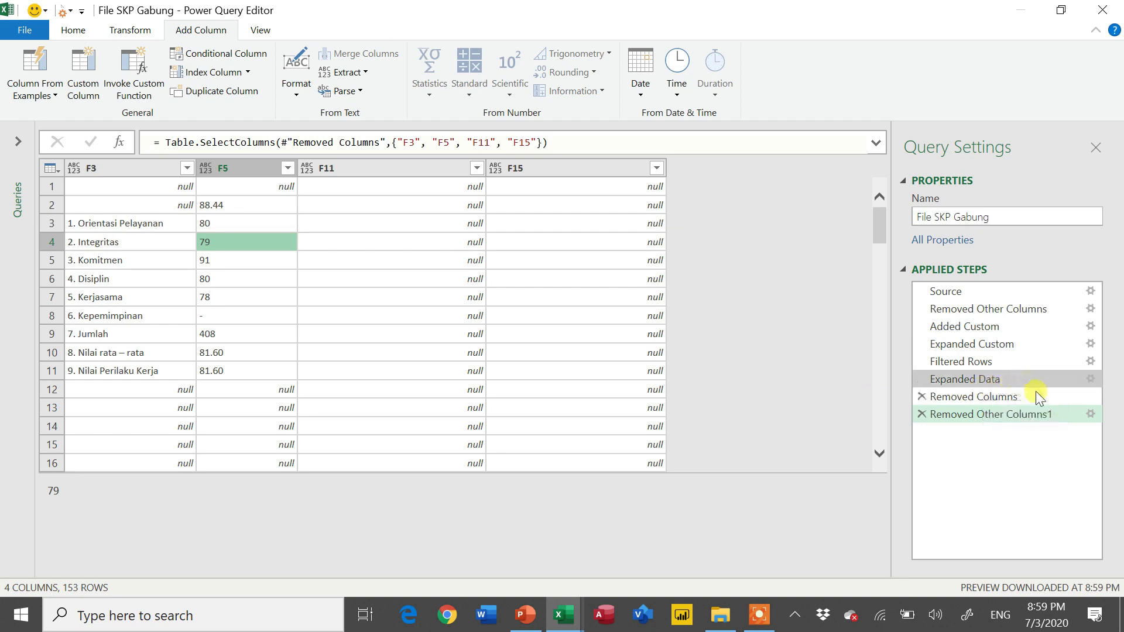
click(1074, 395)
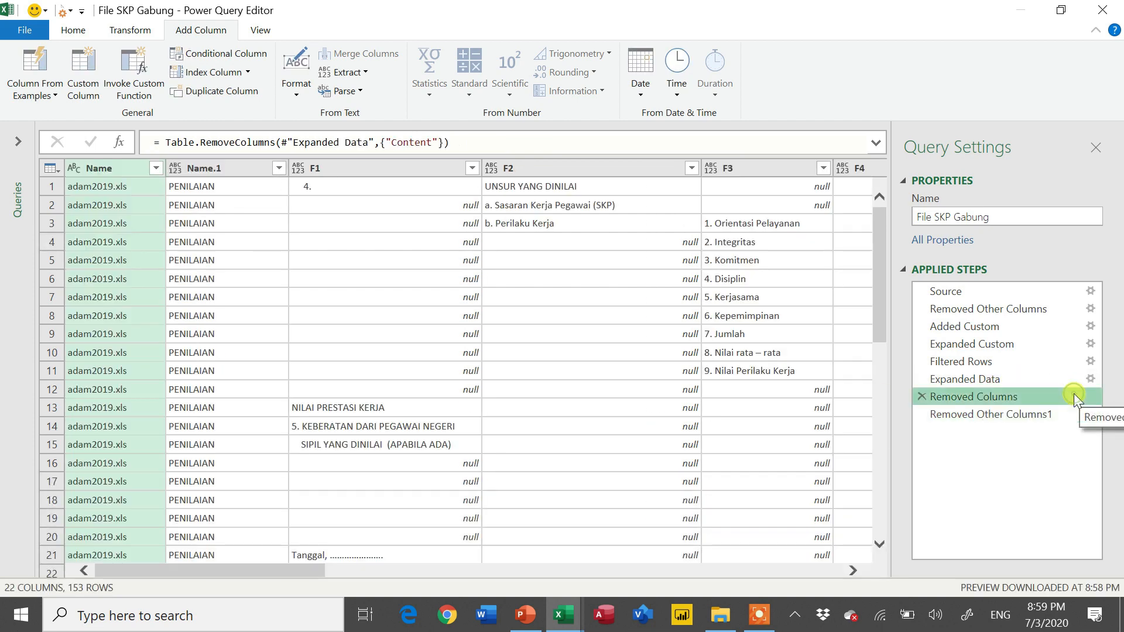
click(1088, 414)
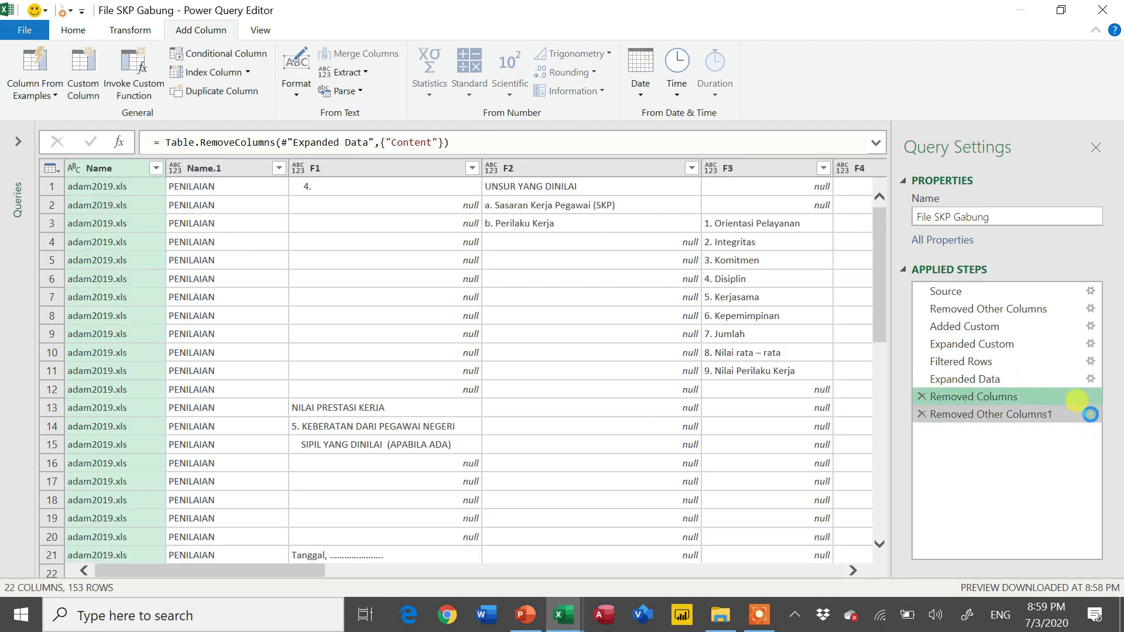
click(1091, 414)
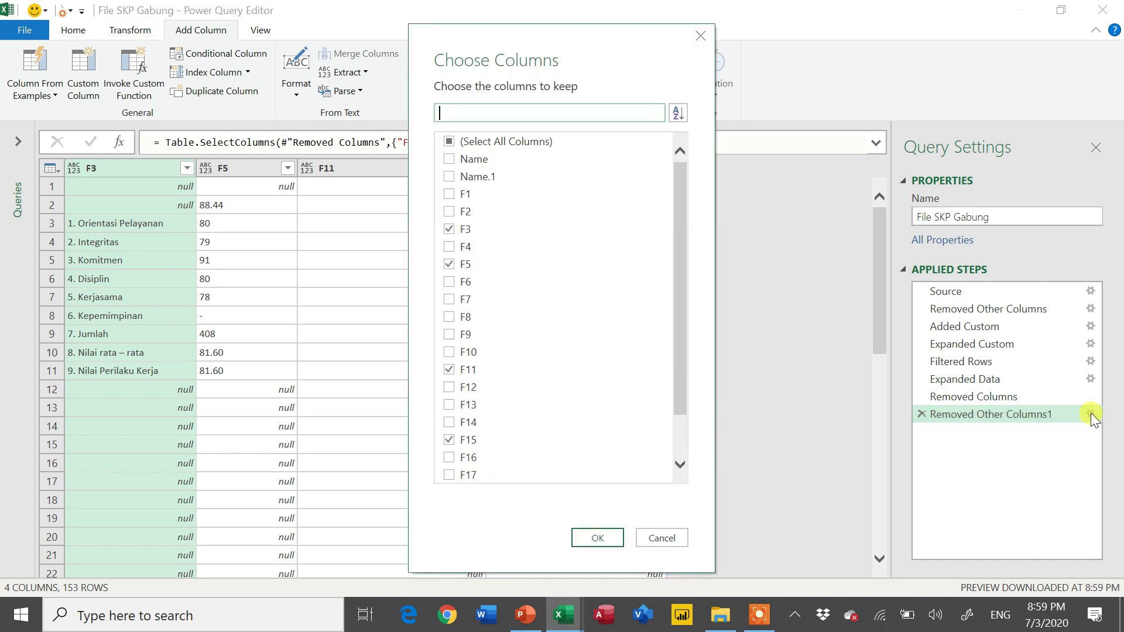
scroll(578, 295, down, 1)
scroll(577, 299, up, 1)
click(450, 160)
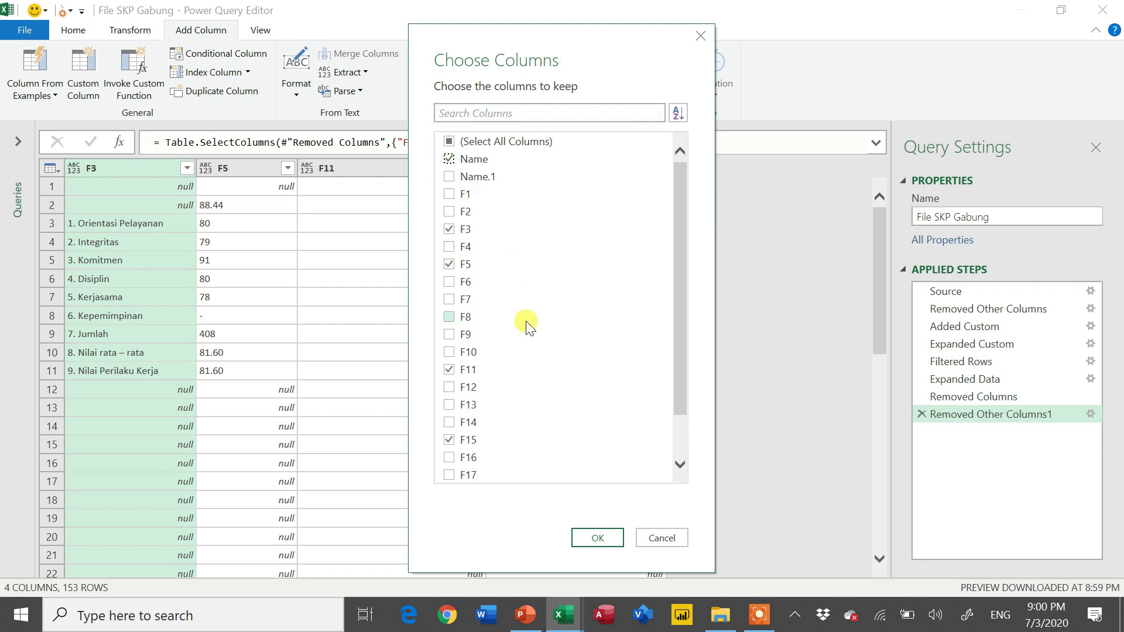
click(583, 533)
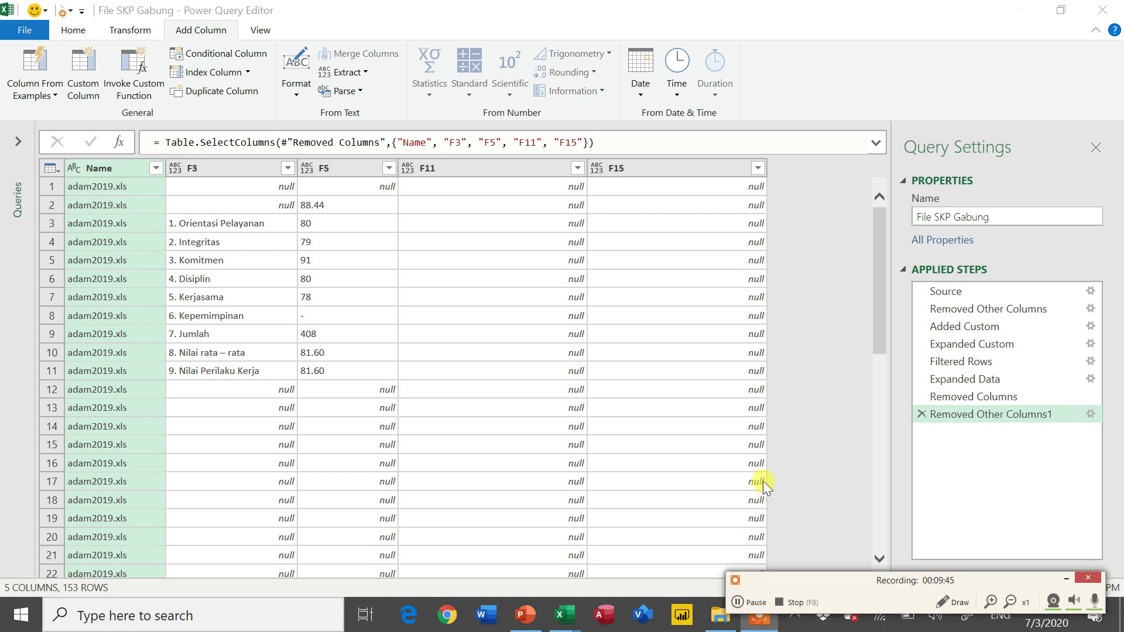
Step: Check the rows of the five kept columns and duplicate the File SKP Gabung query
scroll(561, 320, down, 4)
scroll(561, 321, up, 4)
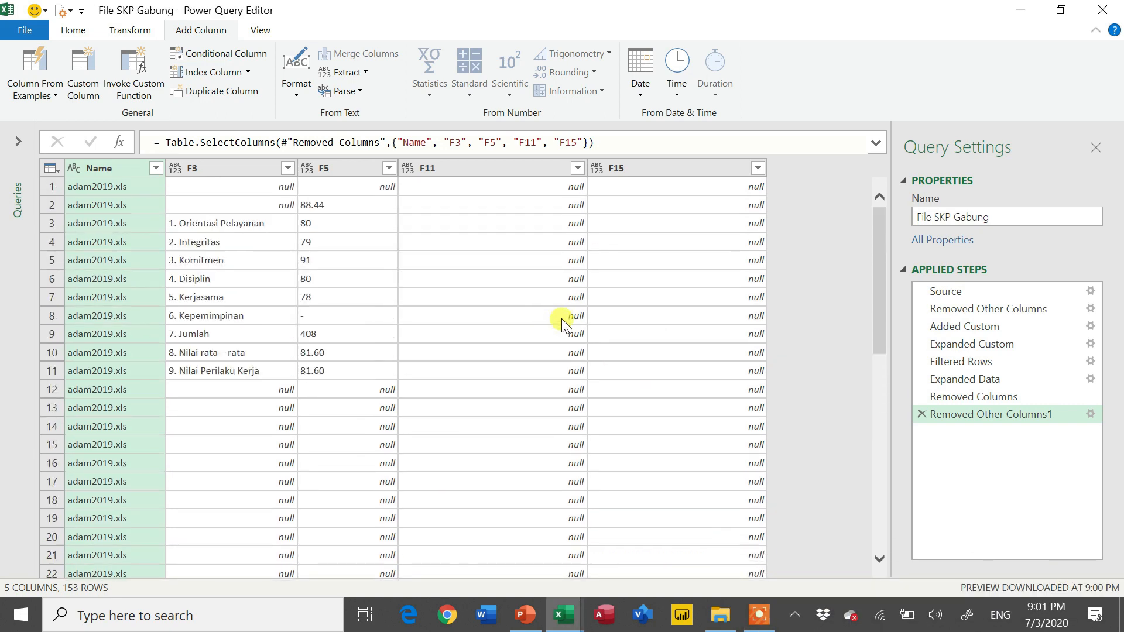
scroll(561, 318, down, 9)
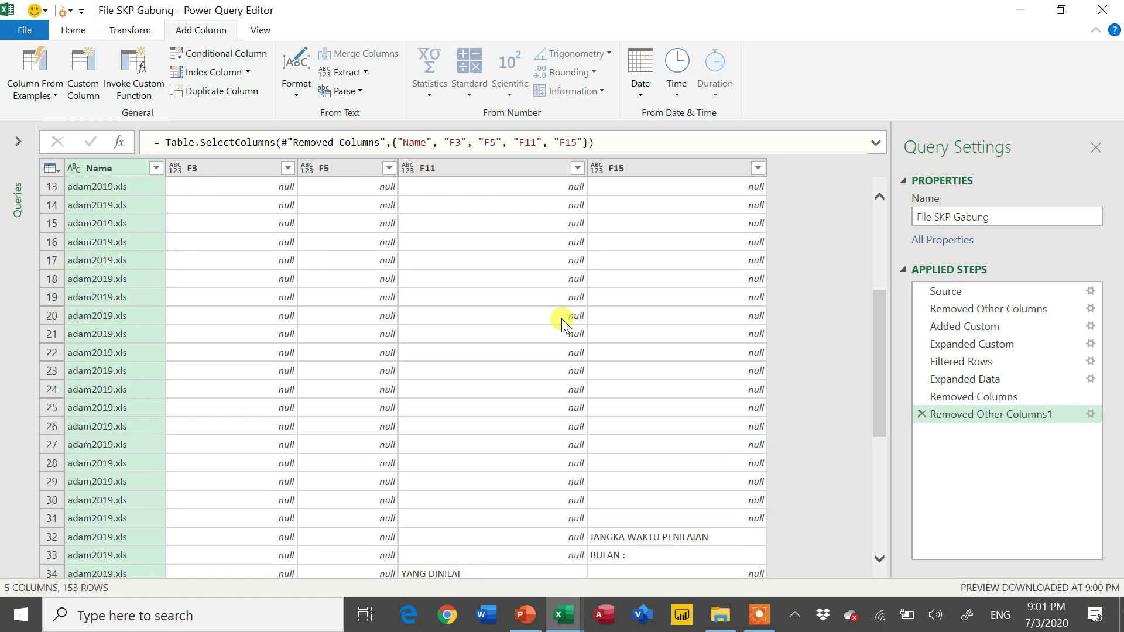
scroll(561, 318, down, 5)
scroll(561, 319, up, 14)
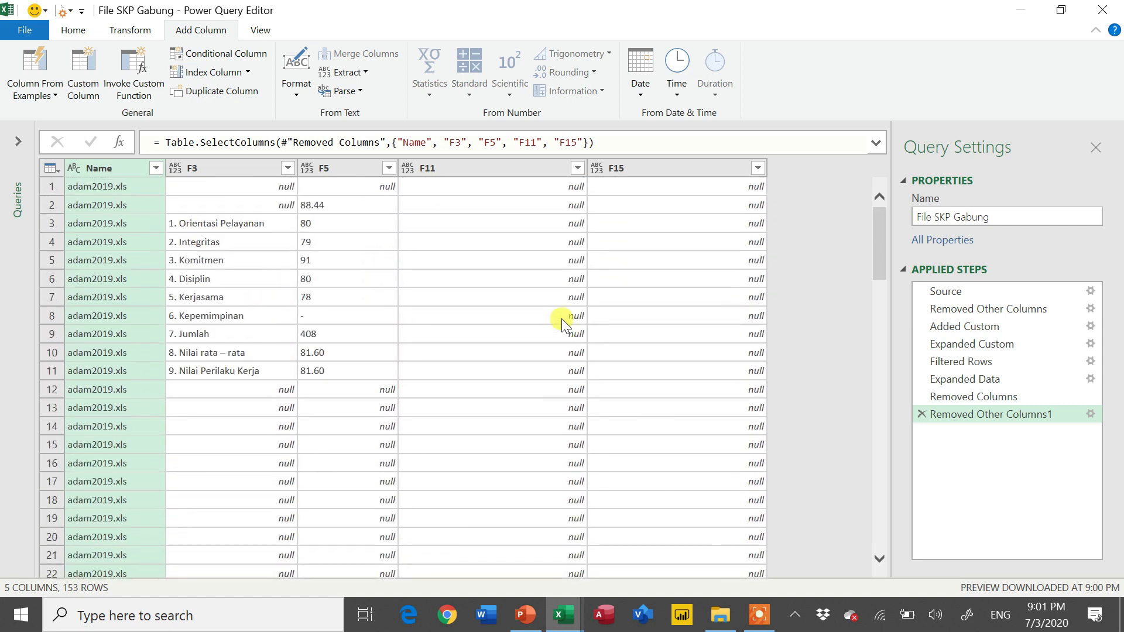
click(16, 142)
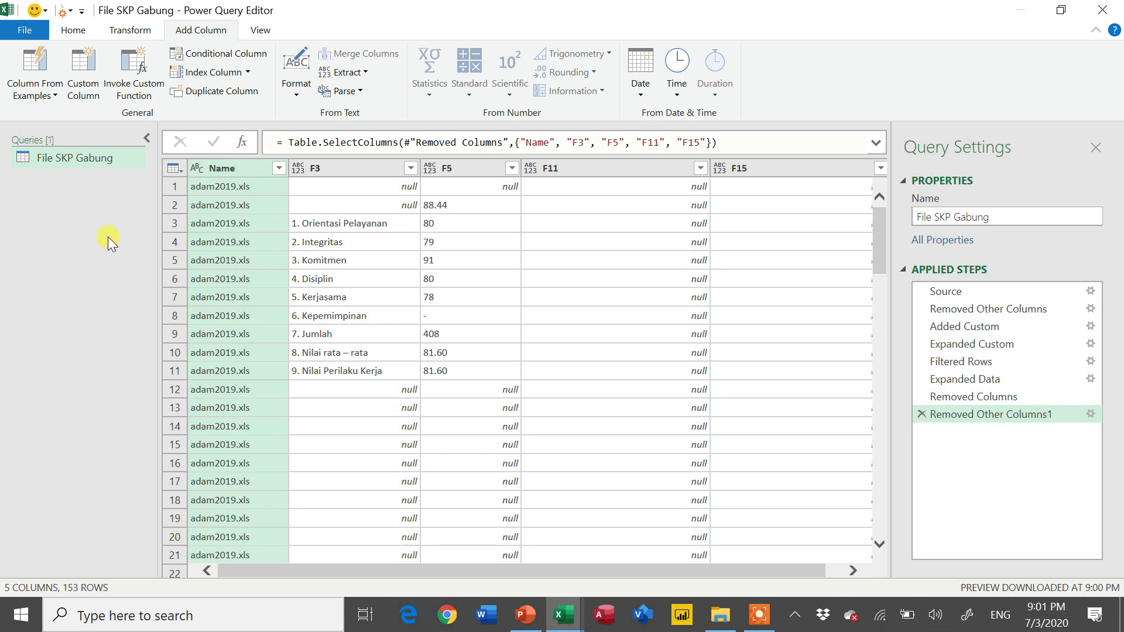
right_click(54, 163)
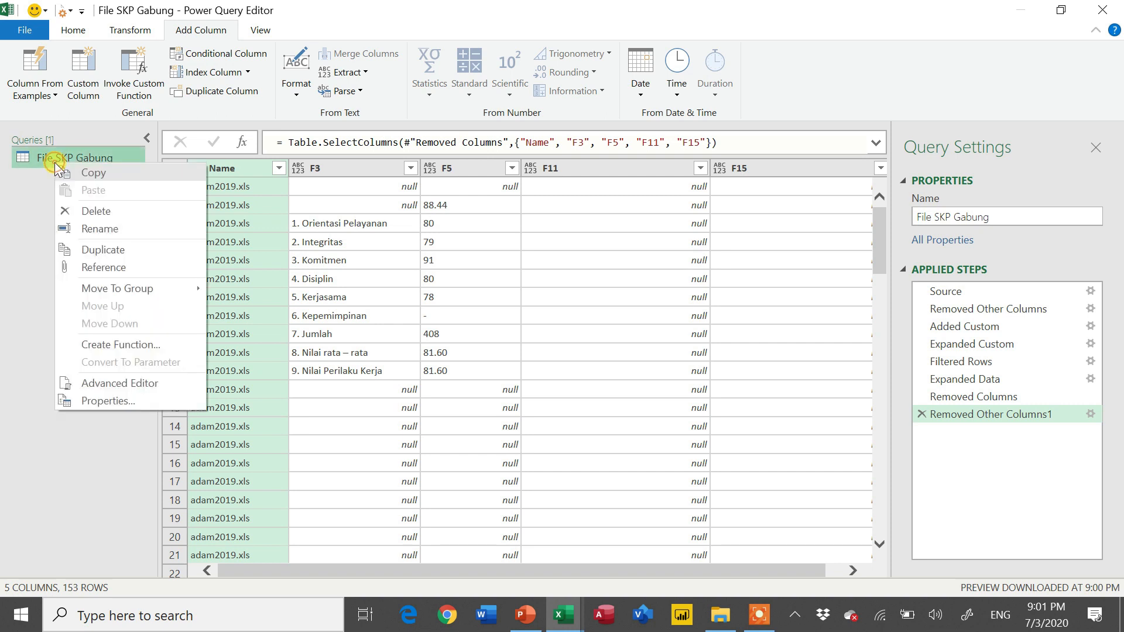
click(90, 251)
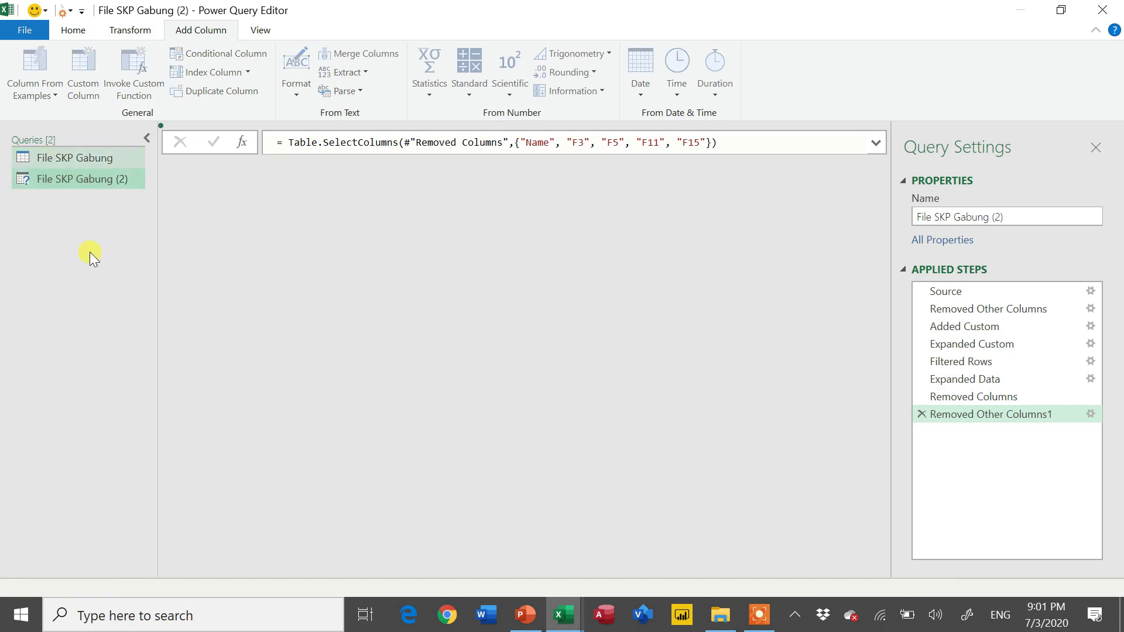
Step: Rename the original File SKP Gabung query as Nilai SKP
click(71, 157)
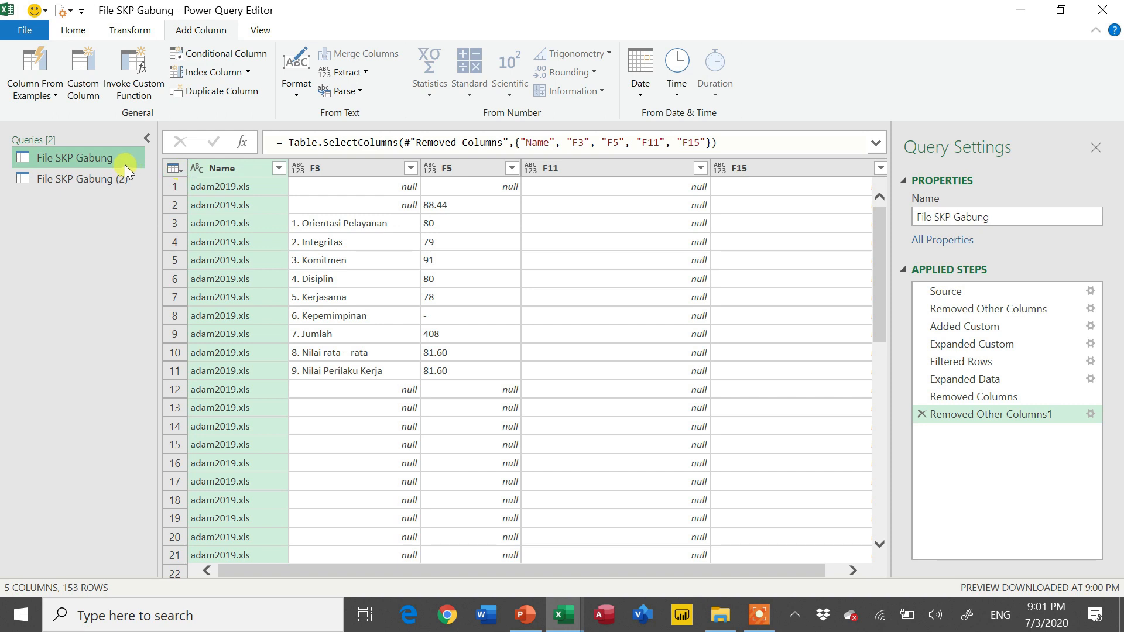
double_click(111, 158)
text(NIlai SKP)
key(Home)
key(Right)
key(Delete)
text(i)
key(Return)
Step: Rename the duplicated query as Penilai SKP
click(101, 176)
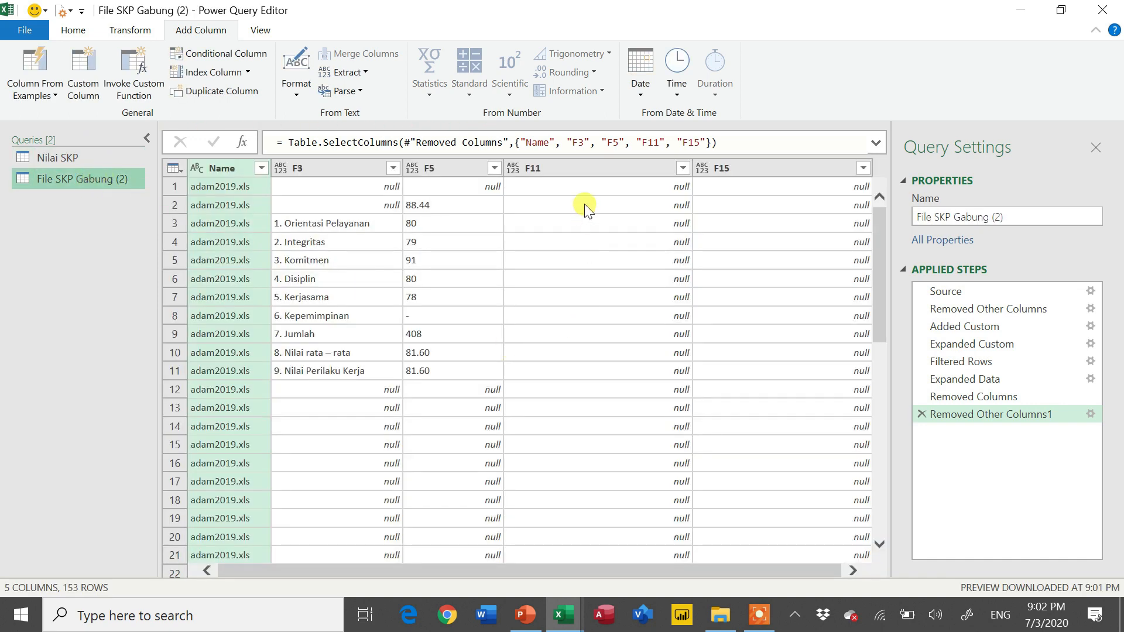
double_click(89, 177)
text(Peni)
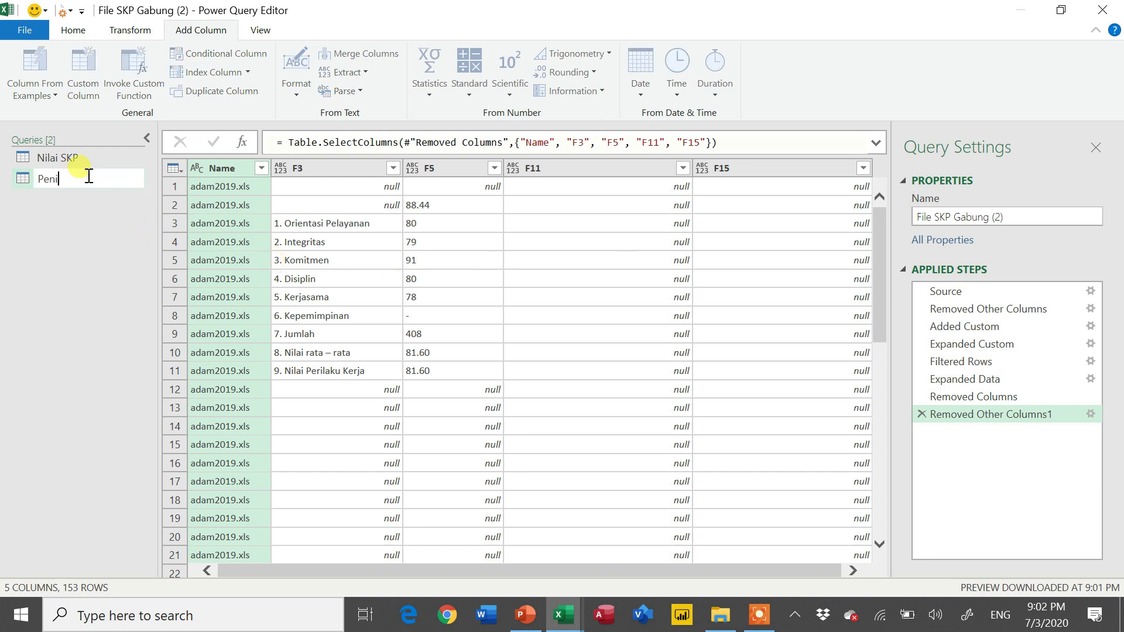
text(lai SKP)
key(Return)
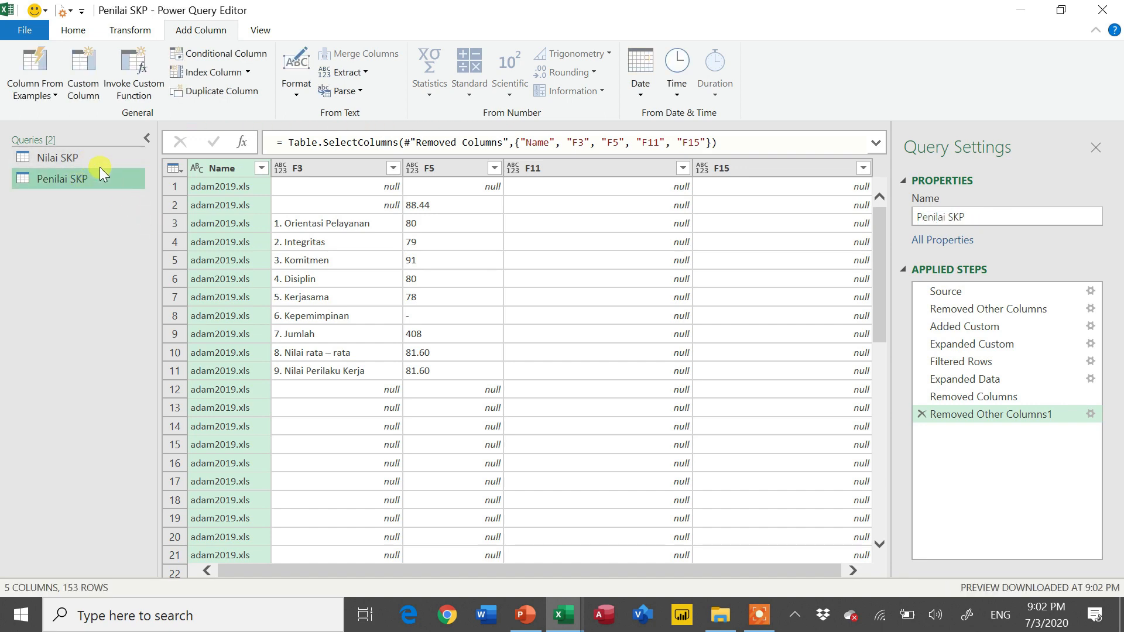
Step: In the Nilai SKP query, keep only the Name, F3 and F5 columns and remove the others
click(92, 157)
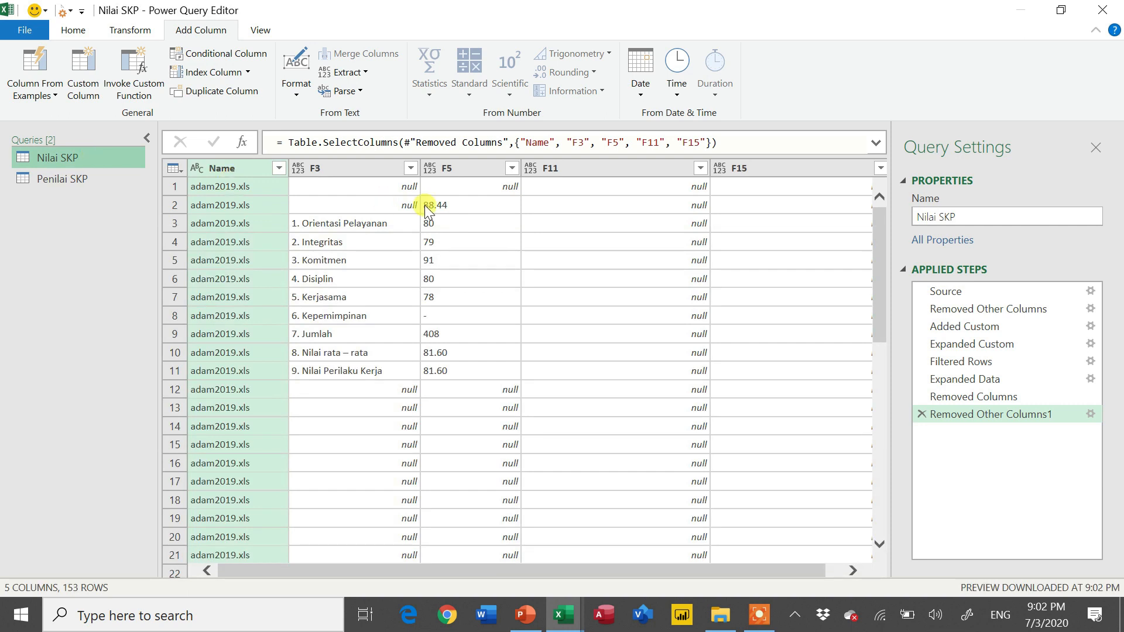
ctrl+click(367, 170)
ctrl+click(445, 167)
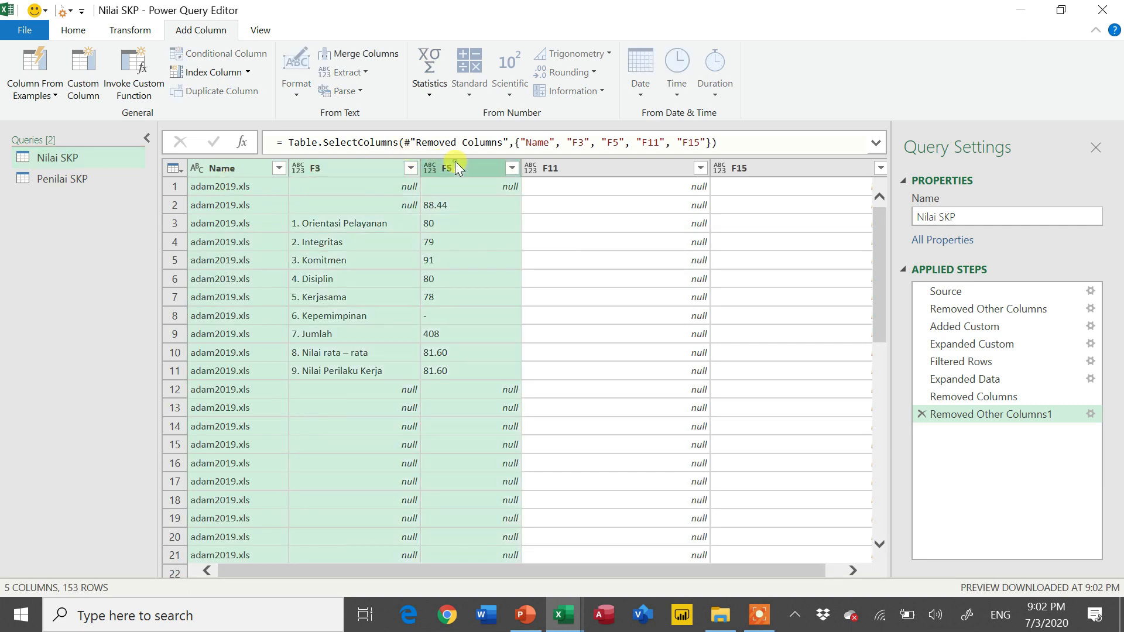
right_click(455, 164)
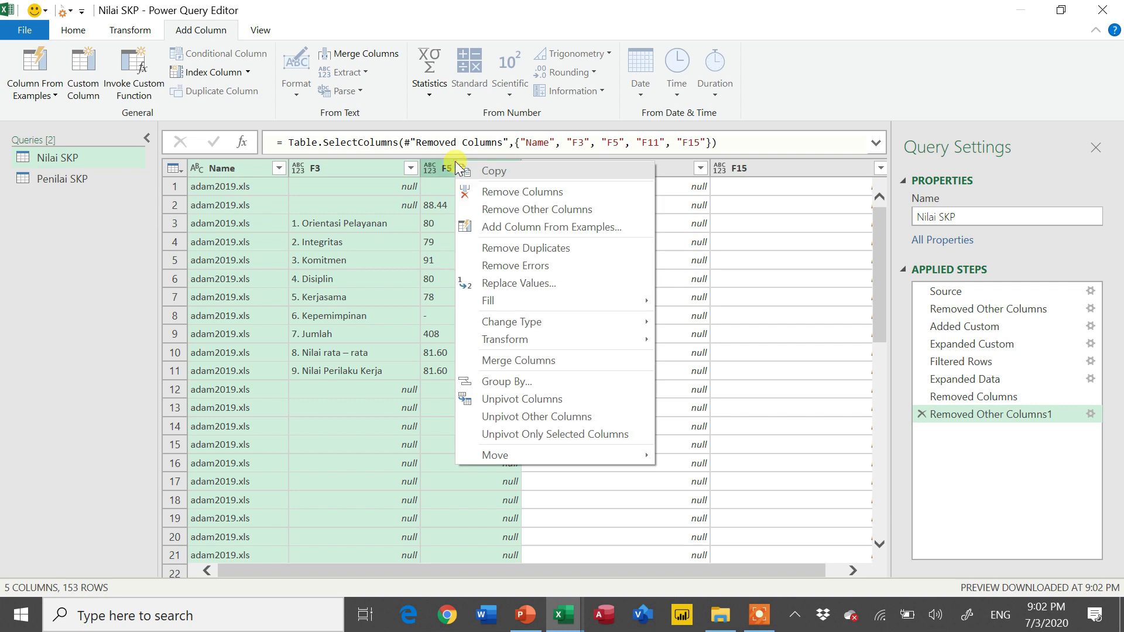
click(507, 211)
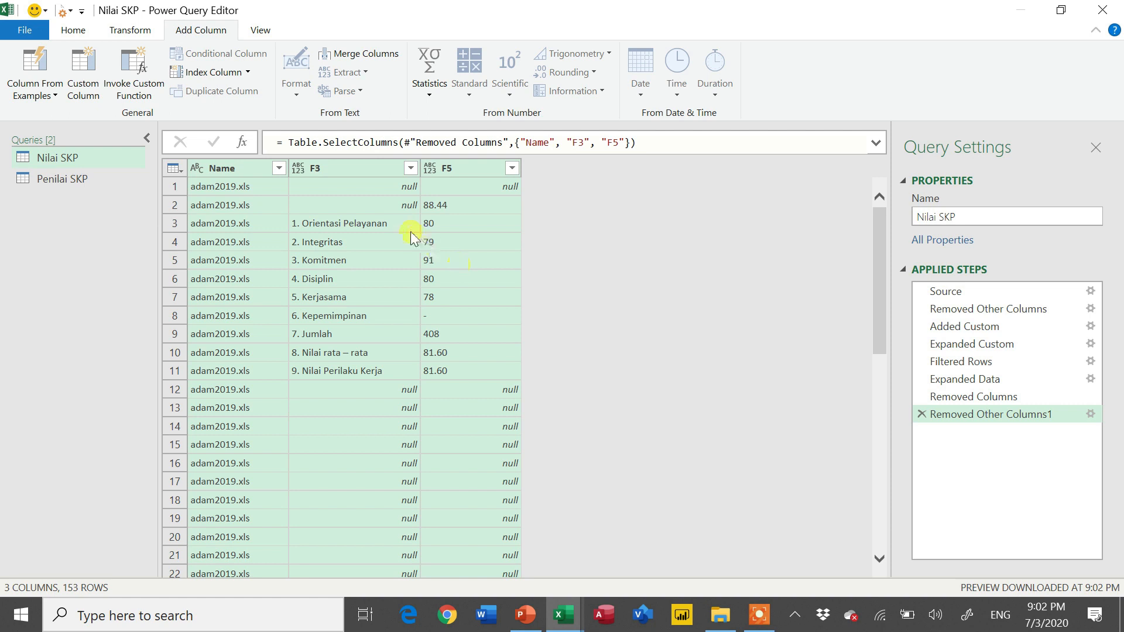
Step: Filter the F3 column to exclude the null rows
click(372, 216)
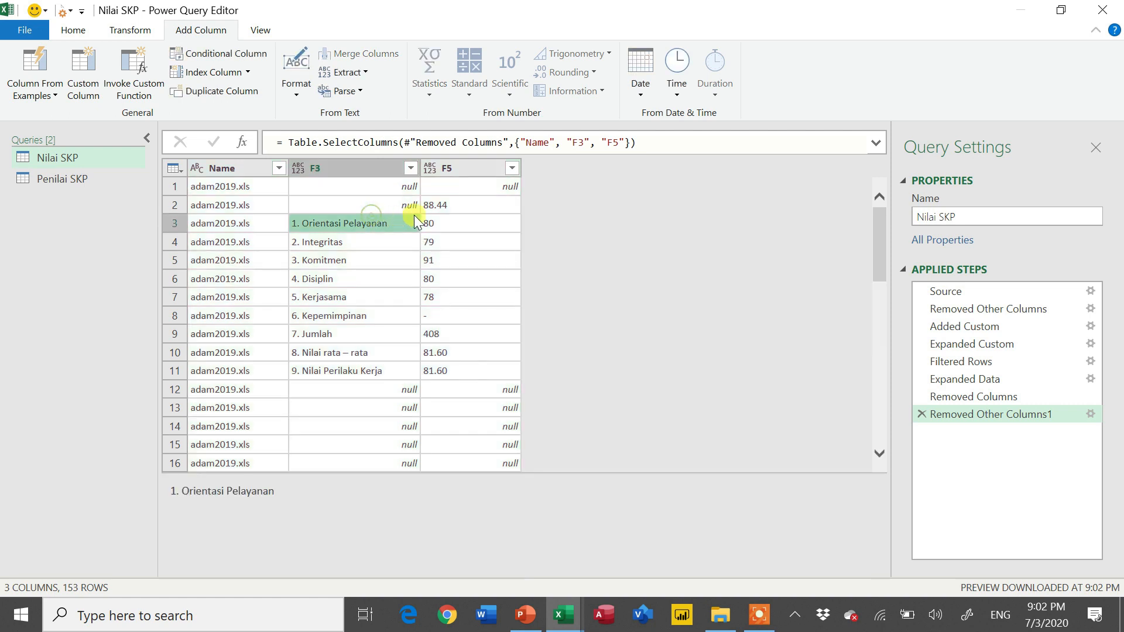
click(411, 168)
click(164, 372)
click(322, 561)
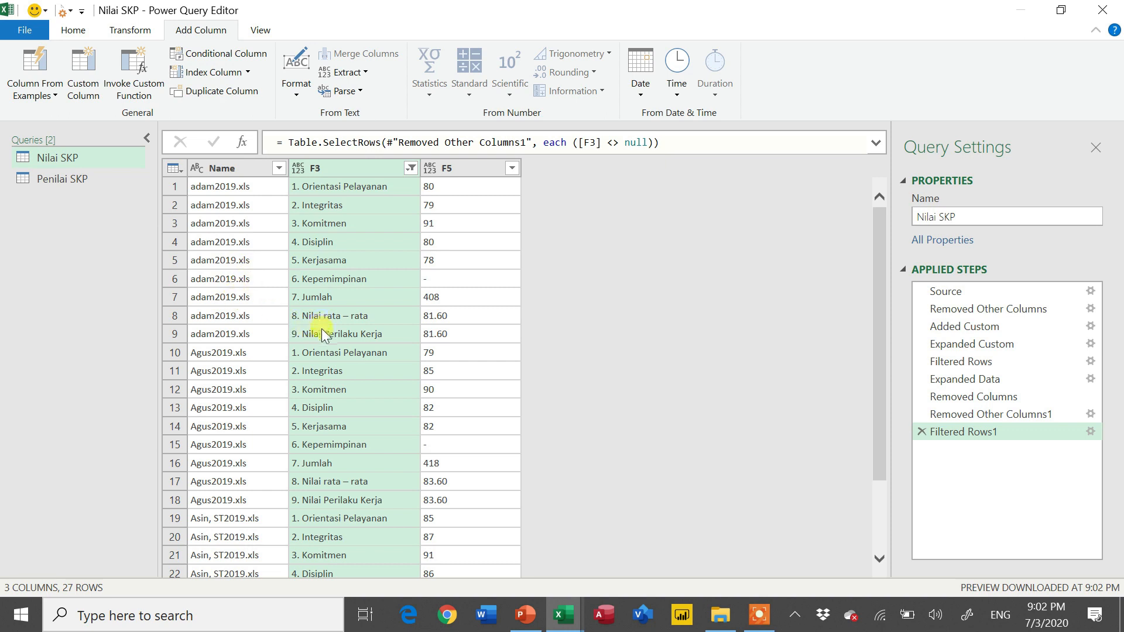
Step: Split the Name column at the transition from non-digit to digit
click(216, 168)
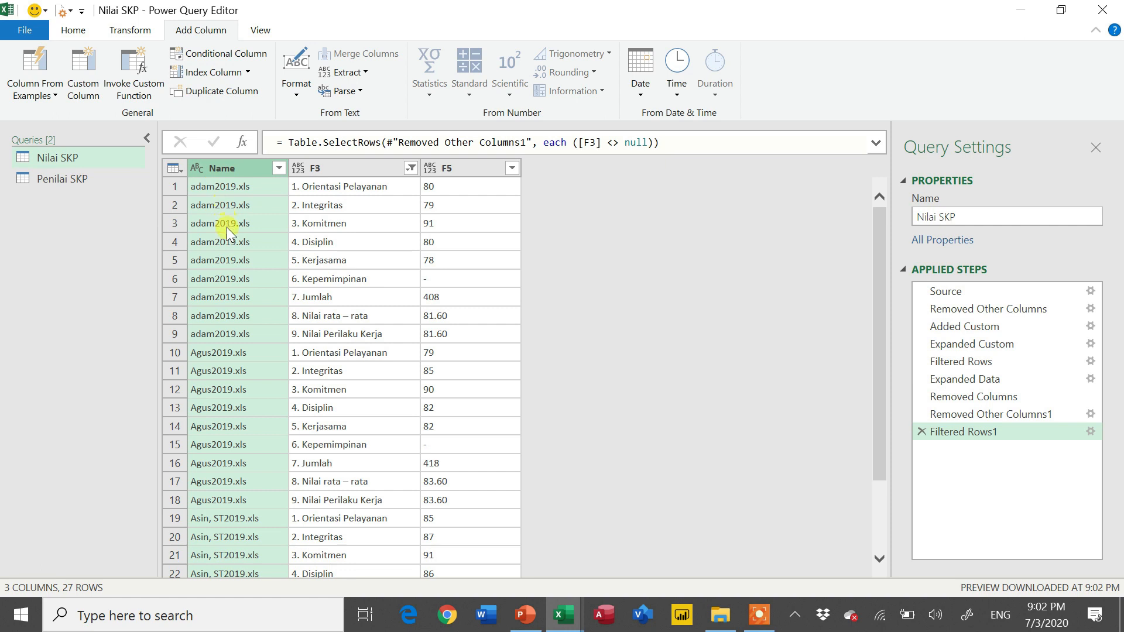
click(76, 29)
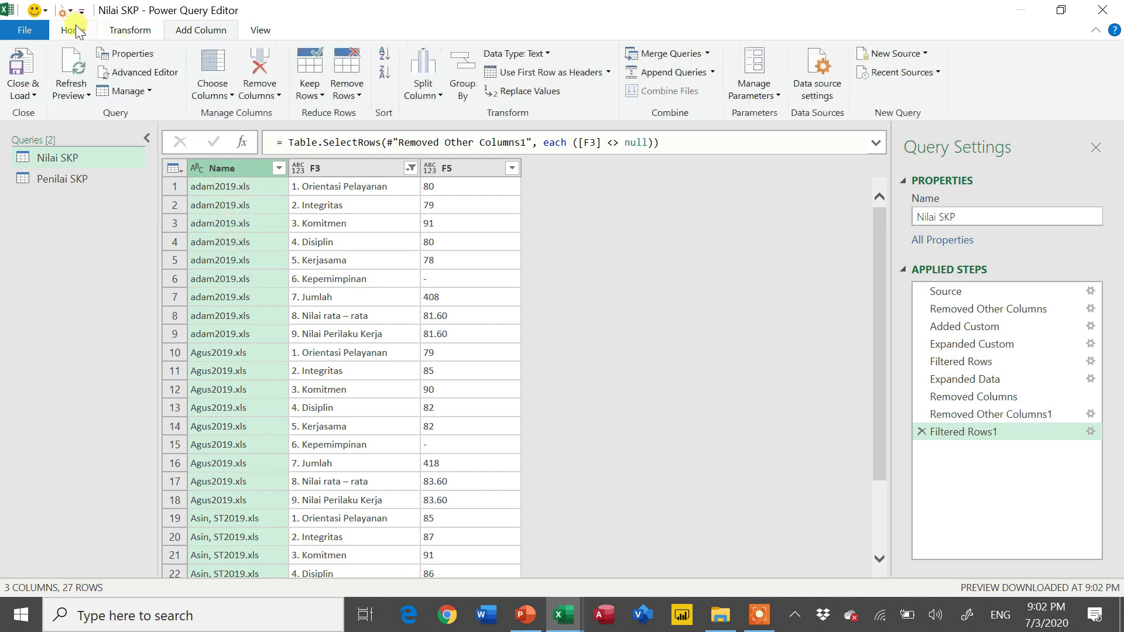
click(441, 97)
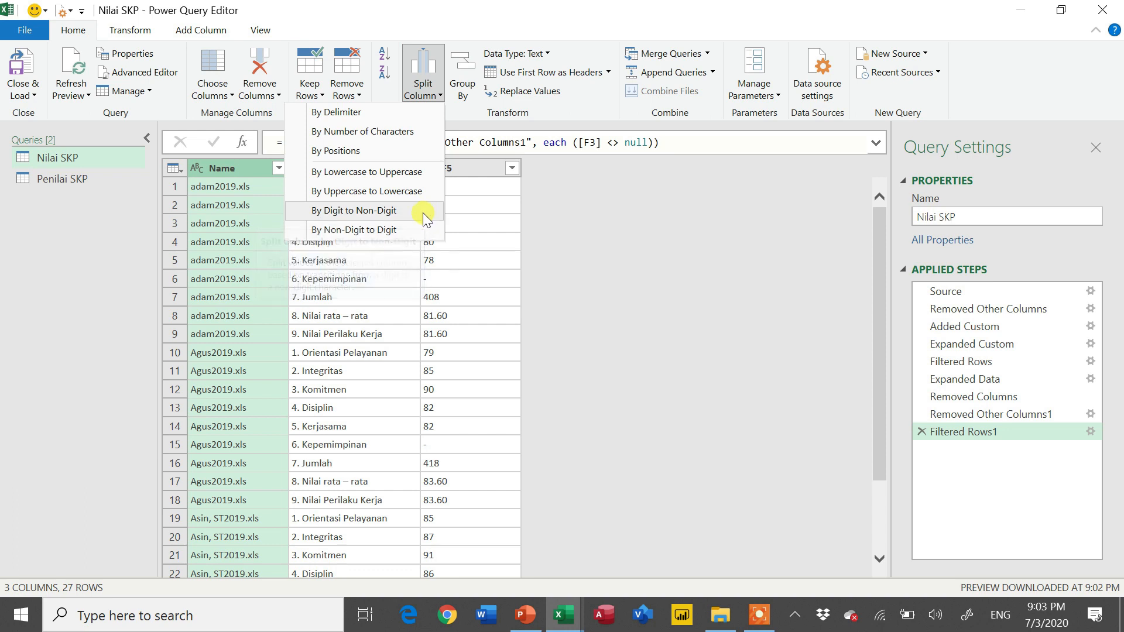
click(420, 229)
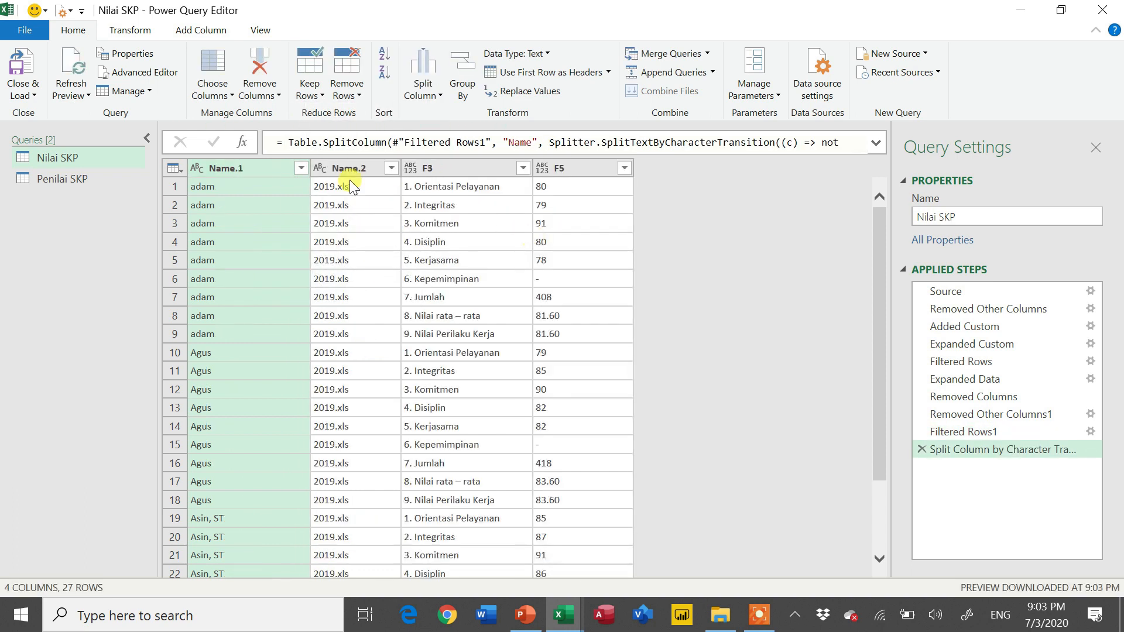
Step: Remove the Name.2 column that holds the year and file extension
click(335, 164)
right_click(335, 163)
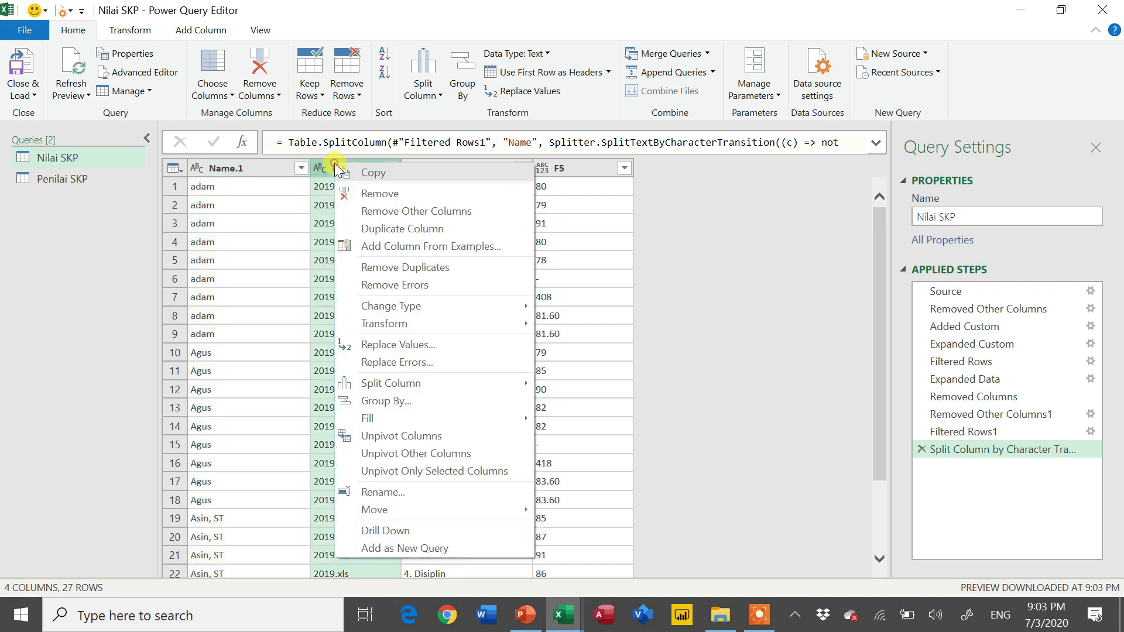
click(361, 193)
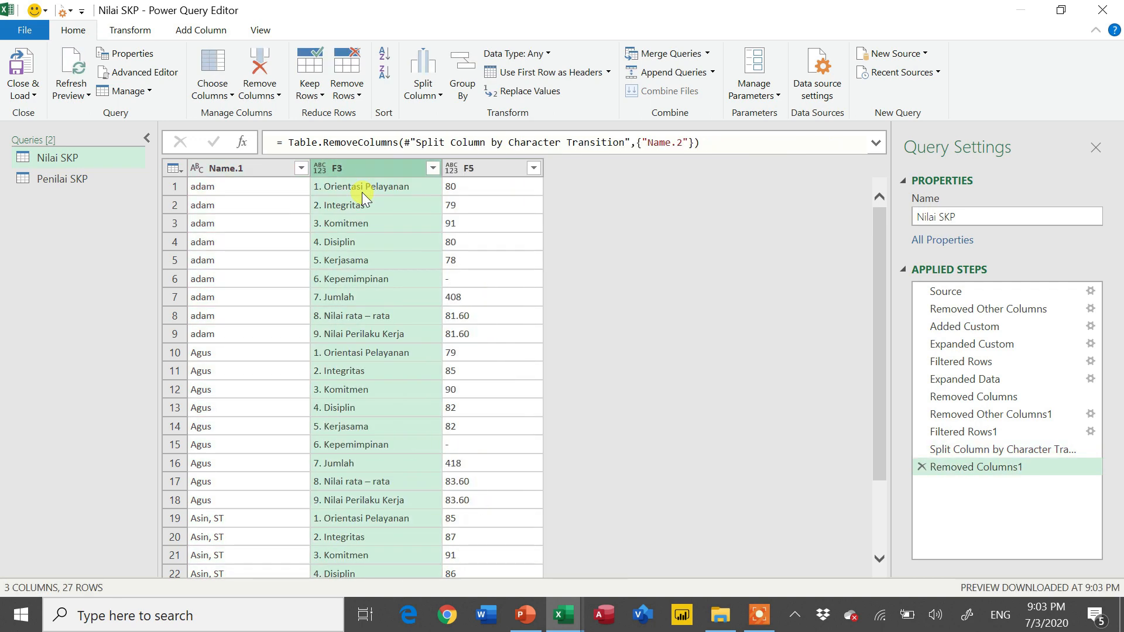
Step: Rename the F3 column as Keterangan
click(259, 170)
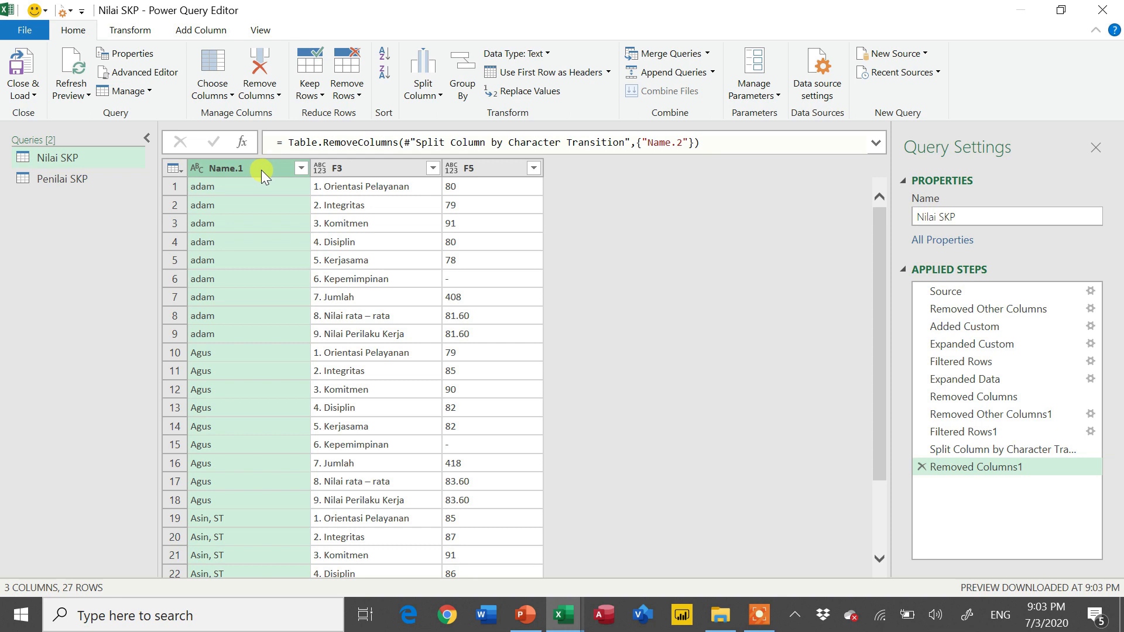
ctrl+click(354, 167)
double_click(357, 170)
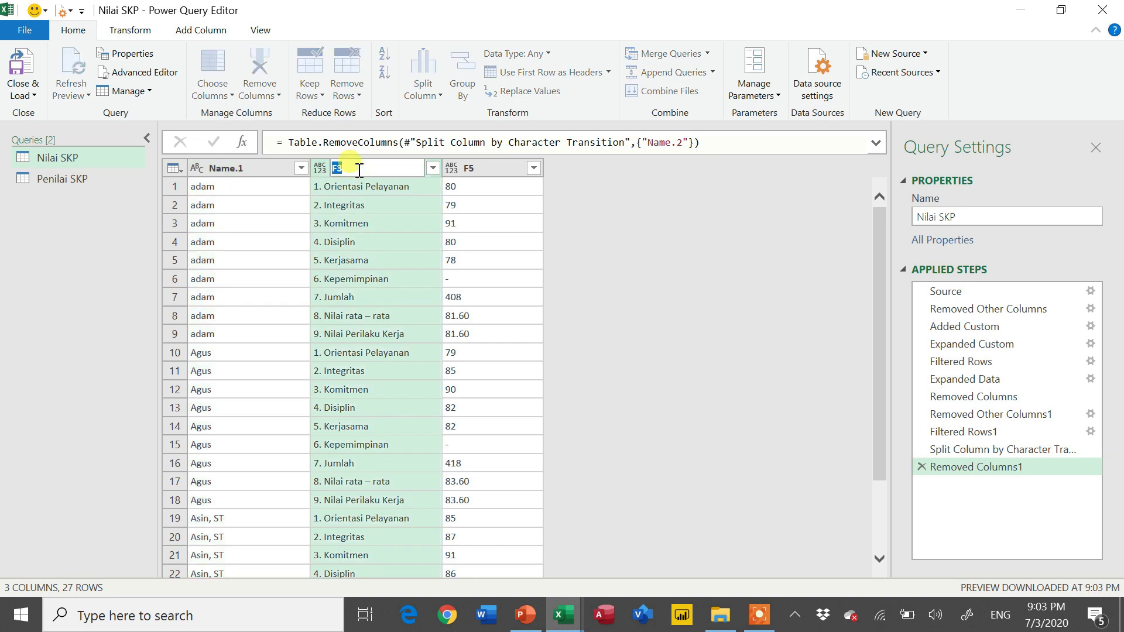
text(Keterangan)
key(Return)
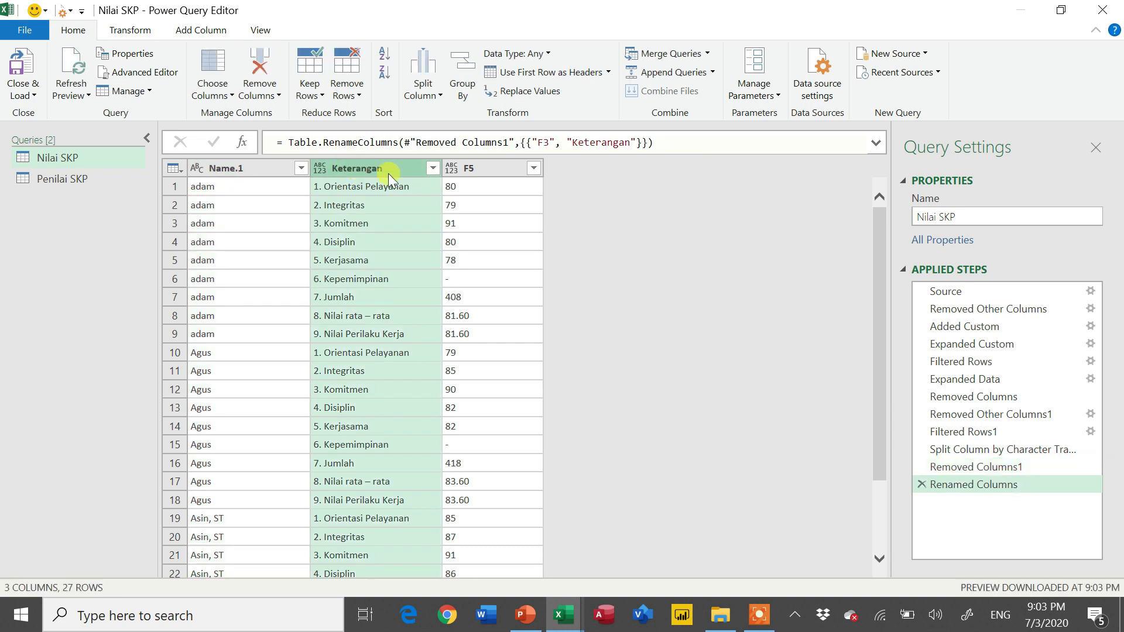
Step: Rename the F5 column as Nilai SKP and the Name.1 column as Nama
click(486, 171)
double_click(475, 169)
text(Nilai)
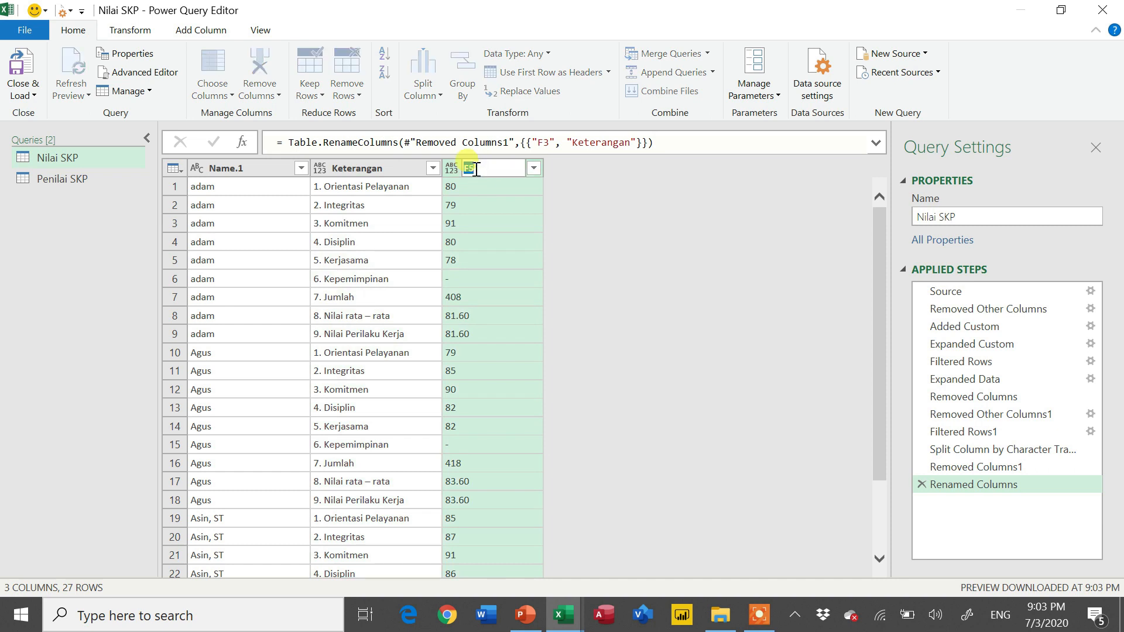
text( SKP)
key(Return)
double_click(219, 168)
text(Nama)
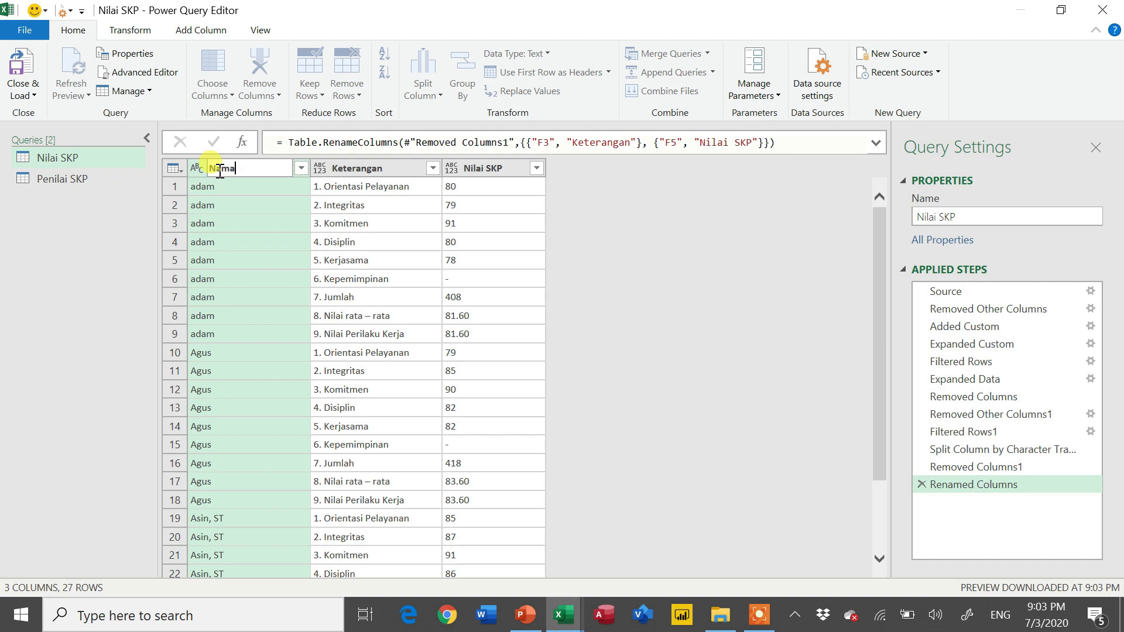
key(Return)
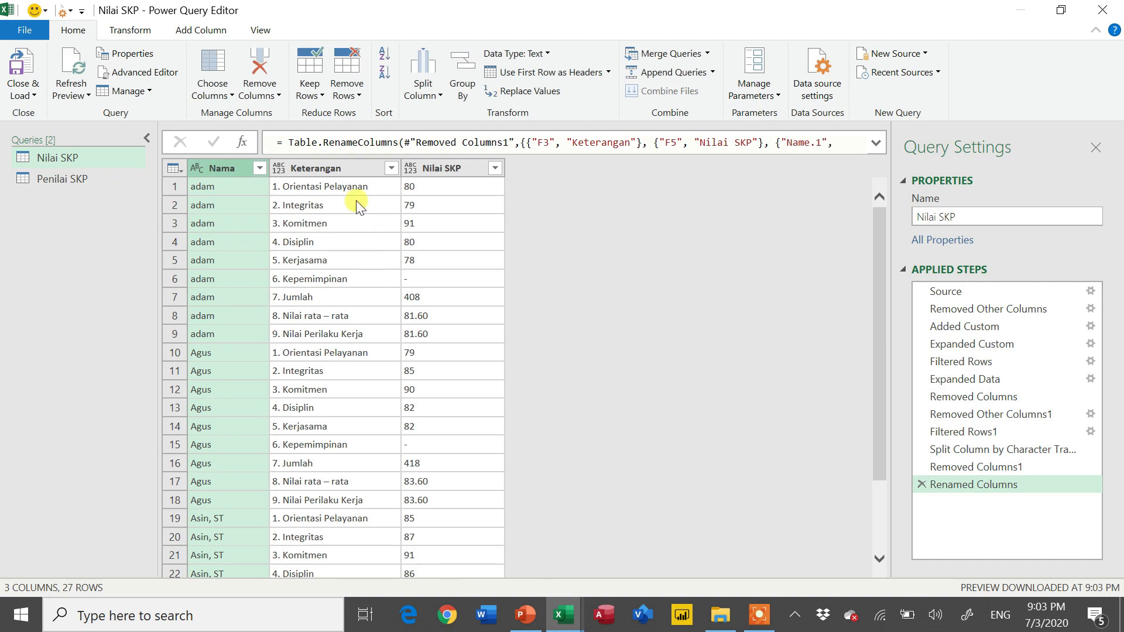
Step: Pivot the Keterangan column using Nilai SKP as the values column, with the aggregate function set to Don't Aggregate
click(340, 167)
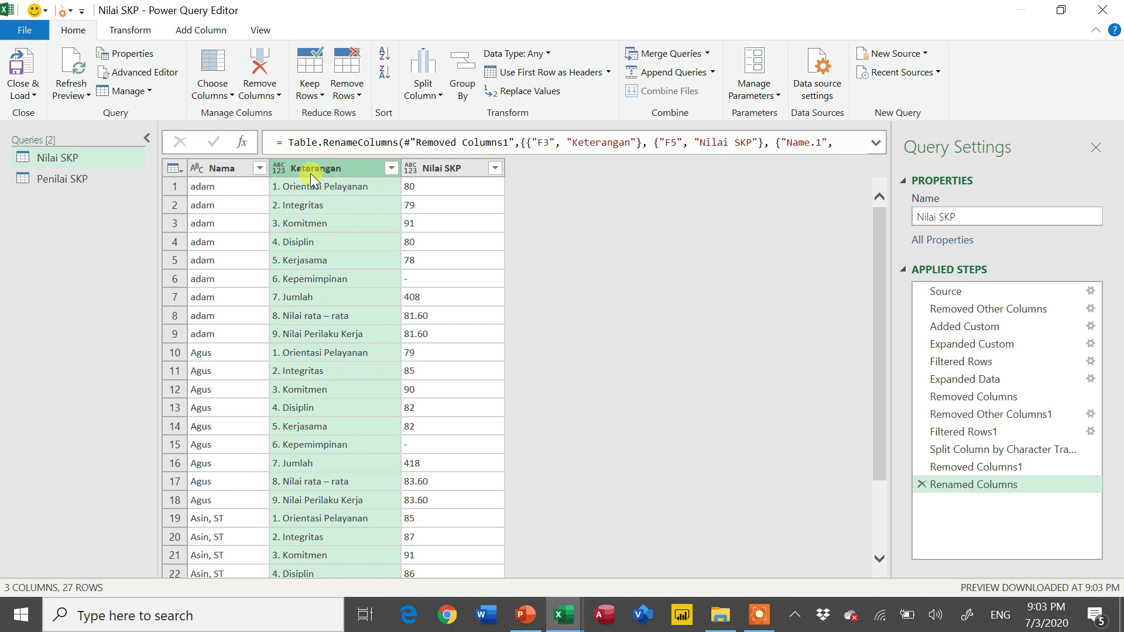
click(141, 28)
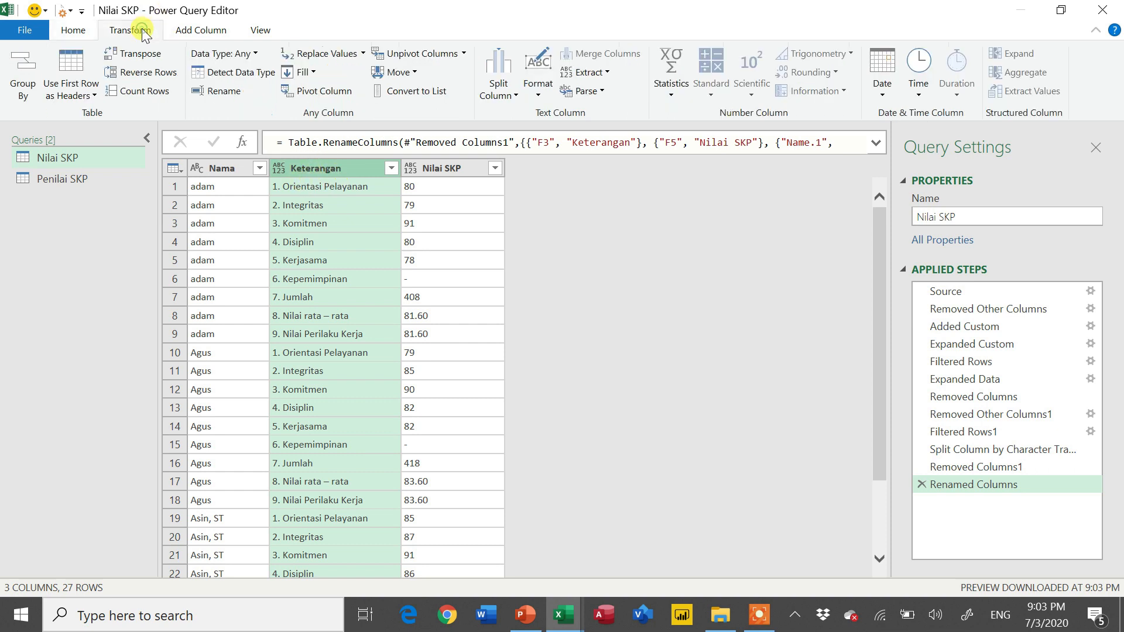
click(330, 93)
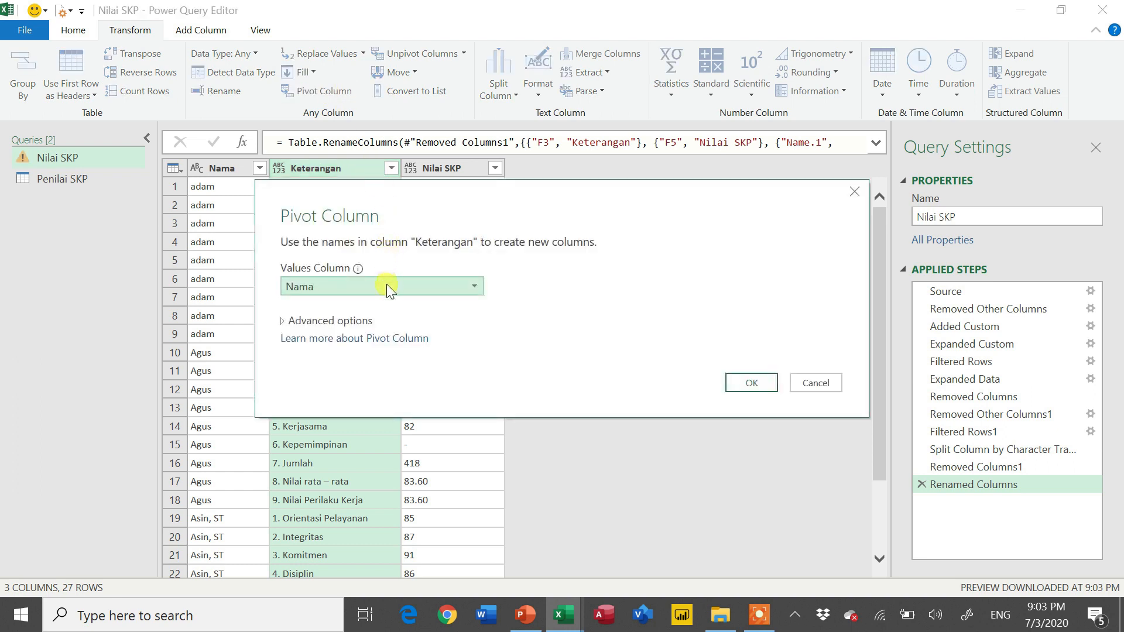
click(387, 287)
click(383, 323)
click(364, 321)
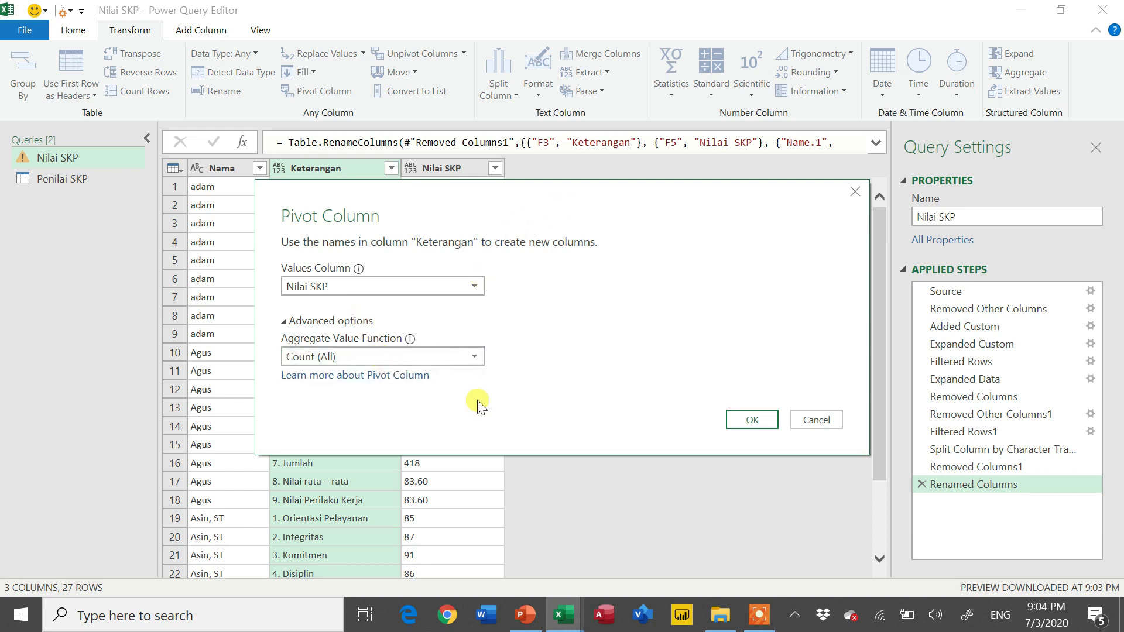
click(465, 360)
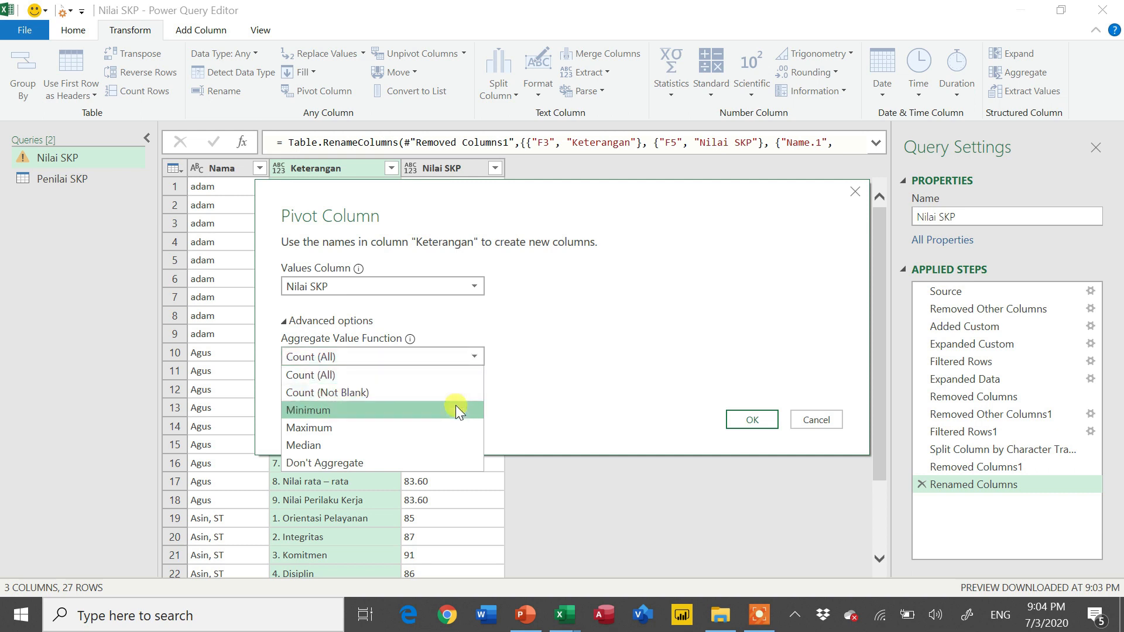
click(441, 463)
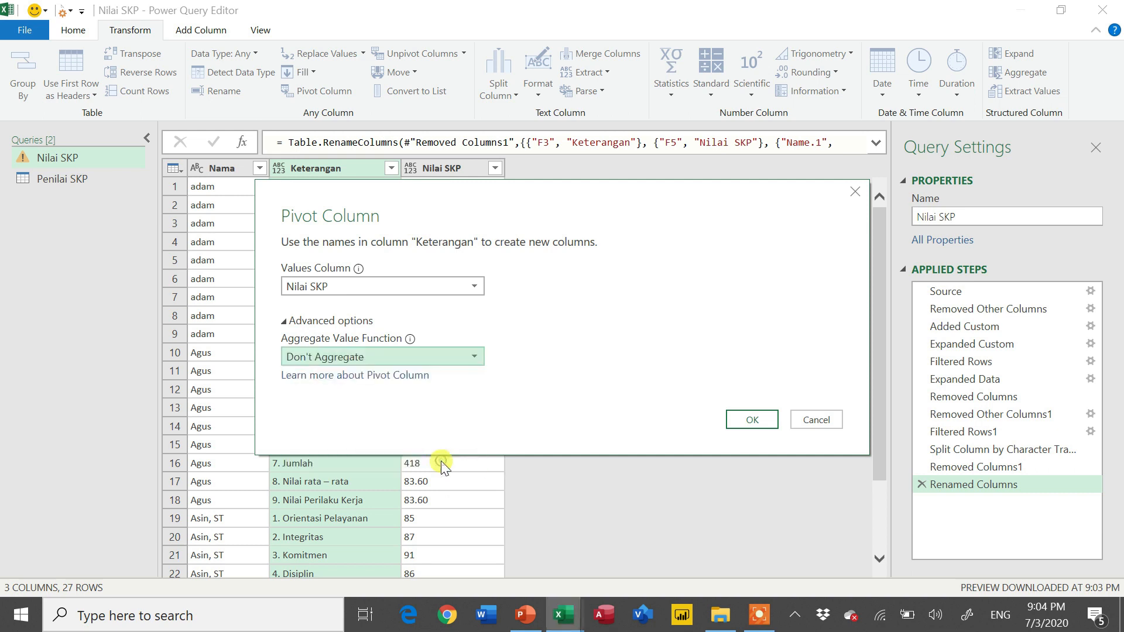
click(752, 425)
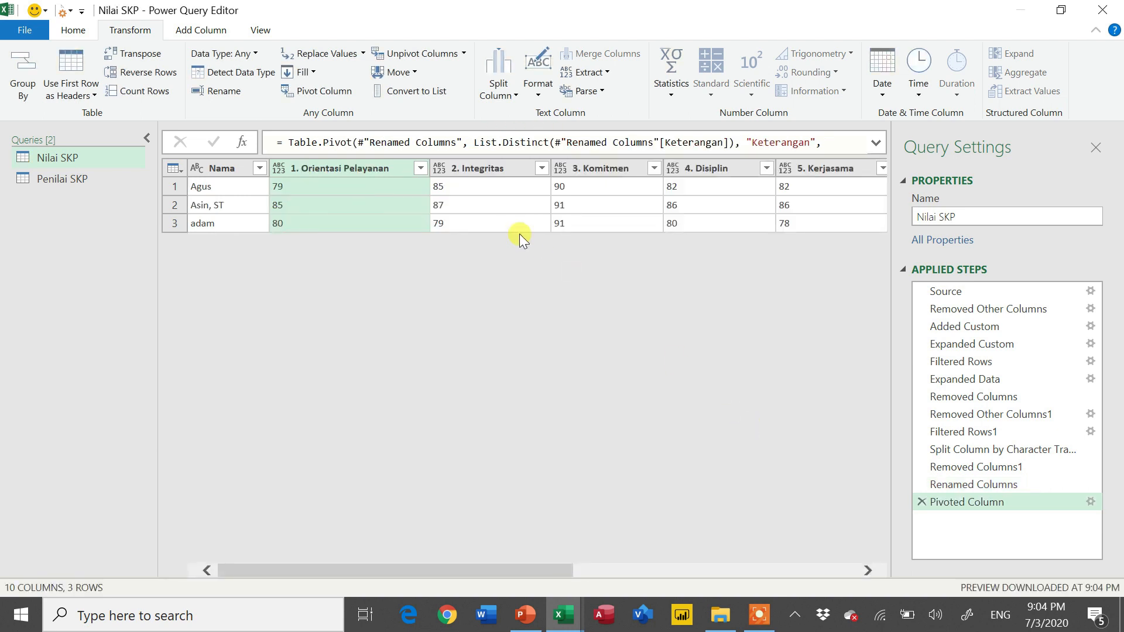
scroll(519, 234, right, 5)
scroll(519, 233, left, 5)
scroll(371, 185, right, 5)
scroll(371, 186, left, 5)
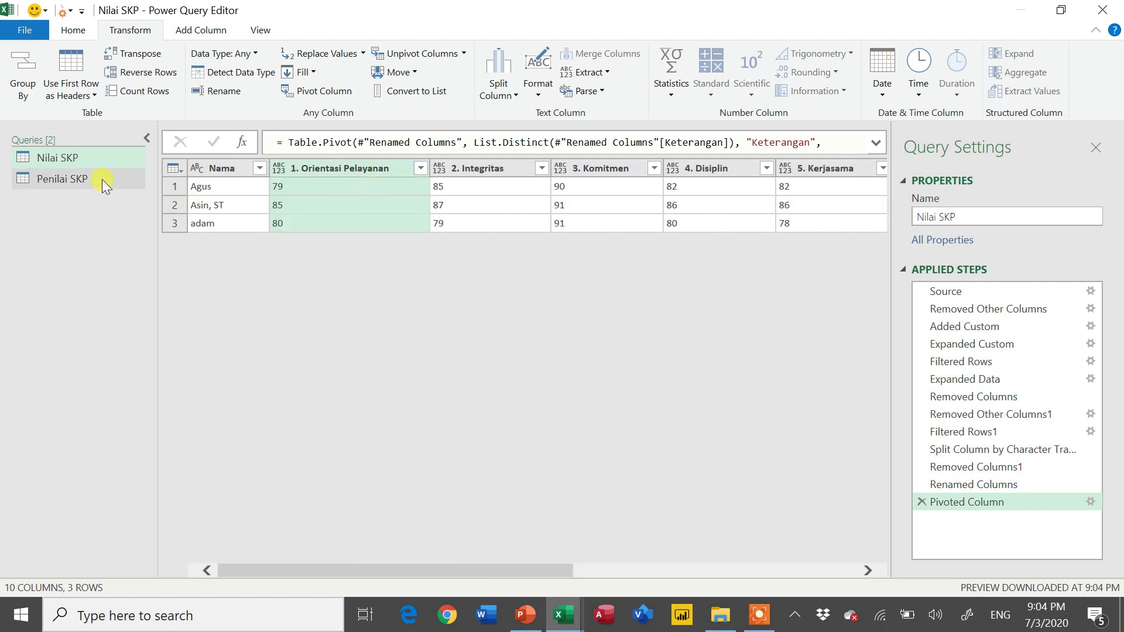
Step: Remove the Name, F3 and F5 columns from the Penilai SKP query
click(85, 183)
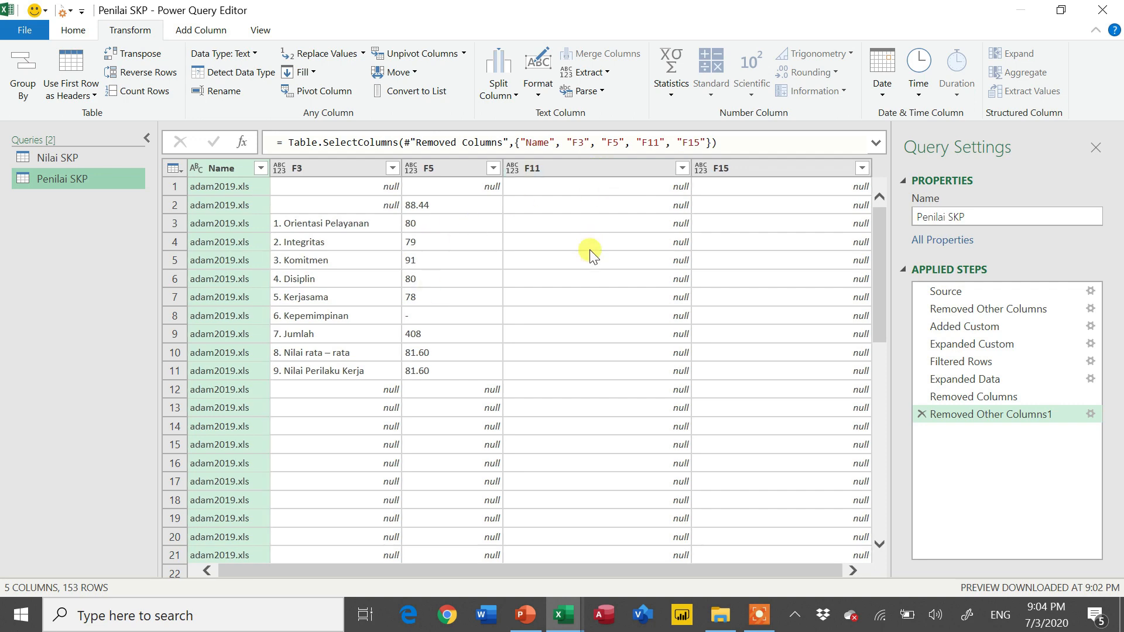
scroll(589, 250, down, 10)
scroll(590, 250, up, 6)
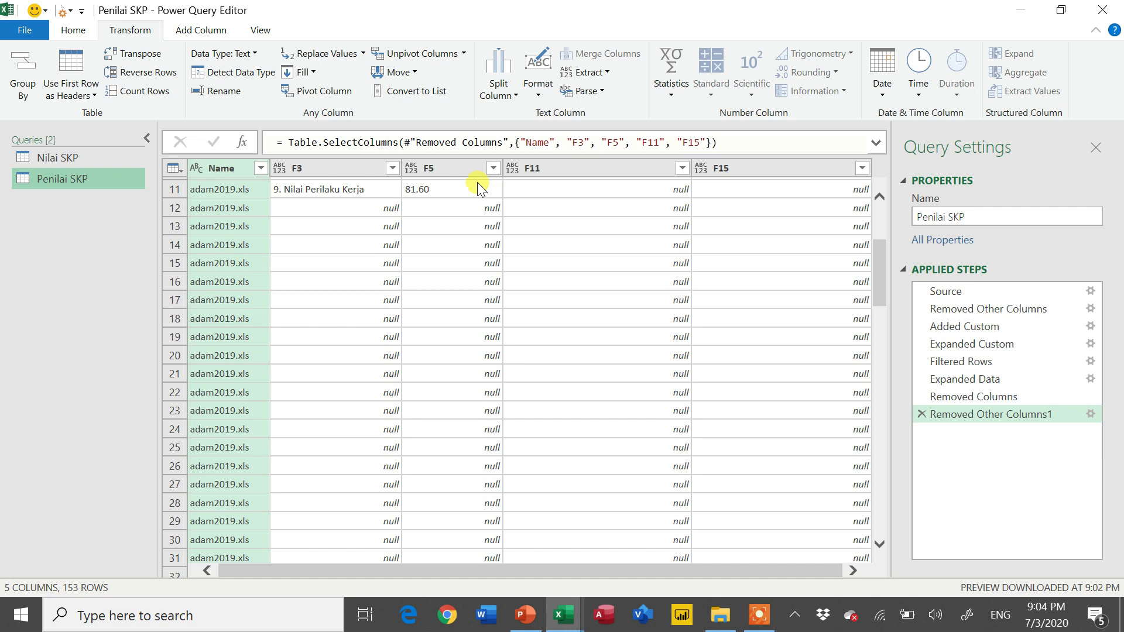
click(457, 174)
ctrl+click(367, 170)
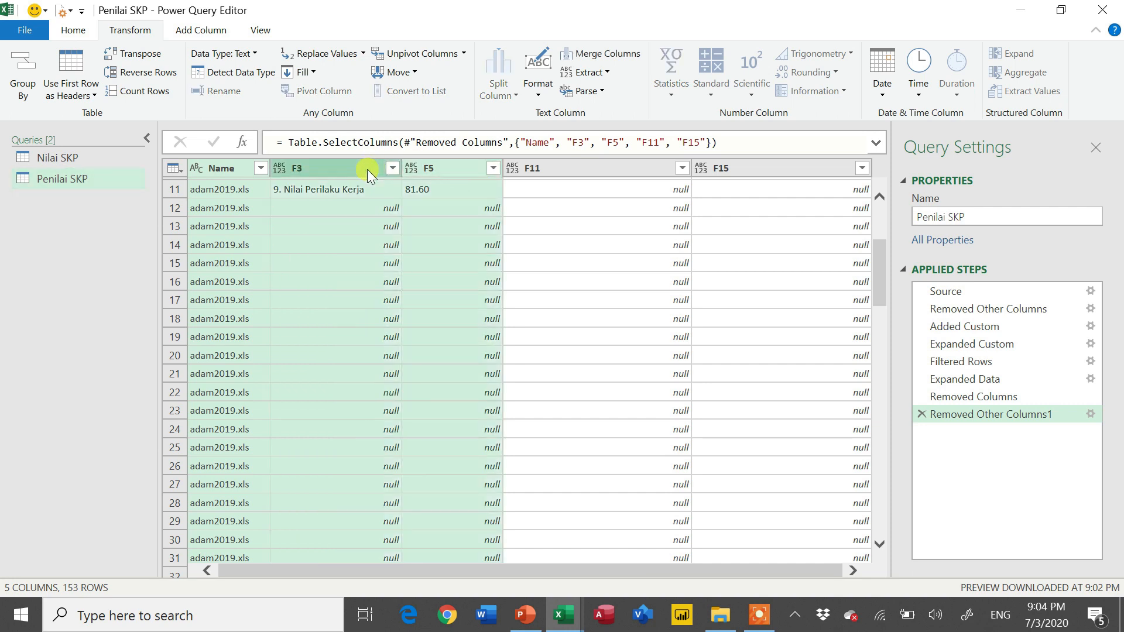
right_click(368, 169)
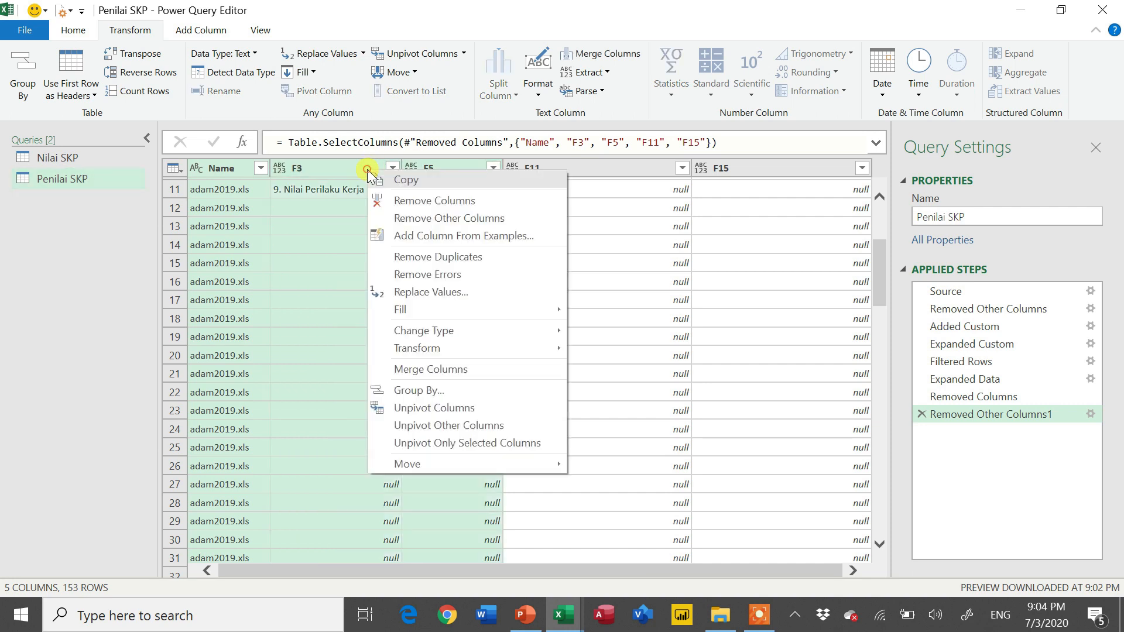
click(403, 205)
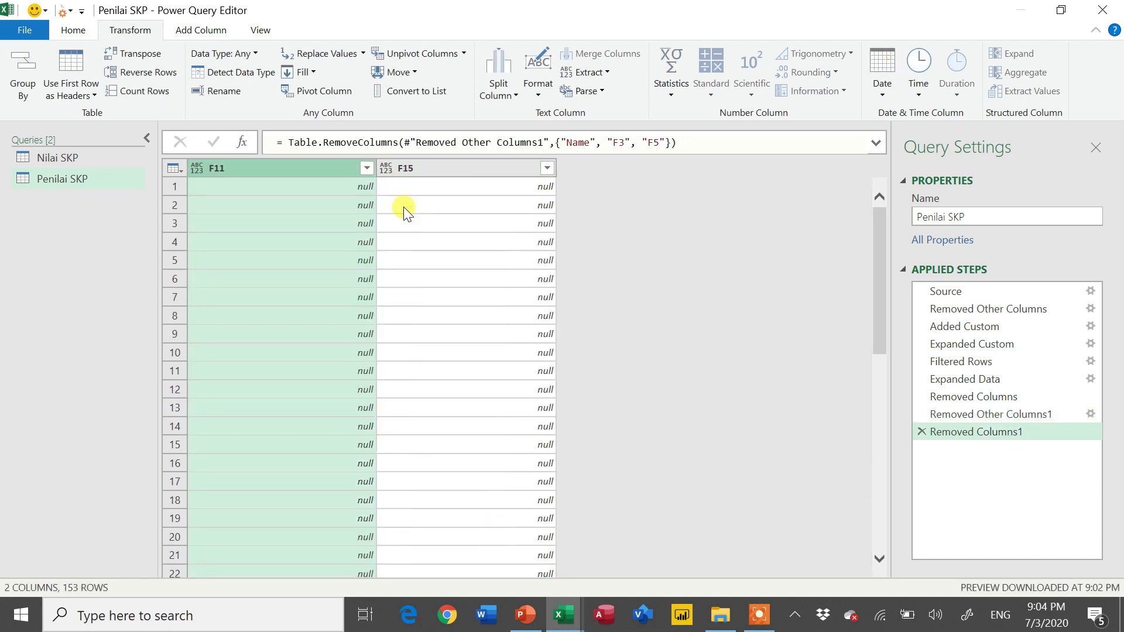
click(508, 167)
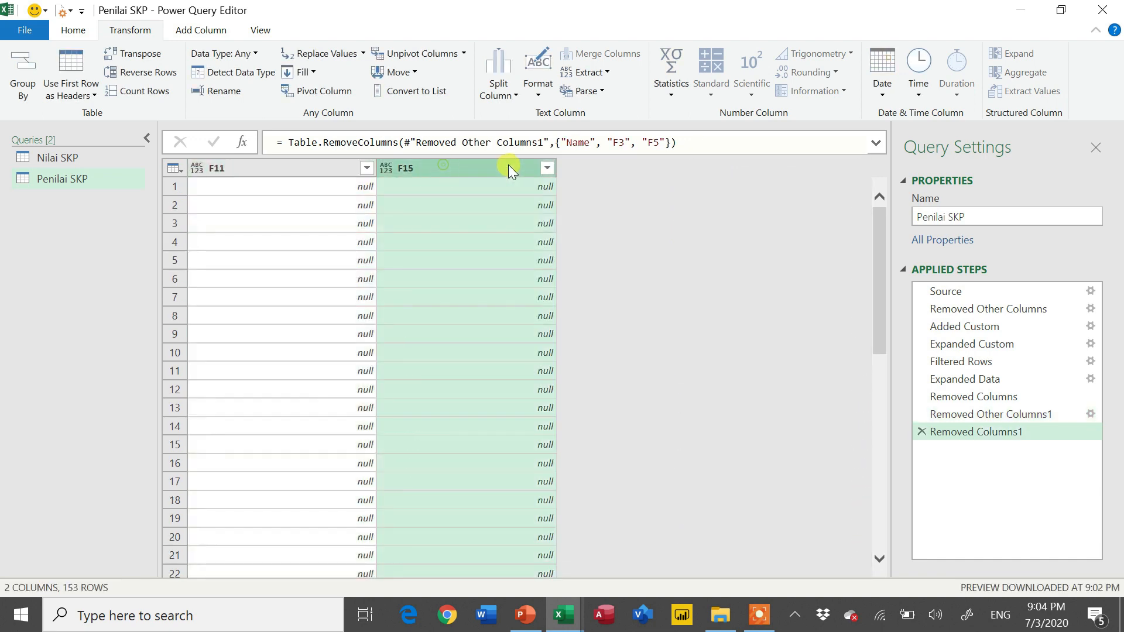
click(548, 168)
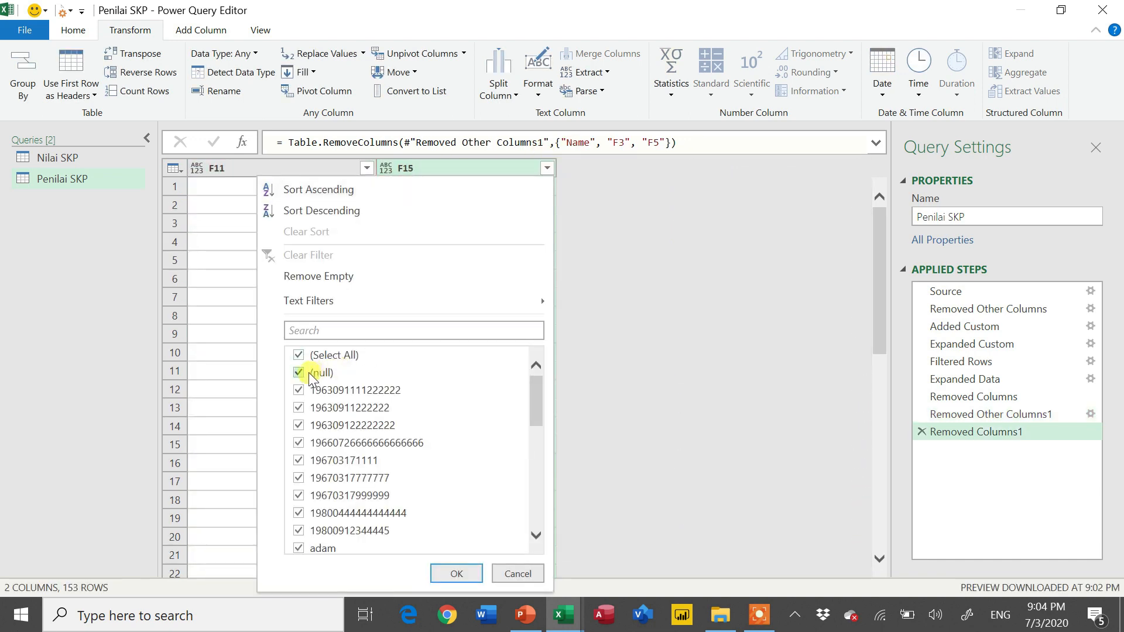
click(627, 340)
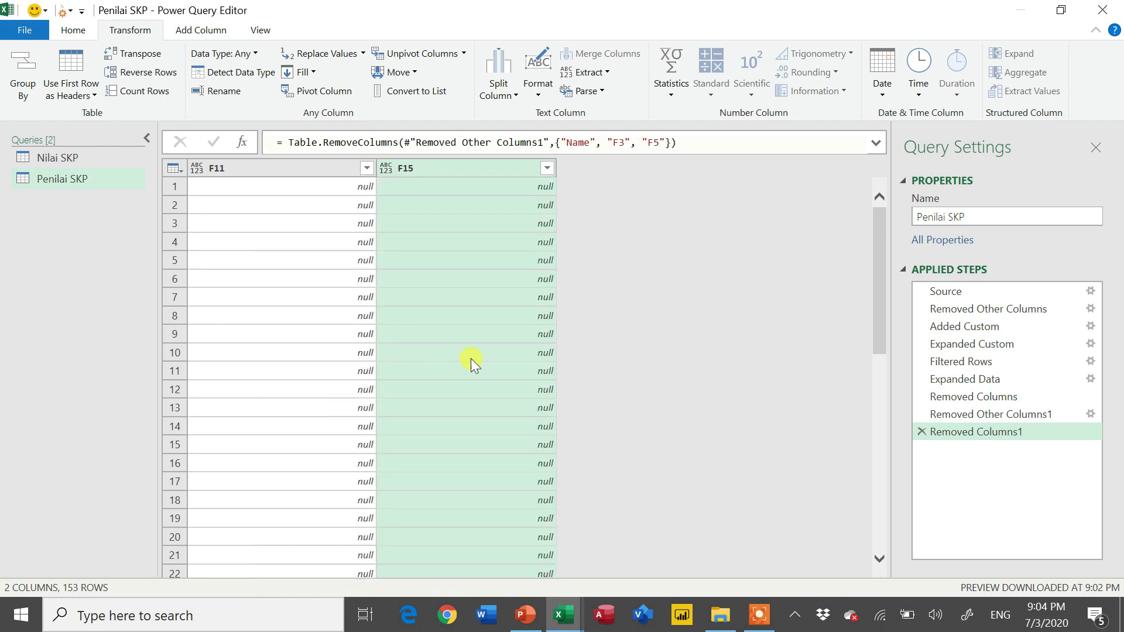
Step: Filter the F11 column of the Penilai SKP query to exclude the null rows
scroll(470, 358, down, 9)
scroll(471, 359, down, 4)
scroll(471, 358, up, 5)
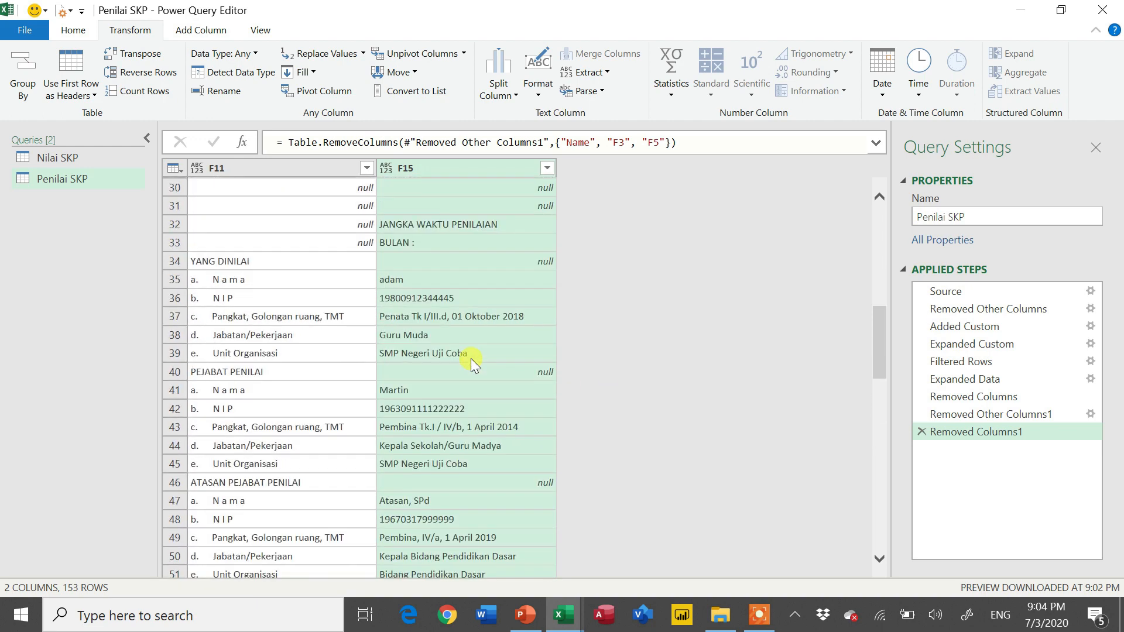
scroll(471, 359, up, 1)
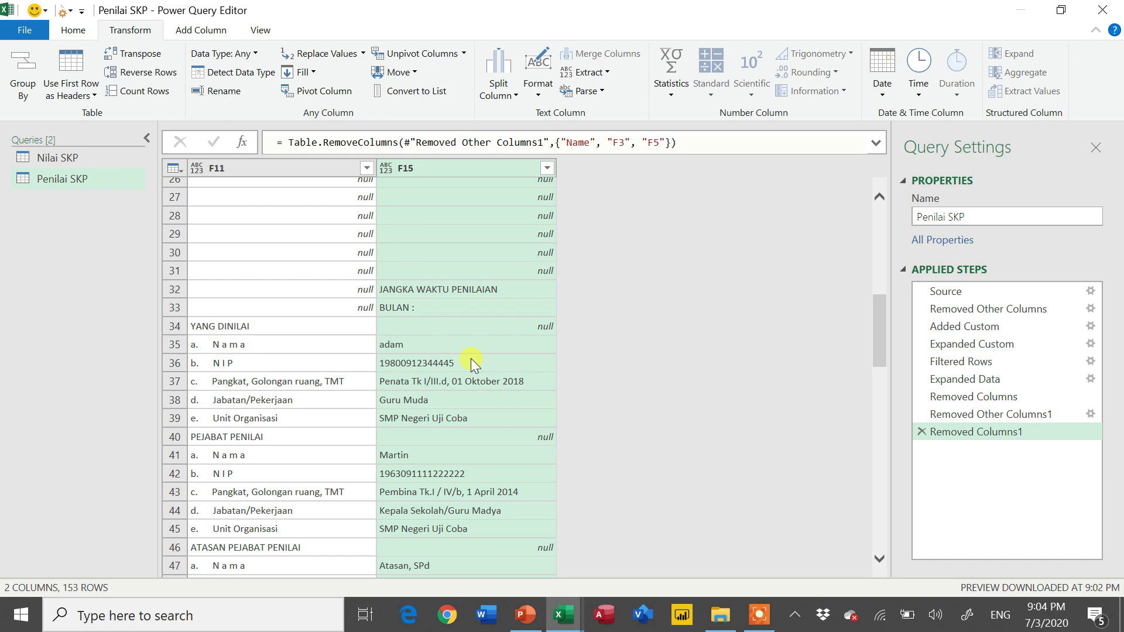
scroll(471, 358, down, 2)
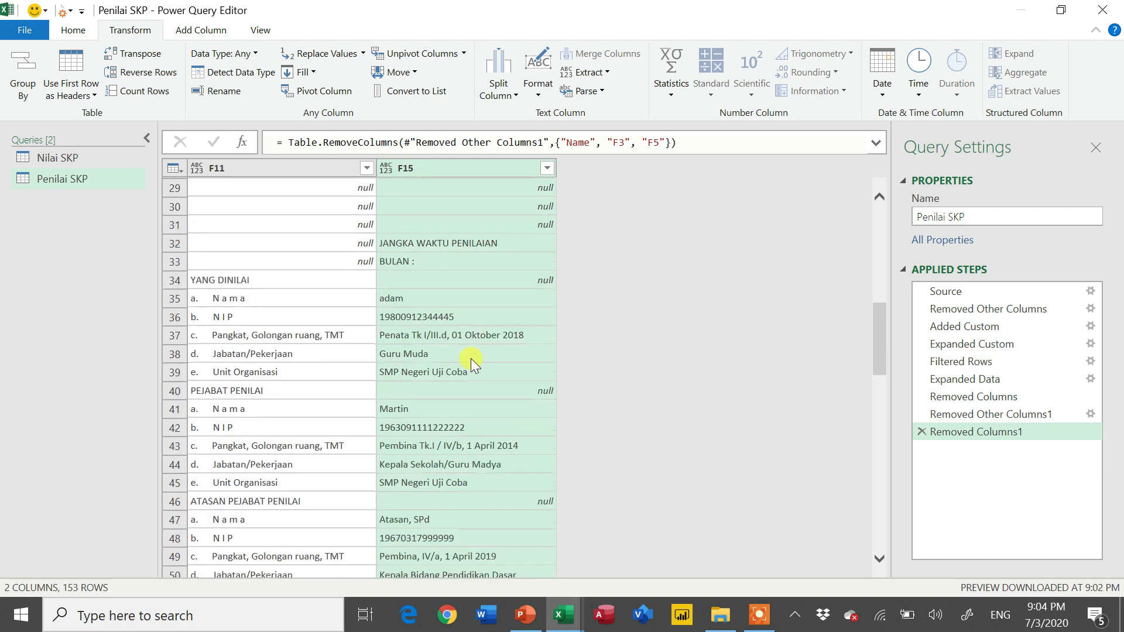
scroll(357, 316, up, 10)
click(314, 172)
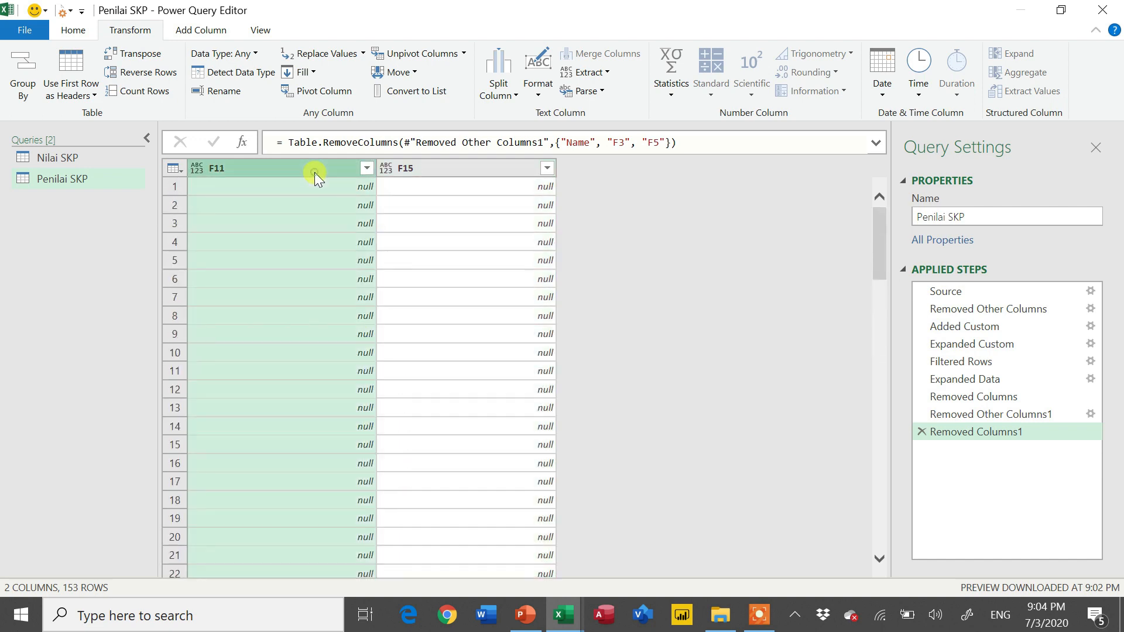
click(368, 168)
click(122, 367)
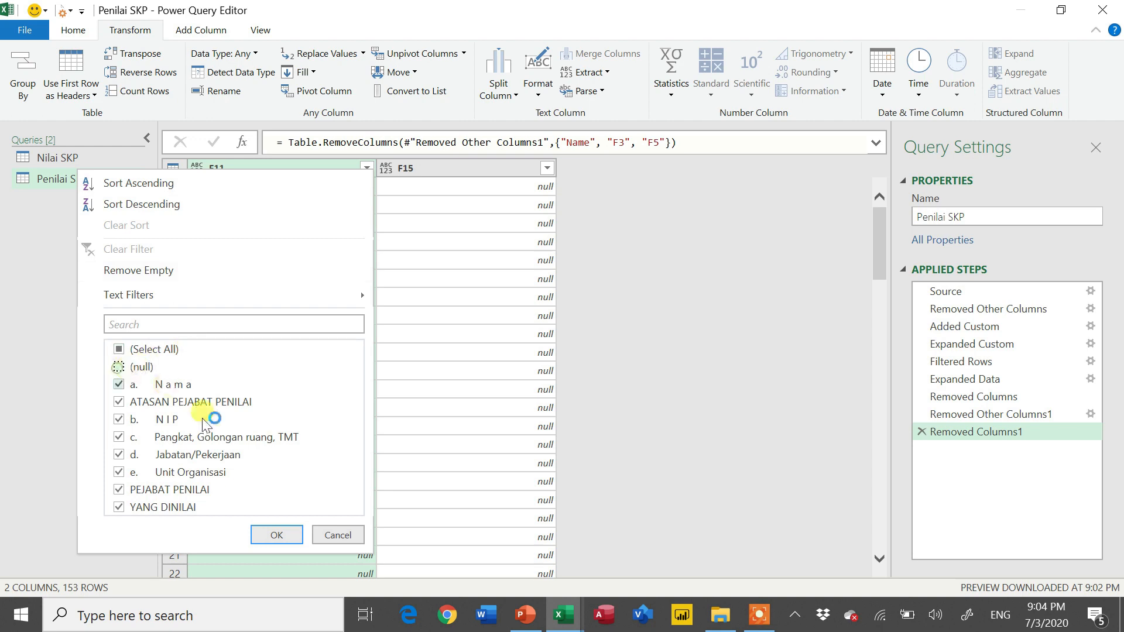
click(277, 535)
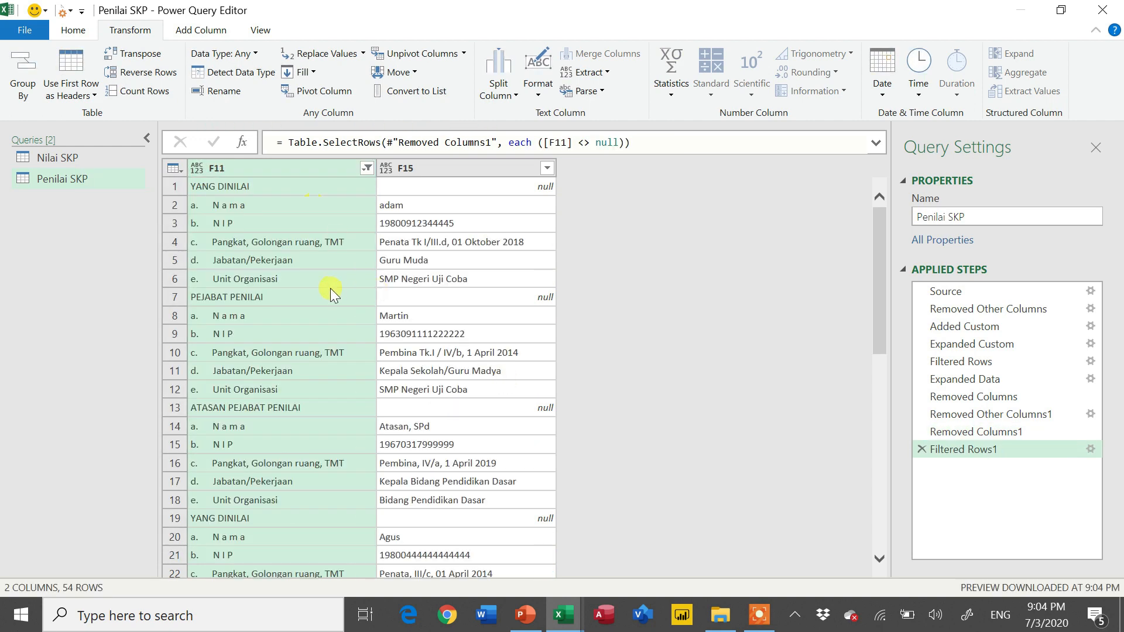
Step: Examine how the YANG DINILAI, PEJABAT PENILAI and ATASAN PEJABAT PENILAI blocks and their fields are arranged in F11 and F15 for each employee
scroll(330, 288, down, 4)
scroll(330, 288, up, 4)
click(258, 186)
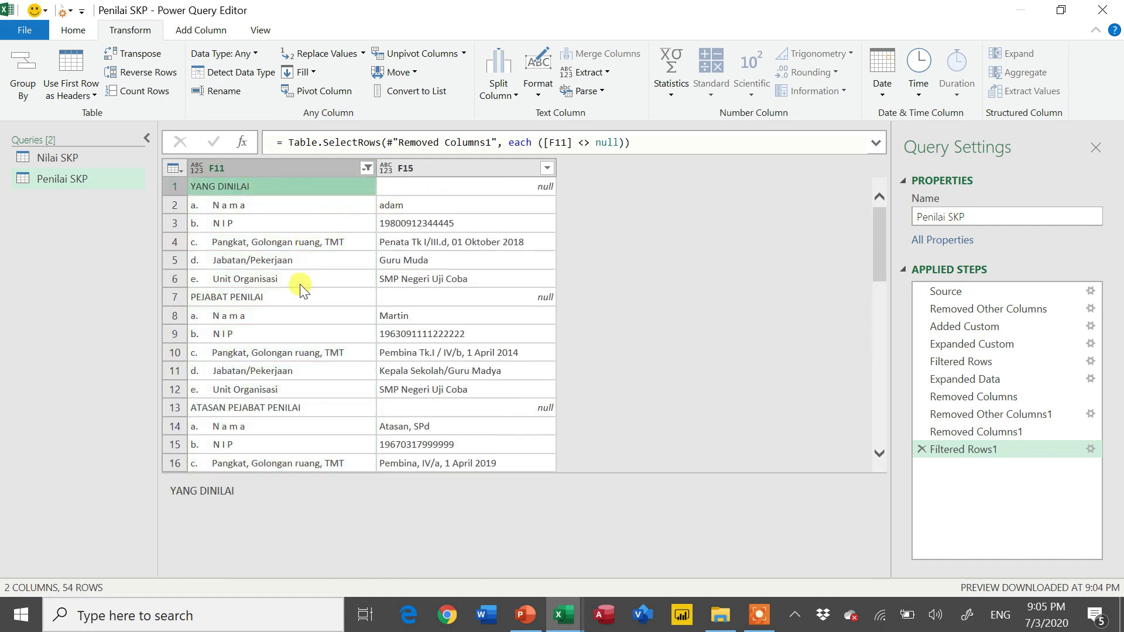
scroll(290, 300, down, 4)
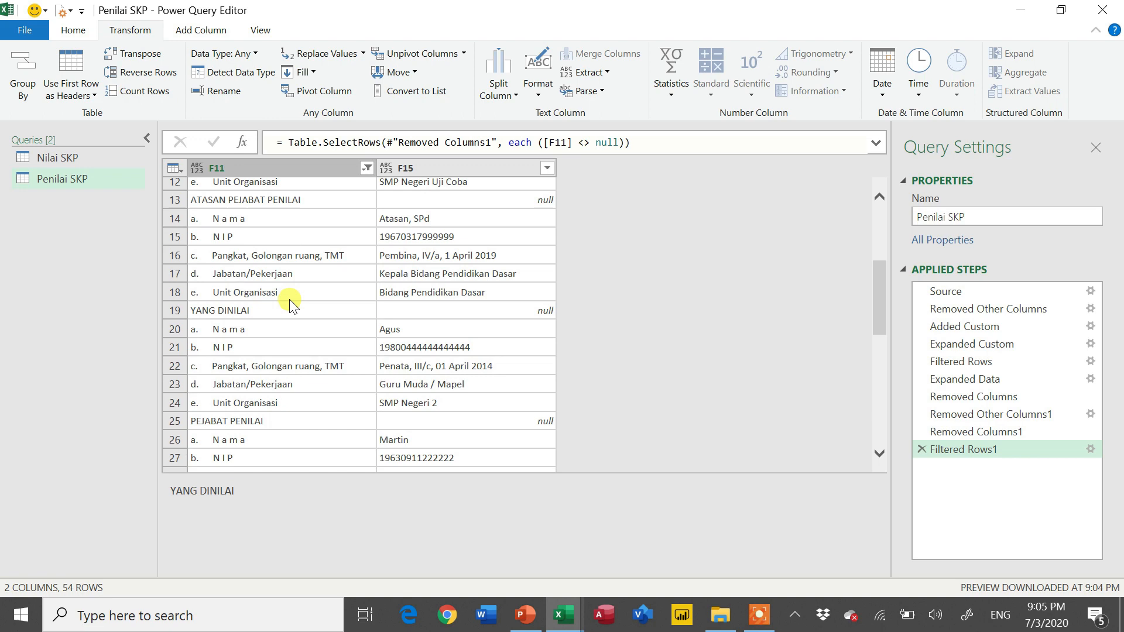
scroll(289, 300, down, 8)
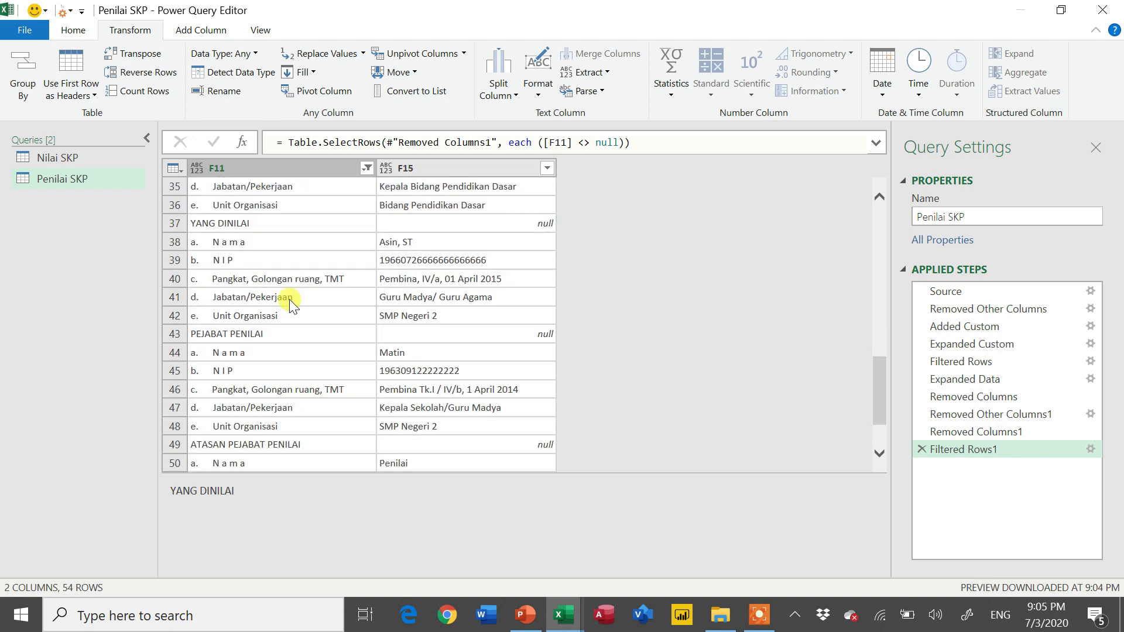
scroll(290, 300, up, 12)
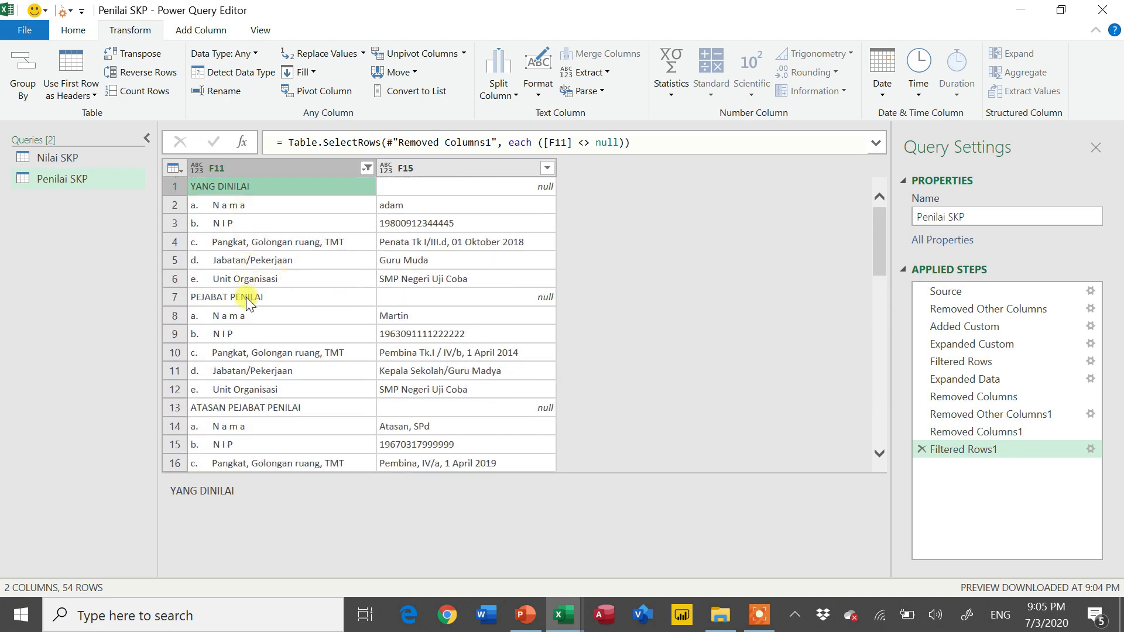
scroll(246, 403, down, 2)
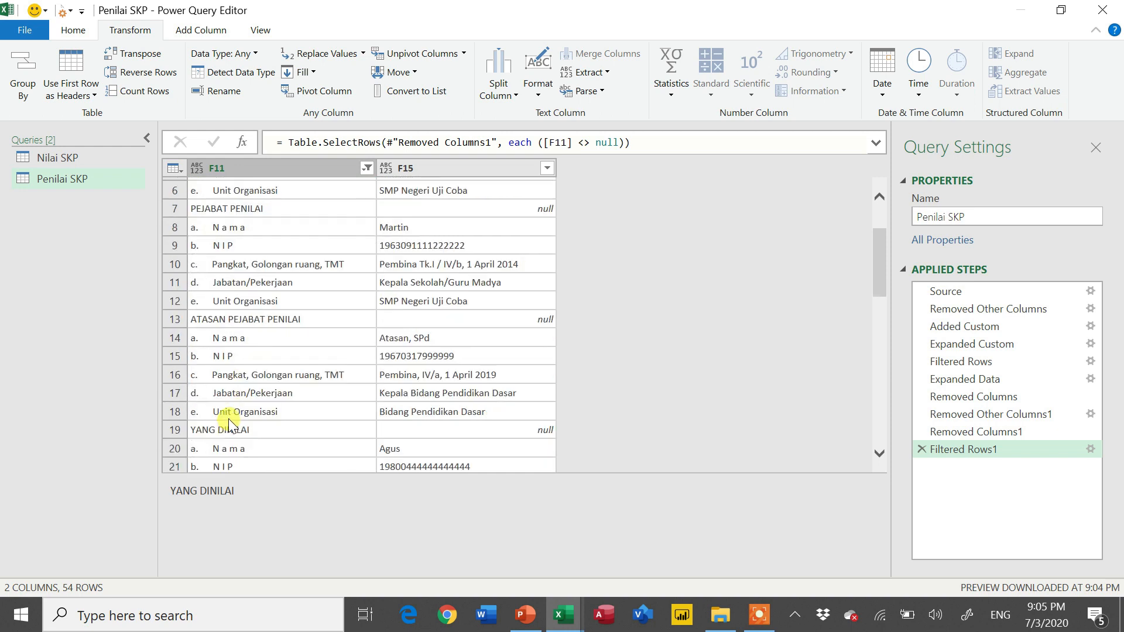
click(175, 412)
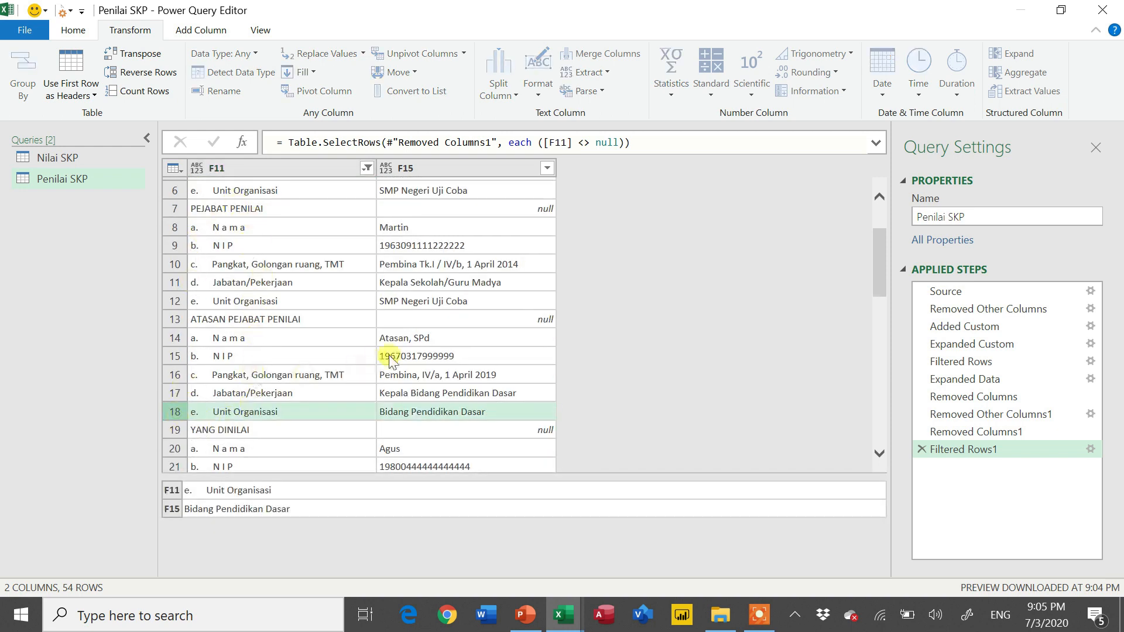
scroll(280, 374, down, 2)
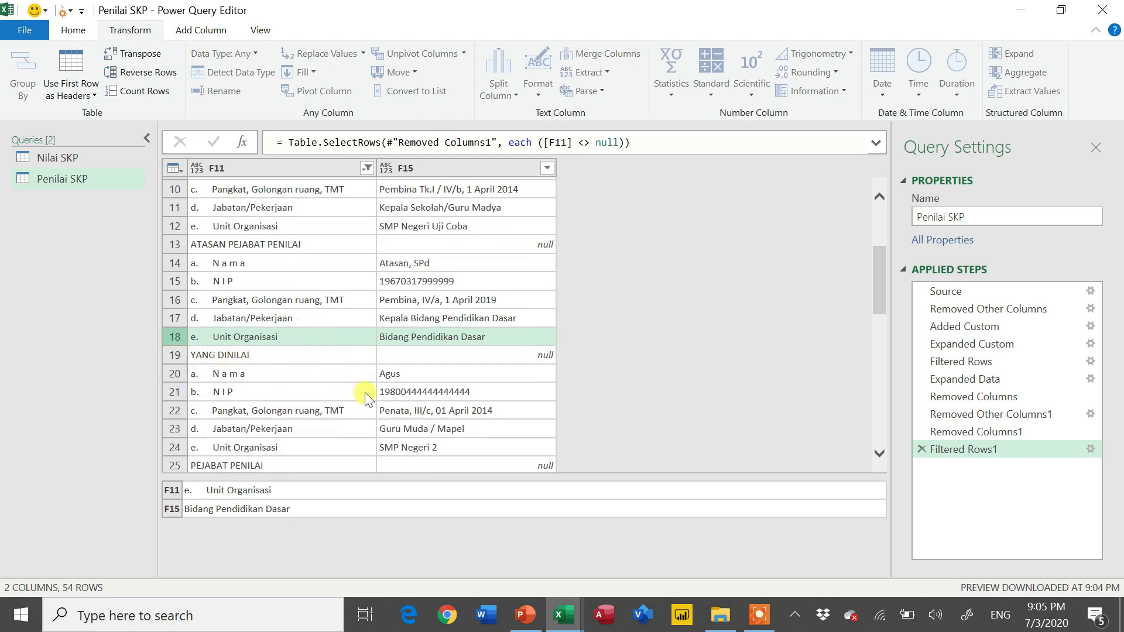
scroll(391, 391, down, 2)
scroll(391, 391, up, 6)
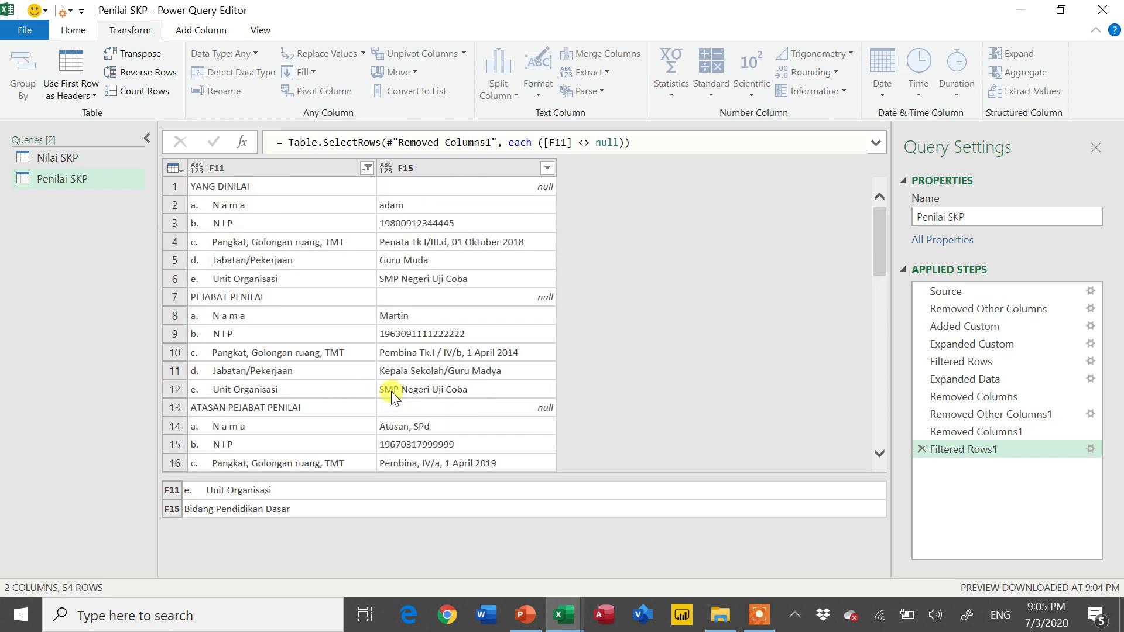
scroll(339, 308, down, 3)
scroll(340, 308, up, 3)
scroll(283, 213, down, 1)
scroll(282, 212, up, 1)
click(429, 167)
click(317, 225)
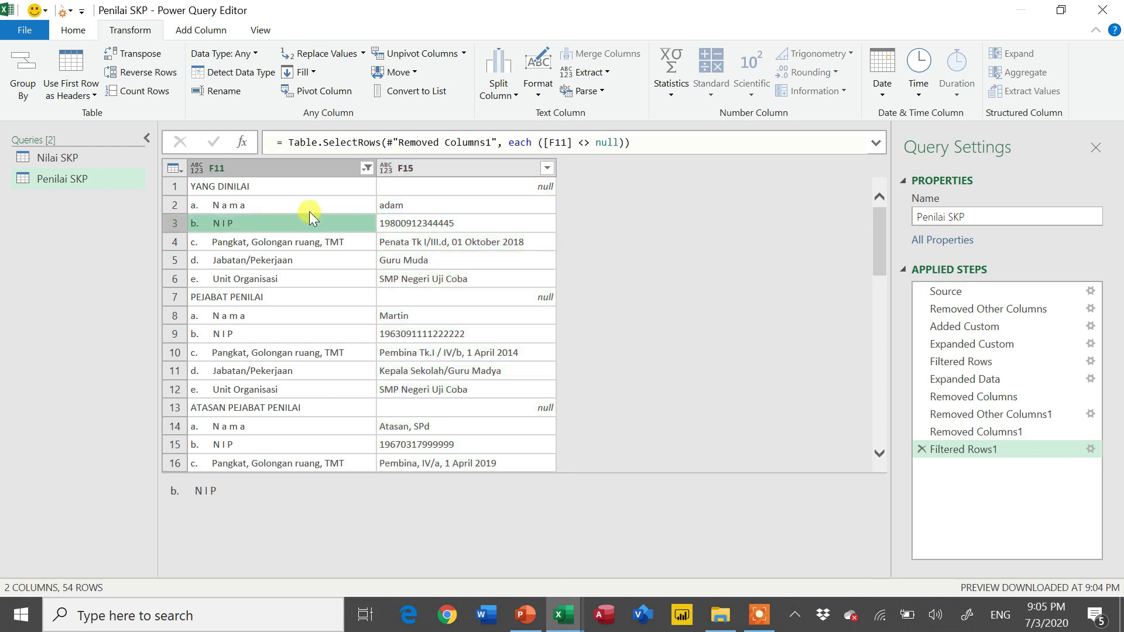
click(309, 209)
click(418, 209)
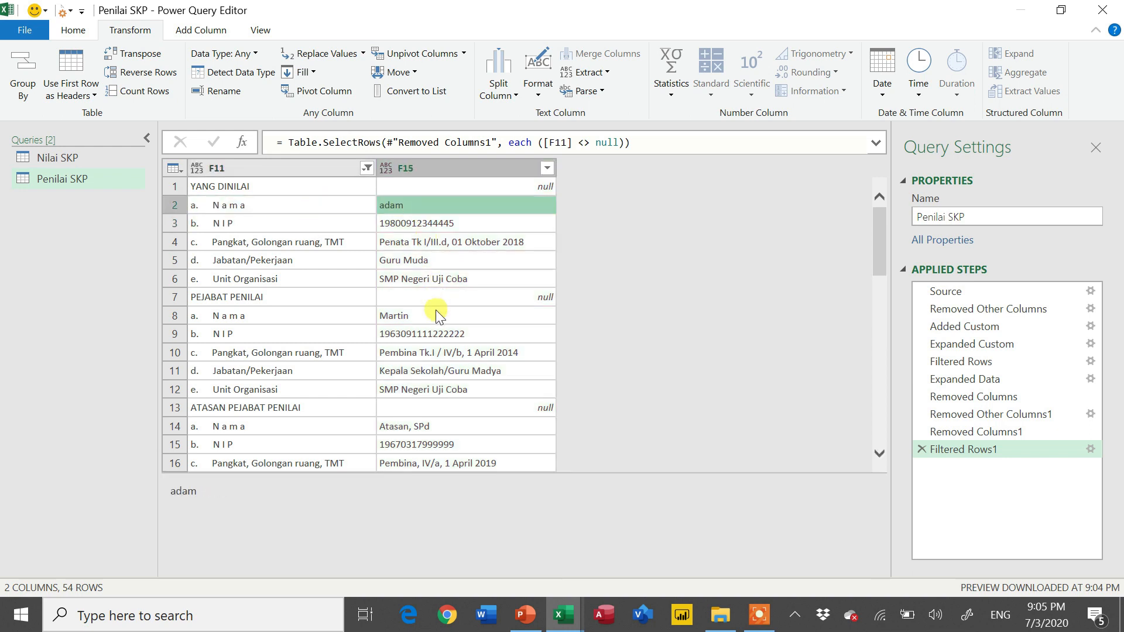
Step: Compare the YANG DINILAI heading row with the name and NIP rows beneath it and in the PEJABAT PENILAI block
click(239, 188)
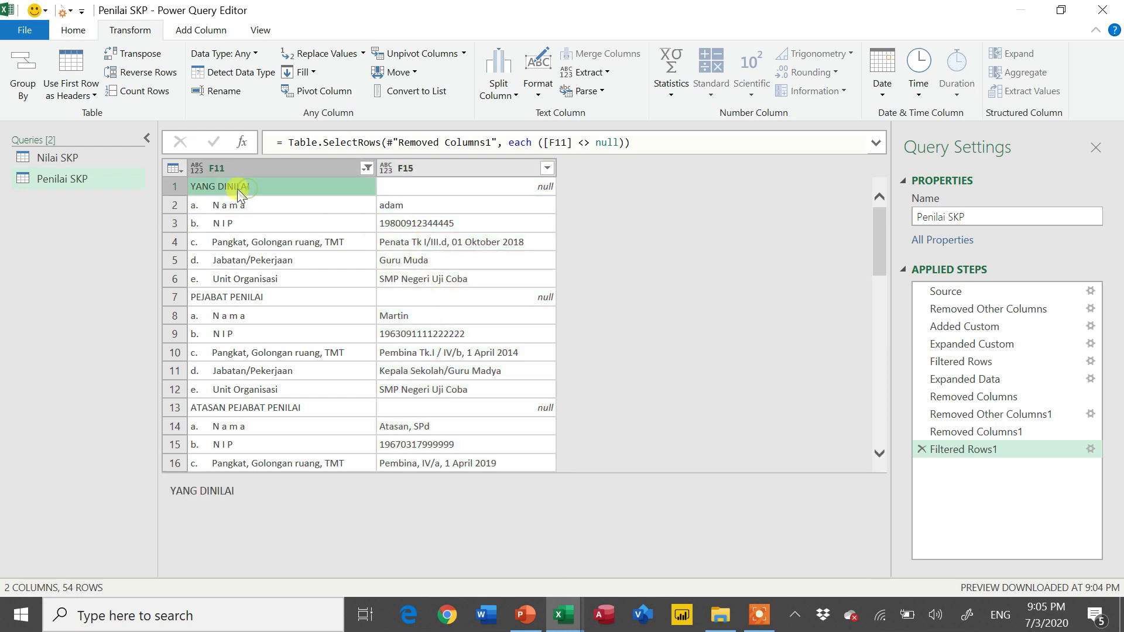
click(181, 185)
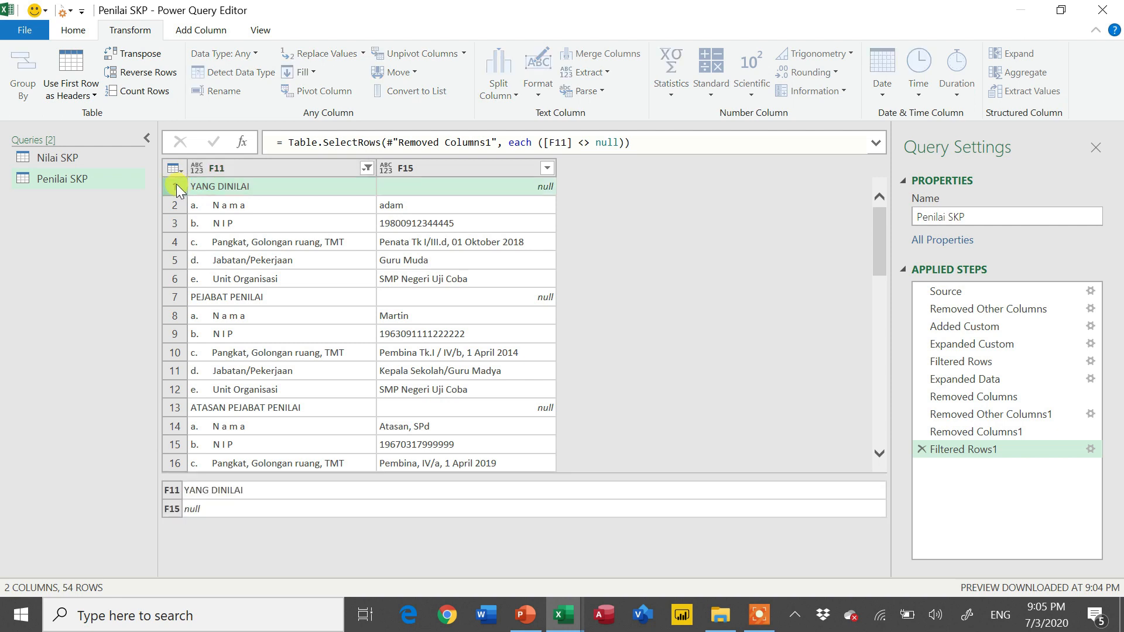
click(454, 210)
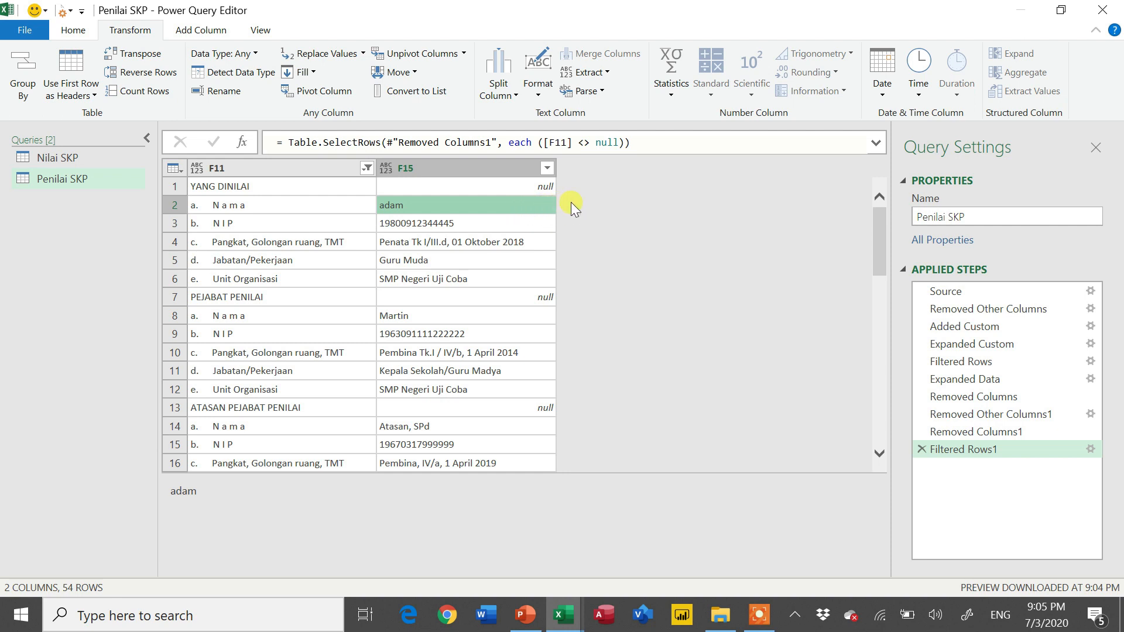
click(507, 228)
click(498, 319)
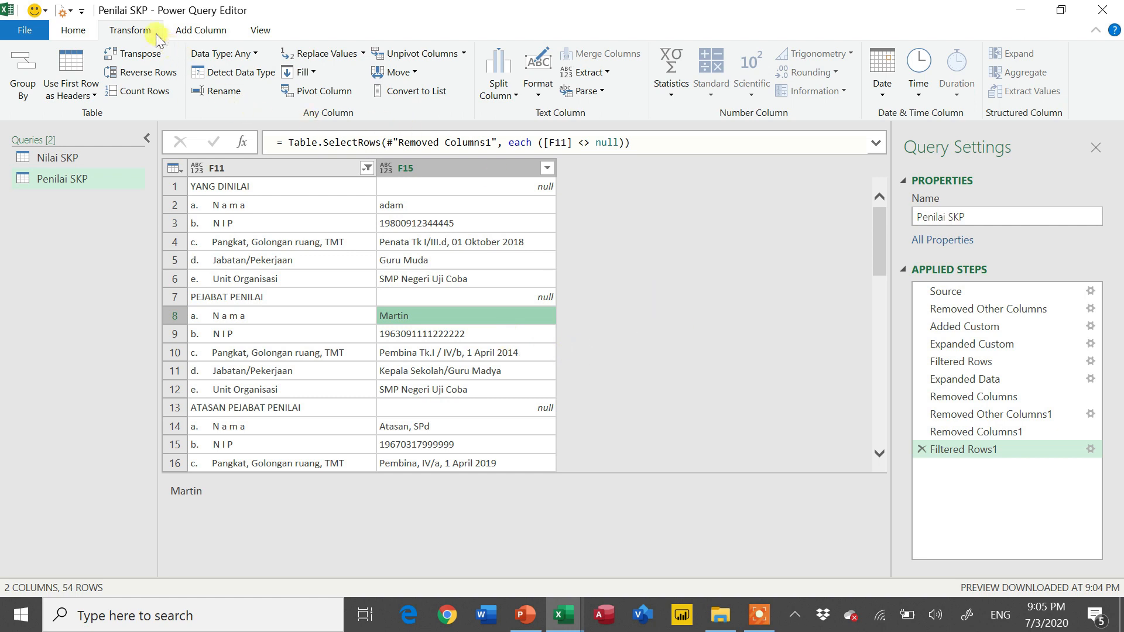
Step: Start a conditional column named Keterangan in the Penilai SKP query
click(197, 30)
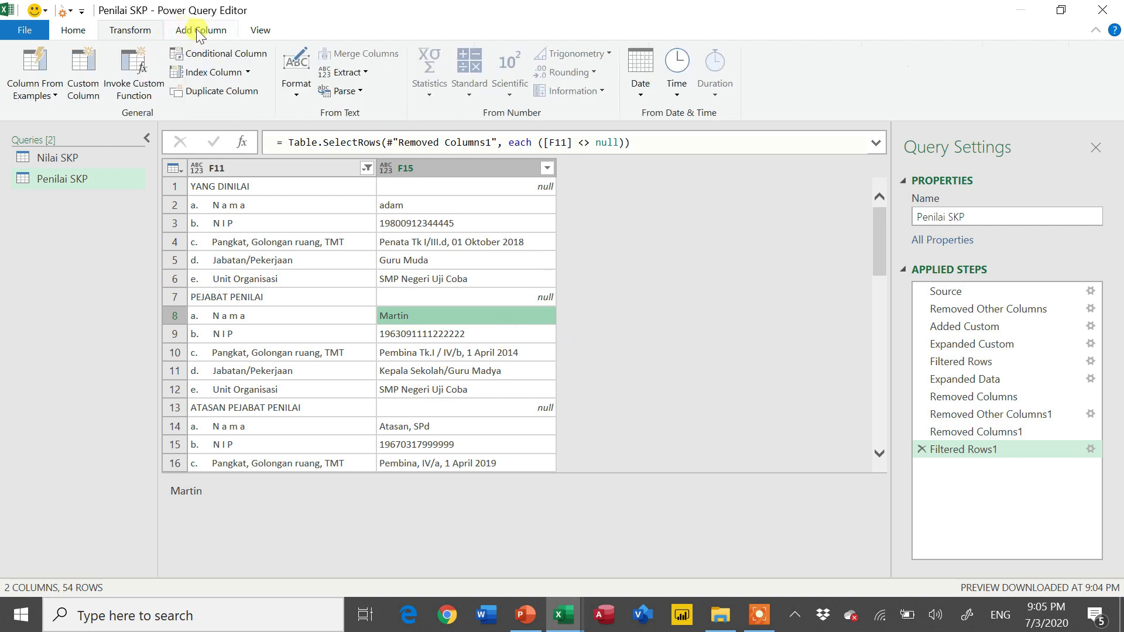
click(216, 51)
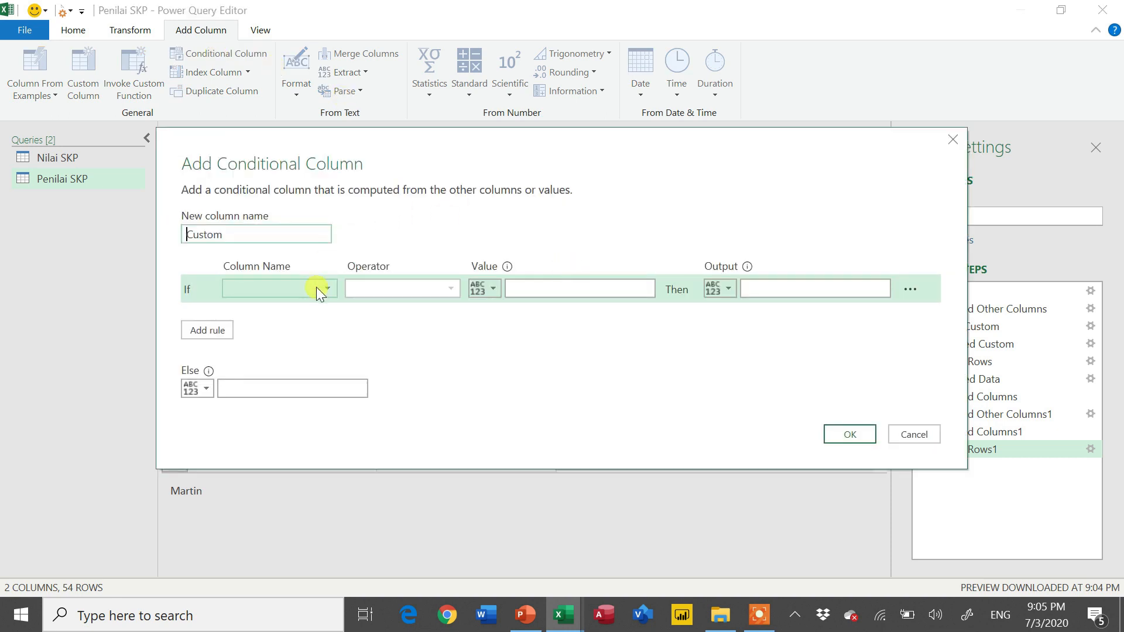
double_click(271, 234)
text(Keterangan)
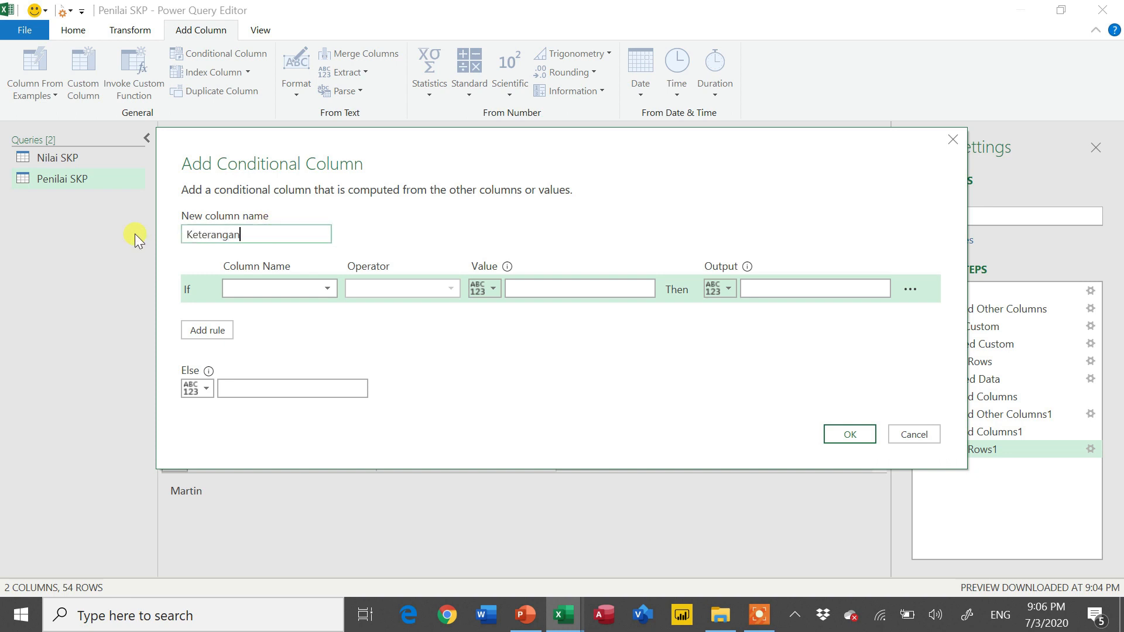
Step: Set the conditional column's If rule to check whether F15 equals null
click(252, 289)
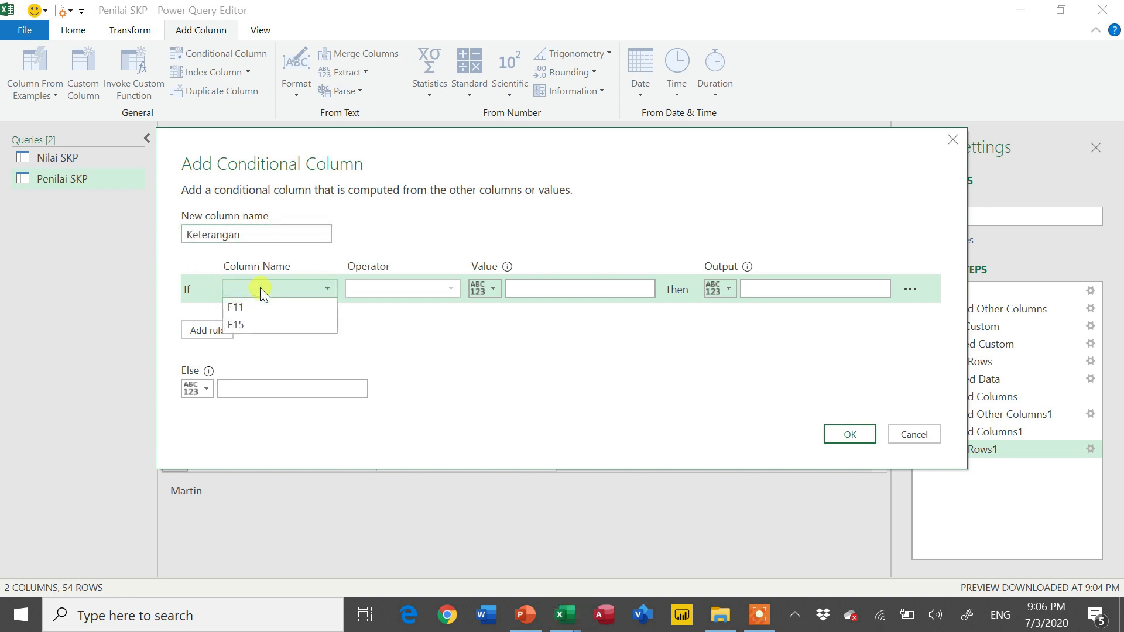
drag(457, 156, 471, 345)
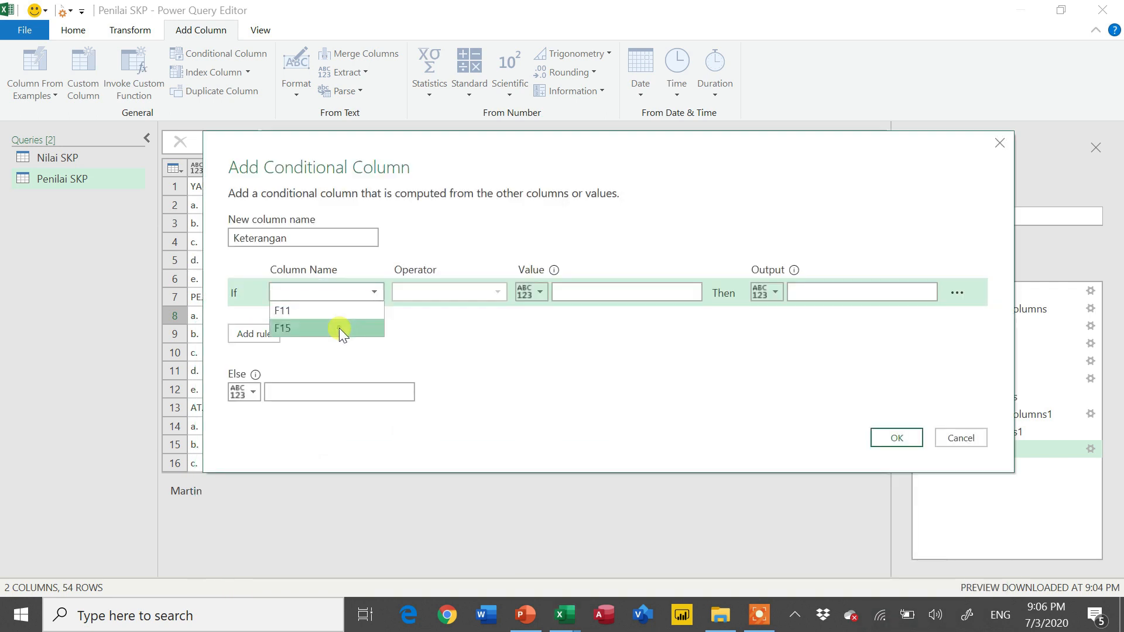
click(339, 329)
click(400, 290)
click(415, 414)
click(495, 292)
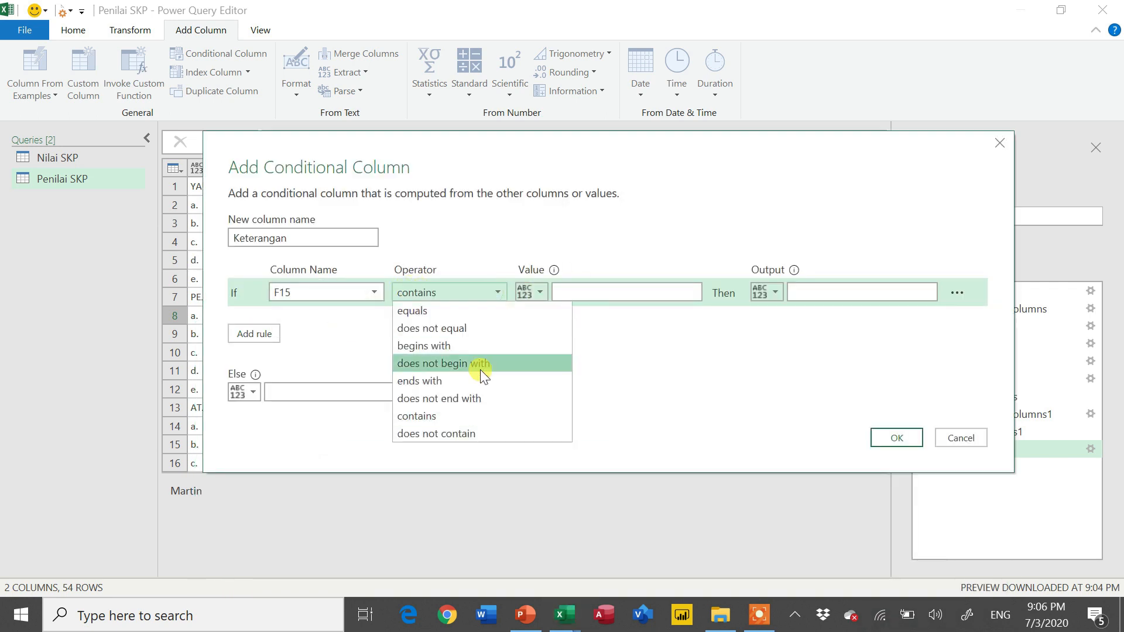
click(457, 311)
click(574, 292)
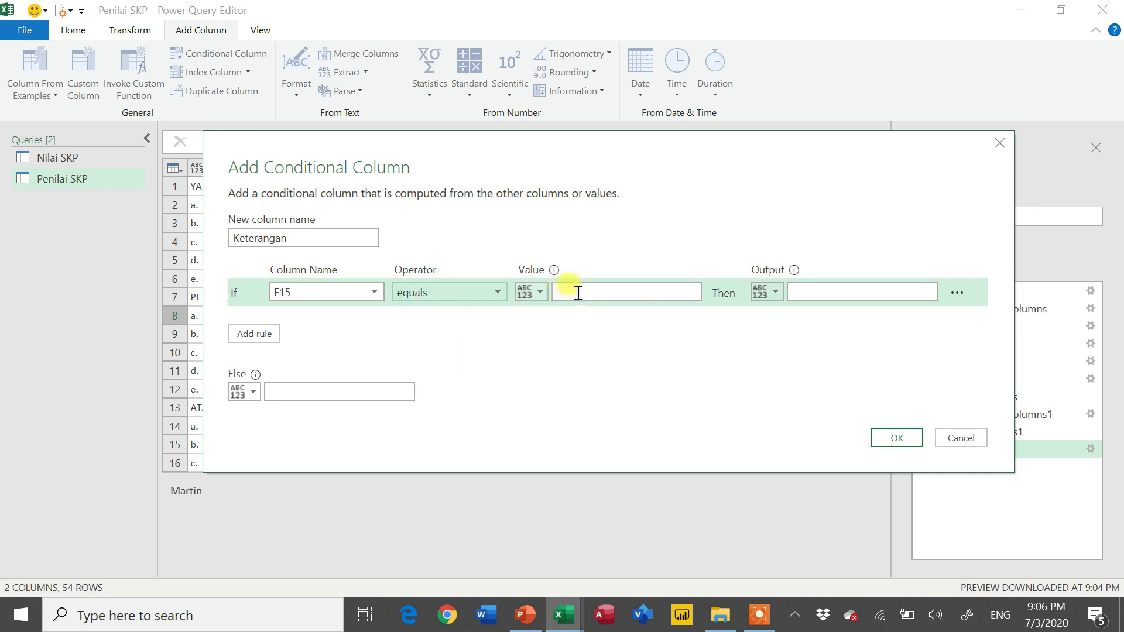
text(null)
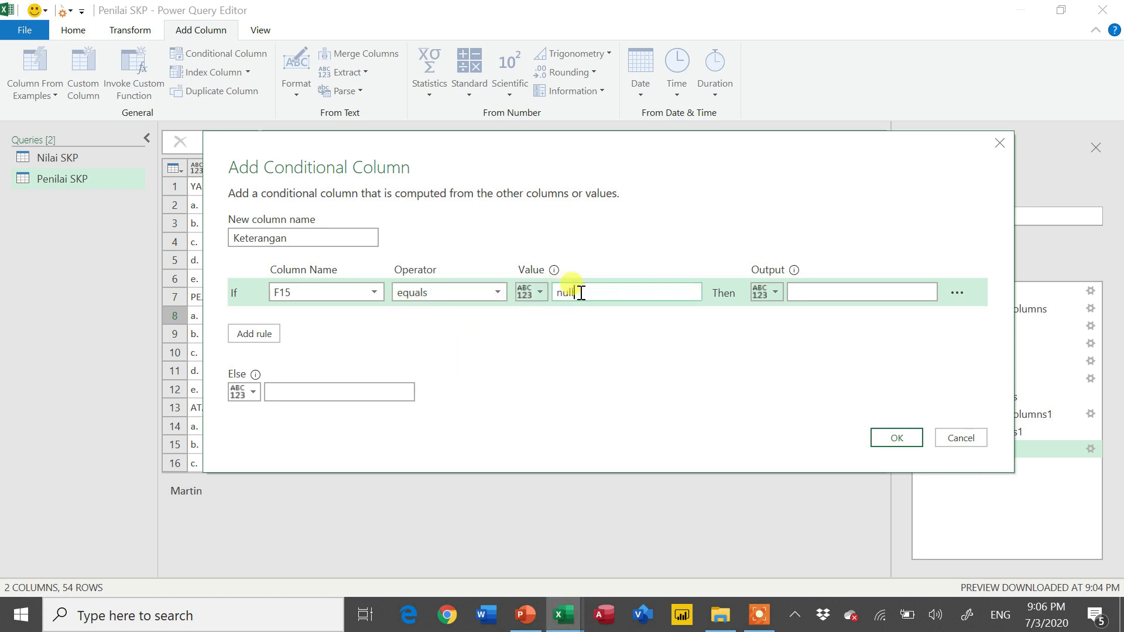
Step: Have the rule output the value of column F11, set Else to null, and create the conditional column
click(834, 291)
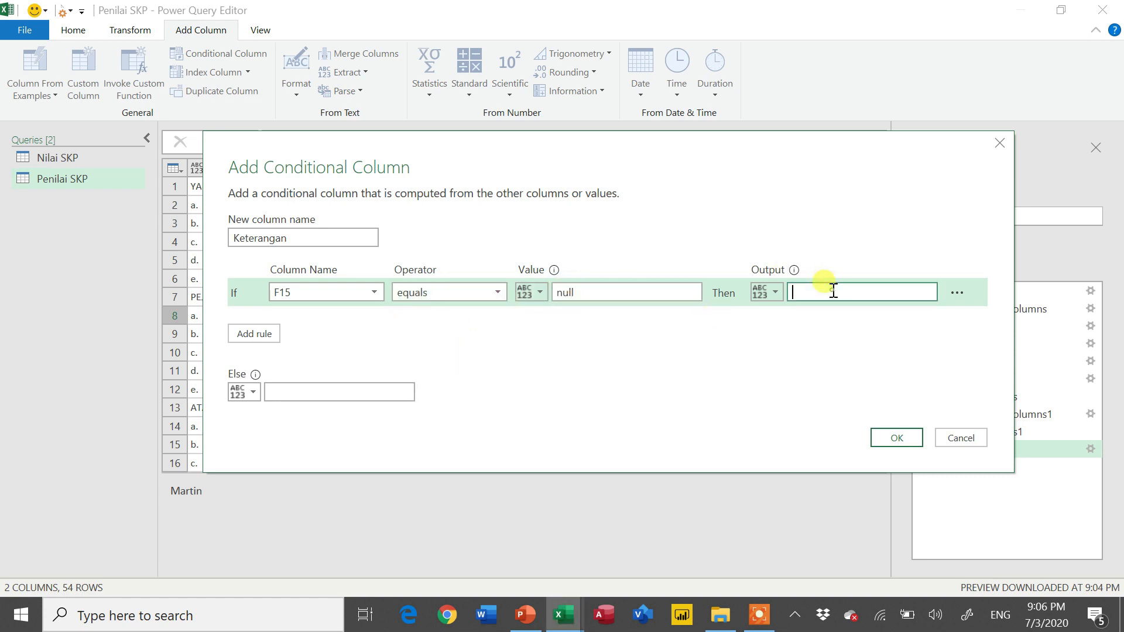
click(773, 292)
click(786, 326)
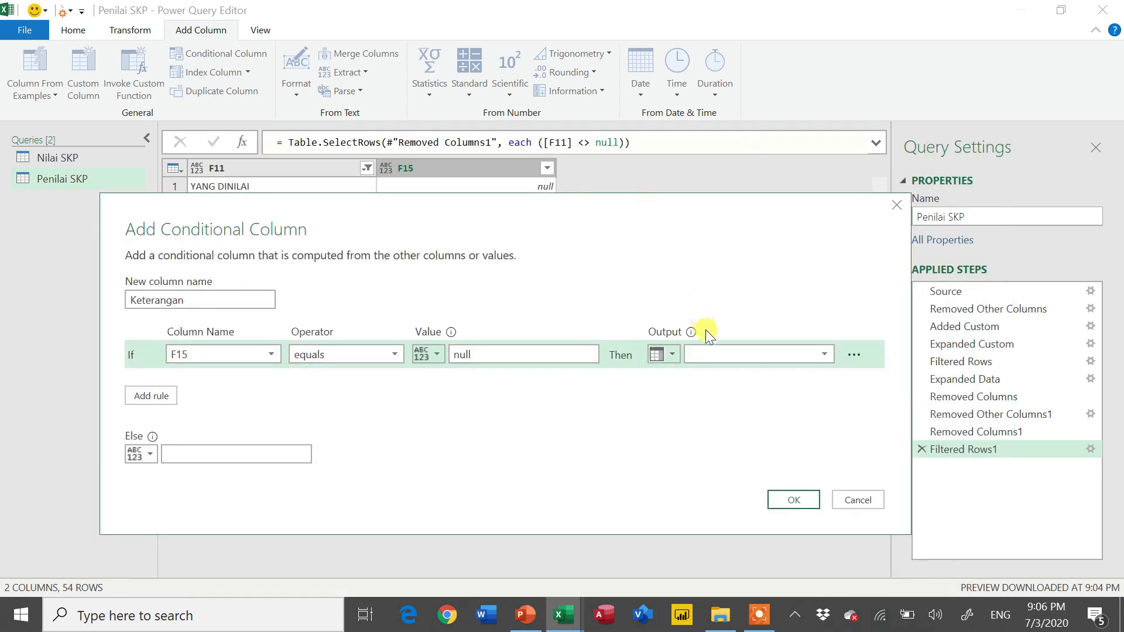
click(712, 354)
click(713, 377)
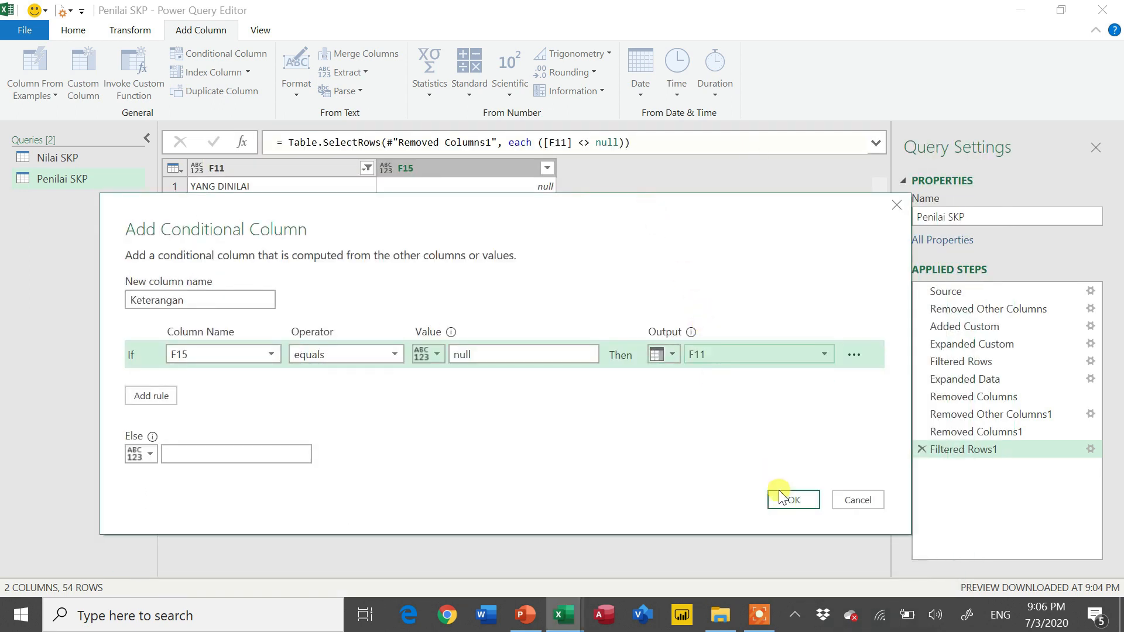
click(287, 455)
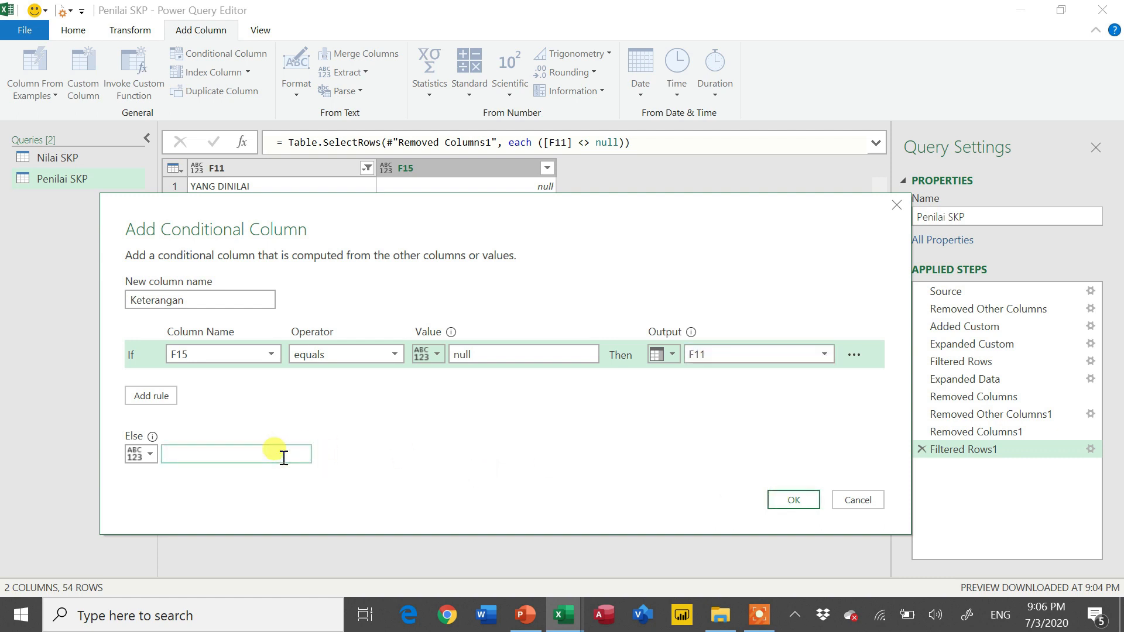
text(null)
key(Return)
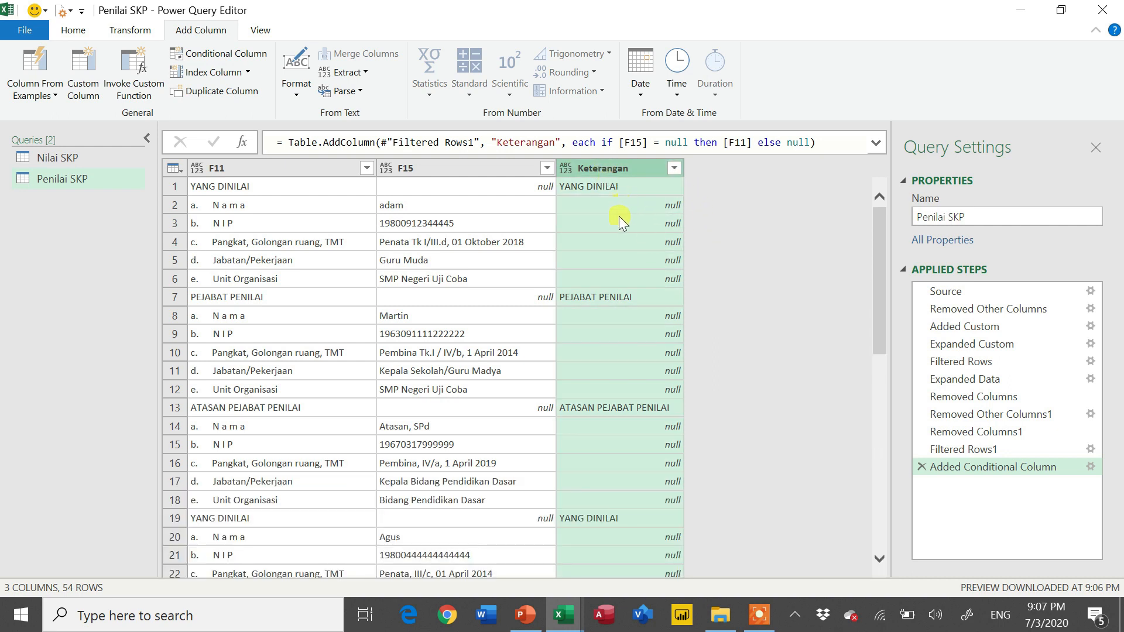
Step: Fill the Keterangan column down so every row carries its block heading
right_click(605, 167)
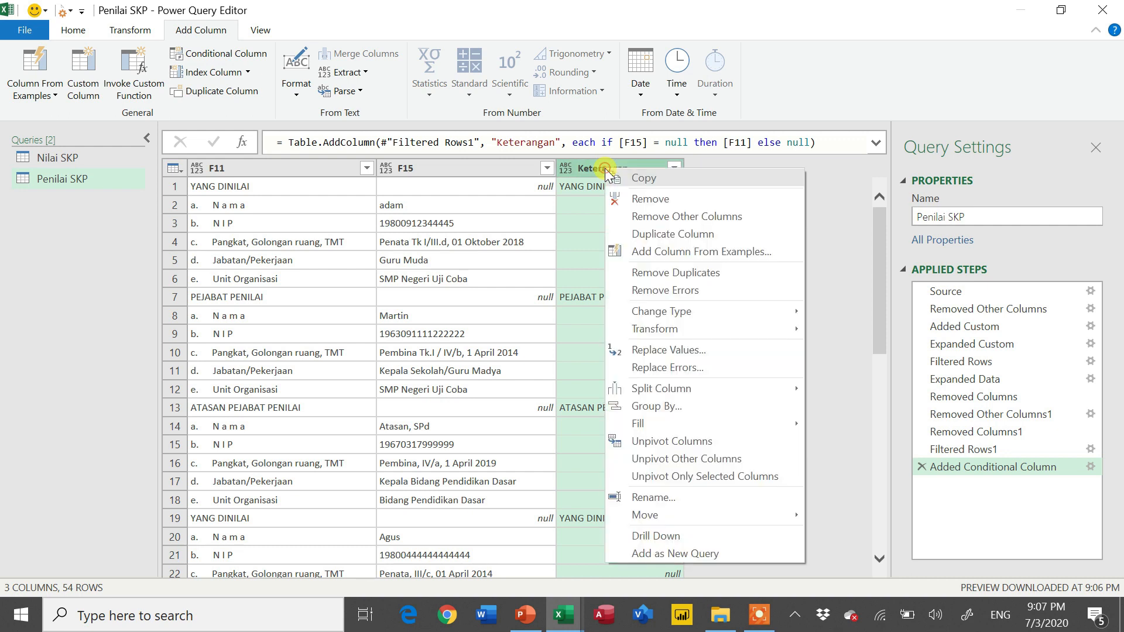
mouse_move(700, 434)
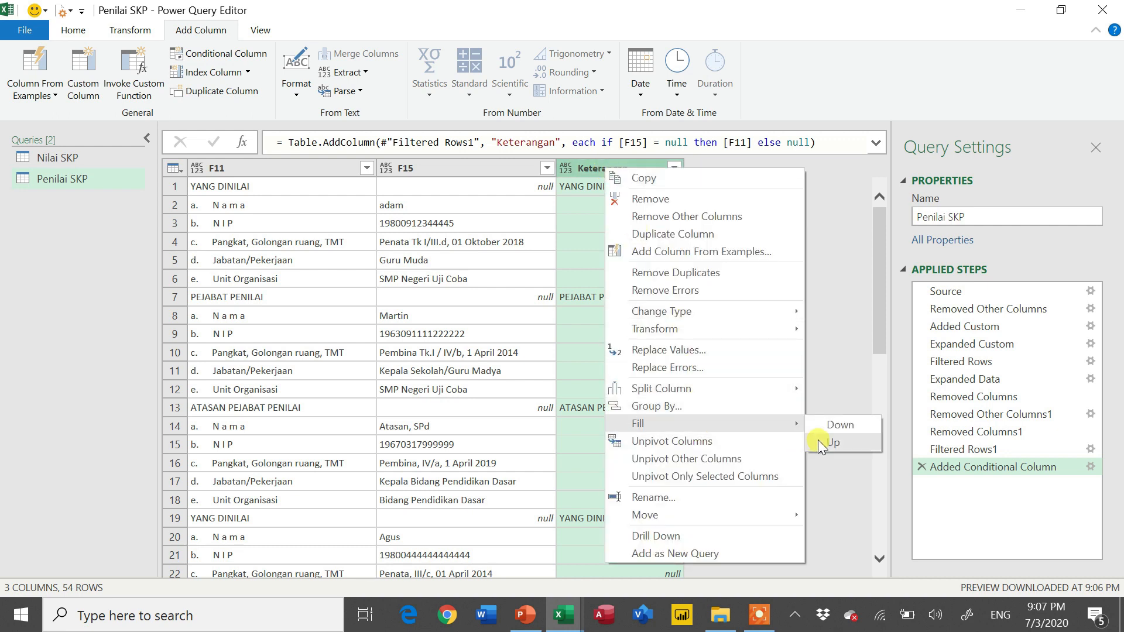
click(835, 430)
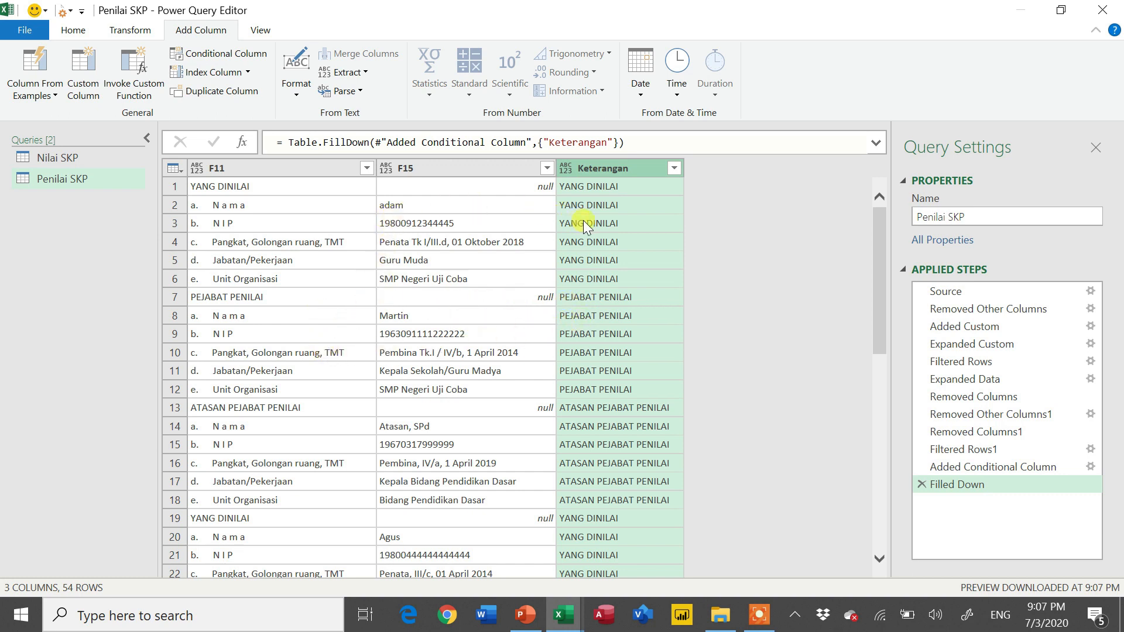
Step: Filter the F15 column to exclude the null rows
click(510, 167)
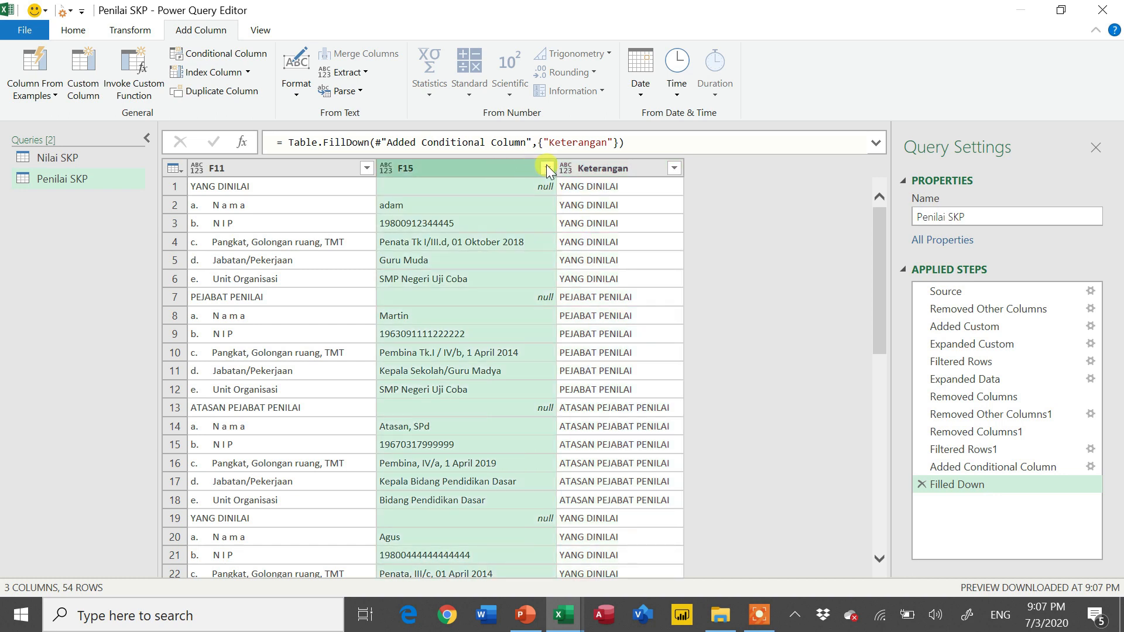
click(547, 168)
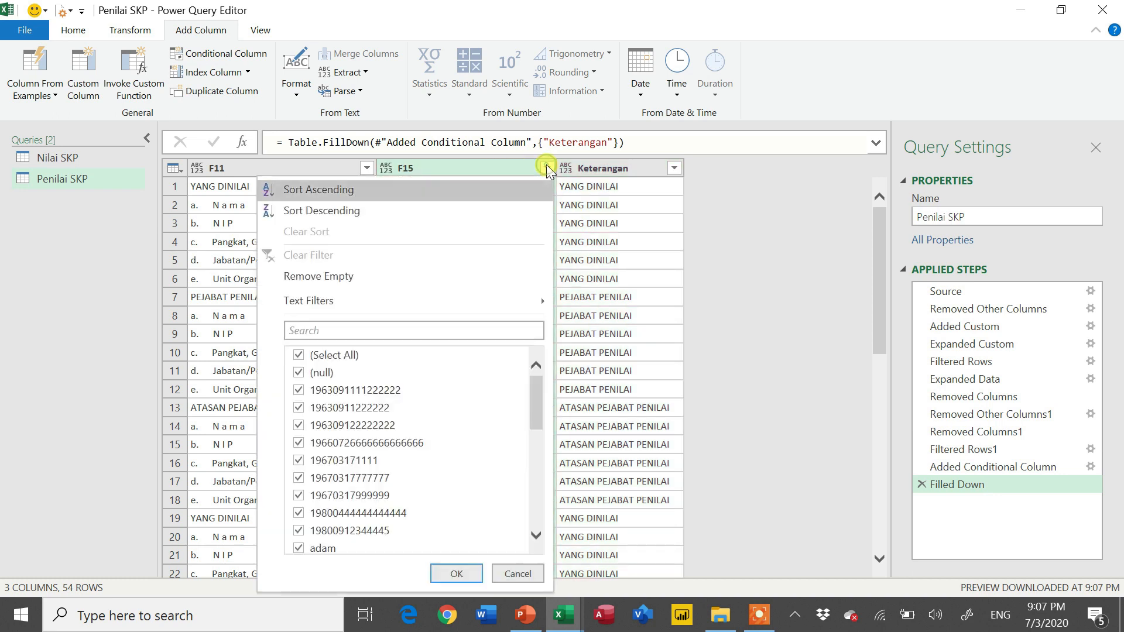
click(305, 380)
click(456, 574)
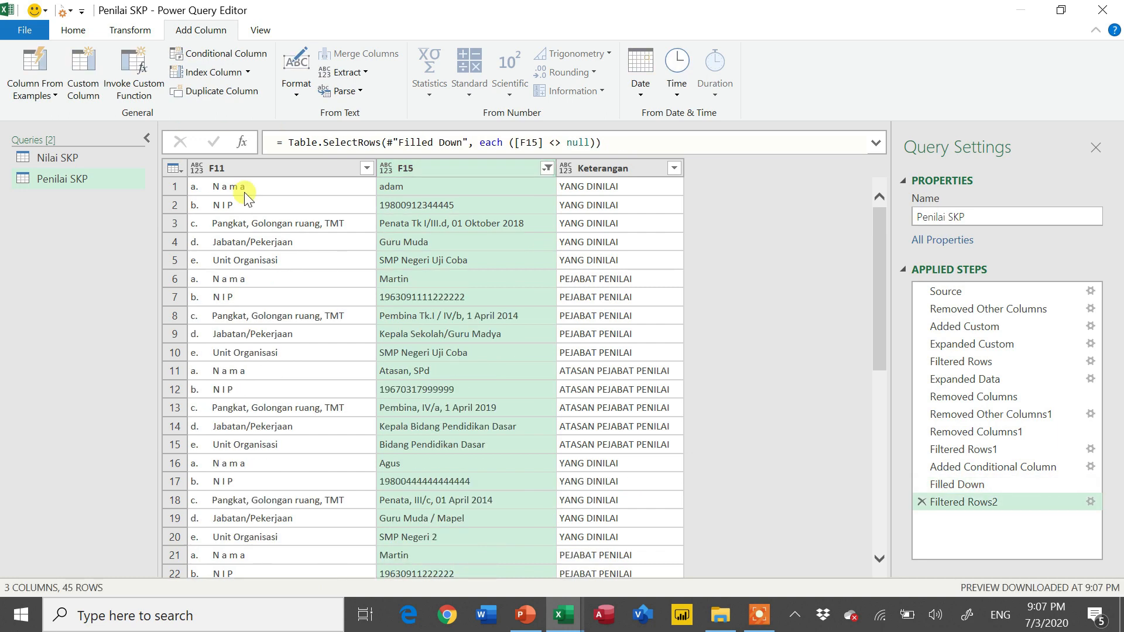
Step: Merge the F11 and Keterangan columns, in that order, into one column named Merged with a space as separator
click(255, 171)
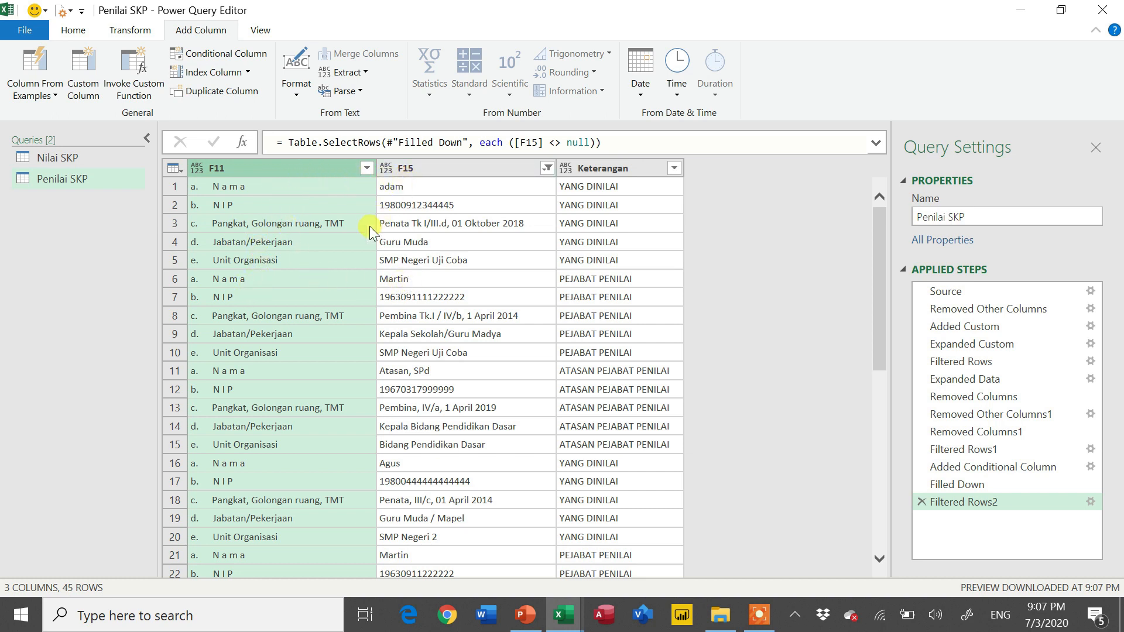
ctrl+click(619, 170)
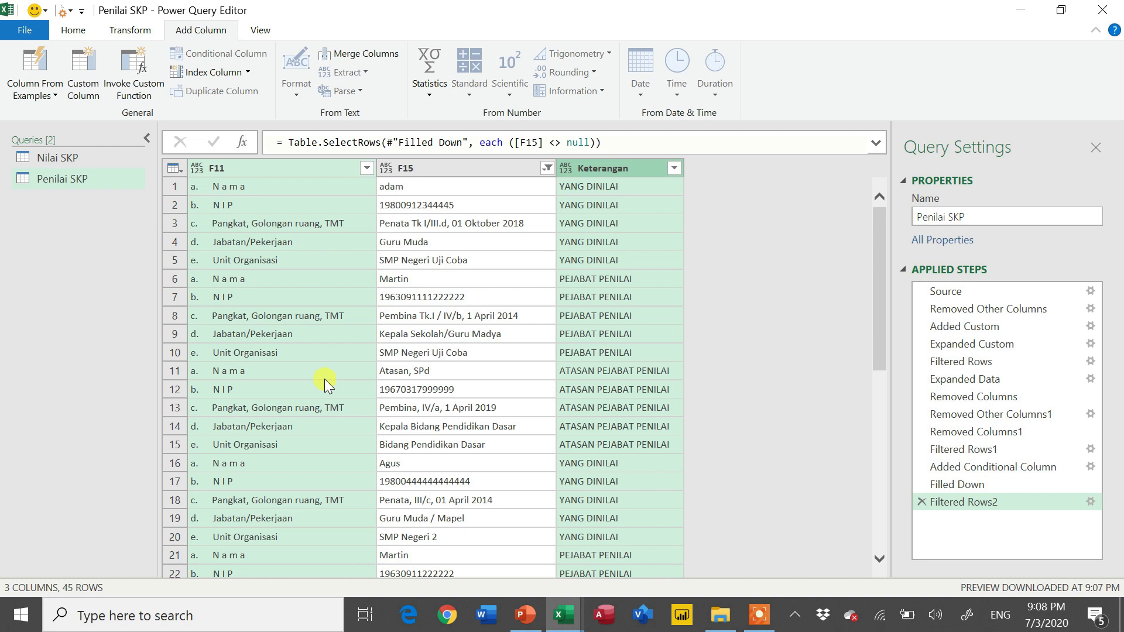
right_click(595, 167)
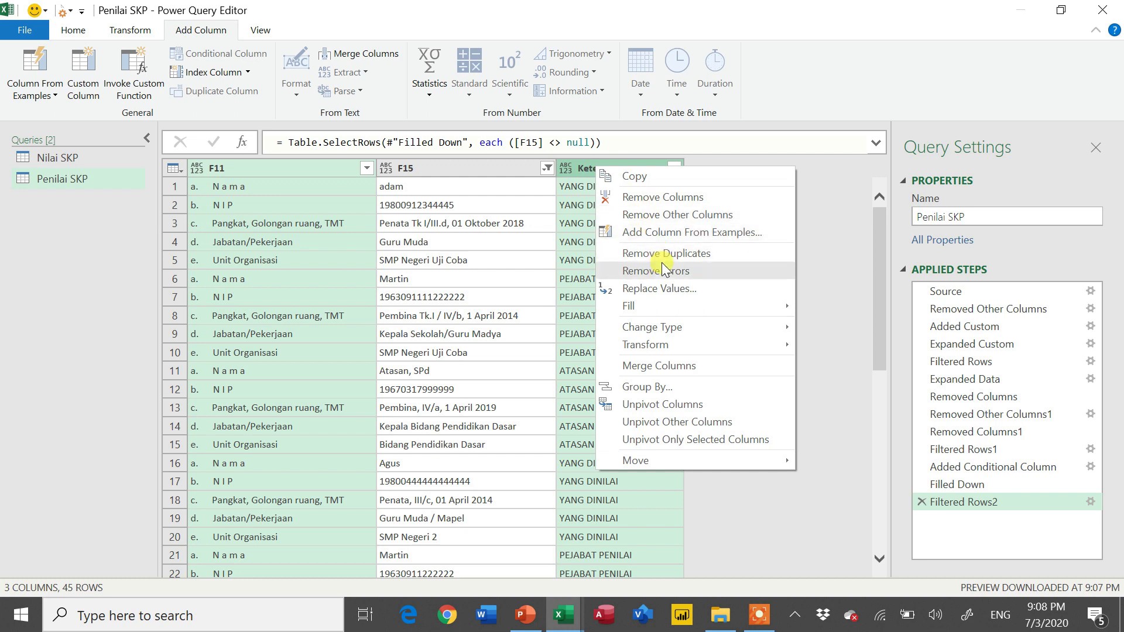
click(677, 368)
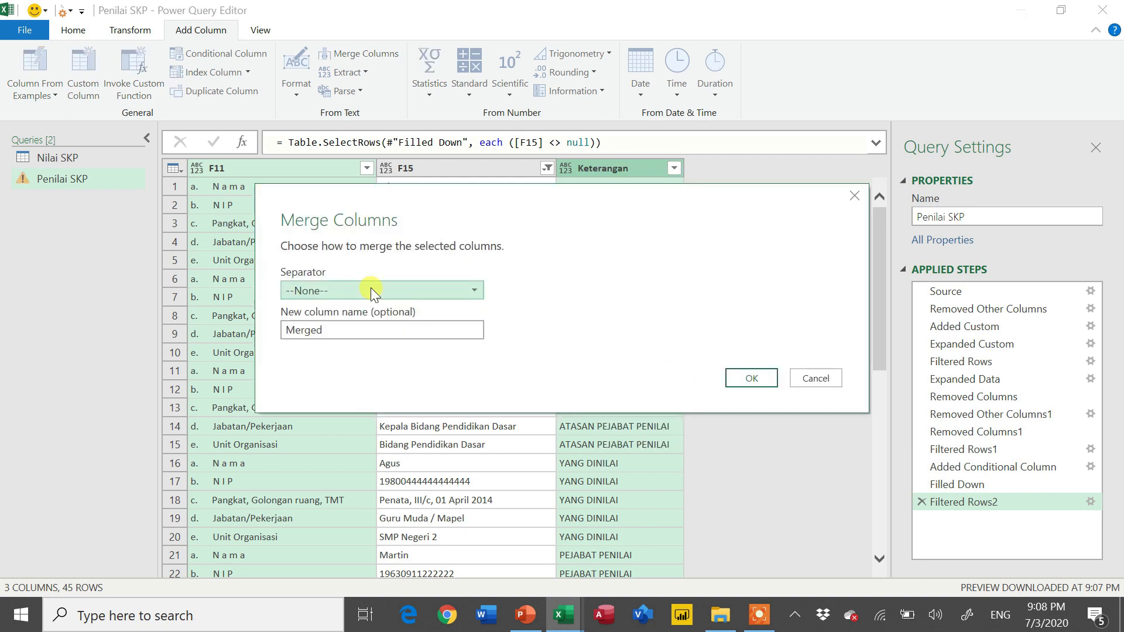
click(371, 290)
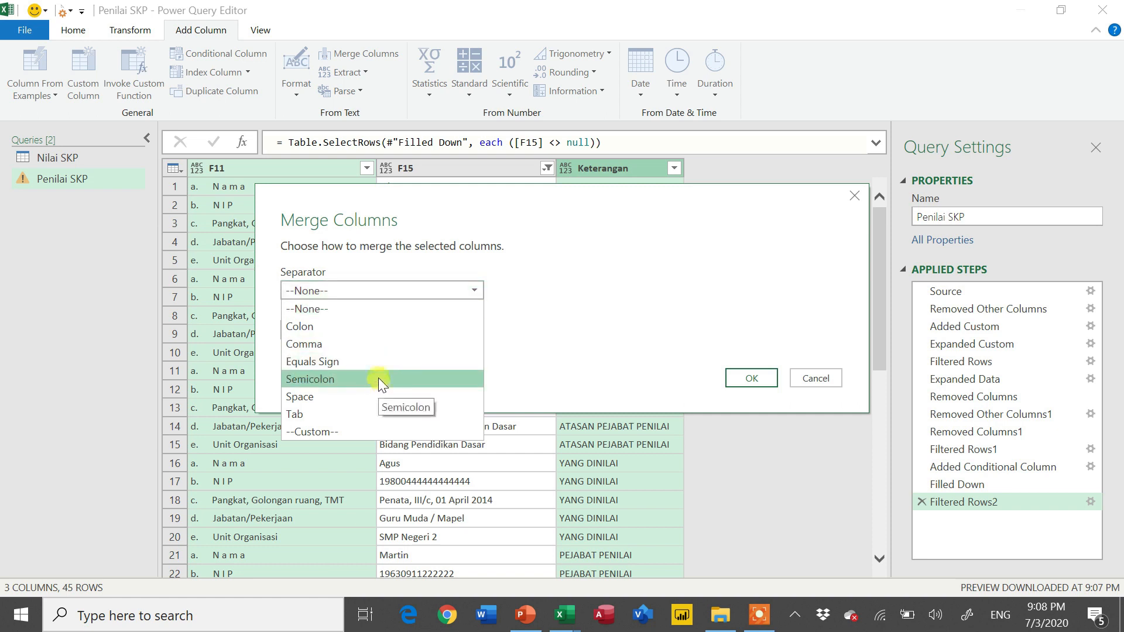
click(367, 398)
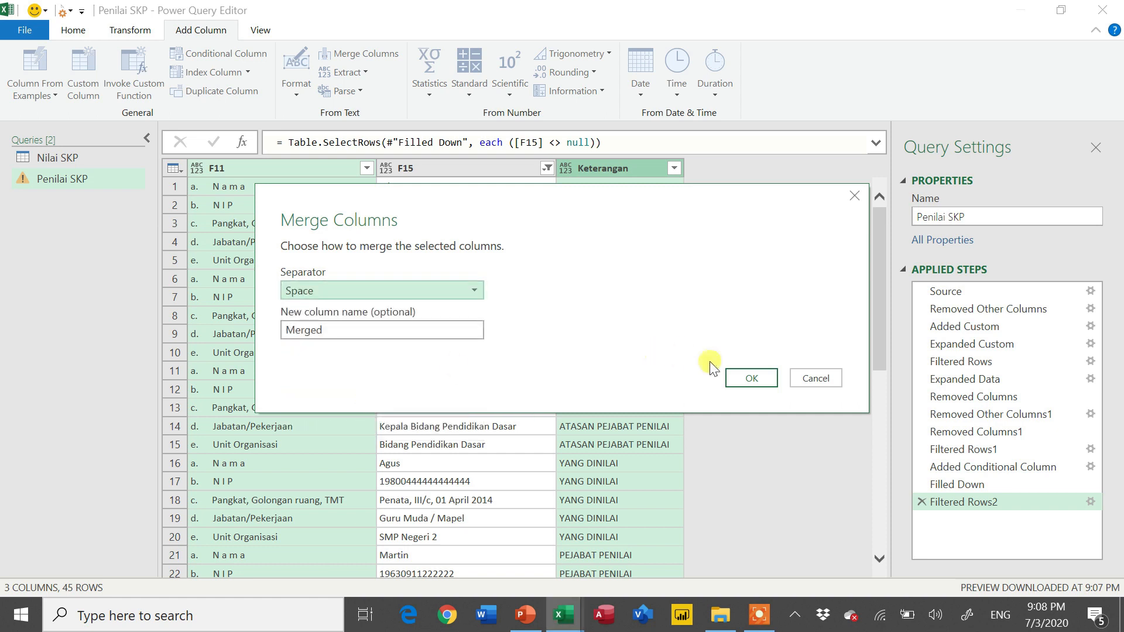
click(742, 378)
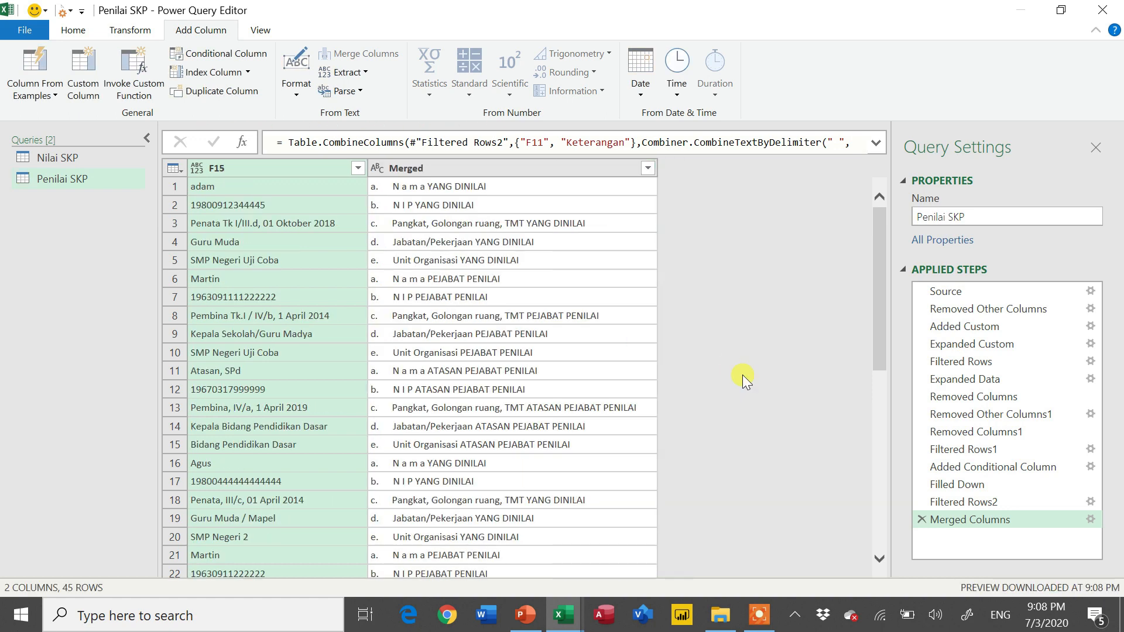
Step: Move the Merged column ahead of F15 and capitalize each word of its text
drag(485, 167, 261, 169)
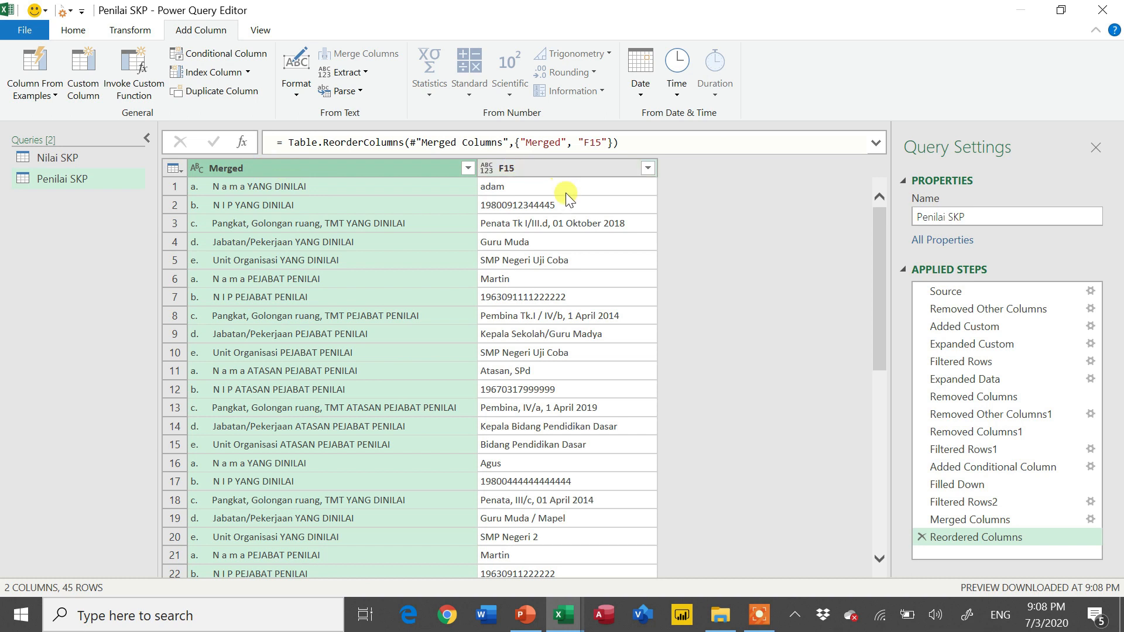
right_click(335, 167)
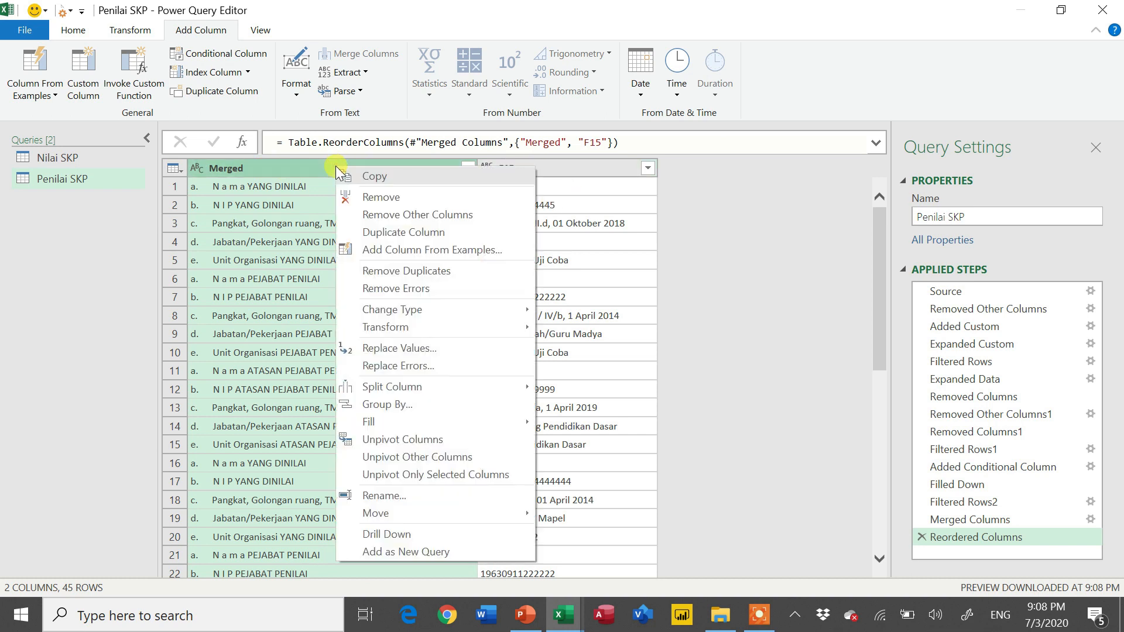
mouse_move(438, 327)
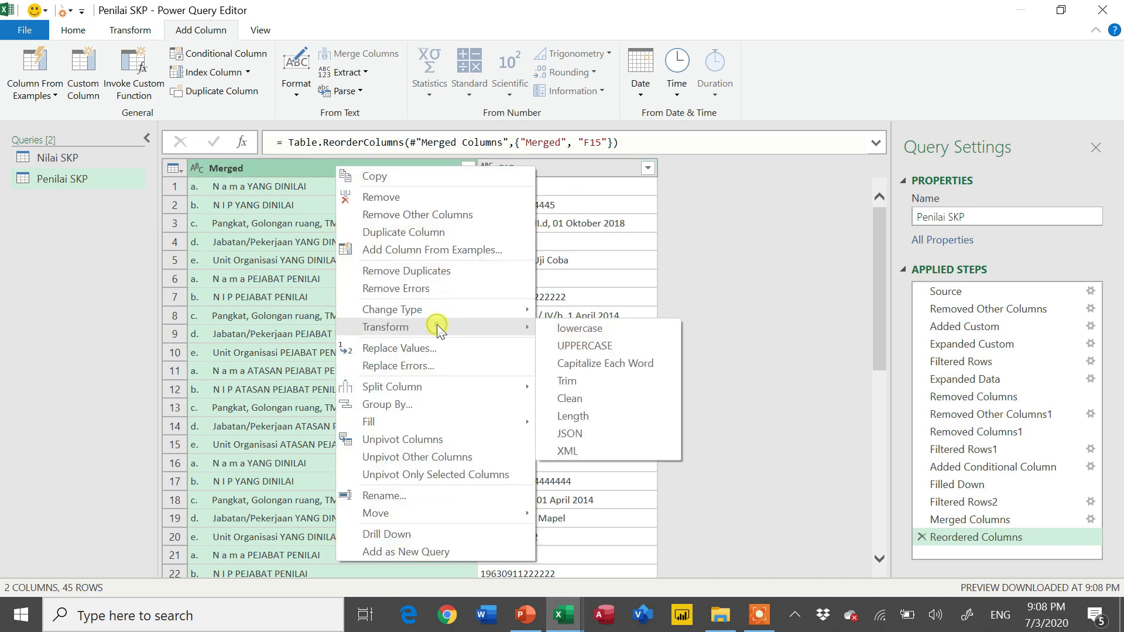
click(589, 367)
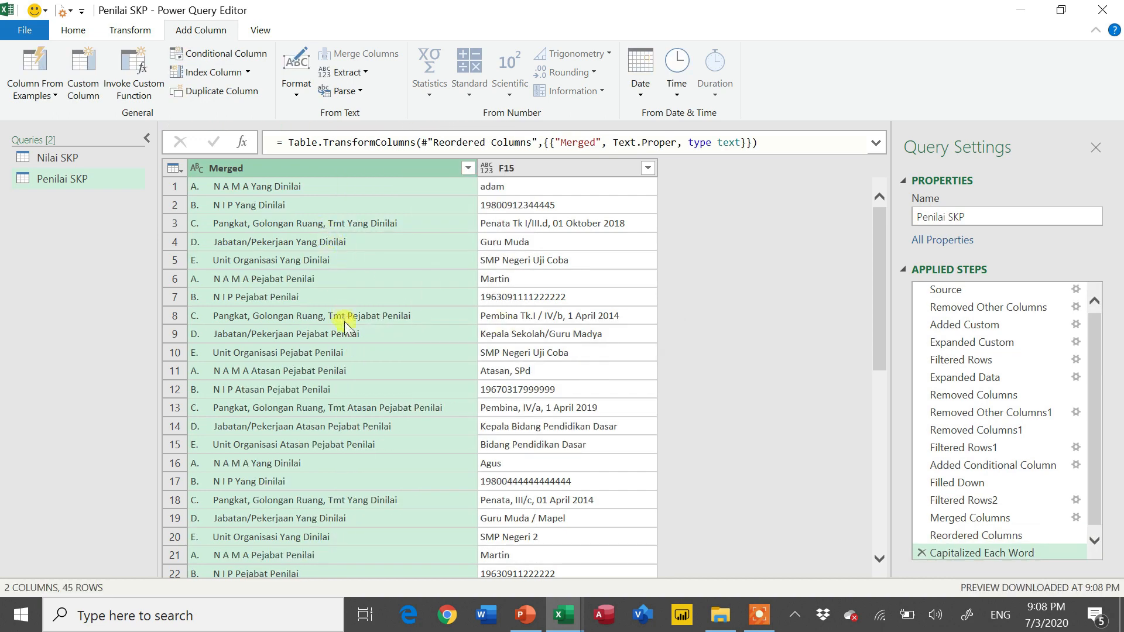
Step: Rename the F15 column to Nama
double_click(527, 168)
text(Nama)
key(Return)
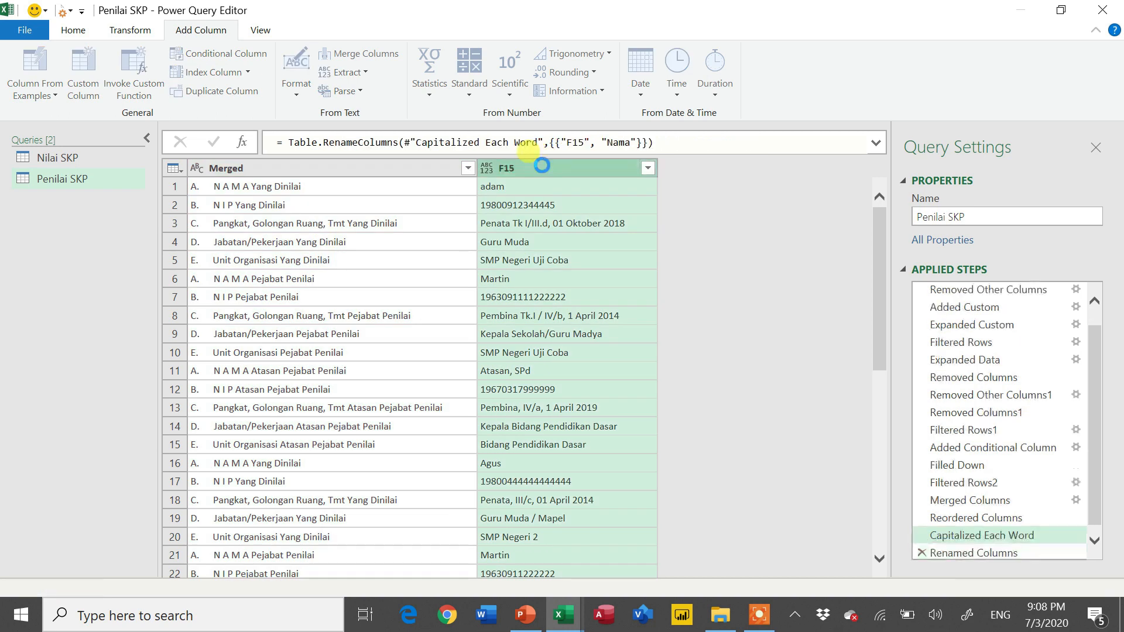
Step: Rename the Merged column as Keterangan
double_click(404, 168)
text(Ketern)
key(BackSpace)
text(angan)
key(Return)
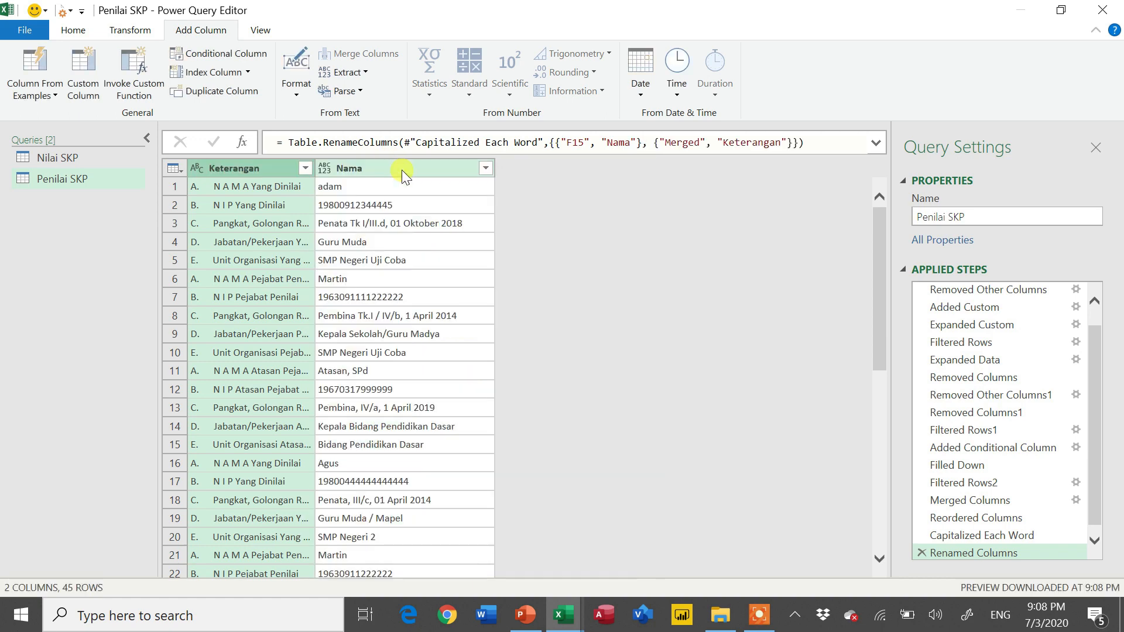
Step: Widen the Keterangan column and examine how its labels correspond to the Nama values through all rows
click(423, 167)
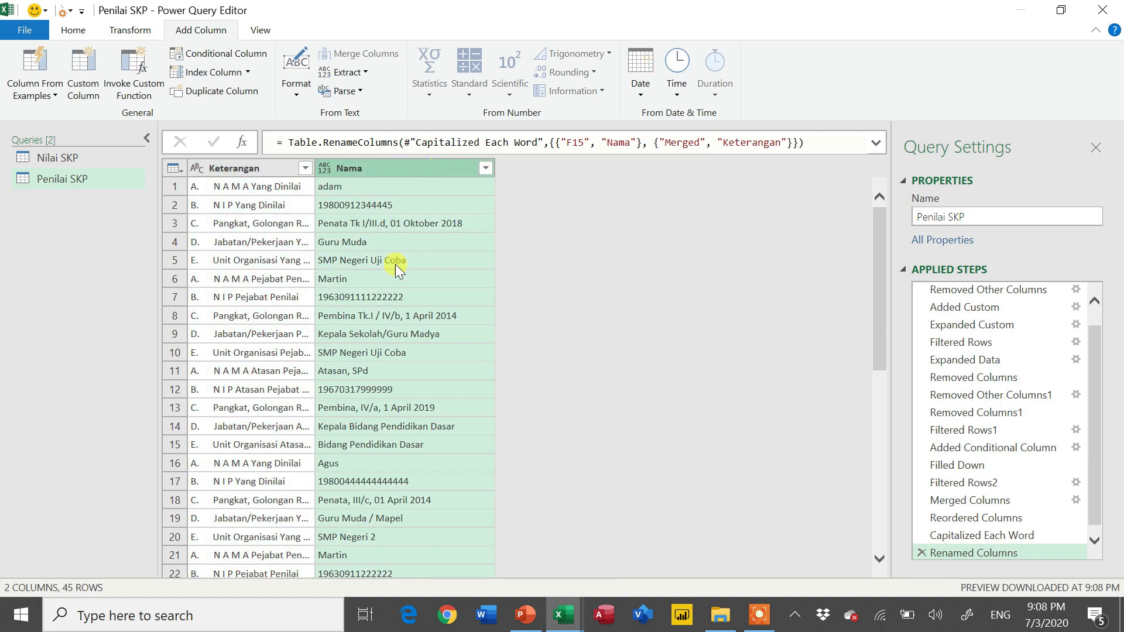
scroll(371, 373, down, 1)
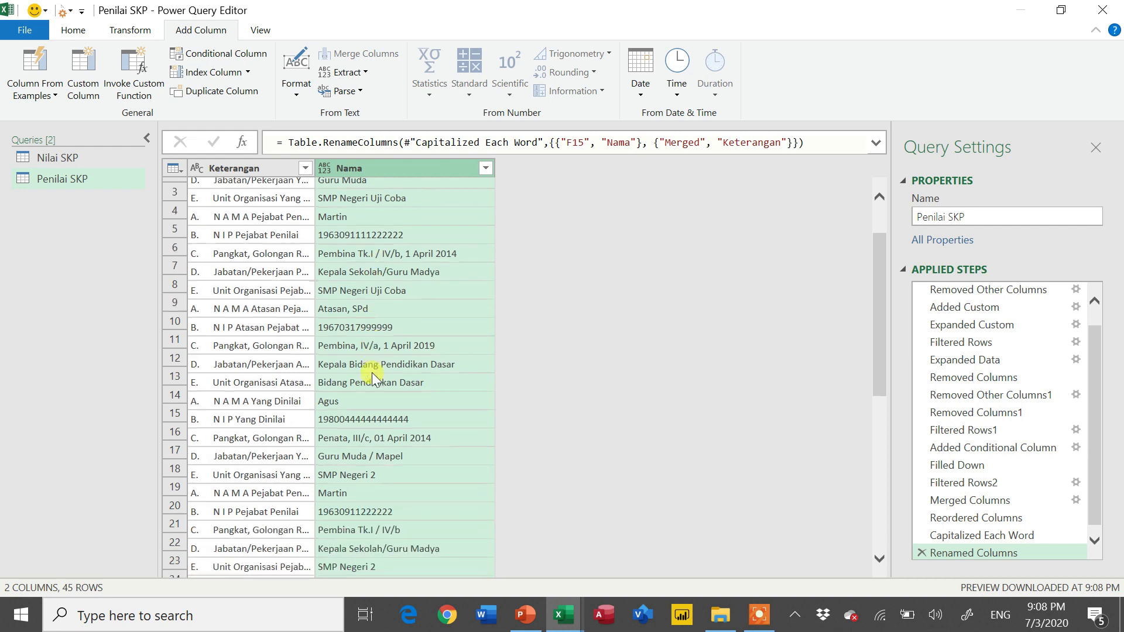
scroll(372, 372, up, 1)
scroll(359, 305, down, 1)
scroll(359, 306, up, 1)
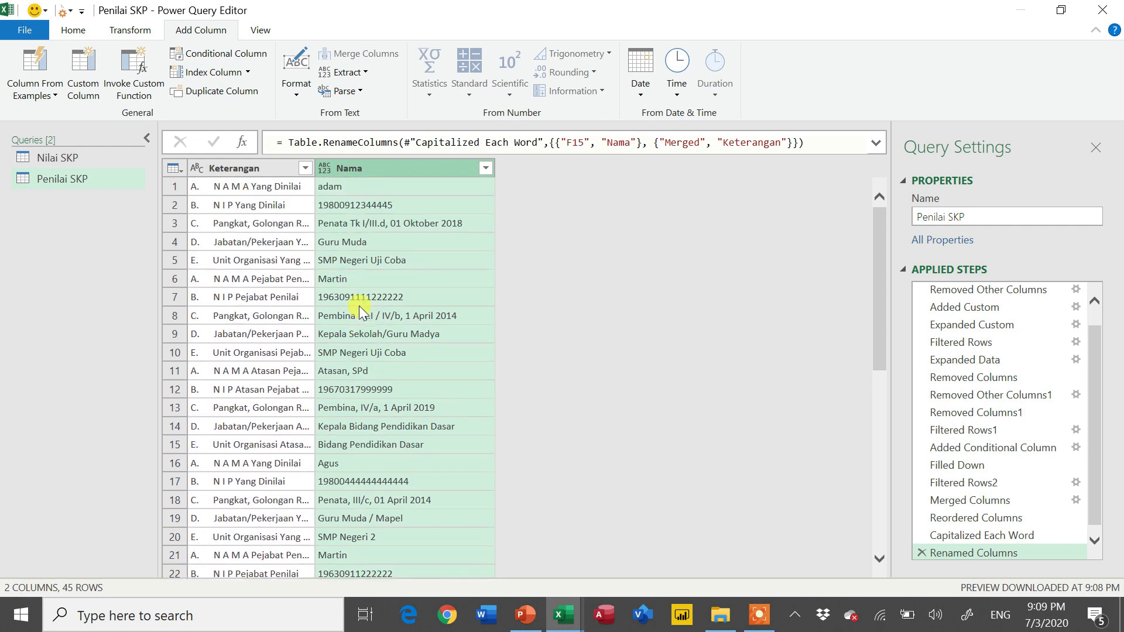
click(290, 274)
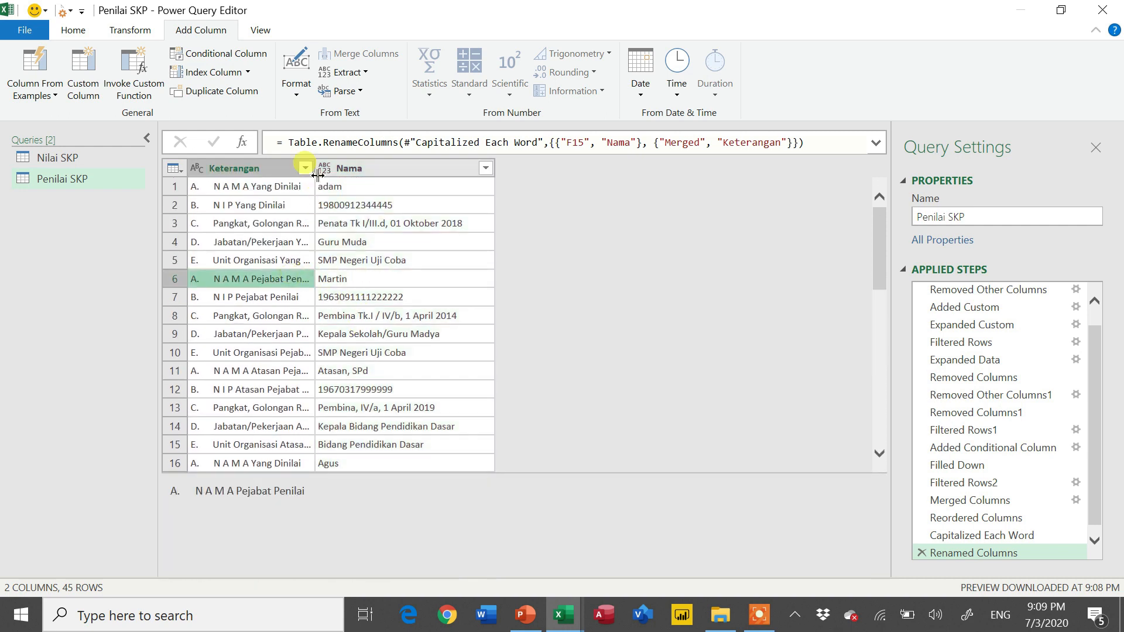
drag(314, 168, 413, 174)
scroll(462, 294, down, 3)
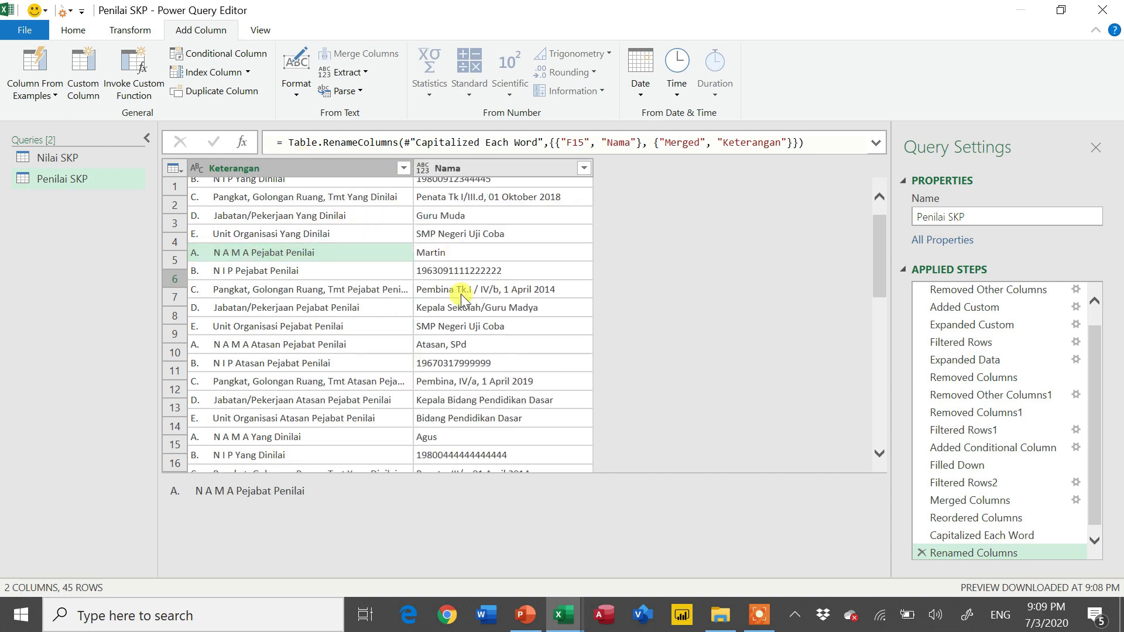
scroll(462, 294, down, 3)
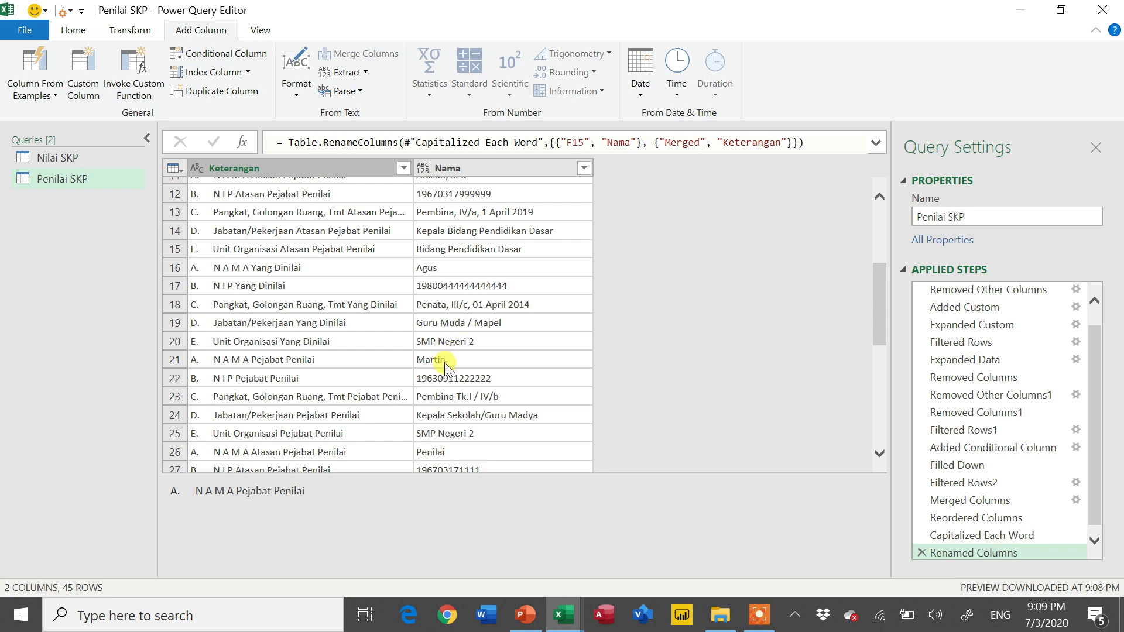
scroll(446, 351, down, 8)
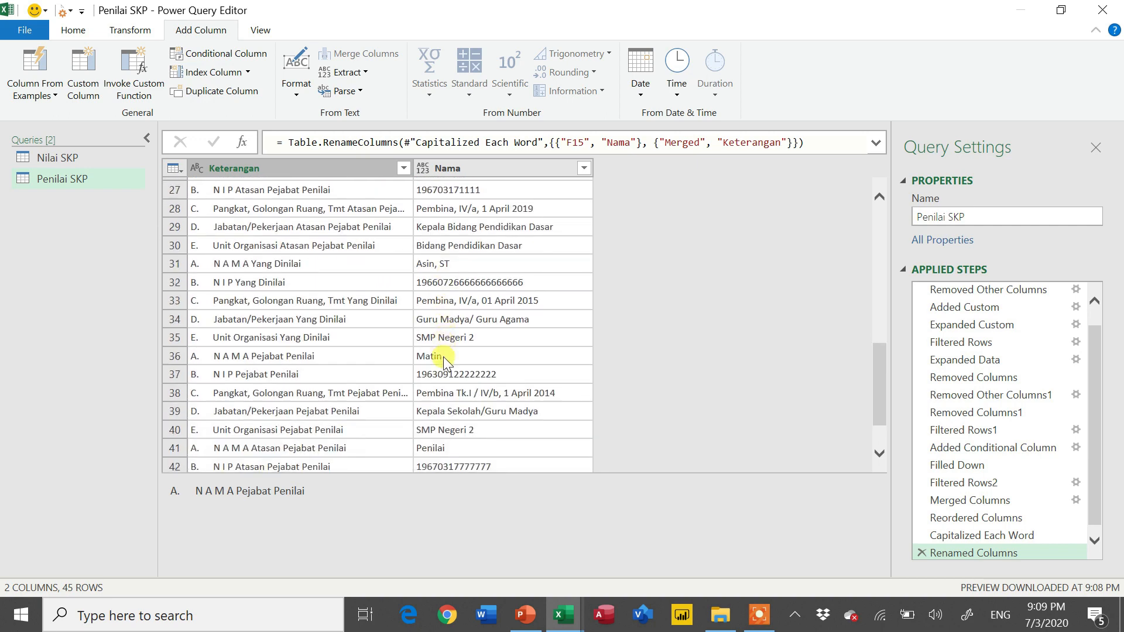
scroll(444, 356, up, 5)
scroll(452, 242, up, 5)
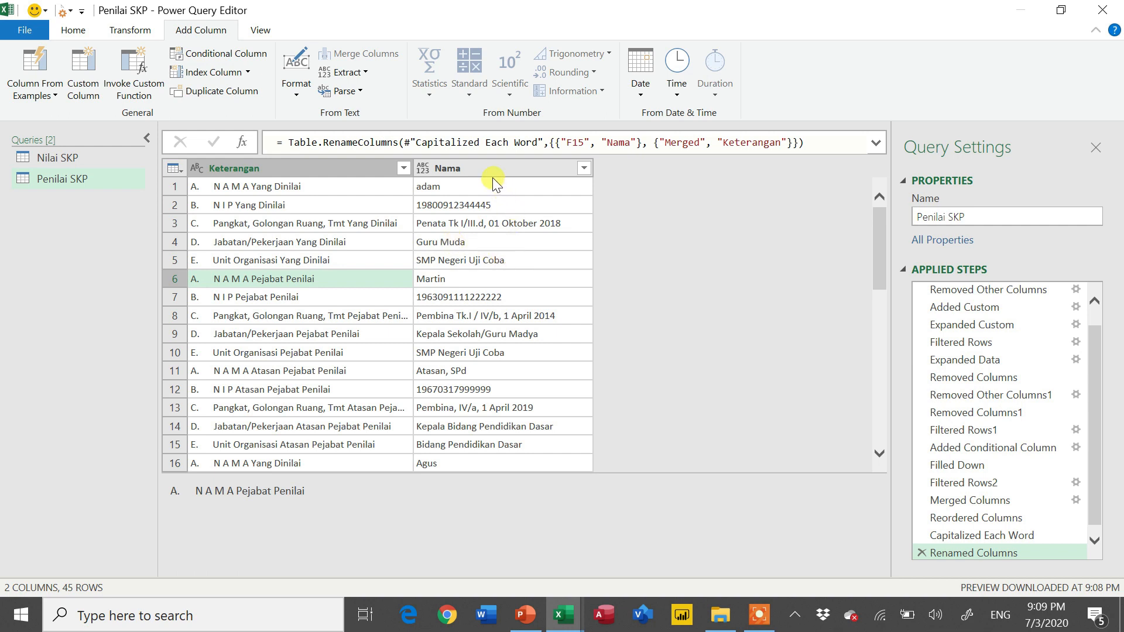
Step: Add an index column starting from 0 to the Penilai SKP query
click(480, 170)
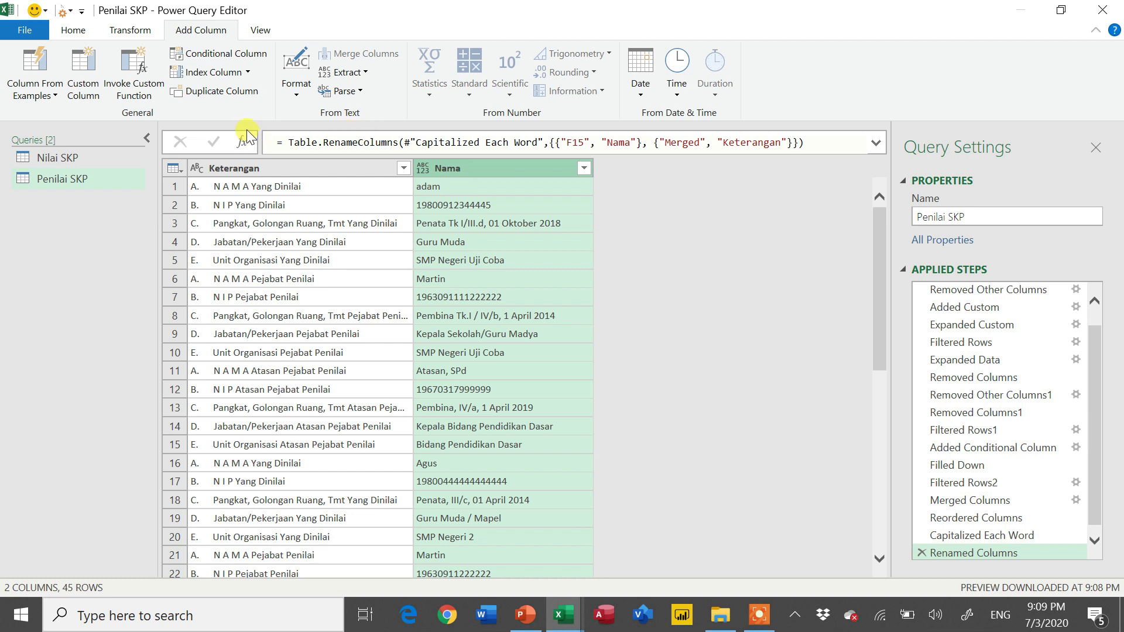
click(223, 80)
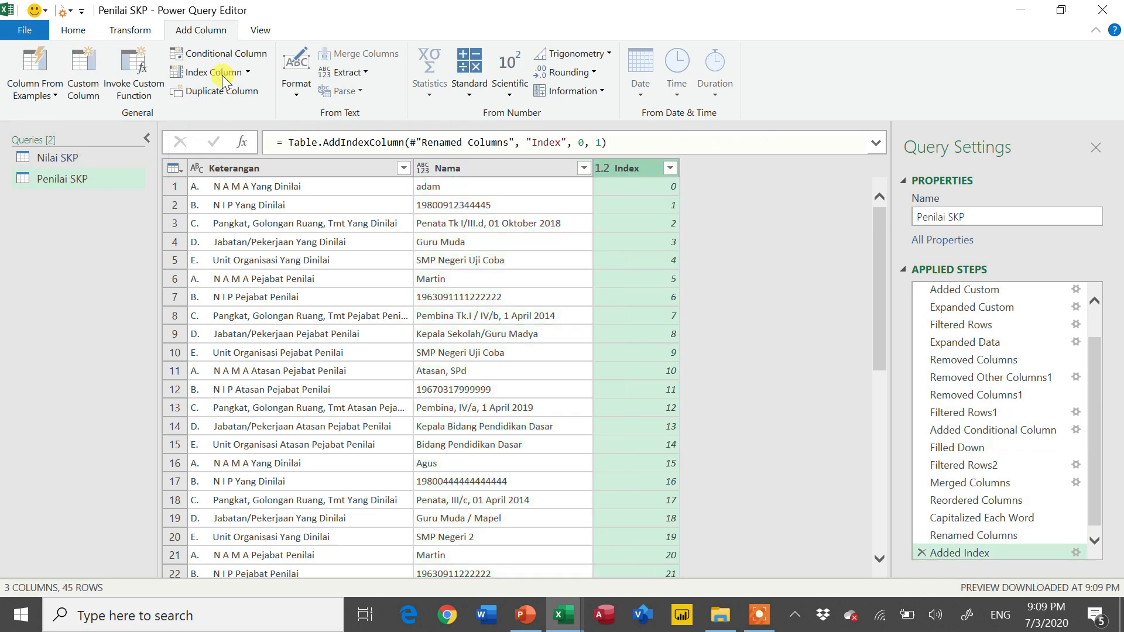
scroll(646, 311, down, 1)
scroll(646, 311, up, 1)
Step: Examine the Nama values alongside their index numbers for each employee's block of rows
click(497, 170)
scroll(535, 308, down, 4)
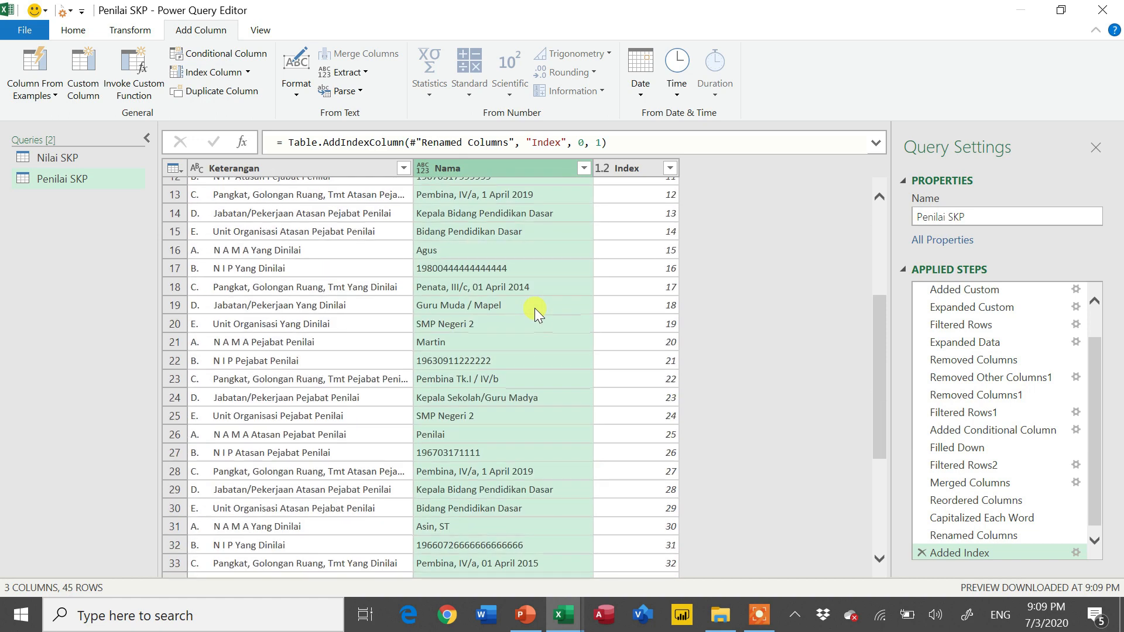
scroll(535, 308, up, 3)
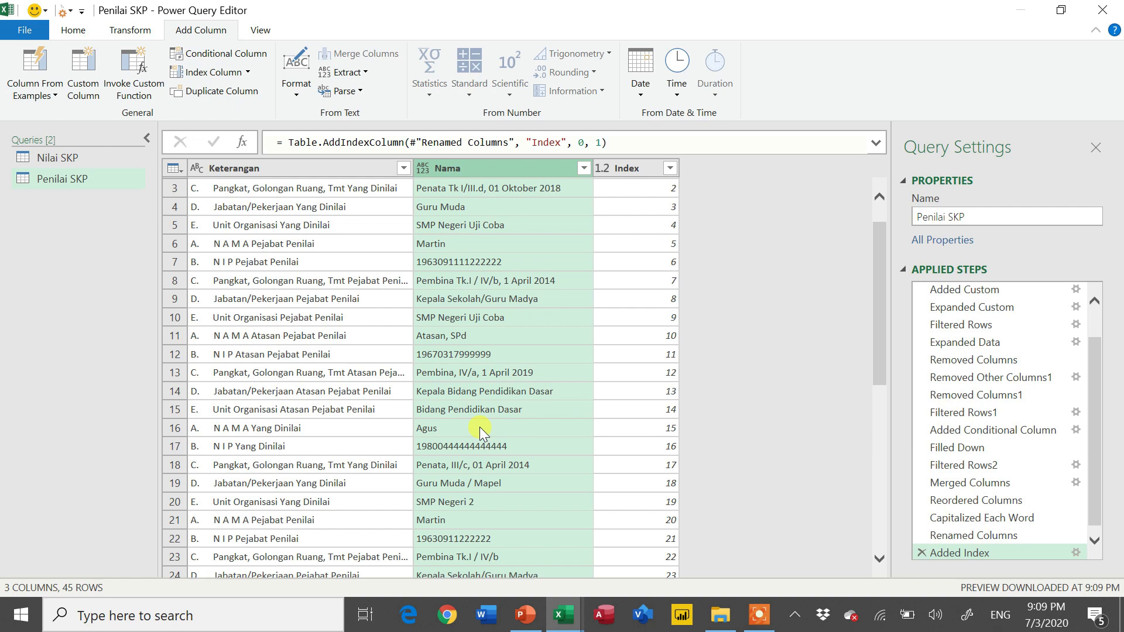
scroll(479, 427, down, 7)
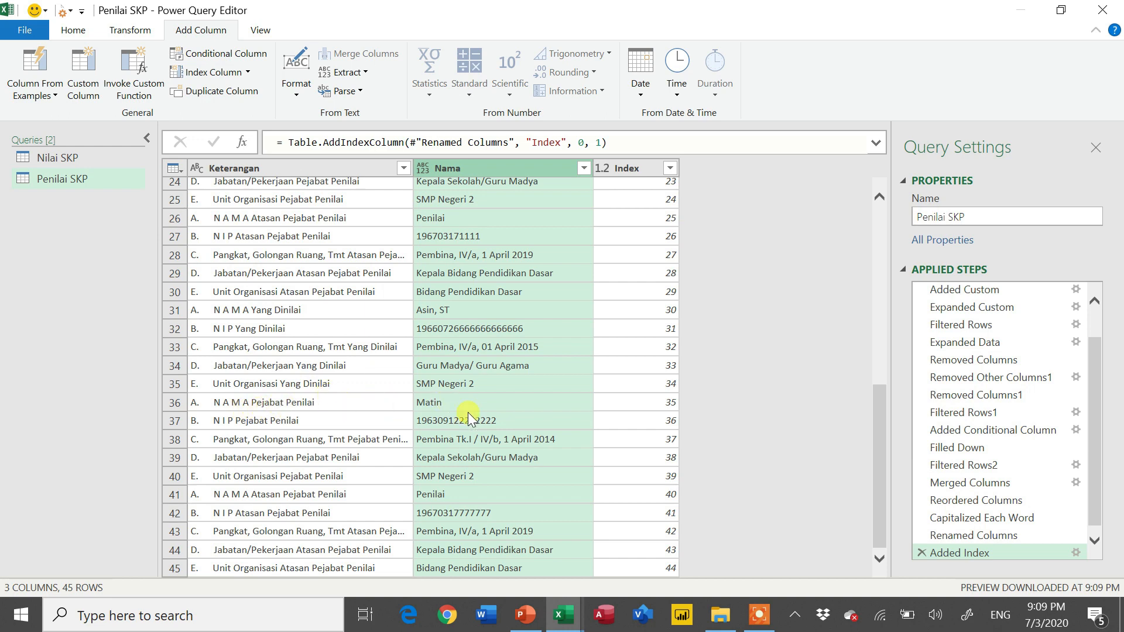
scroll(469, 412, up, 7)
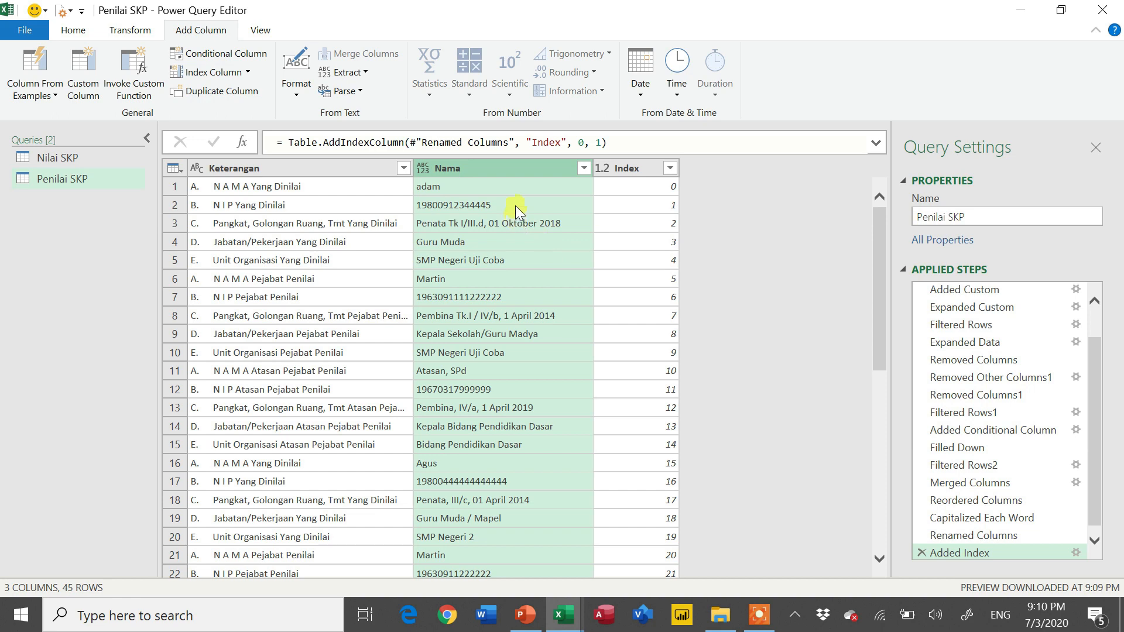
scroll(455, 272, down, 5)
scroll(455, 272, up, 5)
Step: Filter Keterangan to only N A M A Atasan Pejabat Penilai, N A M A Pejabat Penilai, N A M A Yang Dinilai and N I P Yang Dinilai
click(366, 172)
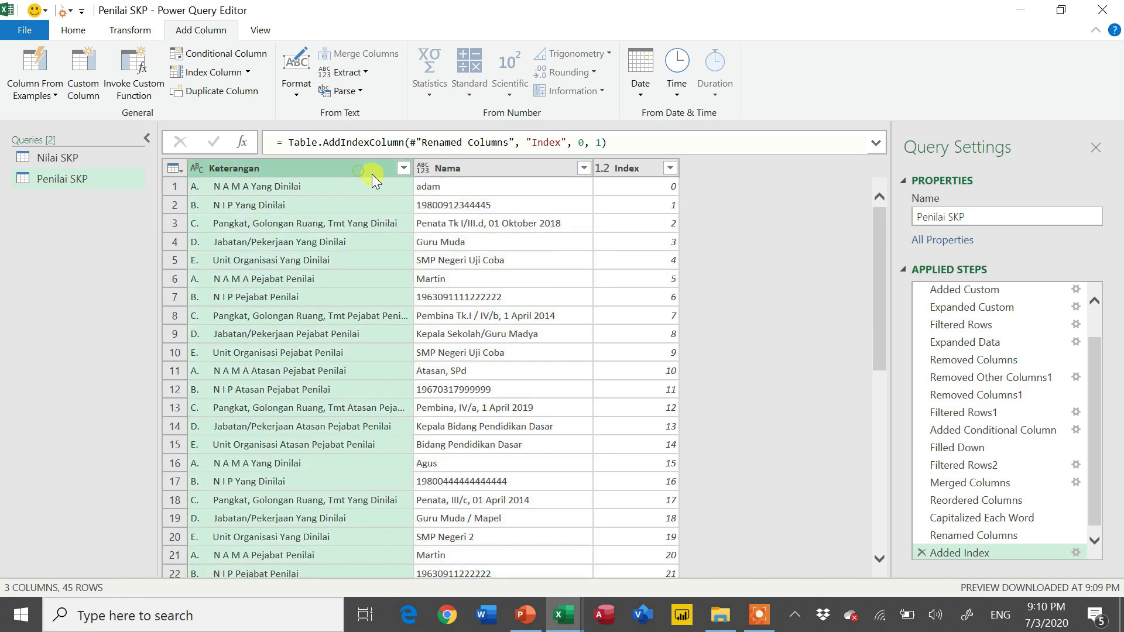
click(403, 168)
click(155, 349)
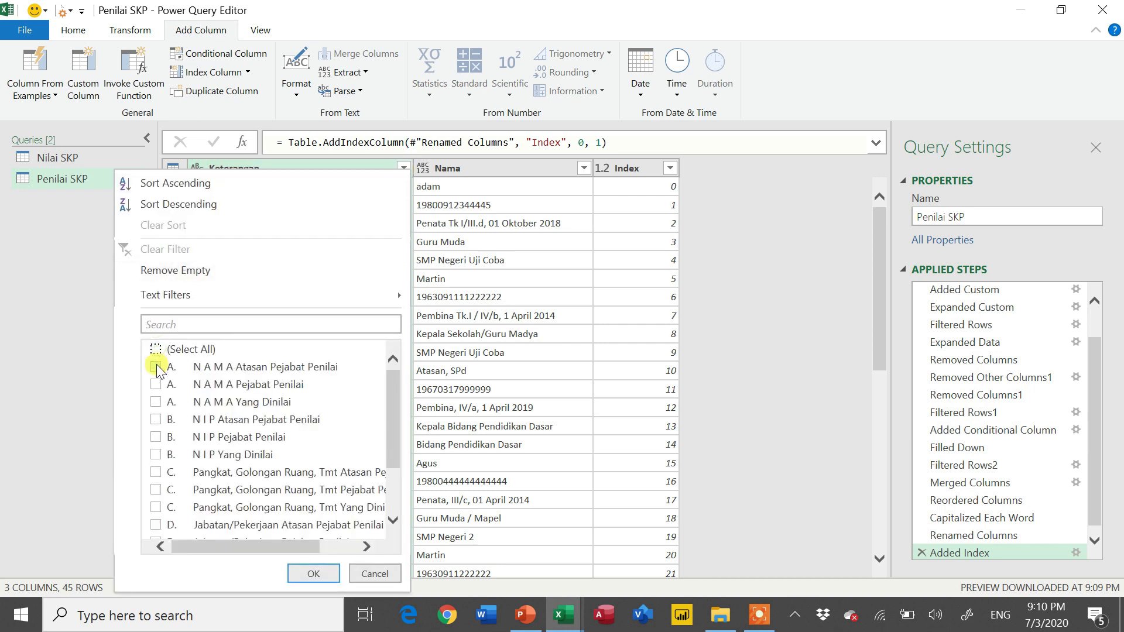
click(155, 402)
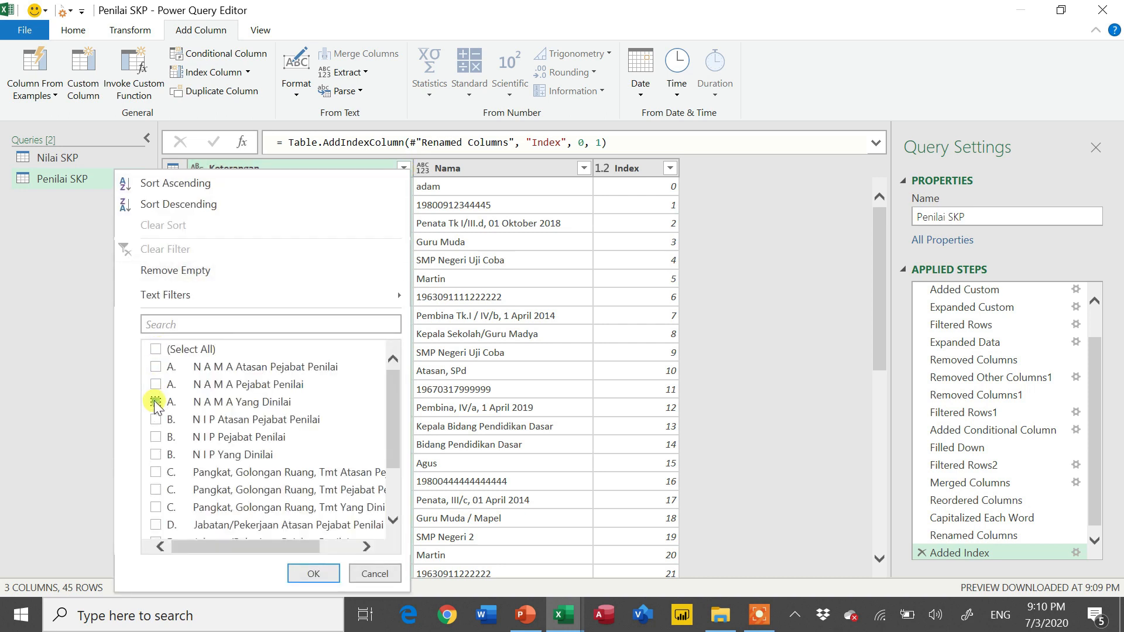
click(156, 369)
click(169, 458)
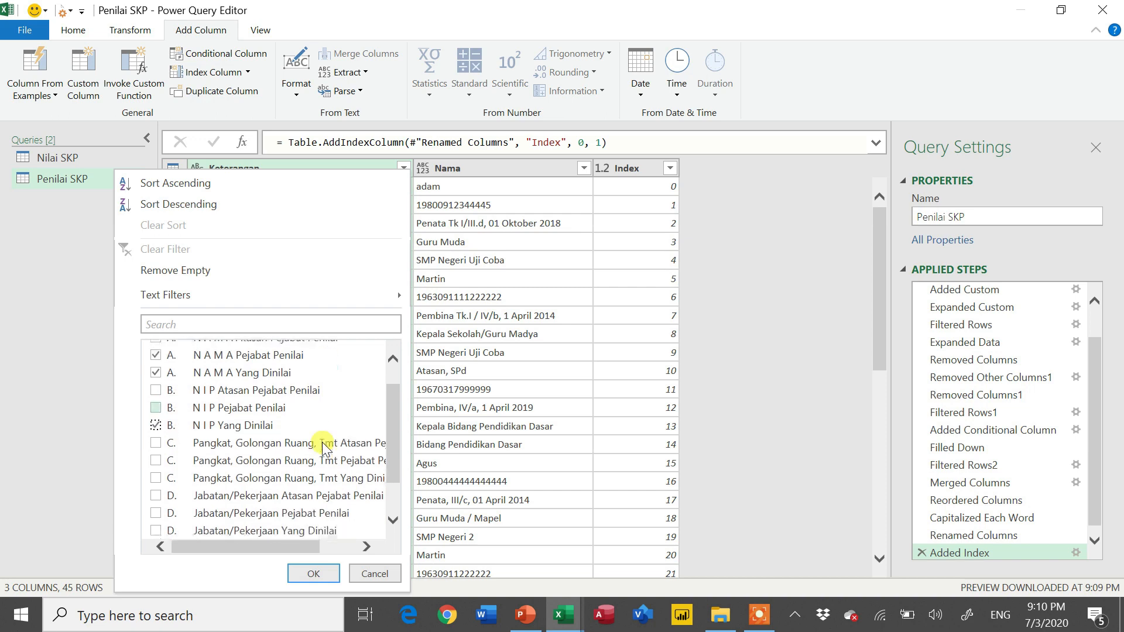
scroll(324, 448, down, 3)
scroll(323, 448, up, 3)
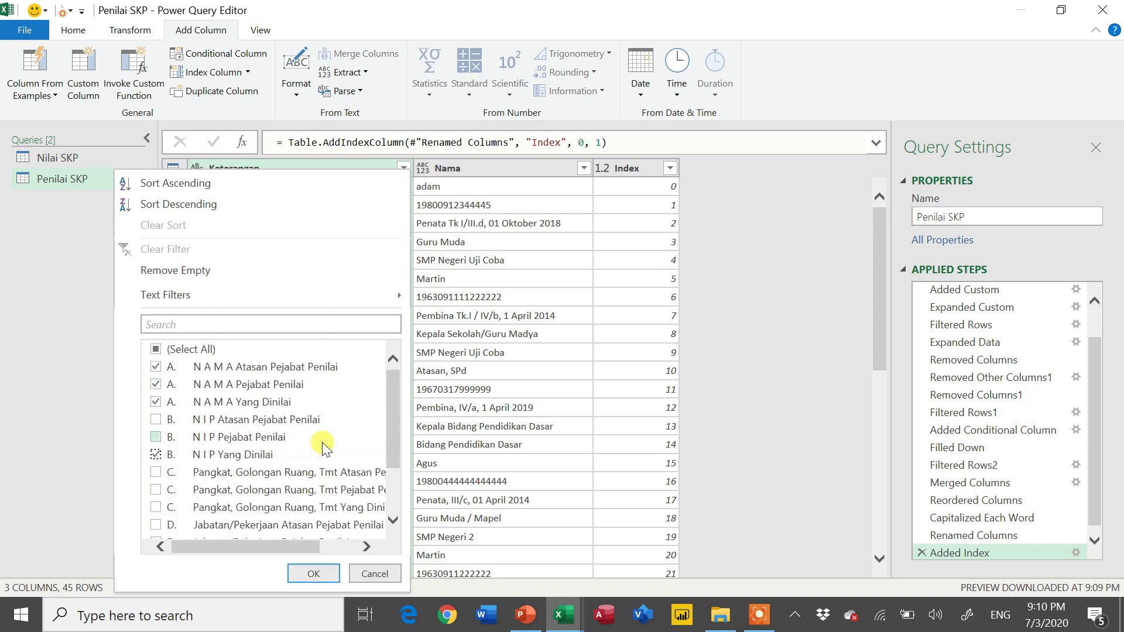
click(313, 574)
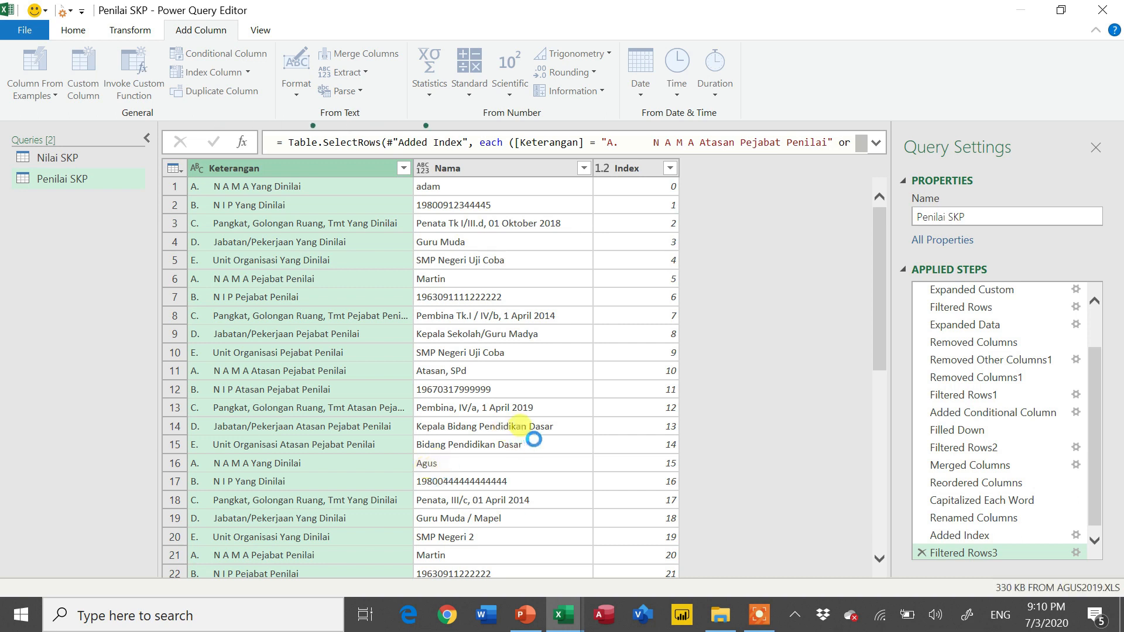
Step: Merge the Index and Nama columns, in that order, into a column named Merged with the custom separator "..."
click(620, 168)
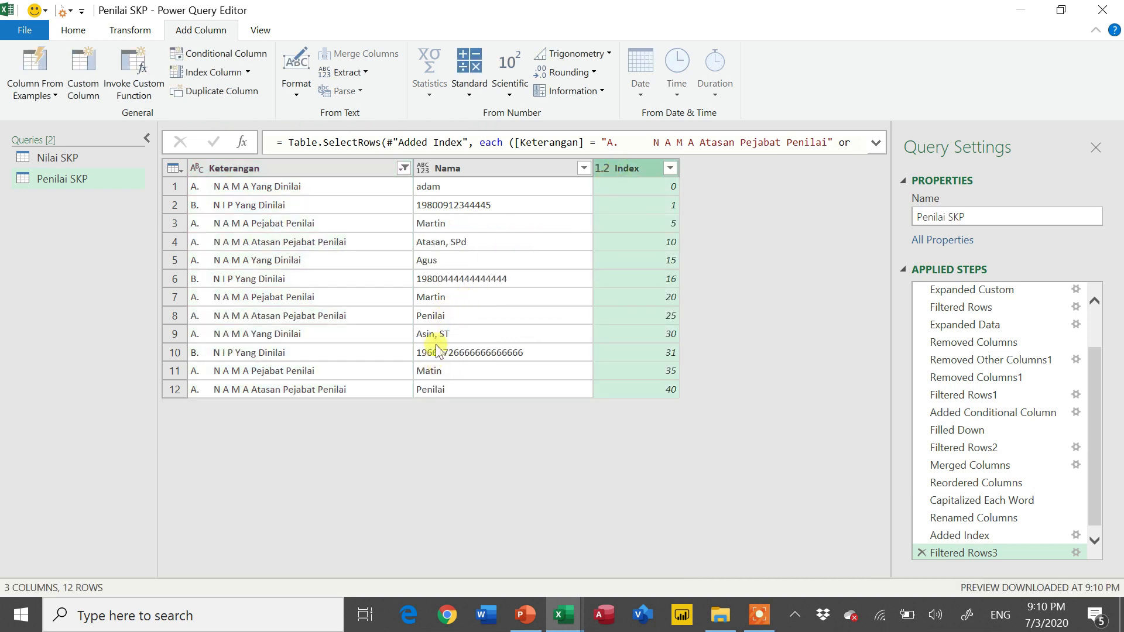
ctrl+click(479, 170)
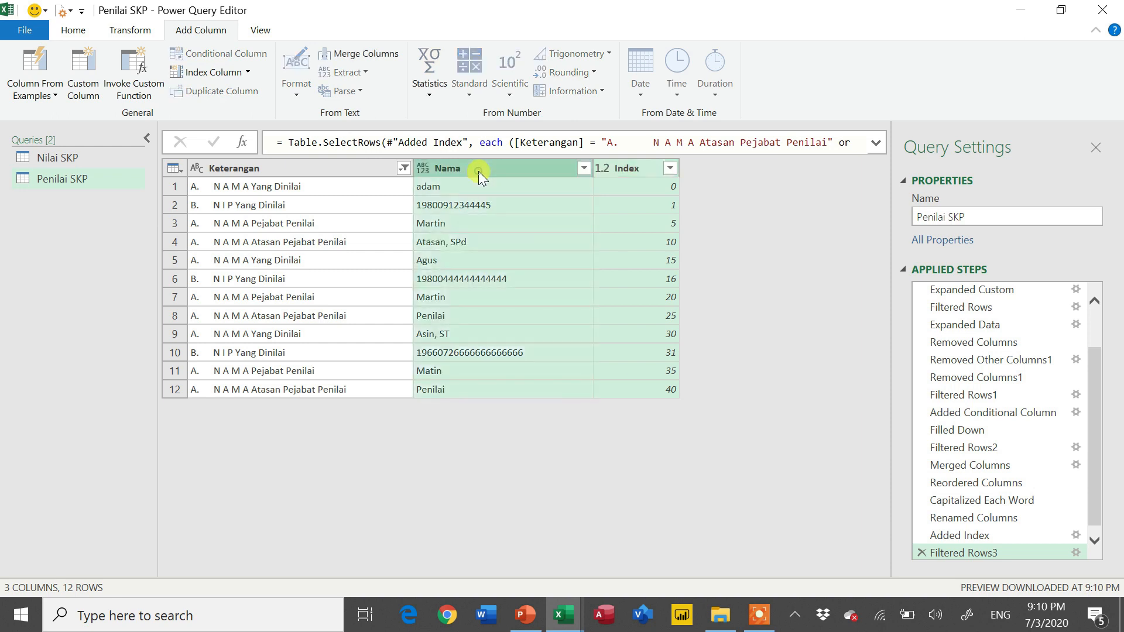
right_click(479, 171)
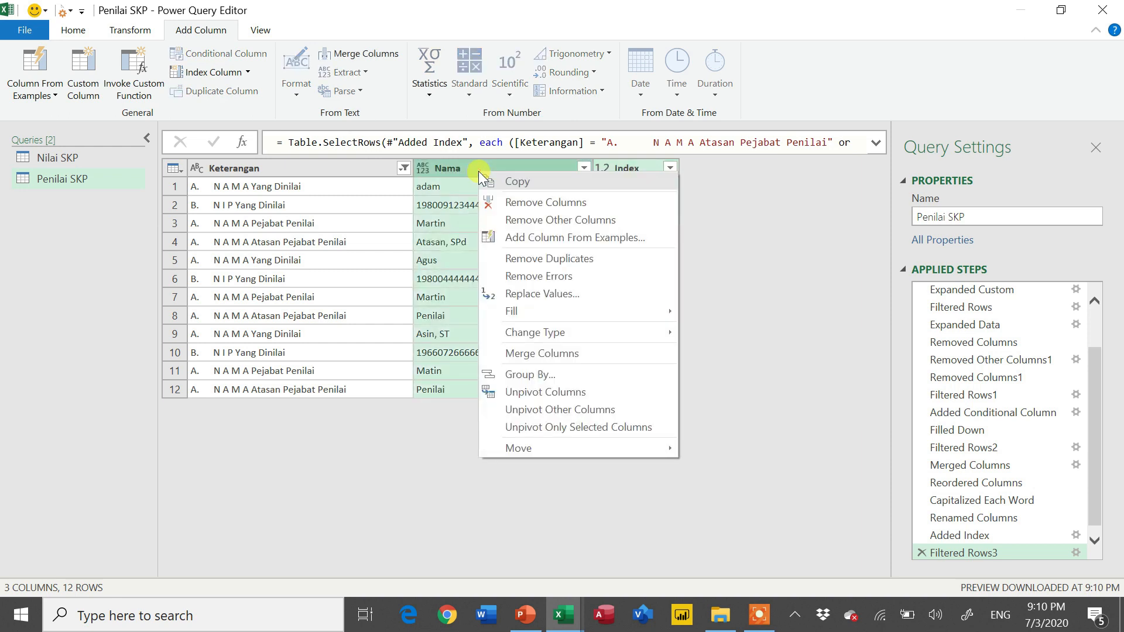
click(553, 351)
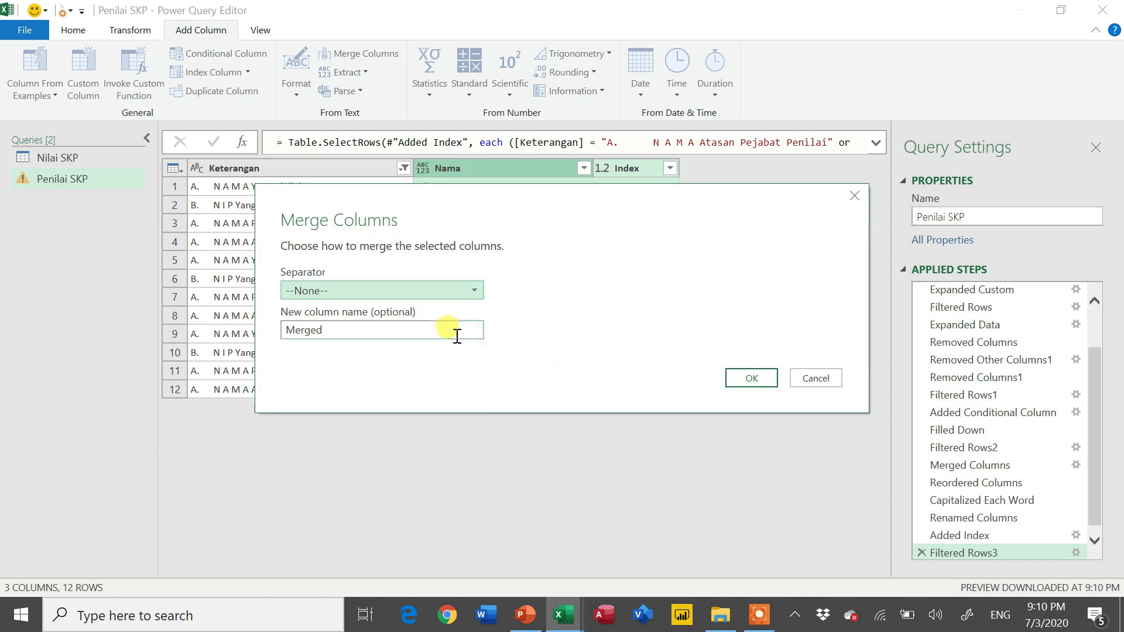
click(446, 289)
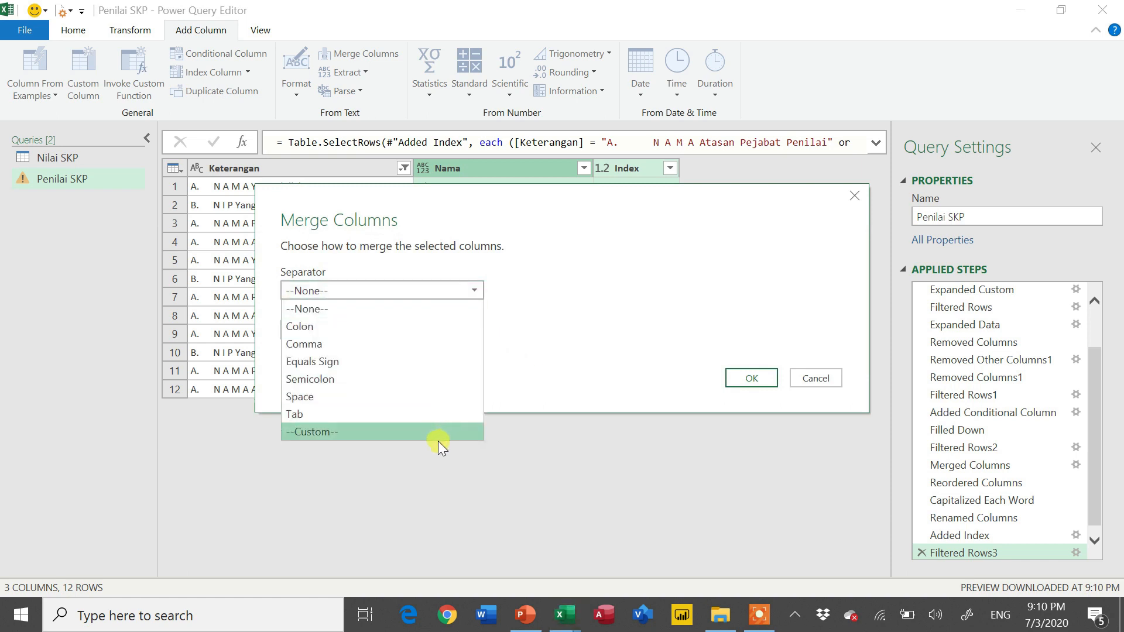
click(438, 441)
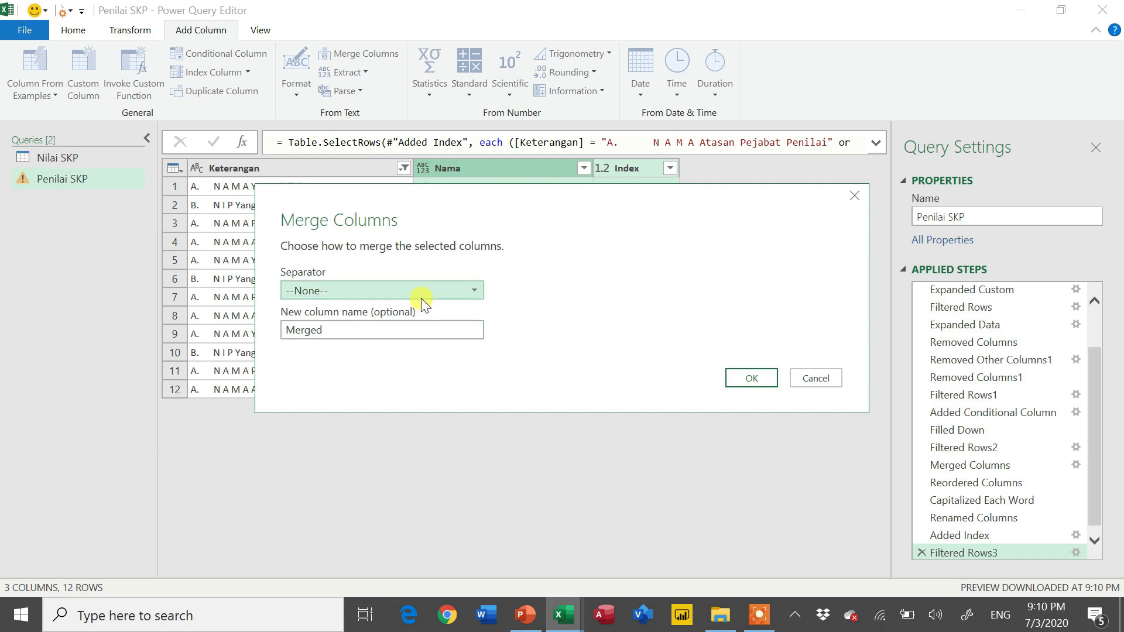
click(405, 291)
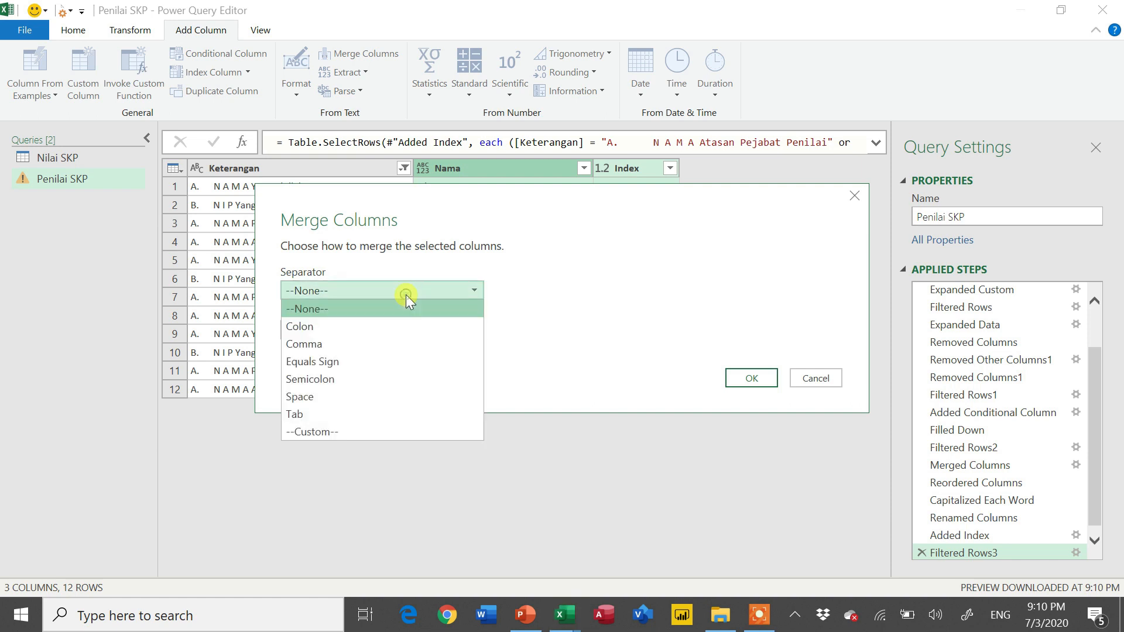
click(390, 433)
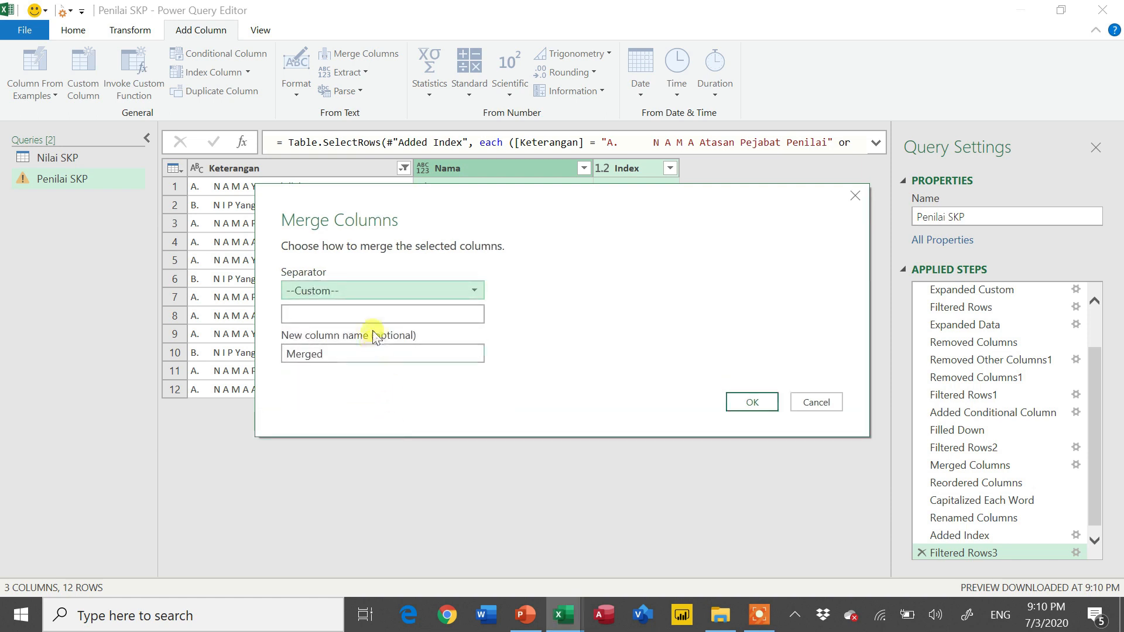
click(370, 315)
text(...)
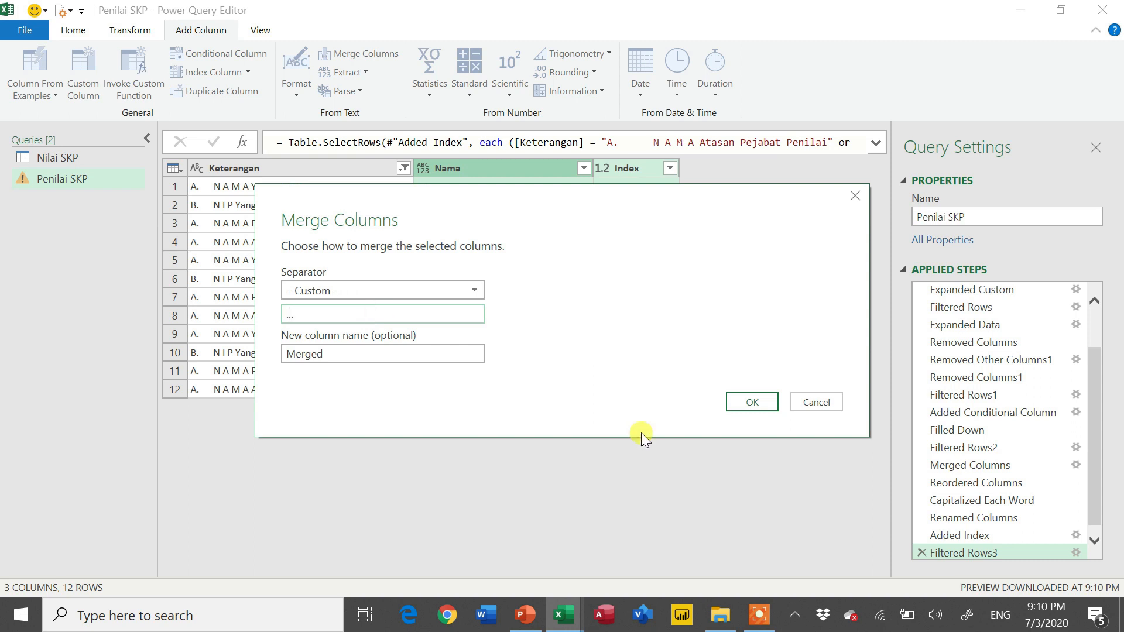
click(756, 398)
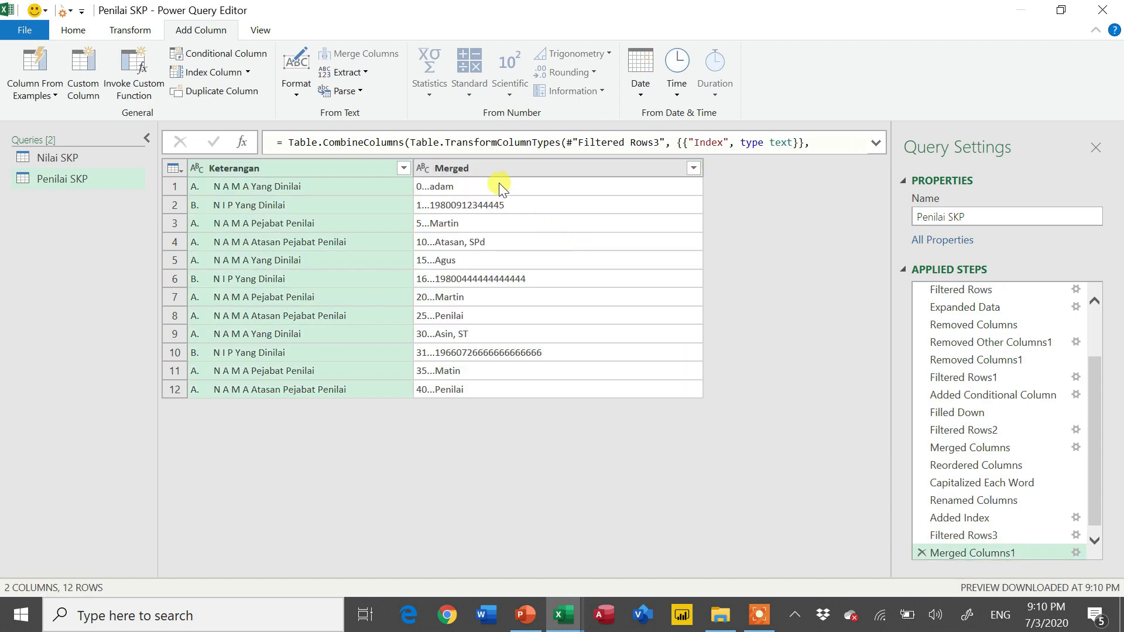
Step: Pivot the Keterangan column using Merged as the values column
click(365, 162)
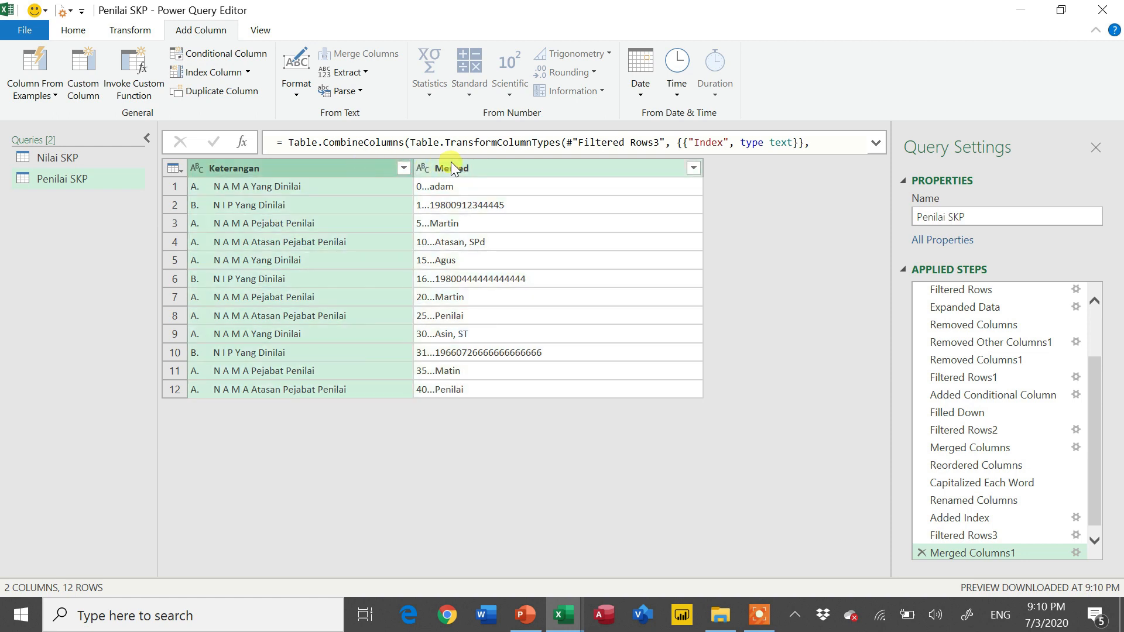
click(451, 162)
ctrl+click(376, 167)
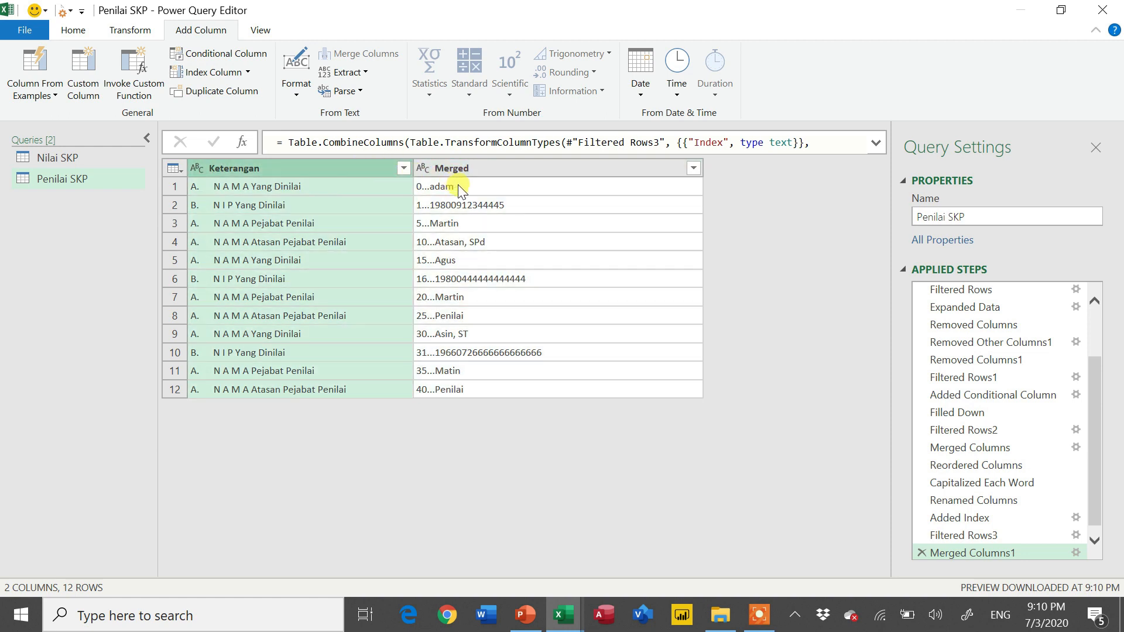
click(286, 143)
click(143, 29)
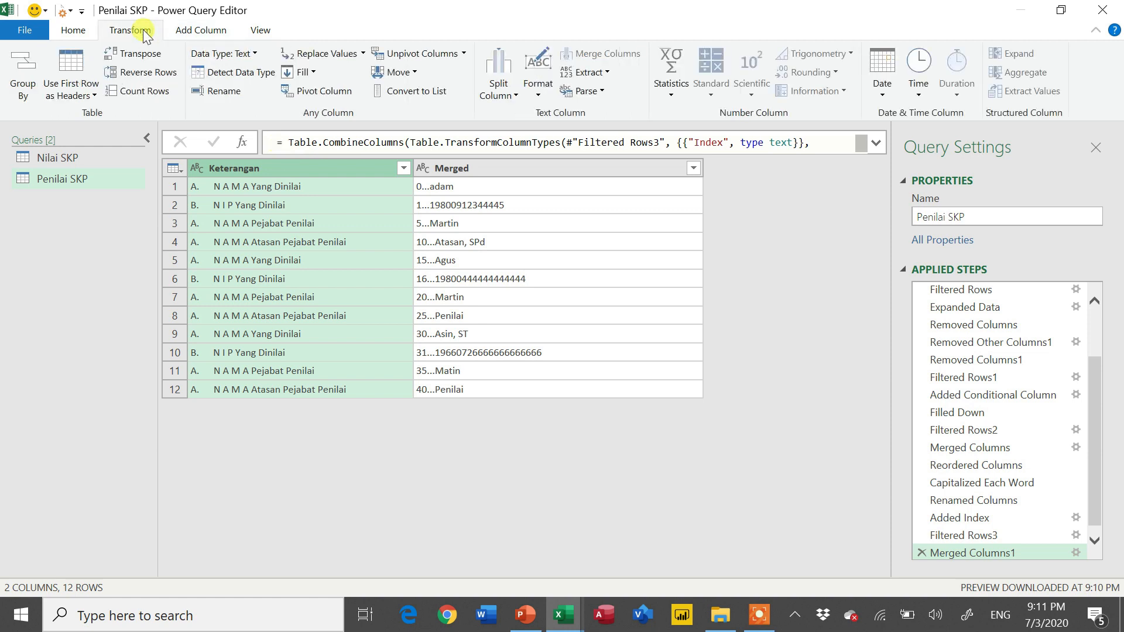
click(331, 91)
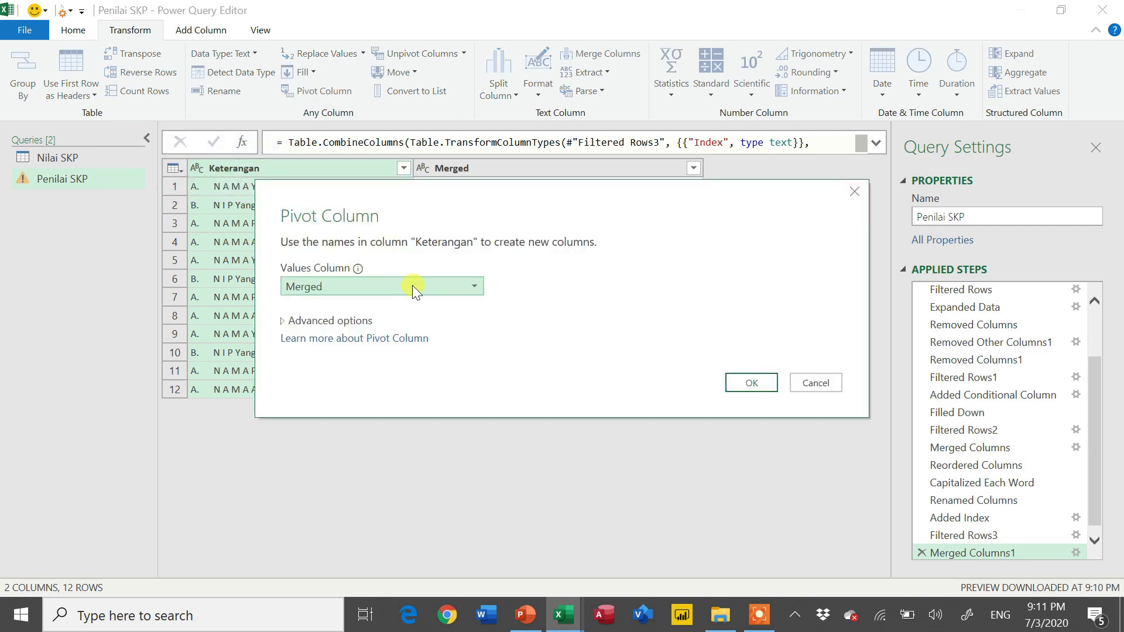
click(749, 383)
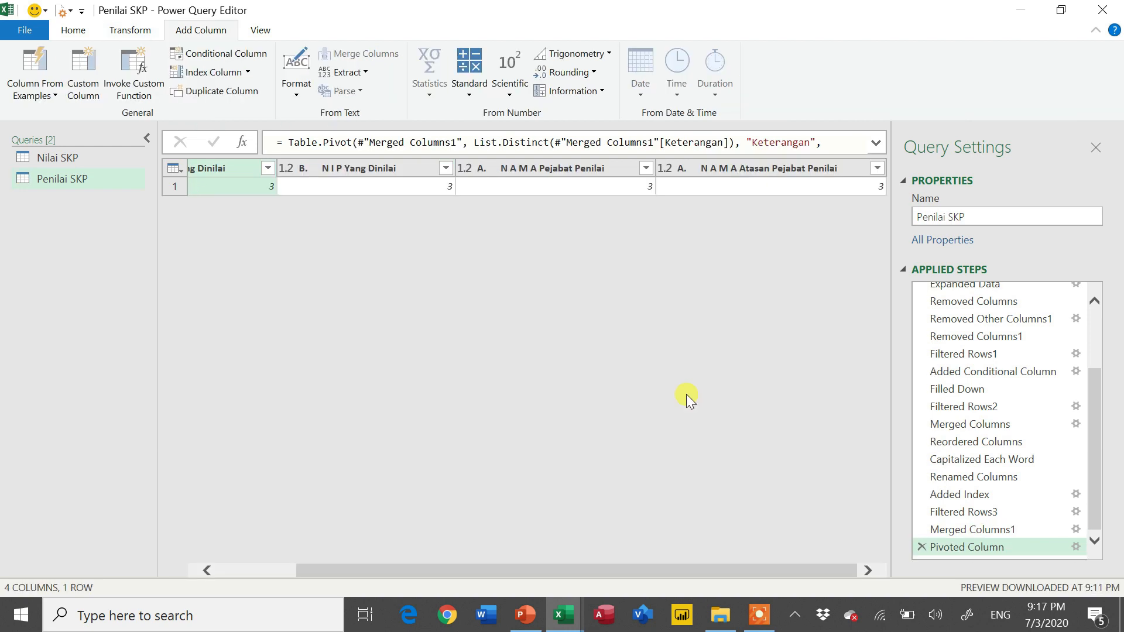
Step: Change the aggregation function in the Pivoted Column step's formula to List.Distinct
click(876, 144)
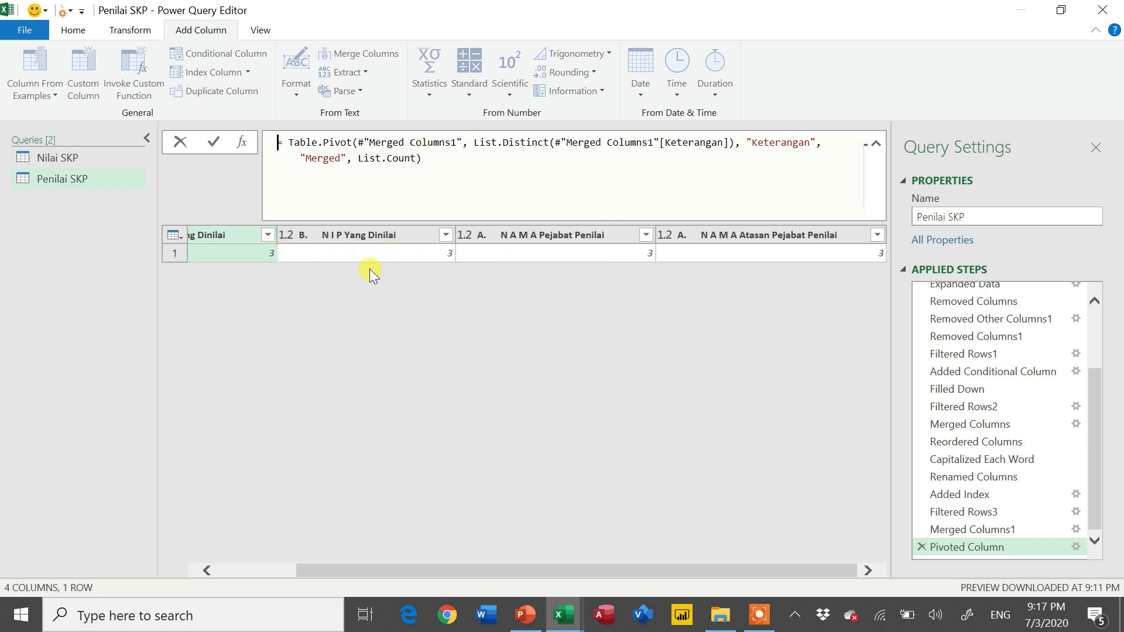
click(424, 160)
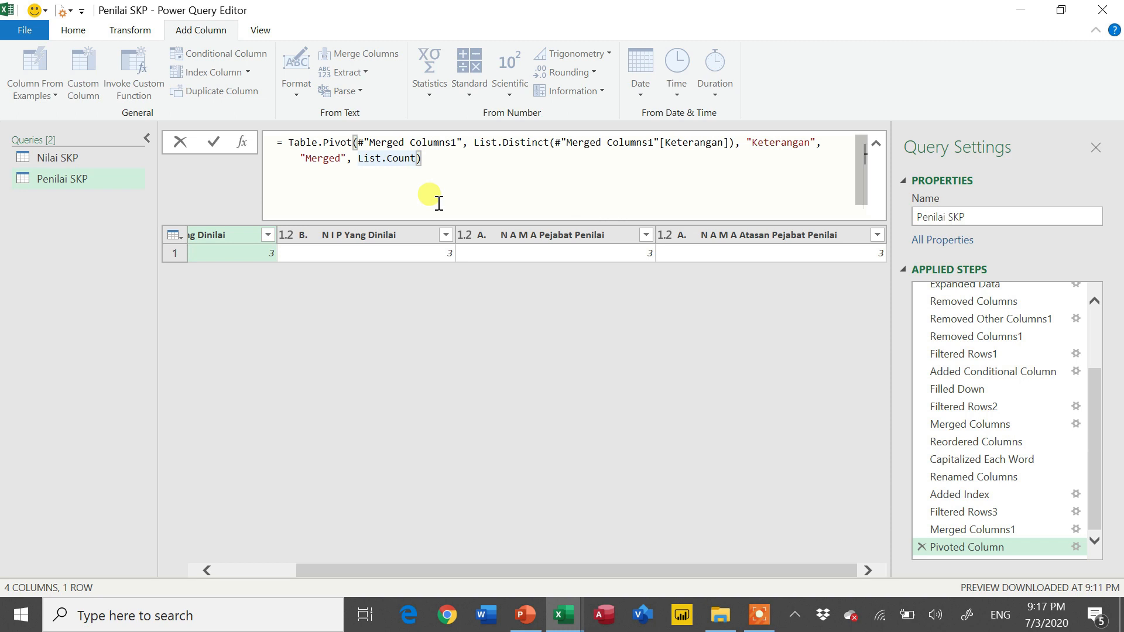
key(ctrl+shift+Left)
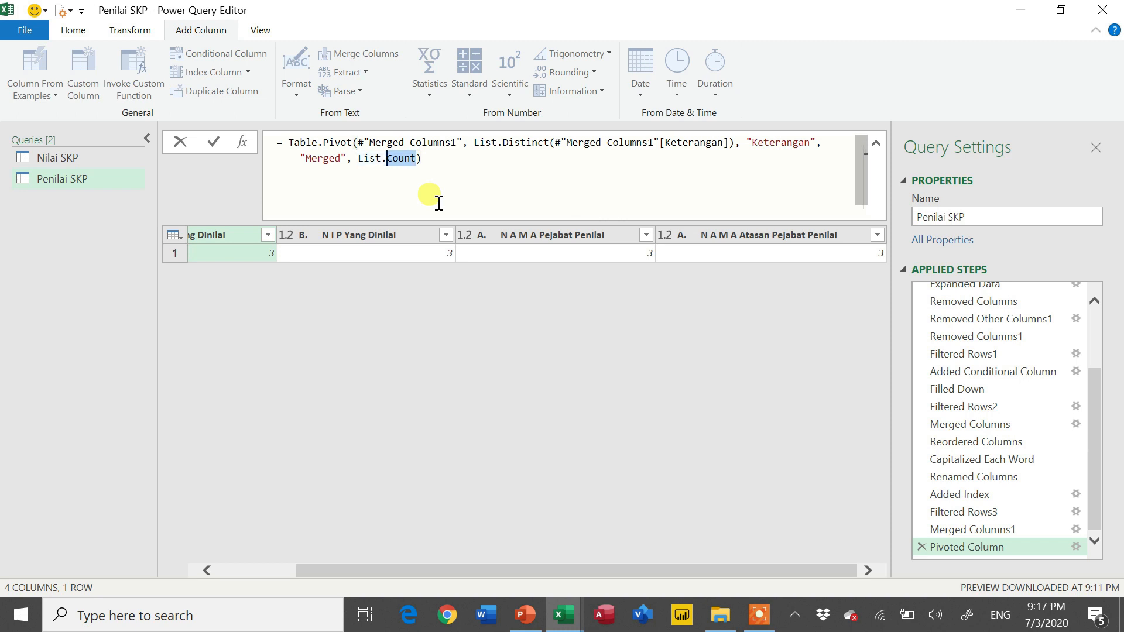
key(BackSpace)
text(D)
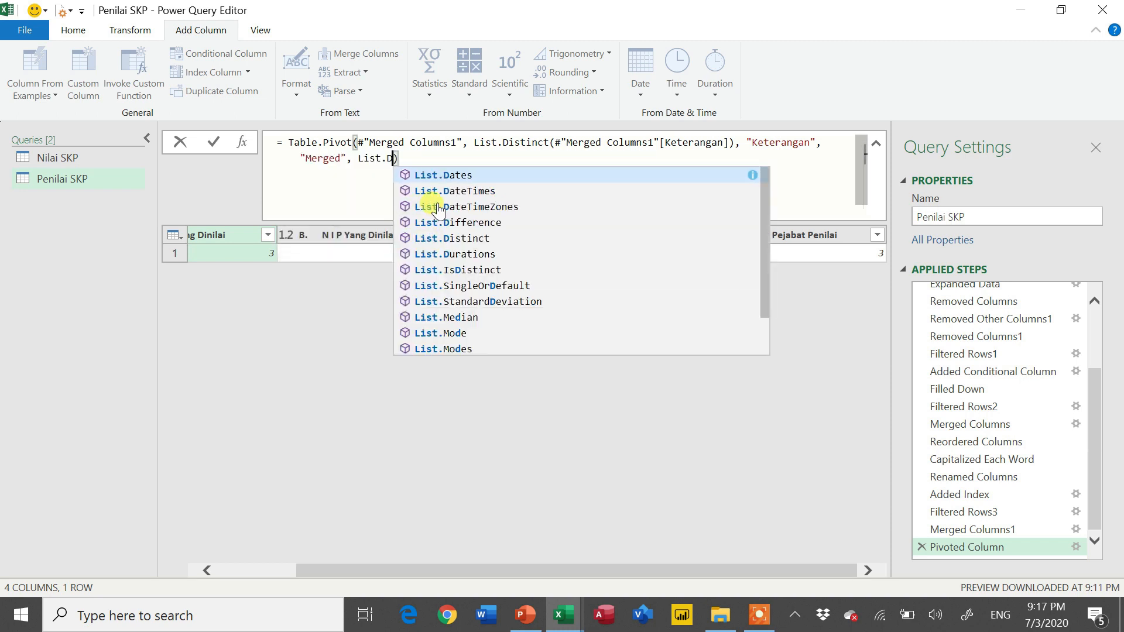
text(is)
key(Tab)
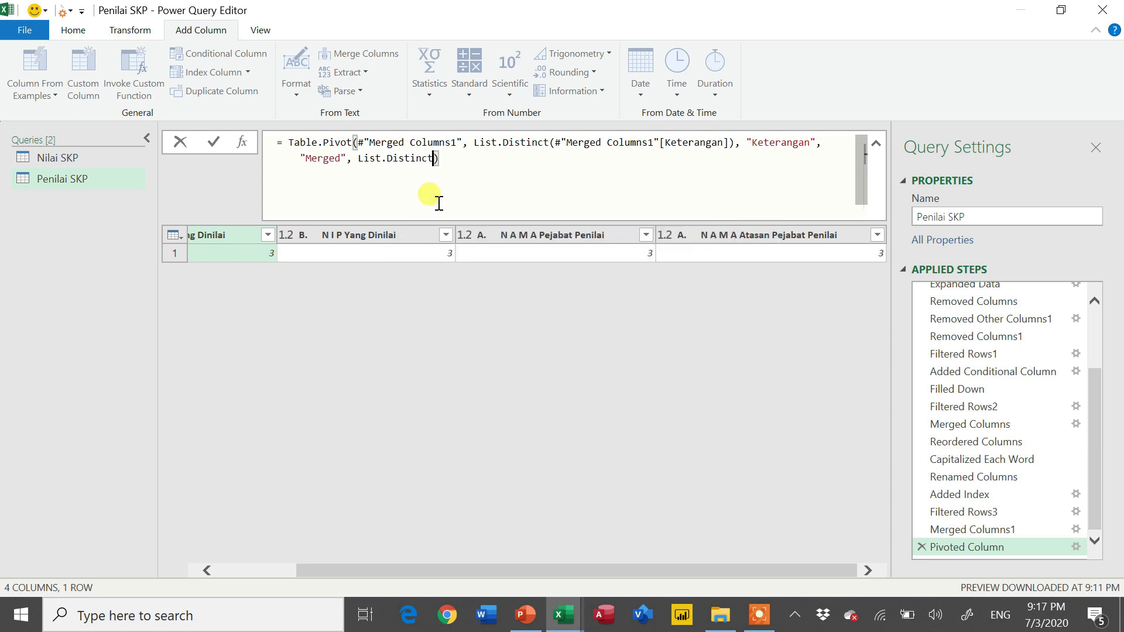
key(Return)
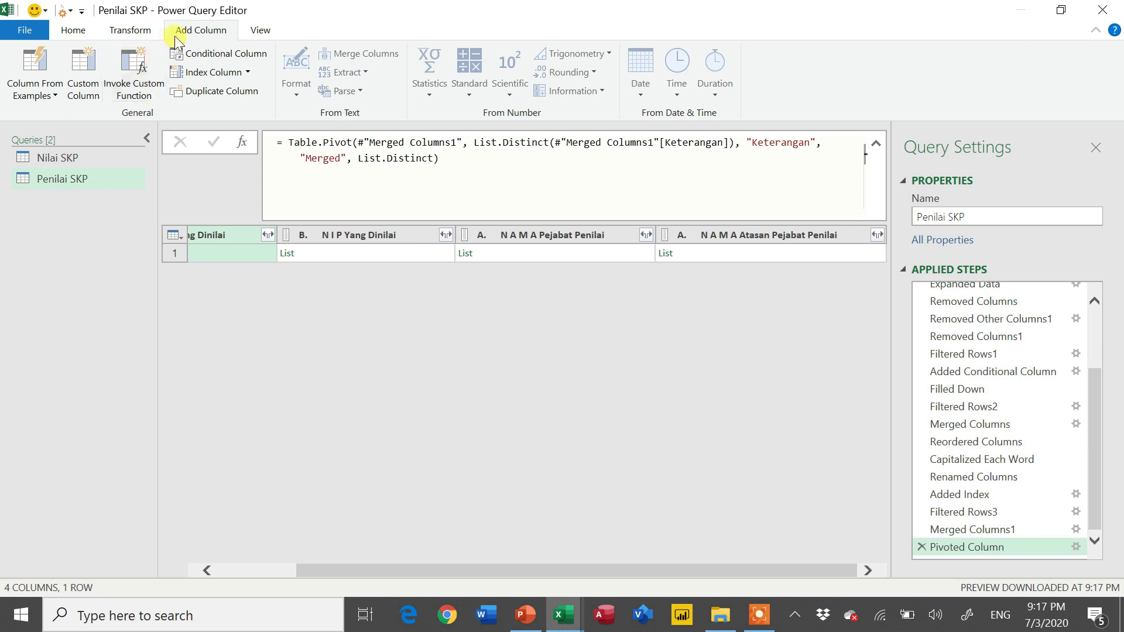
Step: Start a custom column with the formula Table.FromColumns({}), keeping the column name Custom
click(81, 89)
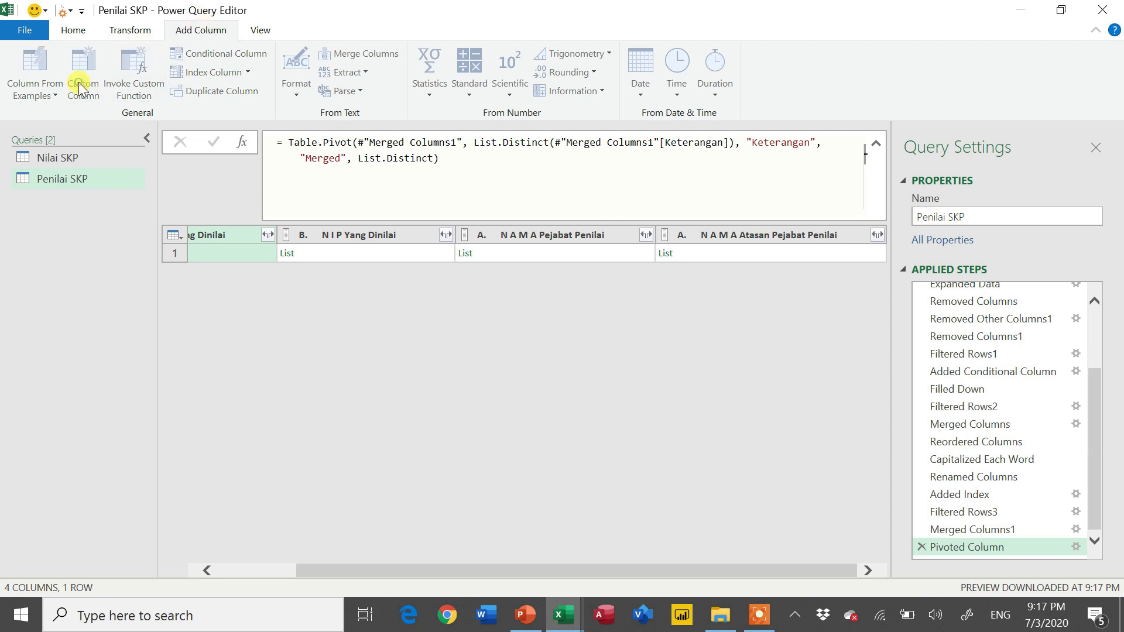
click(370, 254)
text(Tab)
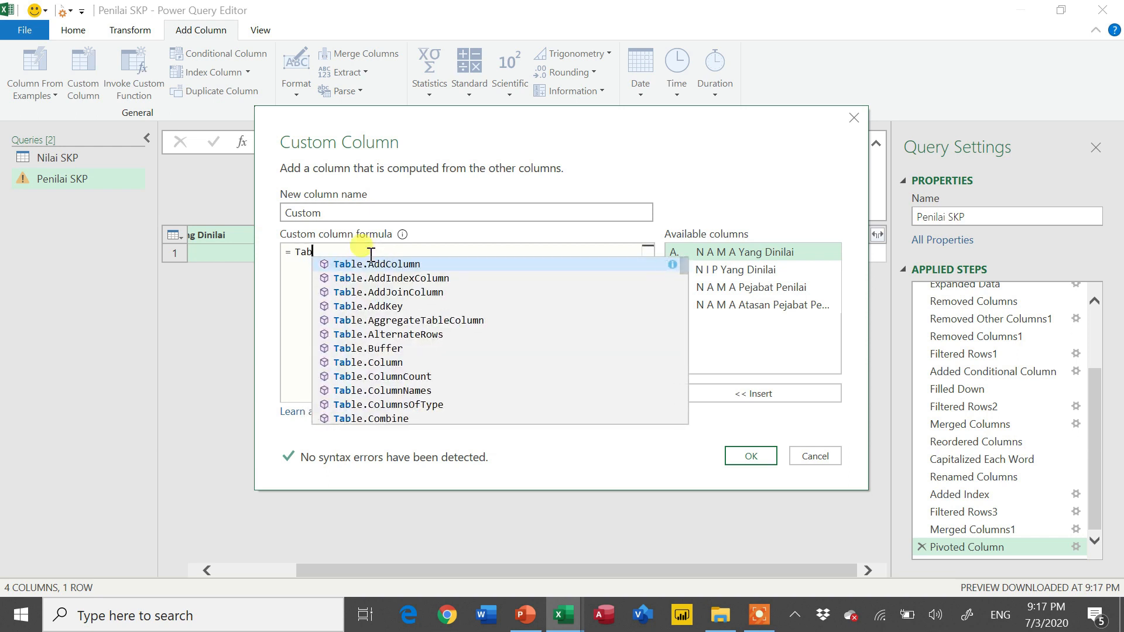
text(le.fro)
key(Tab)
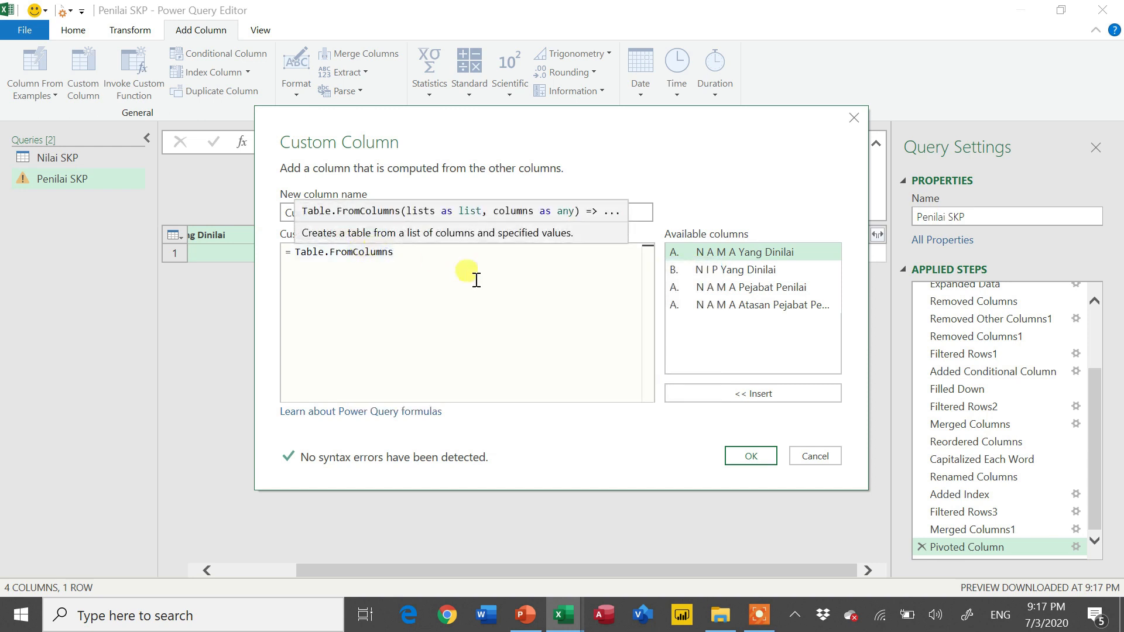
text(()
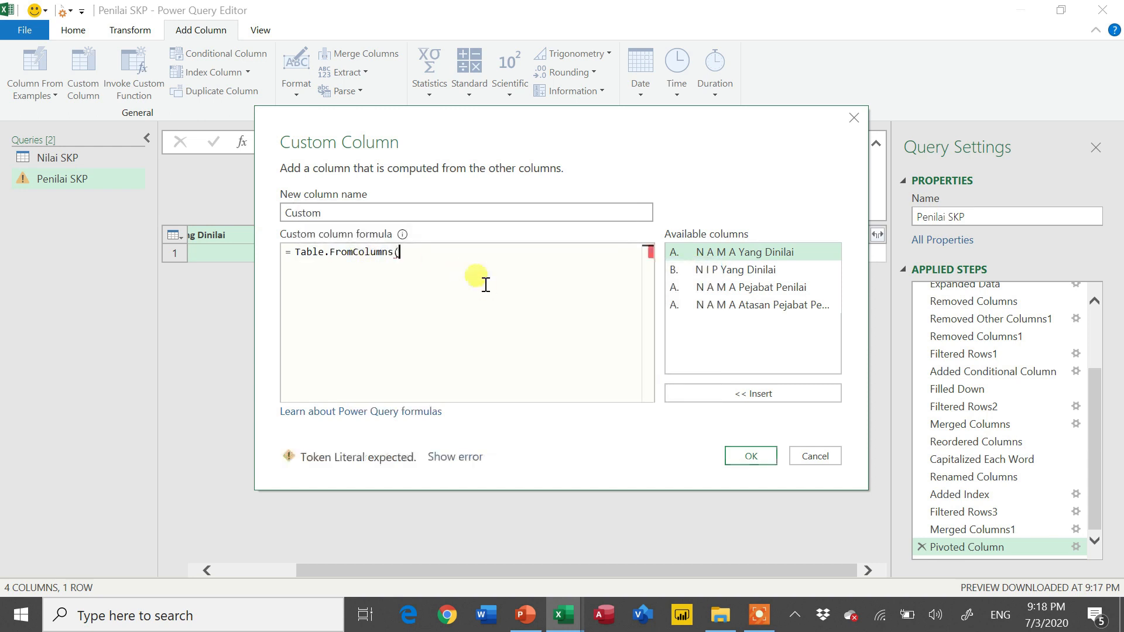
text({})
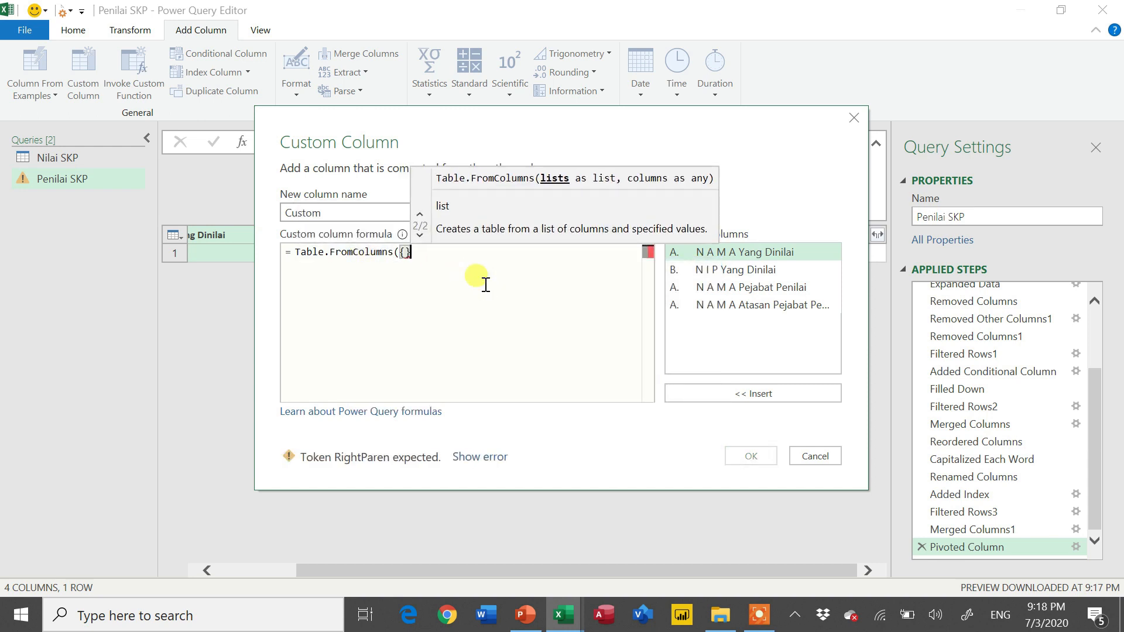
text())
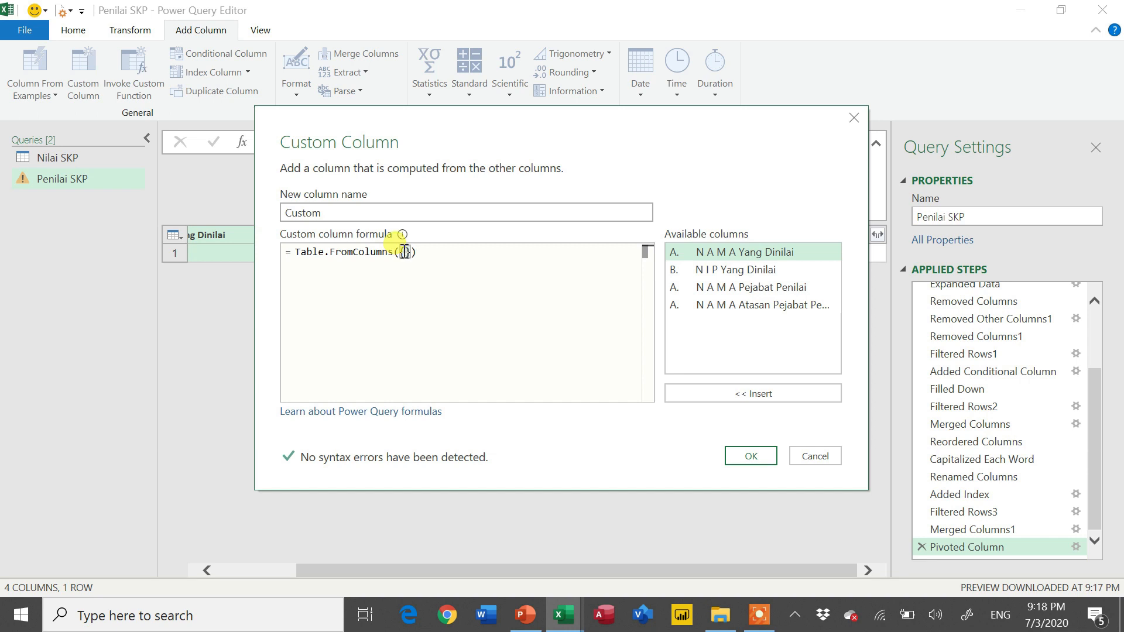
Step: Insert all four available columns, separated by commas, inside the braces of the Table.FromColumns formula and create the custom column
double_click(715, 251)
text(,)
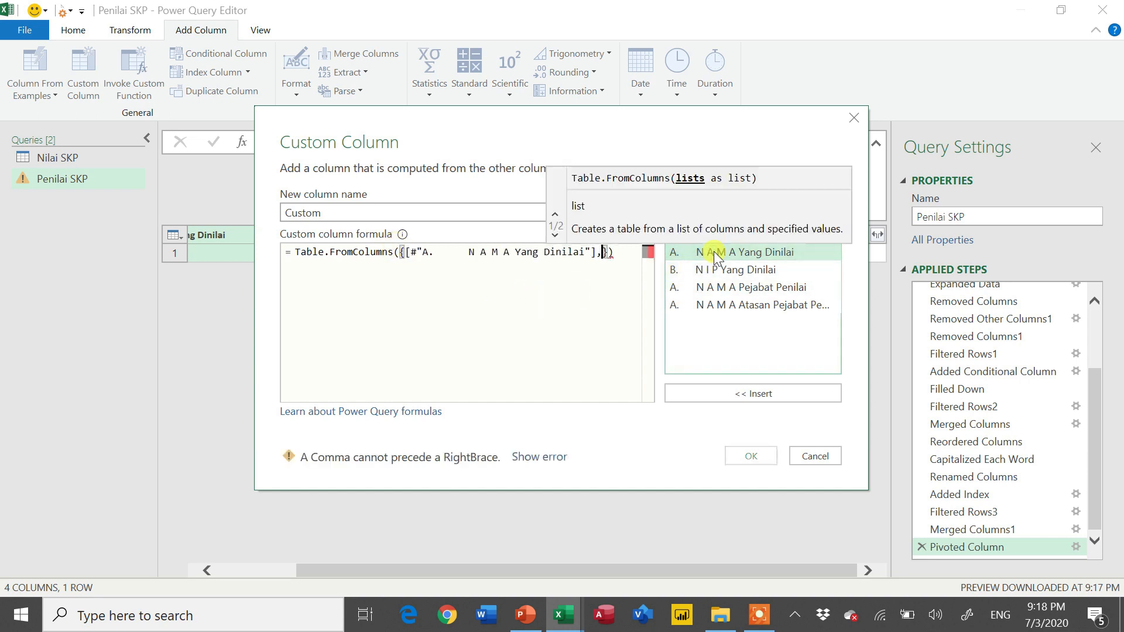
double_click(716, 270)
text(,)
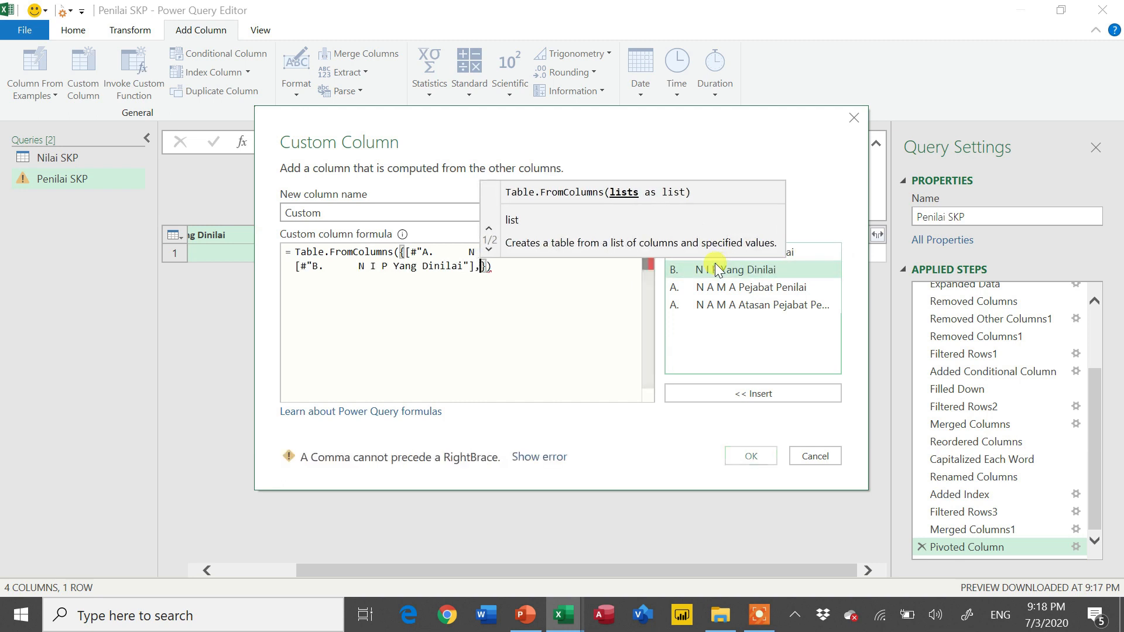
double_click(718, 287)
text(,)
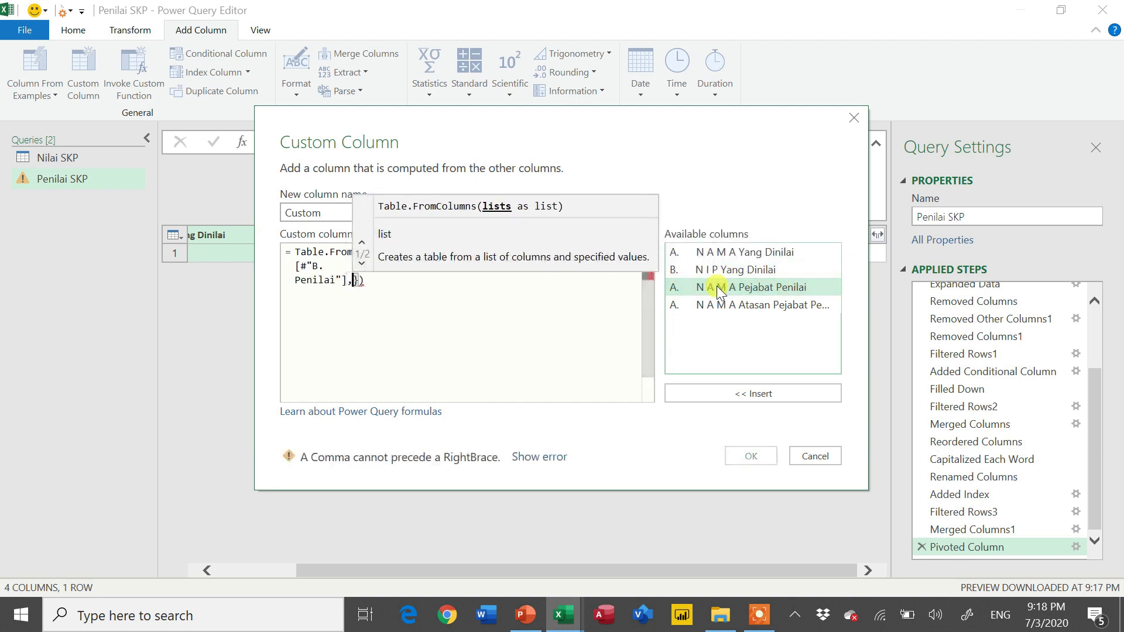
double_click(719, 305)
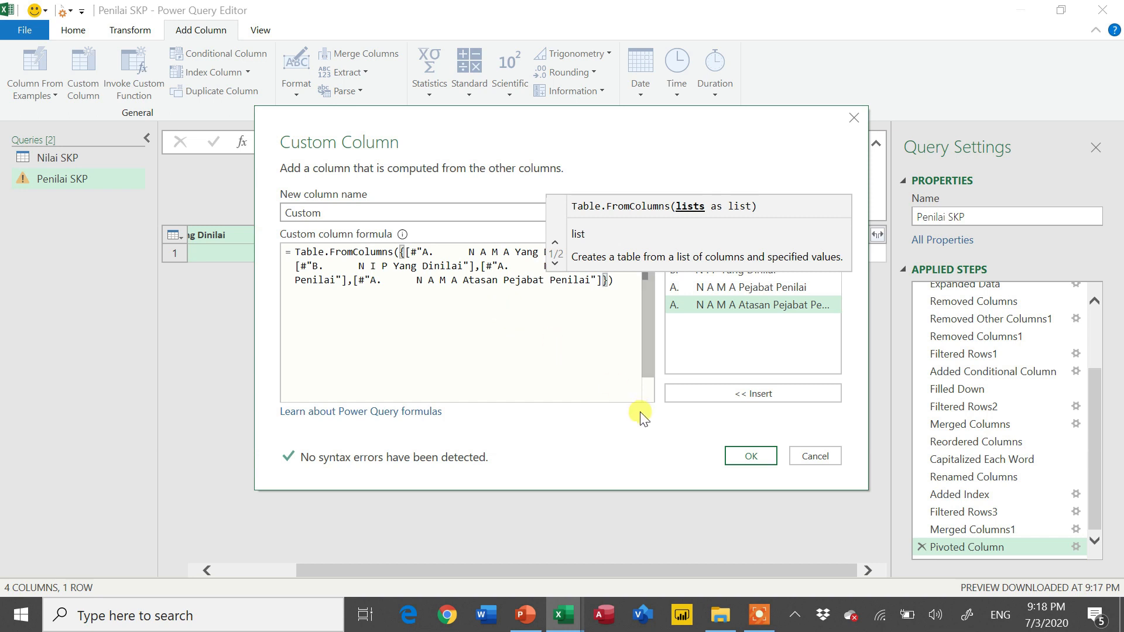
click(751, 457)
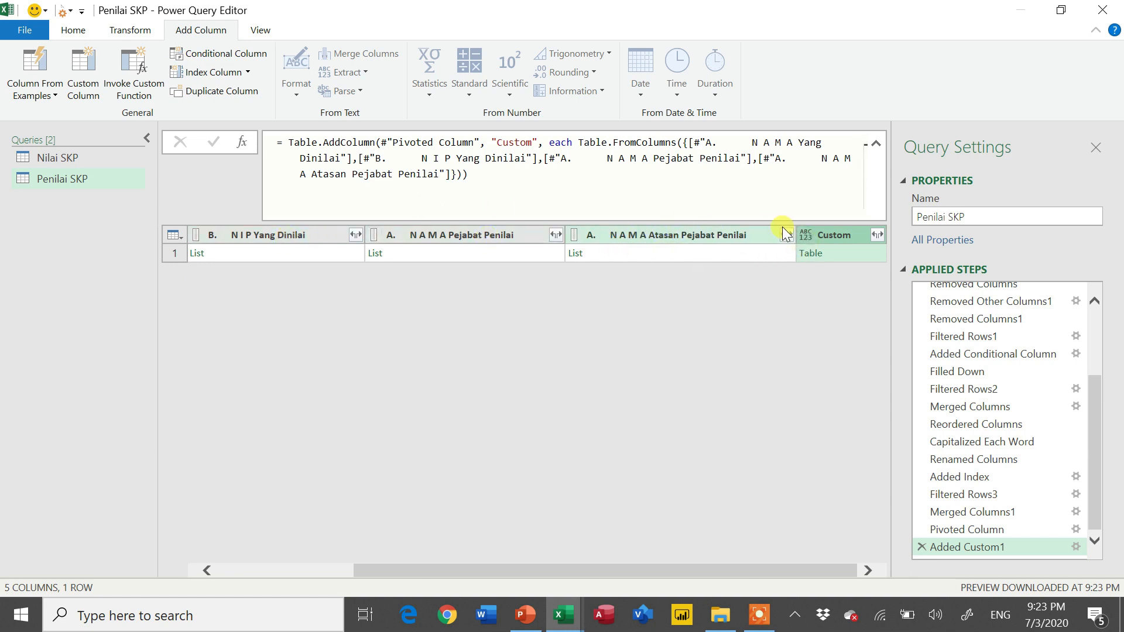
Step: Remove every column except Custom and expand its table into Column1, Column2, Column3 and Column4 without a name prefix
right_click(824, 238)
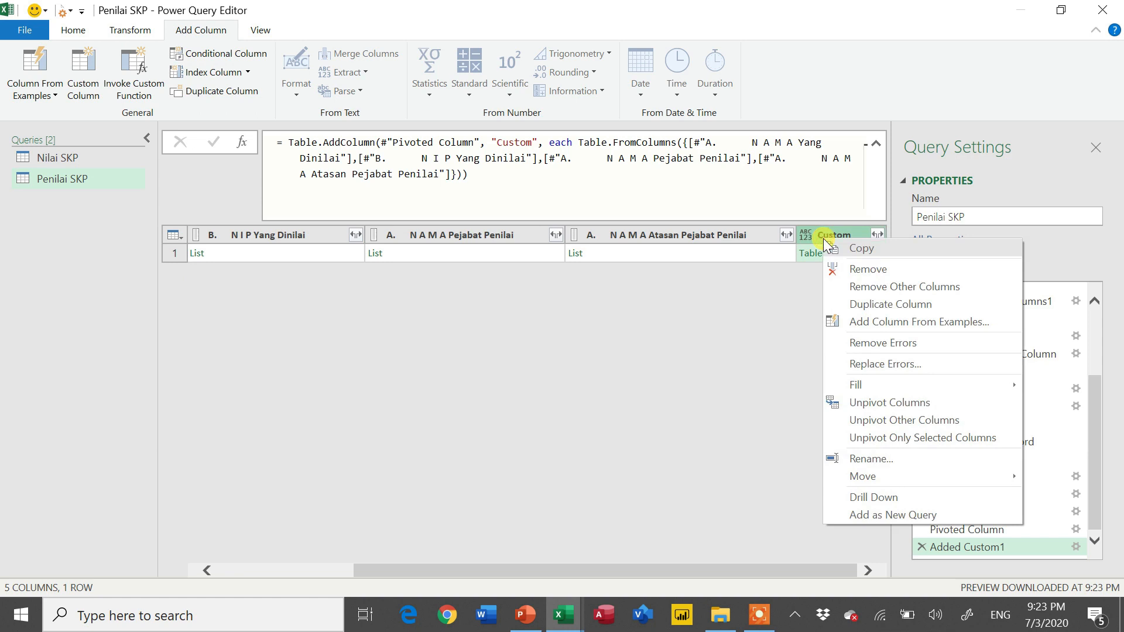
click(852, 287)
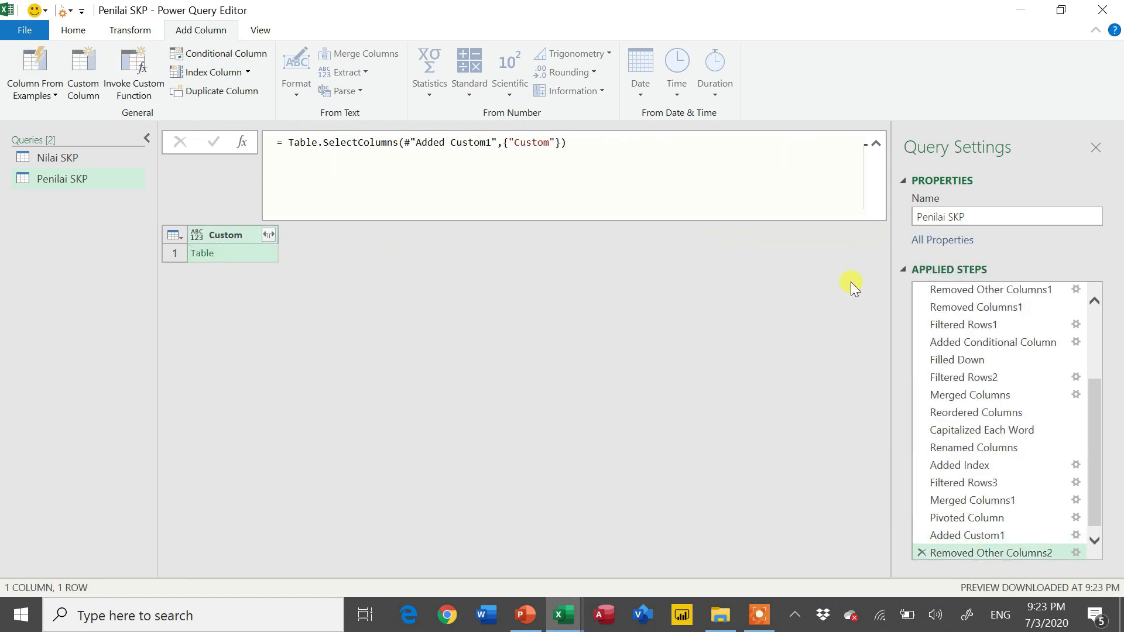
click(269, 234)
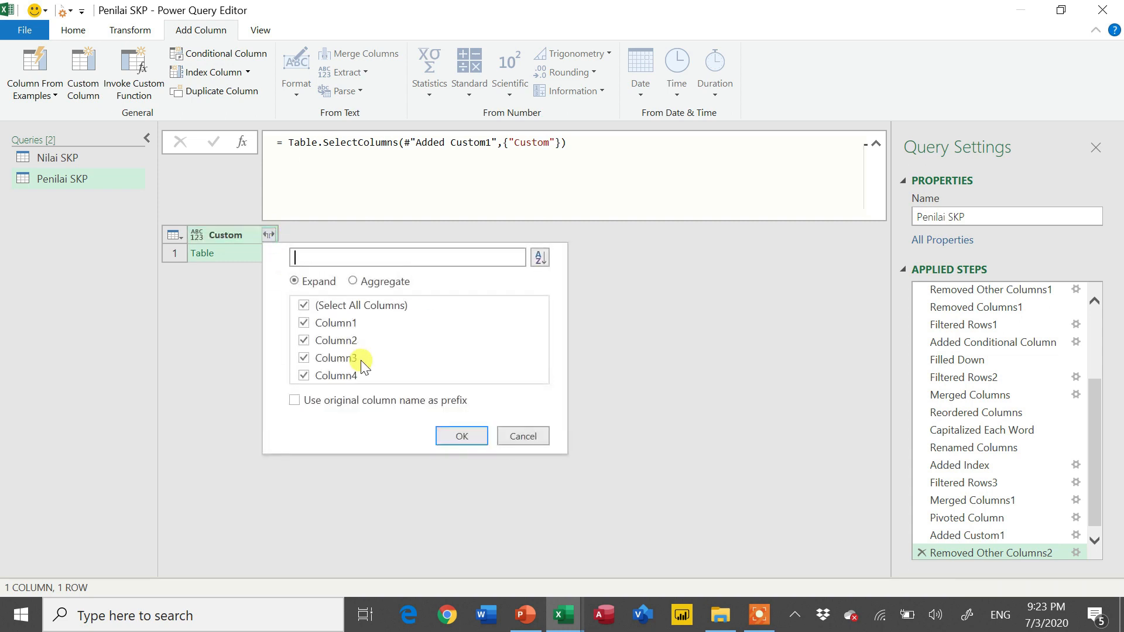
click(446, 434)
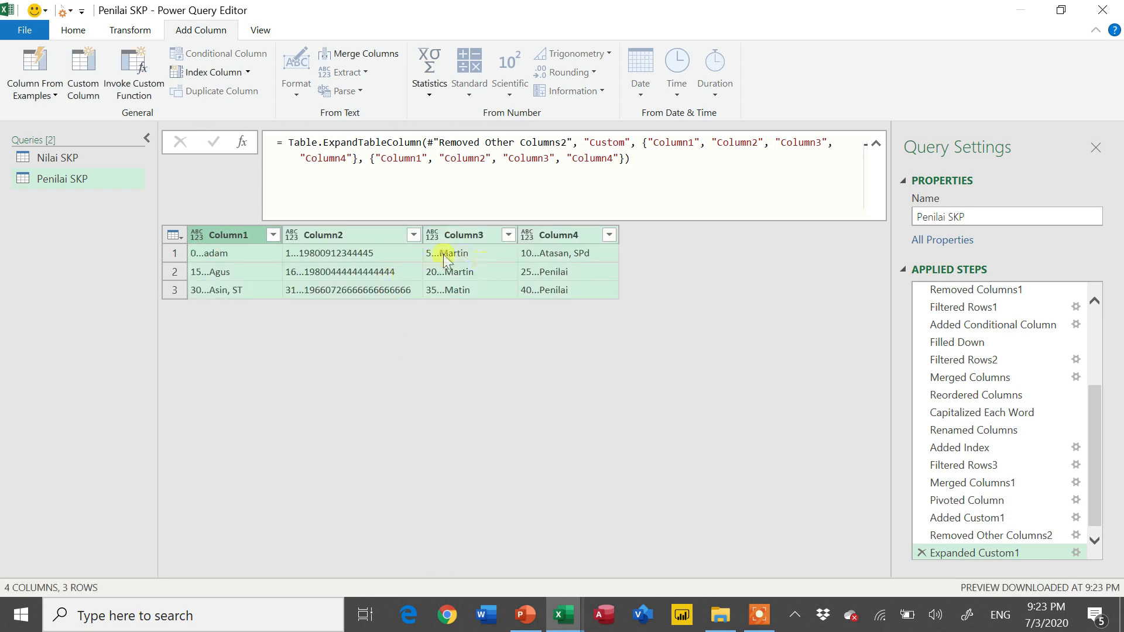
click(345, 236)
click(457, 235)
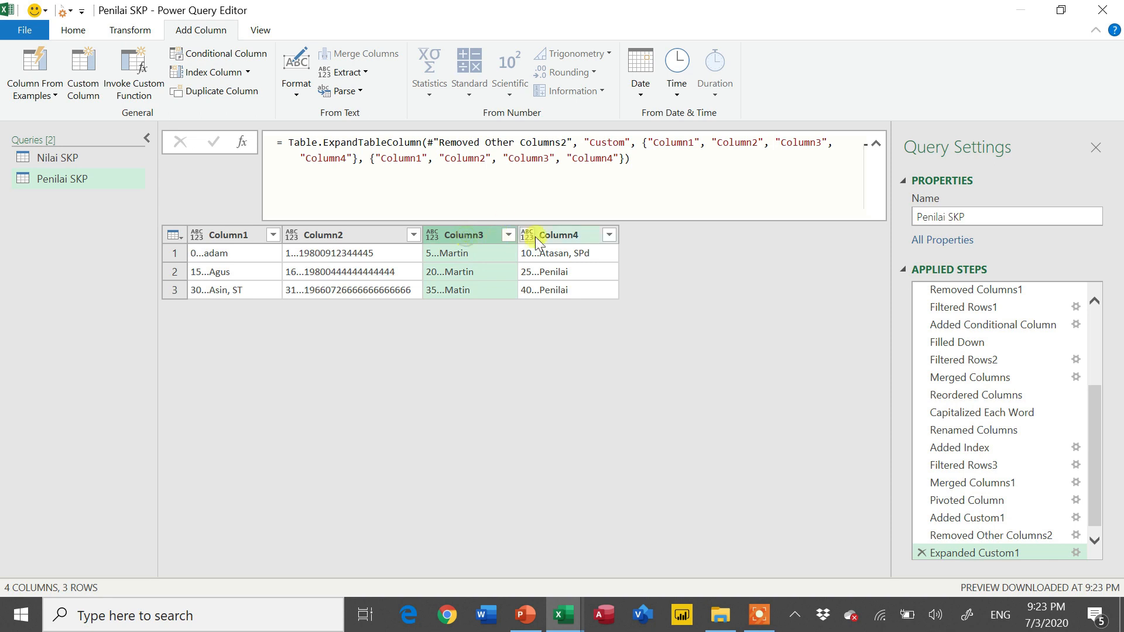
click(535, 237)
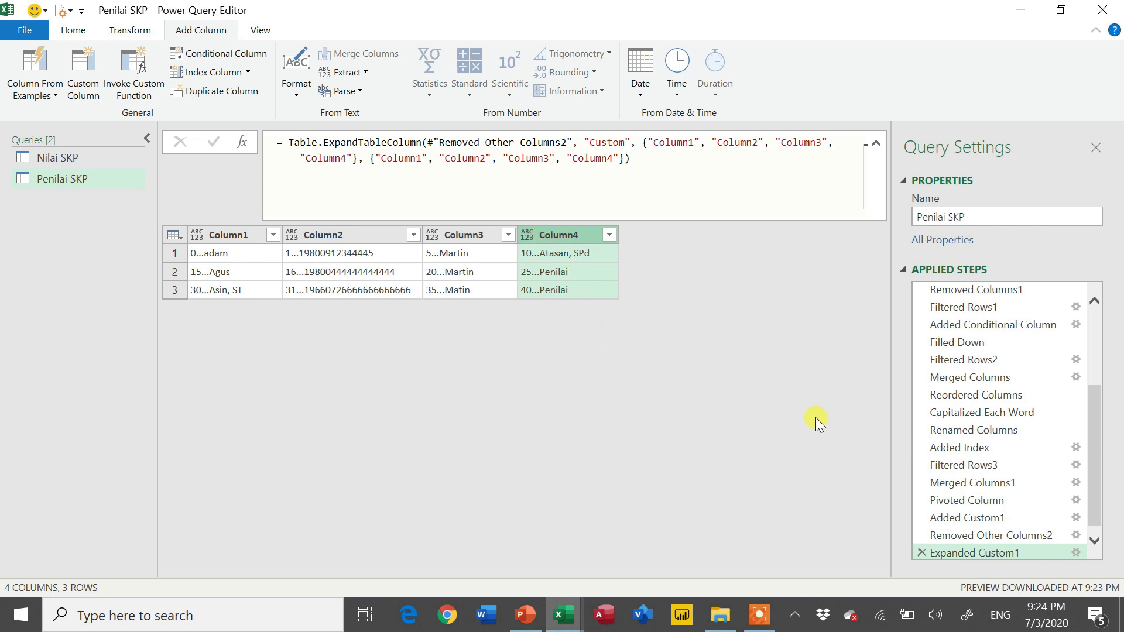
Step: Replace the new column names list in the Expanded Custom1 formula with List.Distinct(#"Merged Columns1"[Keterangan]), copied from the Pivoted Column step
click(984, 501)
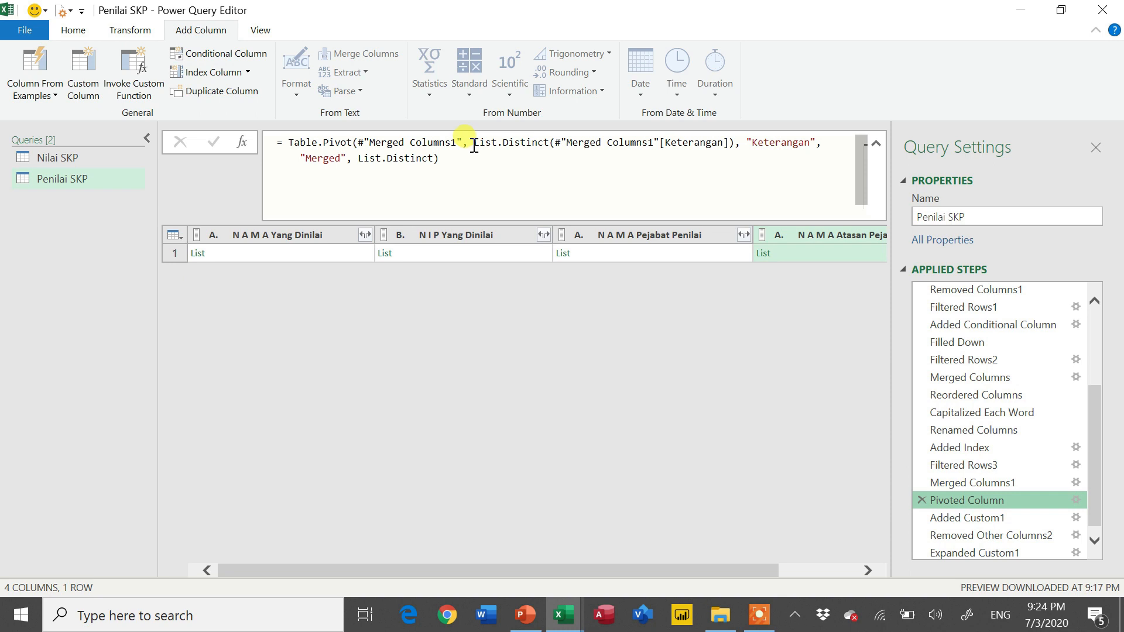
drag(475, 146, 739, 147)
key(ctrl+c)
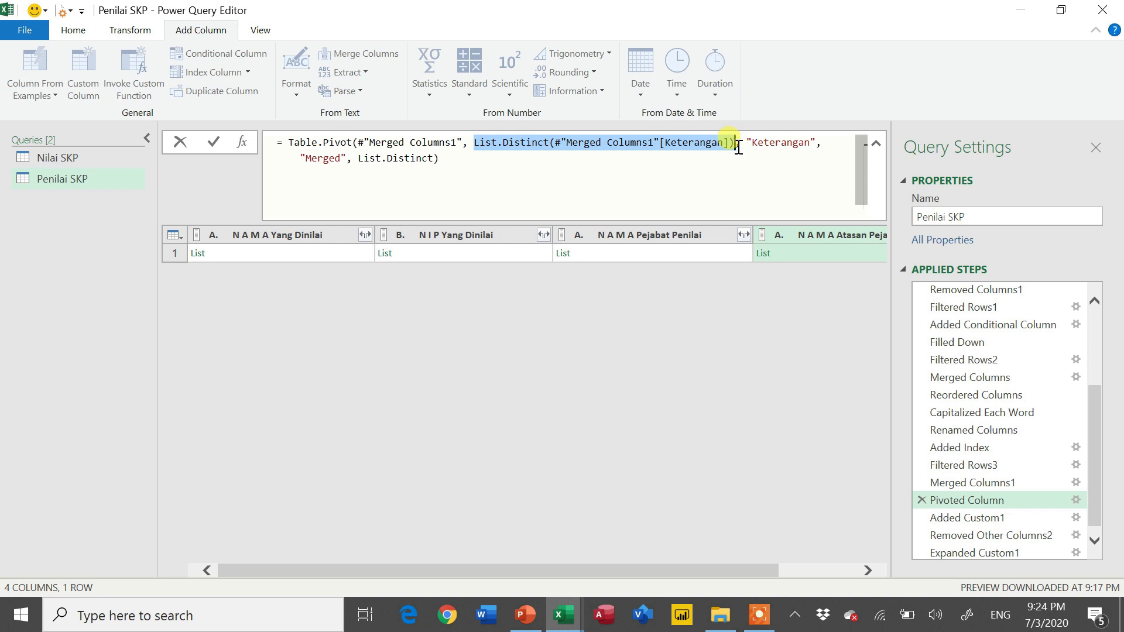
click(767, 297)
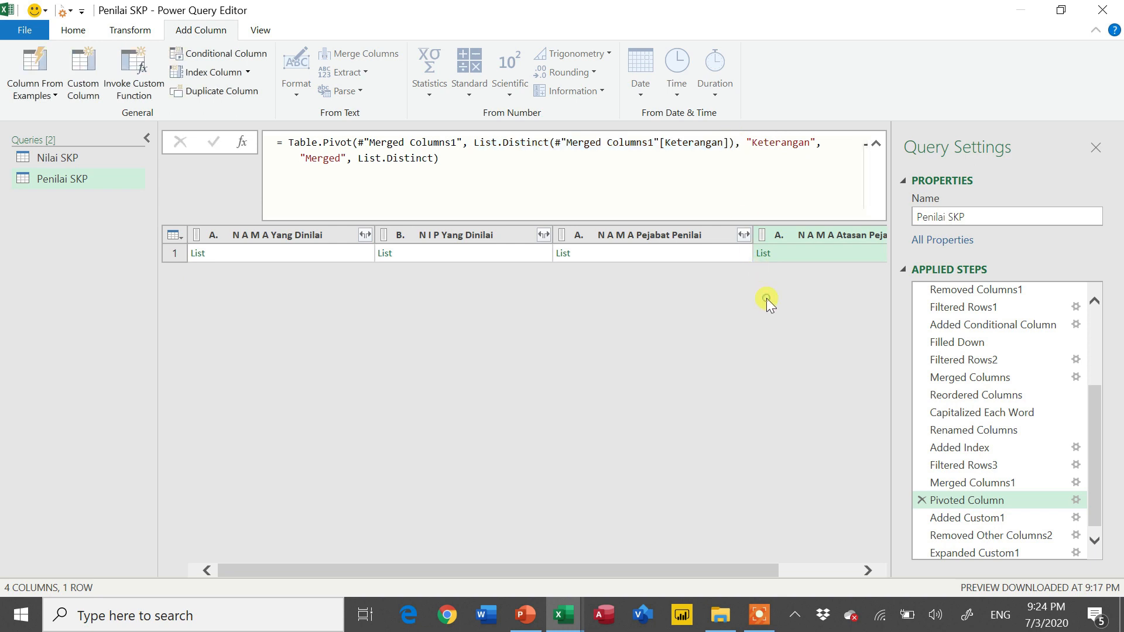
click(978, 553)
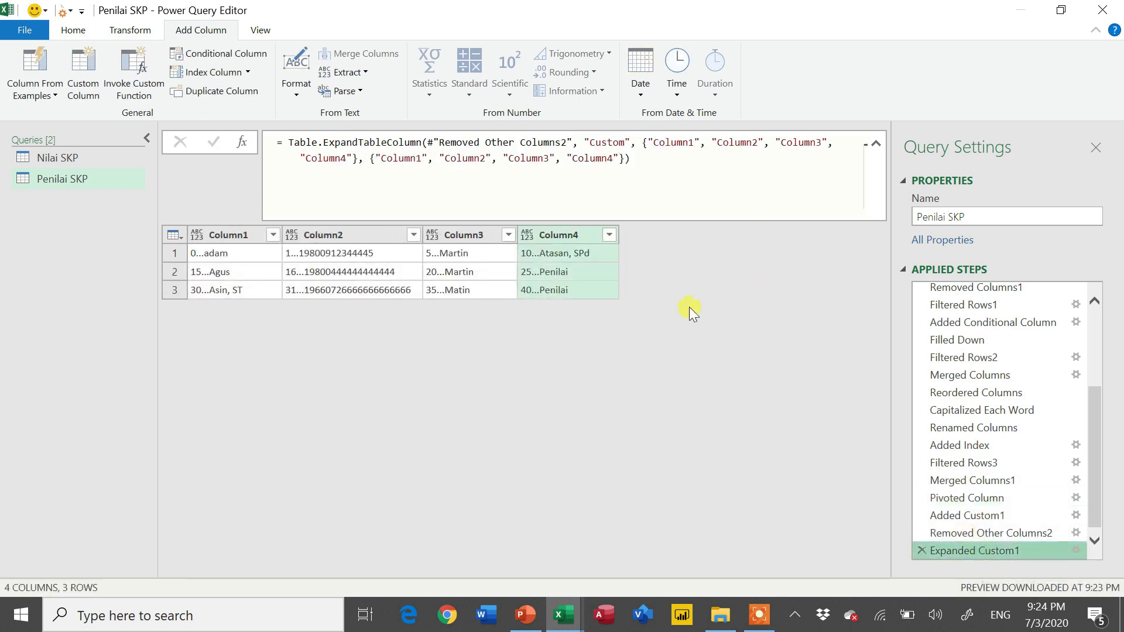
drag(370, 158, 633, 175)
key(ctrl+v)
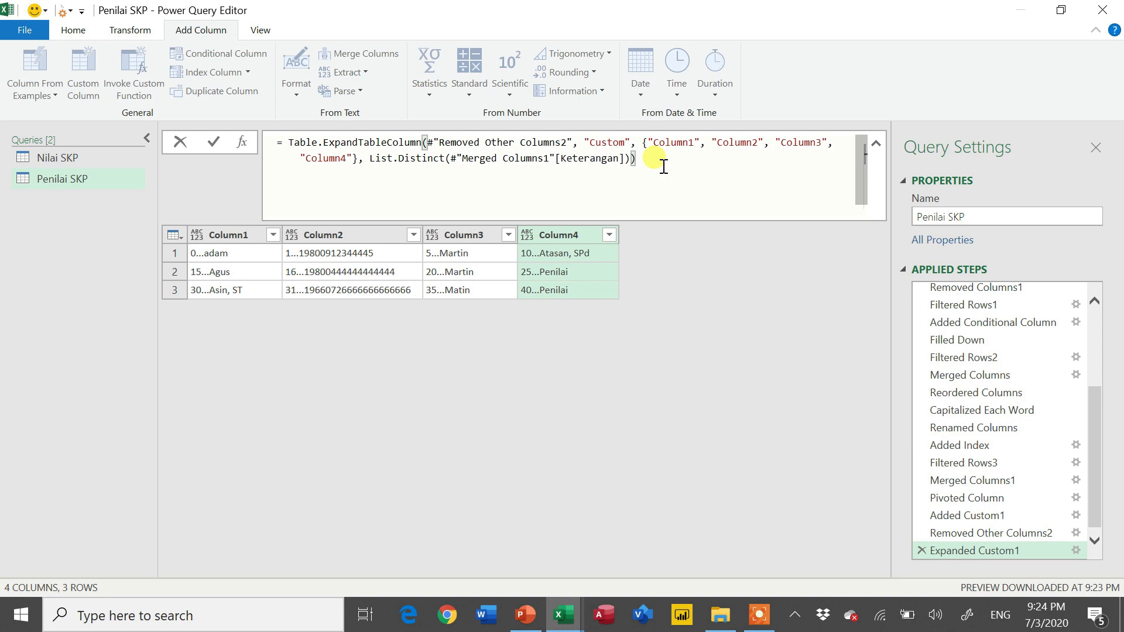
key(Return)
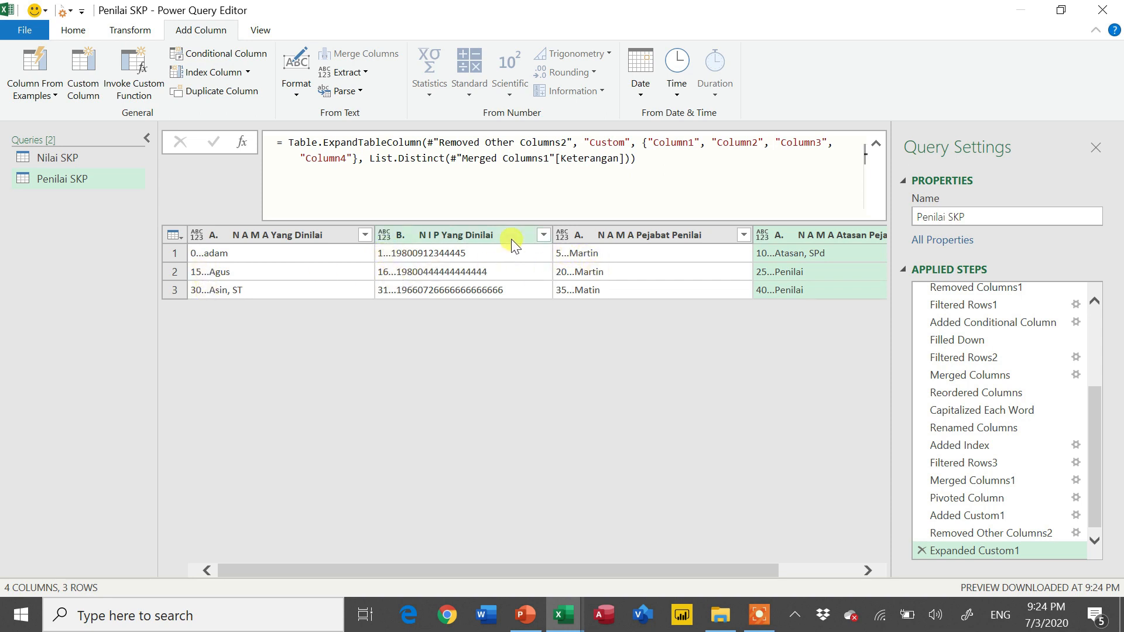
Step: Extract the text after the delimiter "..." in all four columns of the Penilai SKP query
scroll(466, 254, right, 2)
scroll(466, 254, left, 2)
ctrl+click(330, 237)
ctrl+click(448, 236)
ctrl+click(628, 234)
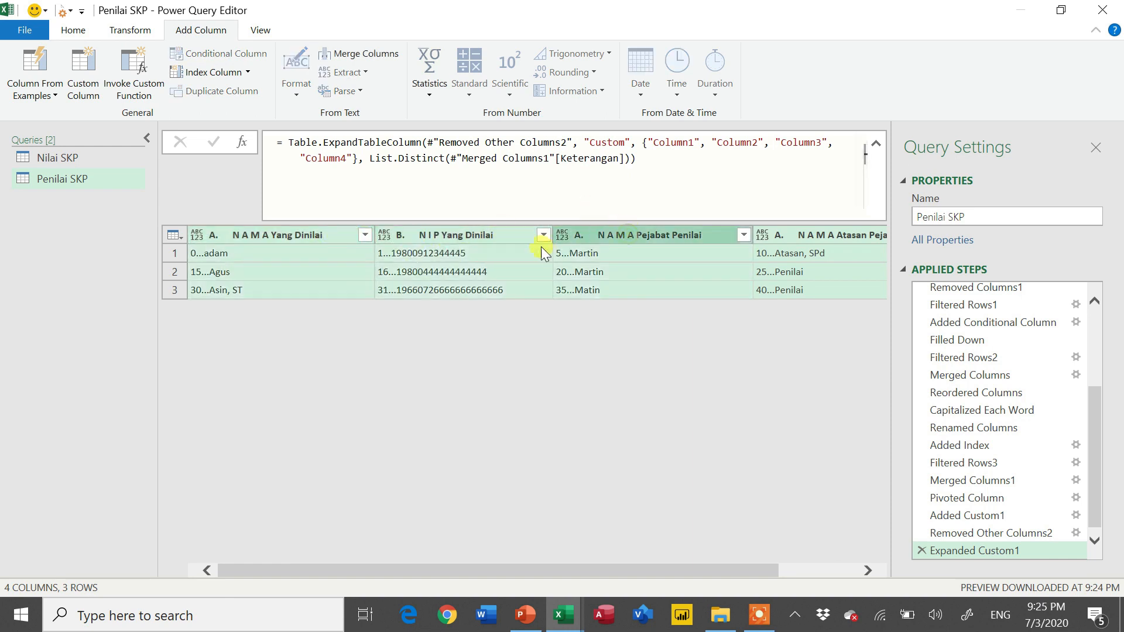
scroll(541, 249, right, 2)
scroll(542, 249, left, 2)
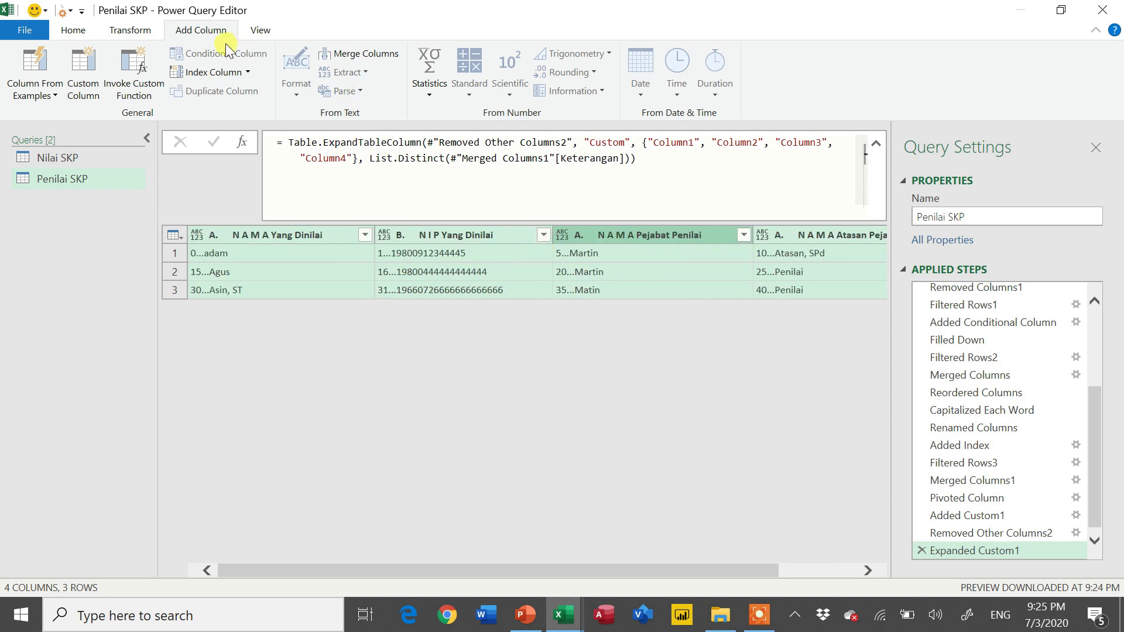
click(129, 31)
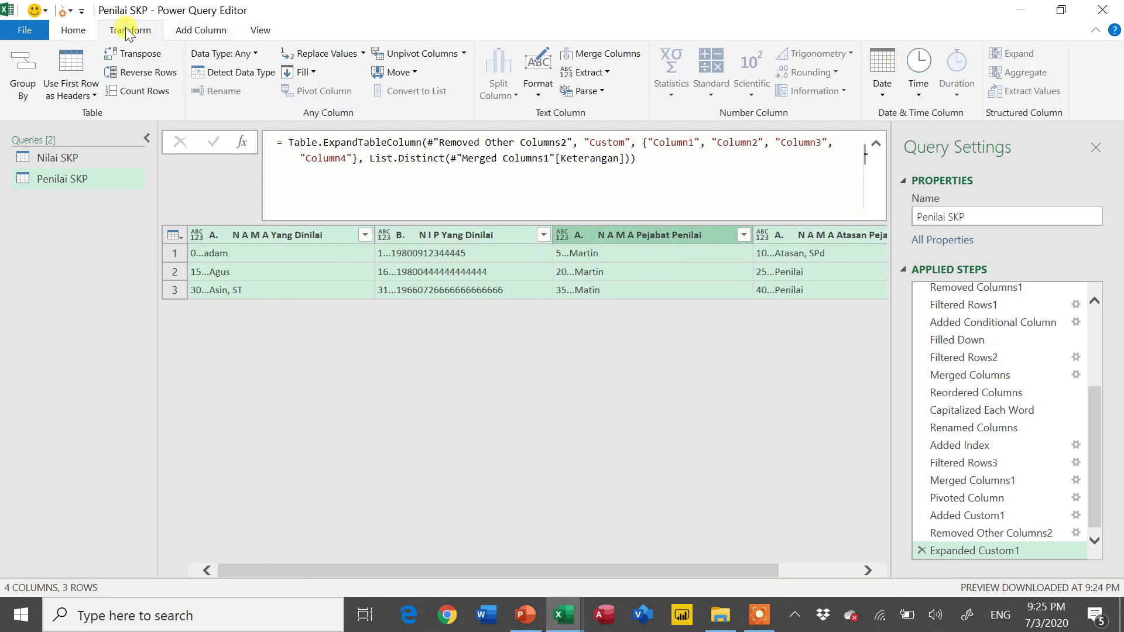
click(603, 72)
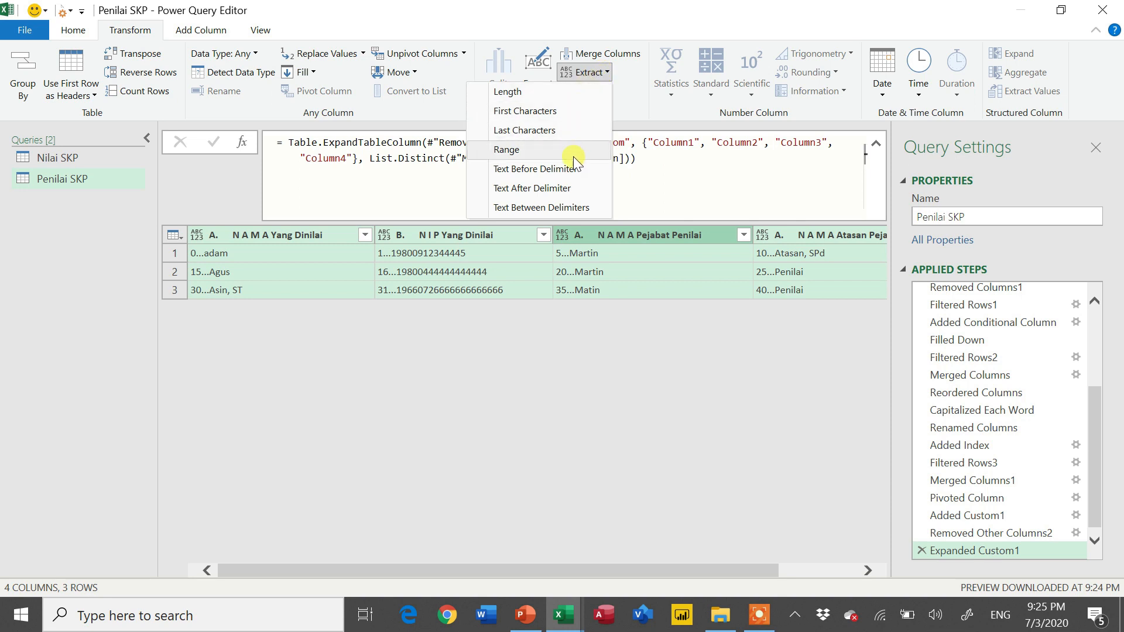
click(572, 187)
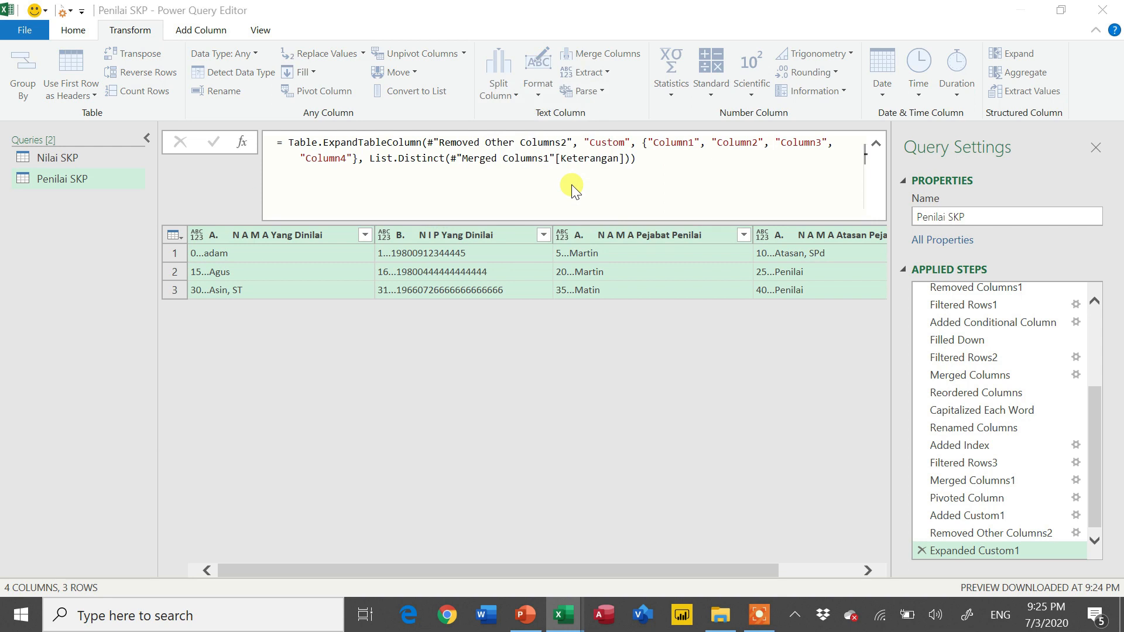
text(...)
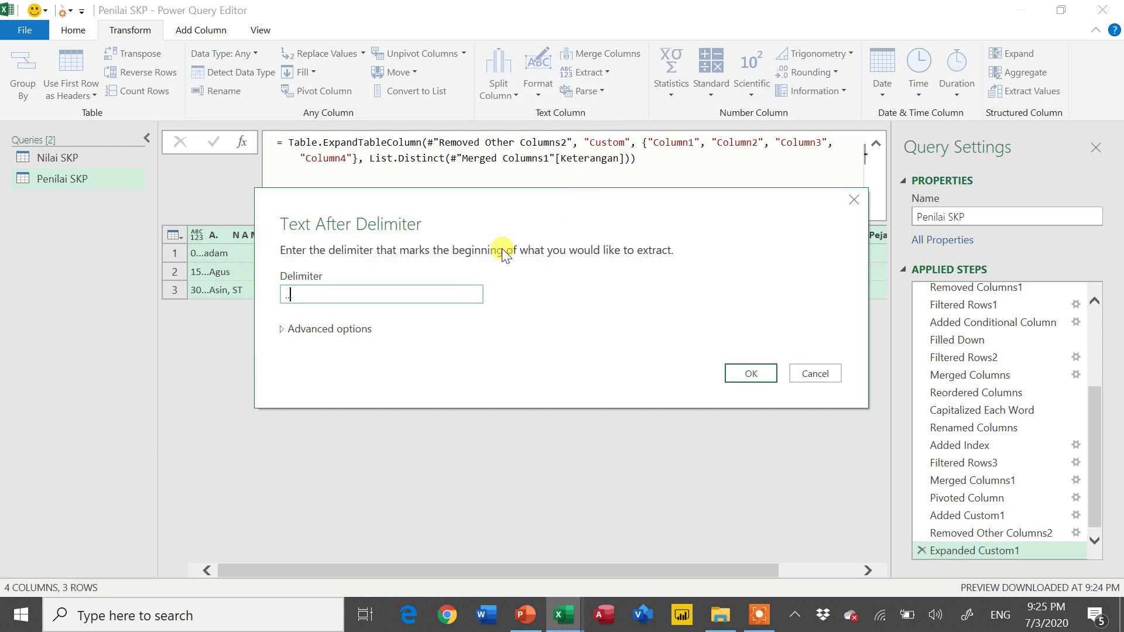
click(749, 375)
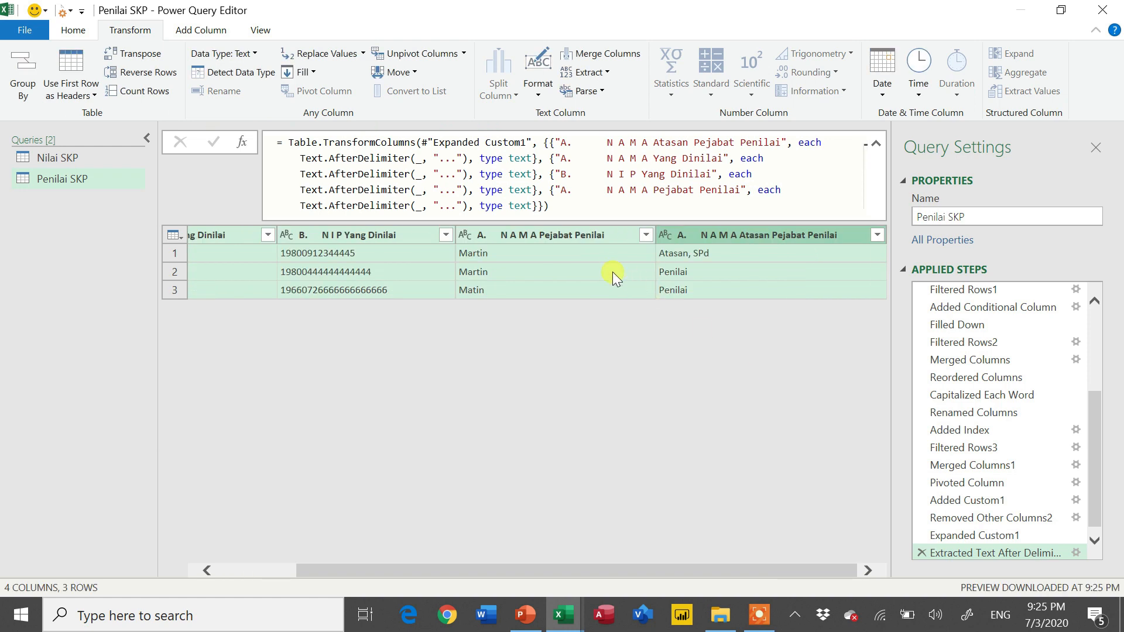
Step: Examine the extracted values in each of the four Penilai SKP columns
scroll(608, 265, left, 3)
scroll(608, 265, right, 3)
scroll(607, 265, left, 3)
click(300, 238)
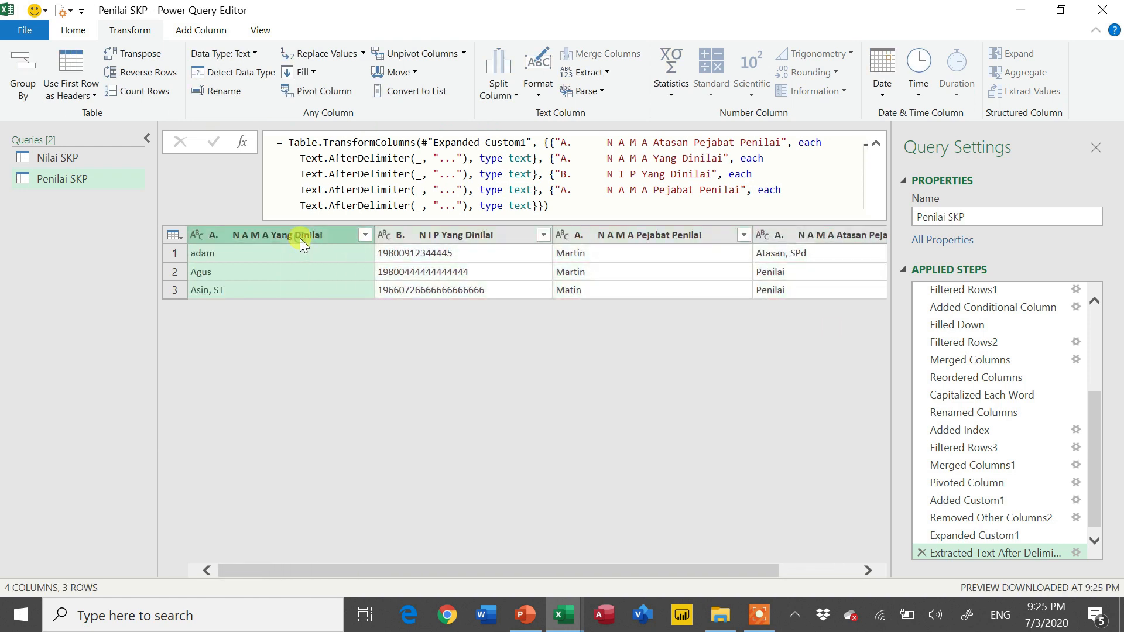
click(440, 235)
click(619, 233)
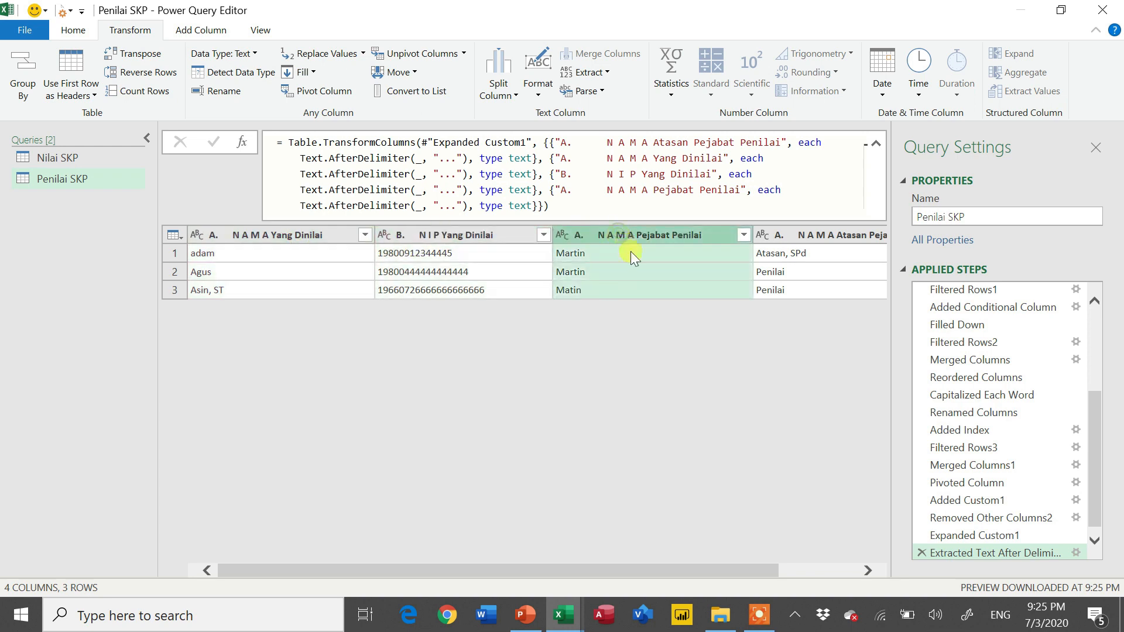
scroll(631, 252, right, 3)
scroll(631, 252, left, 3)
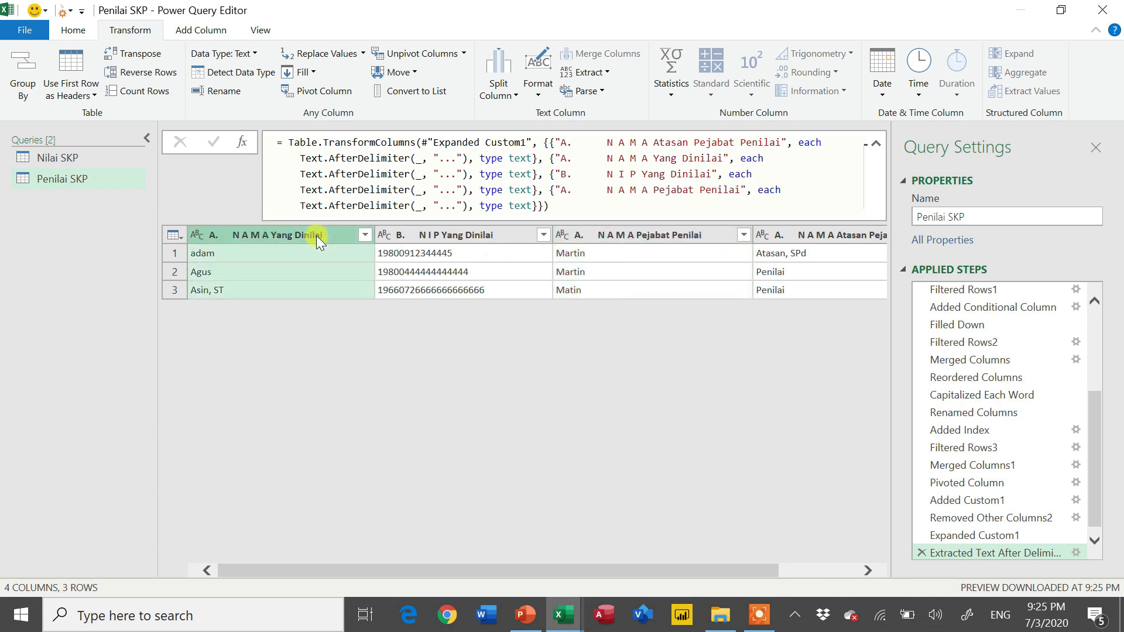
Step: Compare the Nilai SKP and Penilai SKP queries, finishing with Nilai SKP open
click(84, 156)
click(89, 180)
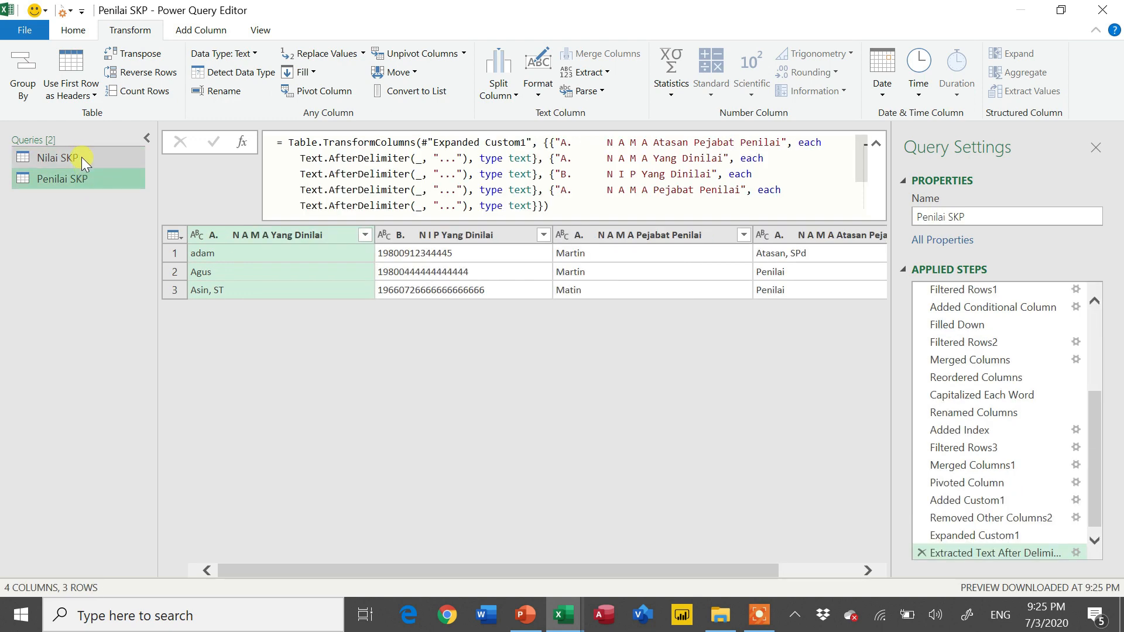
click(79, 155)
click(82, 181)
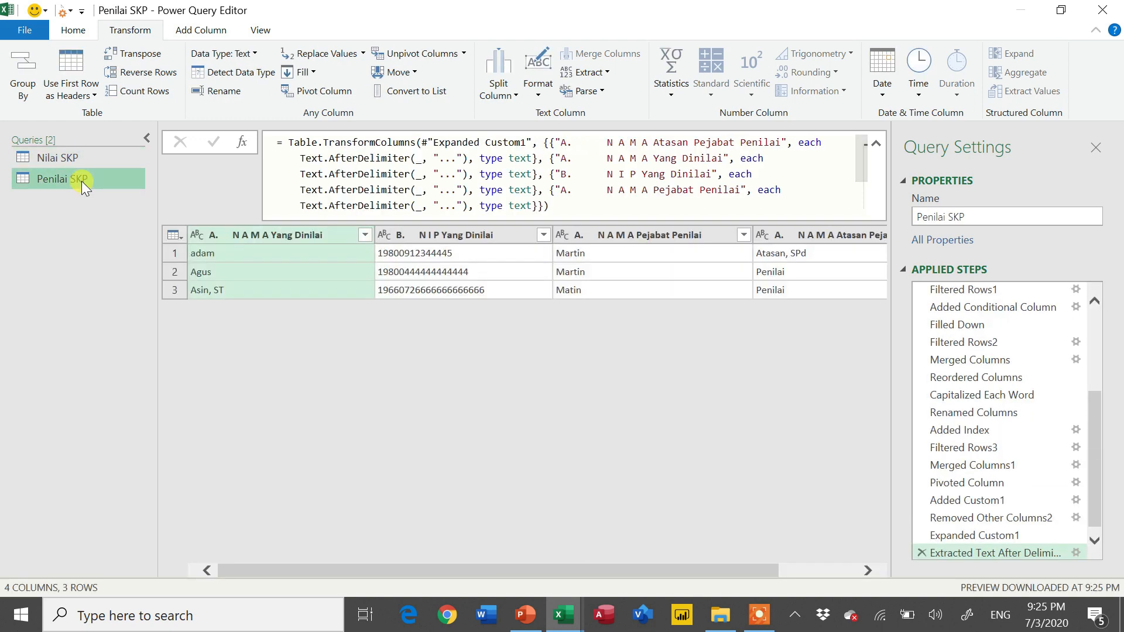
click(72, 159)
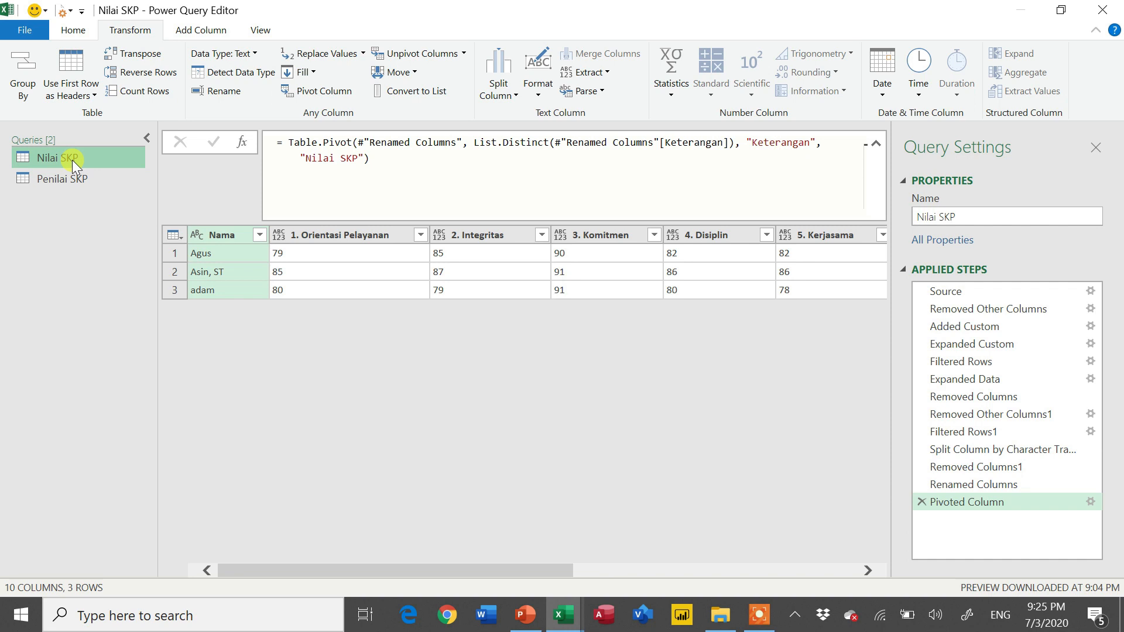
click(72, 174)
click(80, 156)
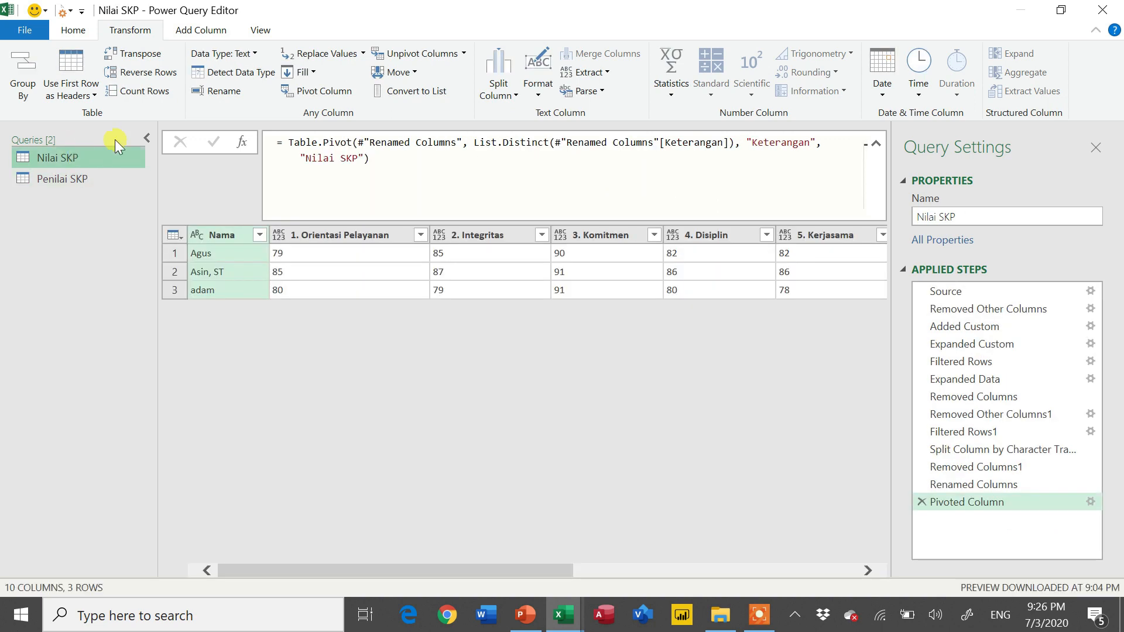
Step: Set up a merge as a new query with Nilai SKP as the first table and Penilai SKP as the second
click(81, 34)
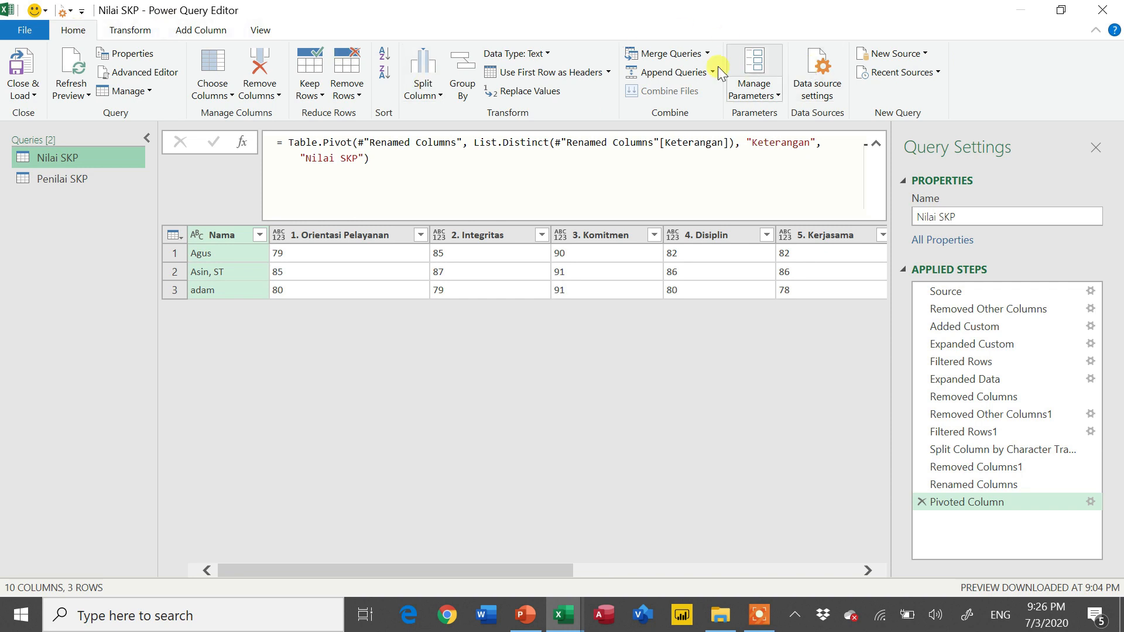
click(710, 52)
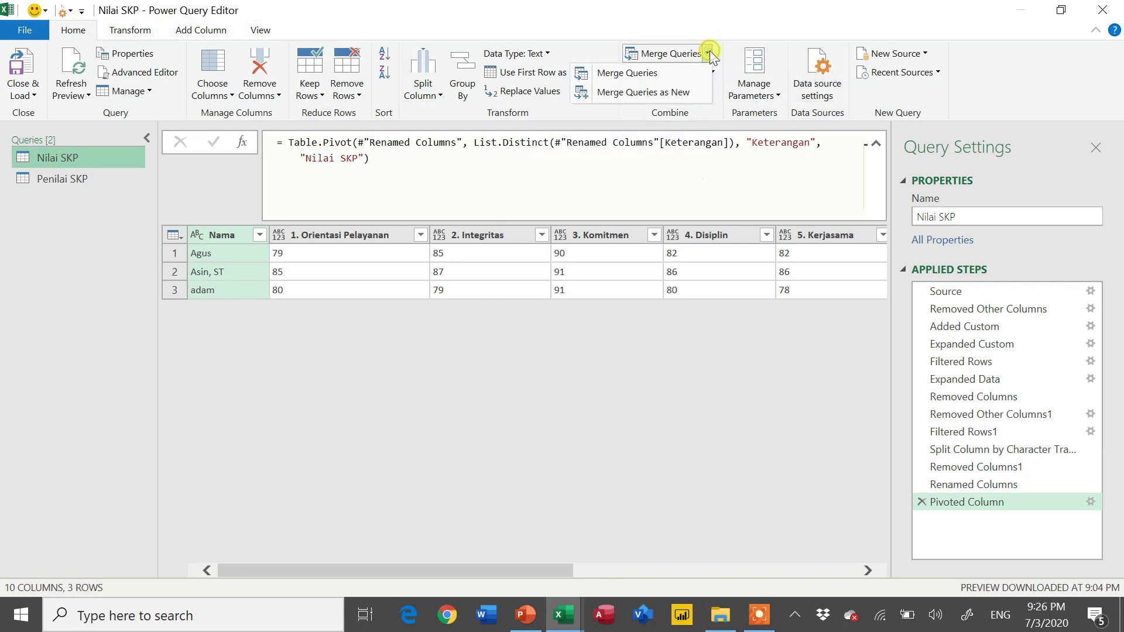
click(681, 93)
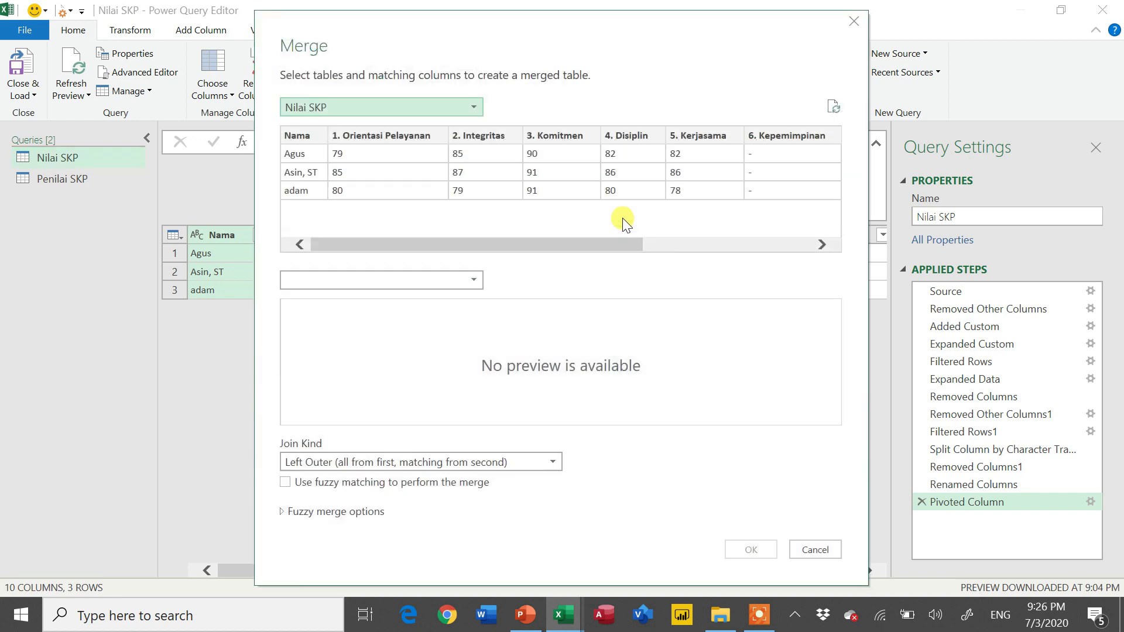
click(421, 279)
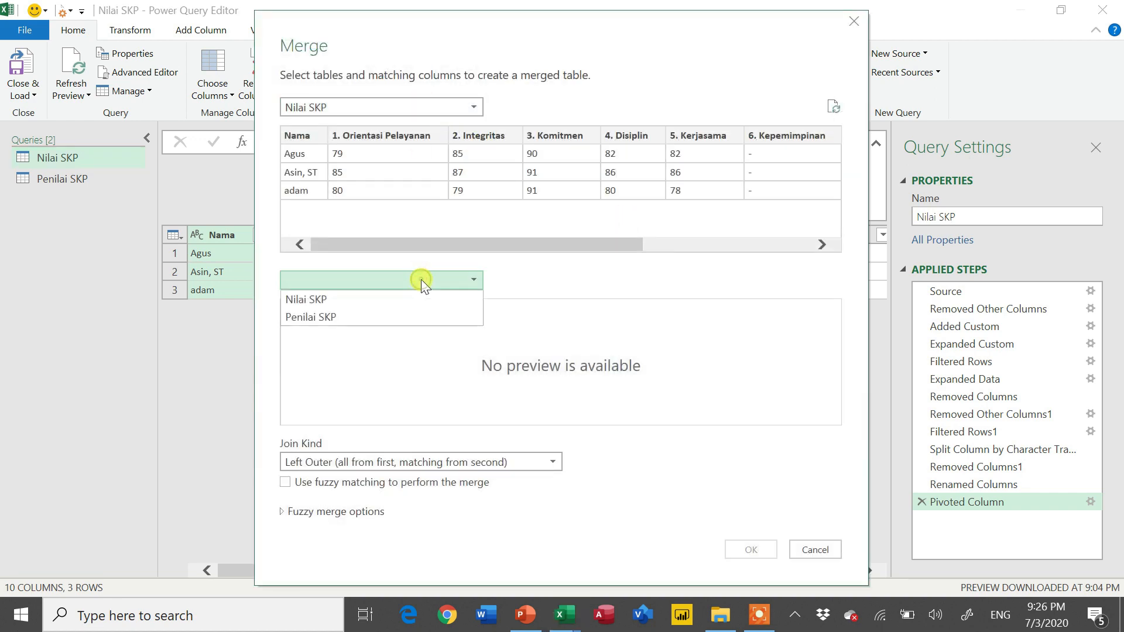
click(420, 316)
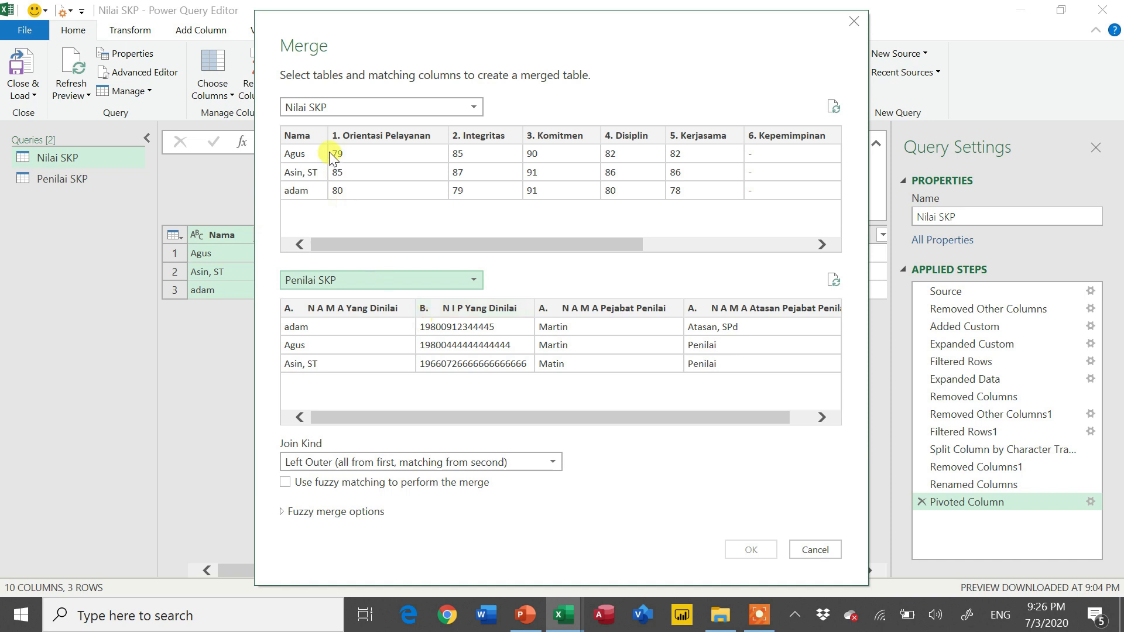
Step: Match Nama with A. N A M A Yang Dinilai and create the merged query using the Left Outer join
click(299, 141)
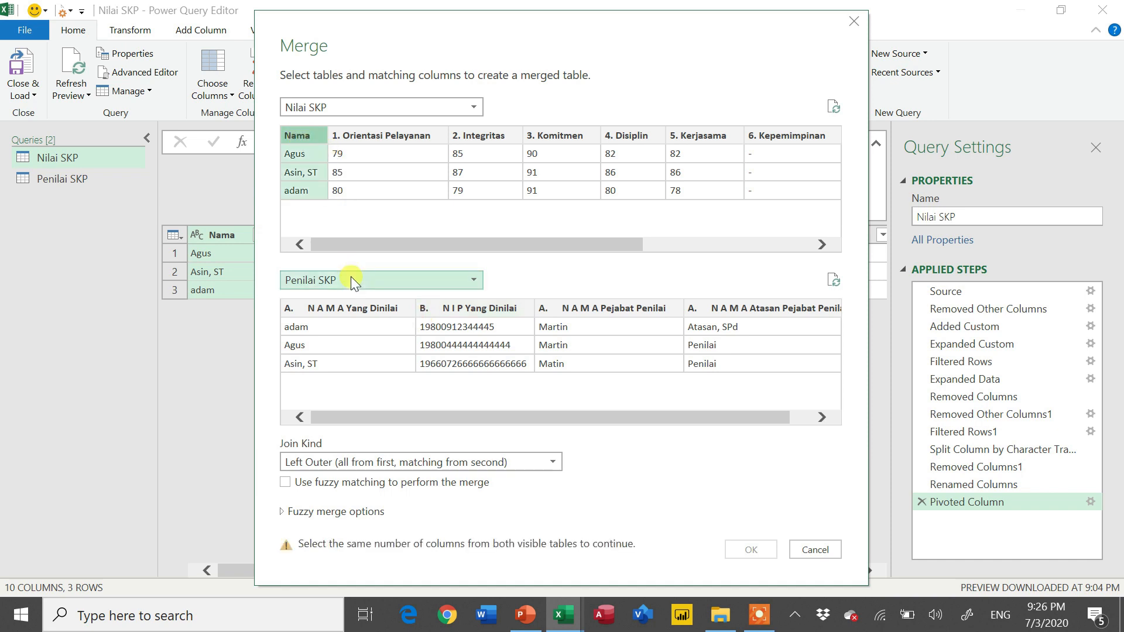
click(348, 313)
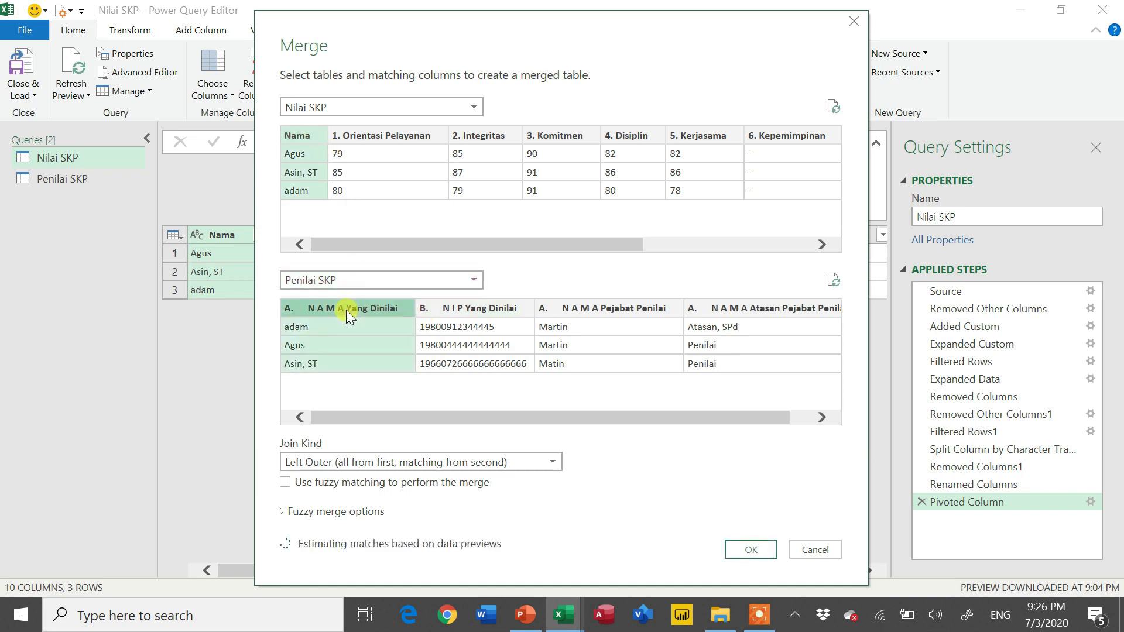
scroll(421, 160, right, 3)
scroll(421, 159, left, 3)
scroll(464, 375, right, 2)
scroll(464, 375, left, 2)
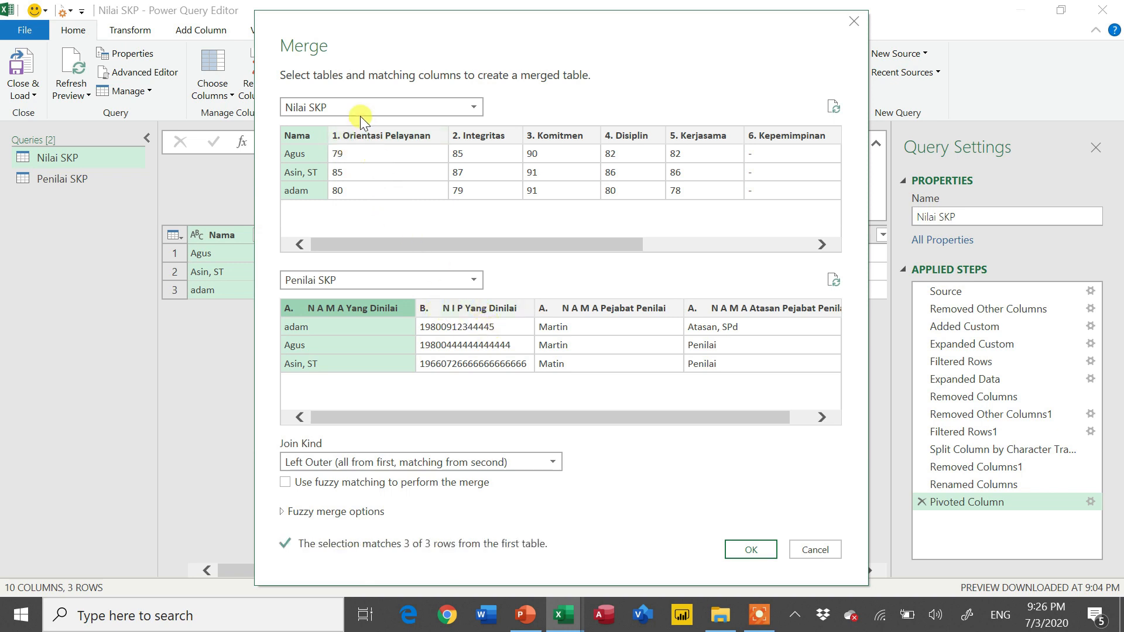
scroll(358, 150, right, 1)
scroll(357, 151, left, 1)
click(750, 551)
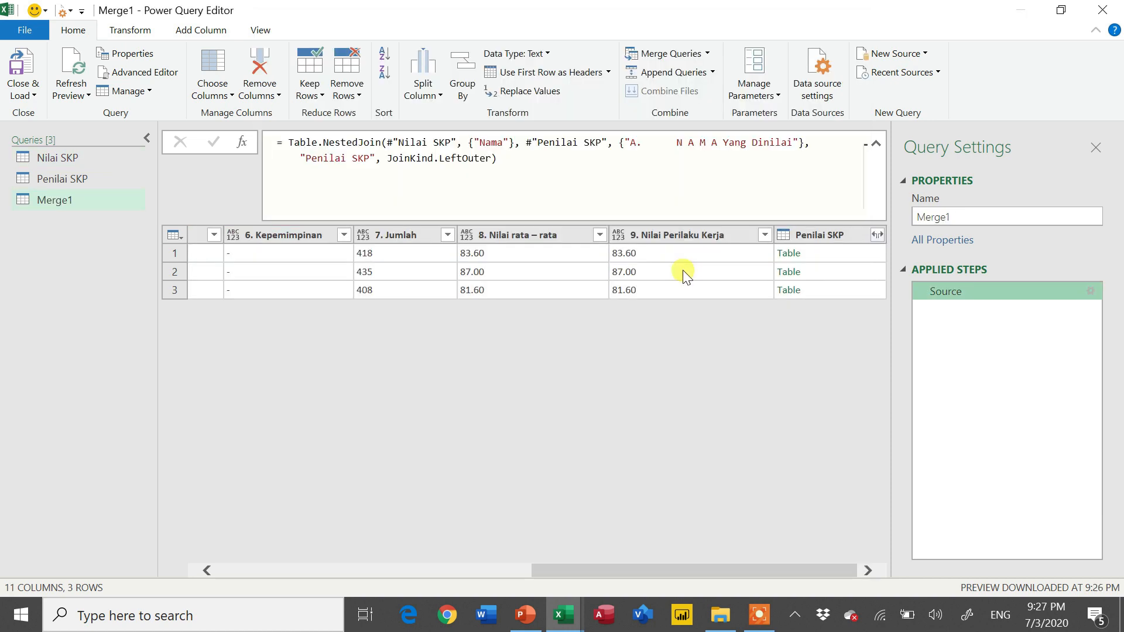
Step: Move the Penilai SKP table column in the merged query directly after the Nama column
scroll(686, 274, right, 5)
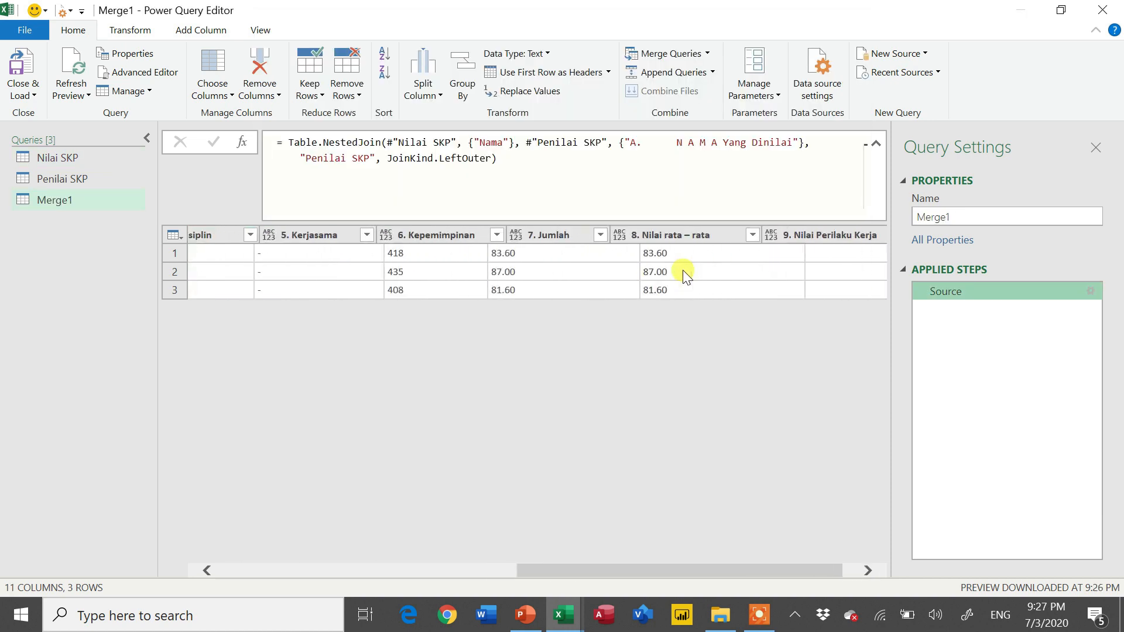
scroll(652, 272, left, 5)
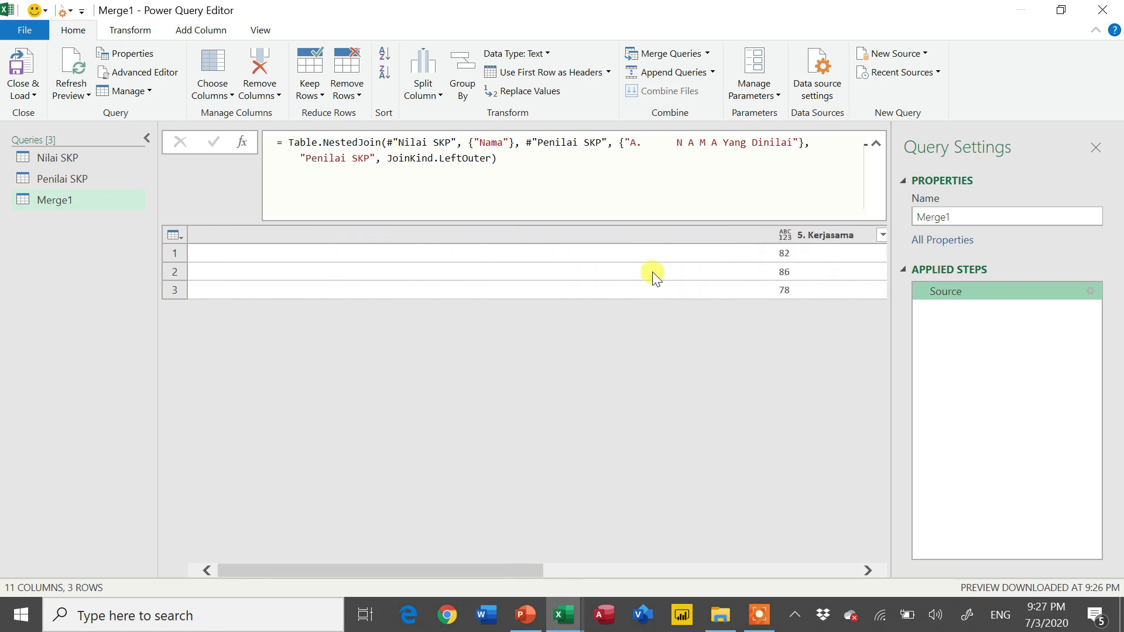
scroll(588, 290, right, 5)
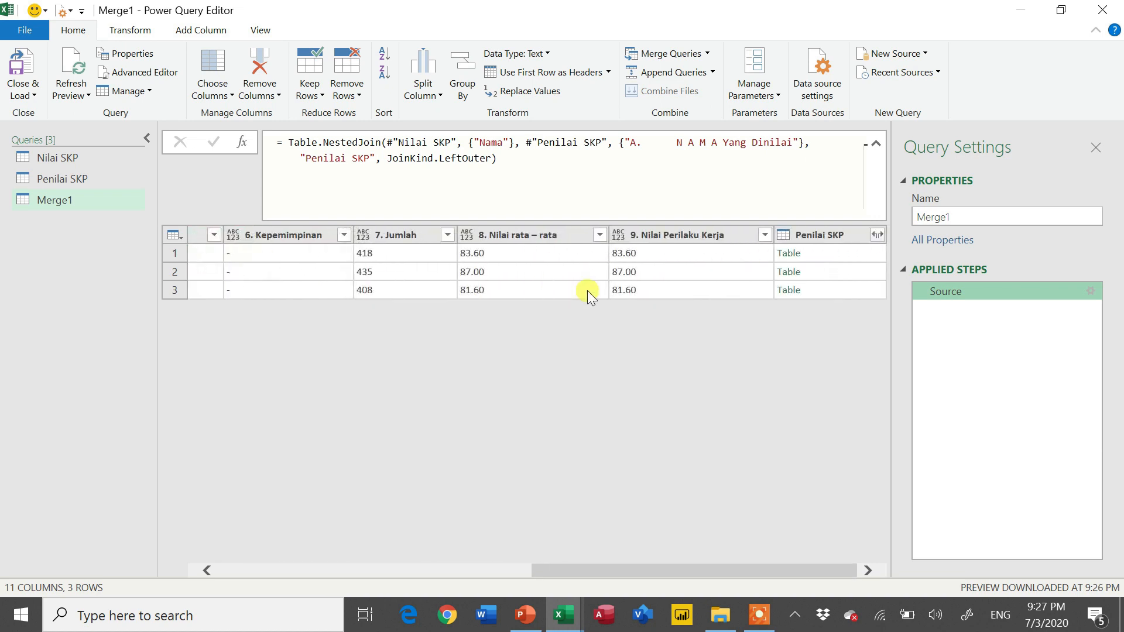
click(817, 233)
drag(817, 233, 374, 243)
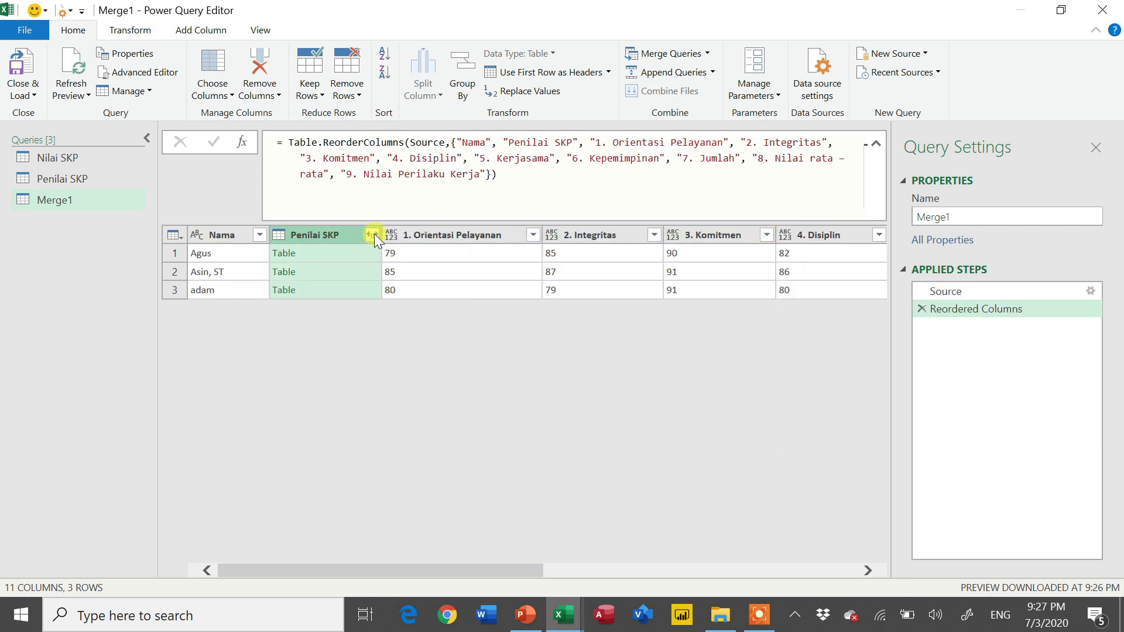
Step: Expand the Penilai SKP column without A. N A M A Yang Dinilai and without a name prefix
click(373, 235)
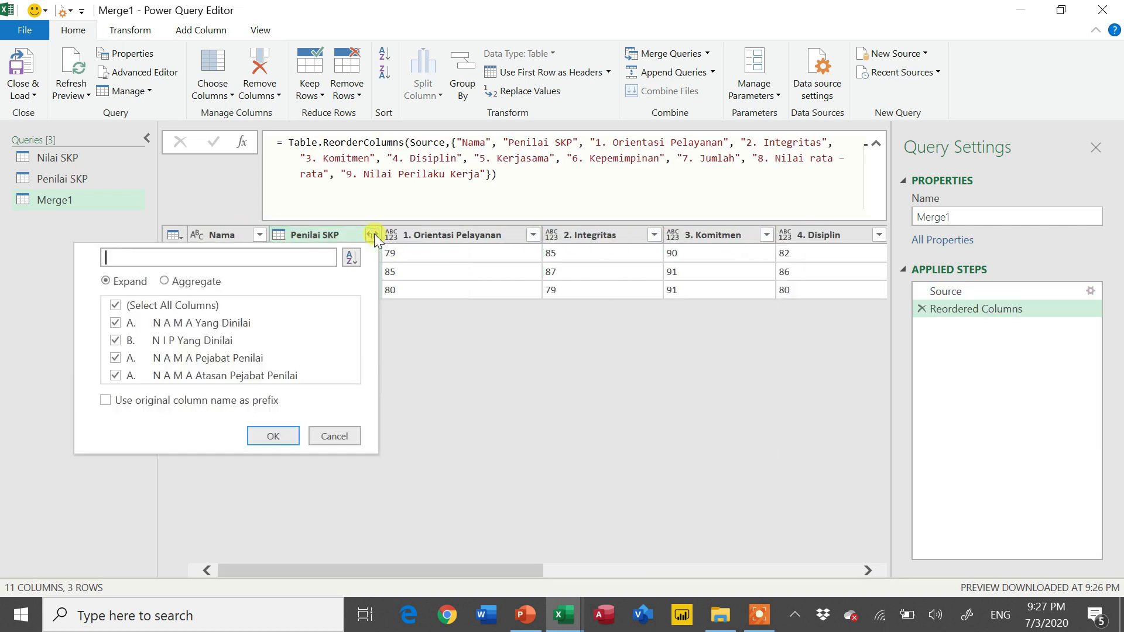
click(115, 323)
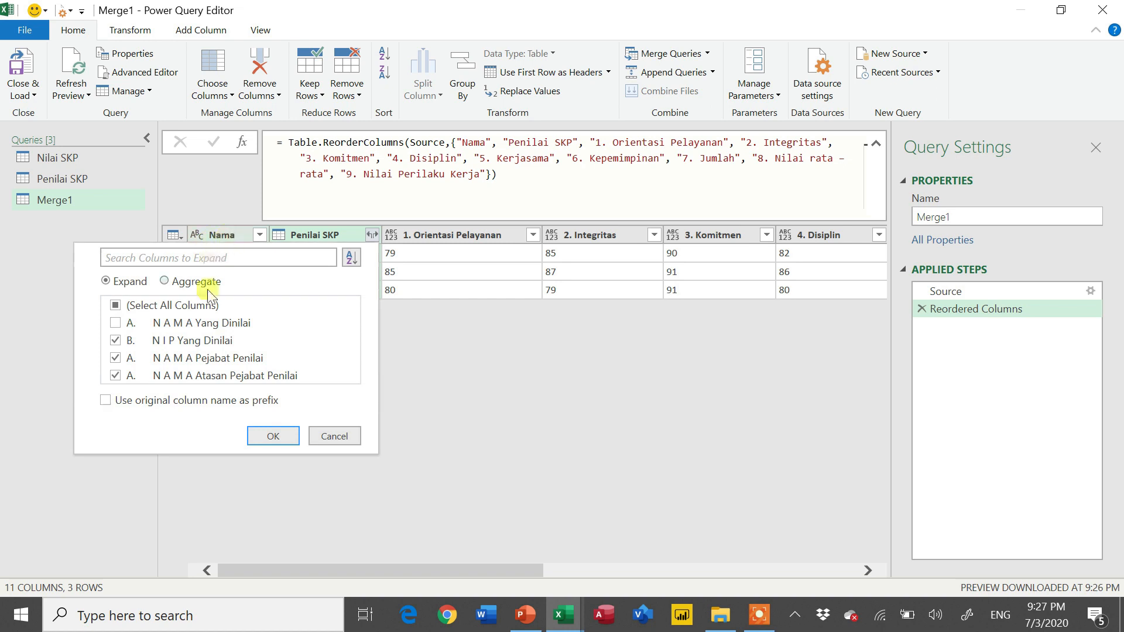
click(283, 431)
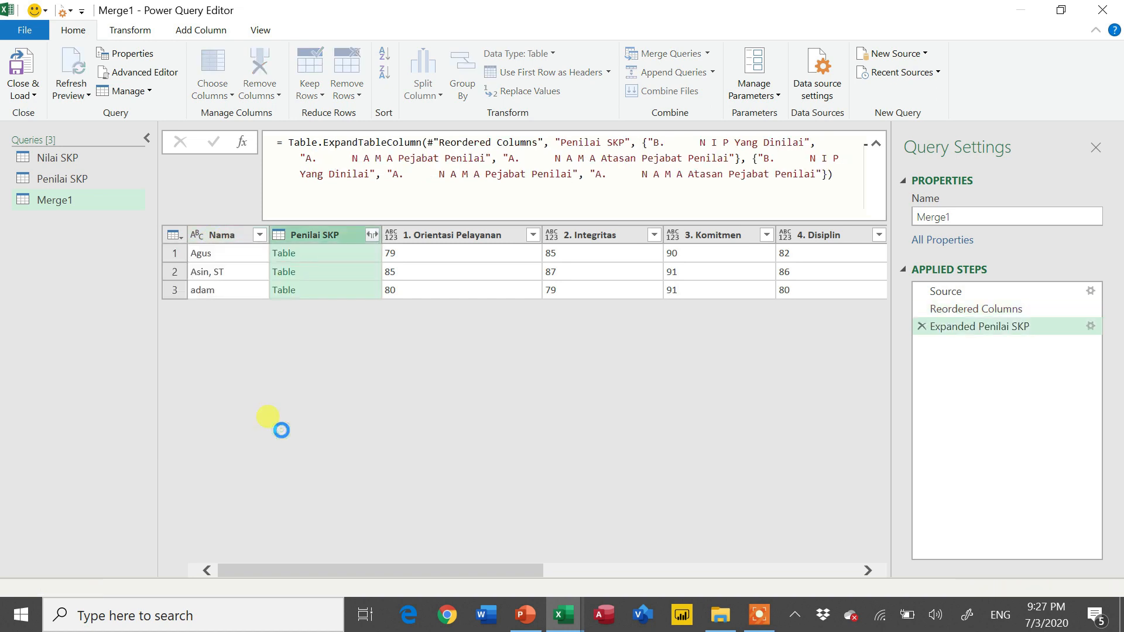
Step: Review the Nama column, the expanded Penilai SKP columns and the score columns of the merged query
click(223, 234)
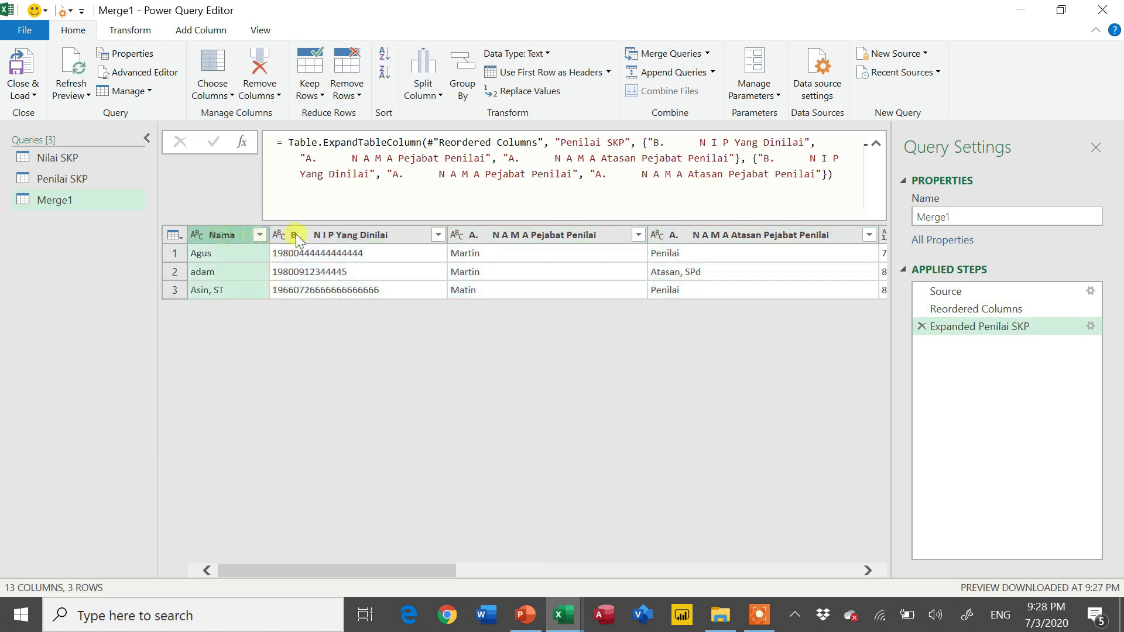
click(350, 233)
click(528, 230)
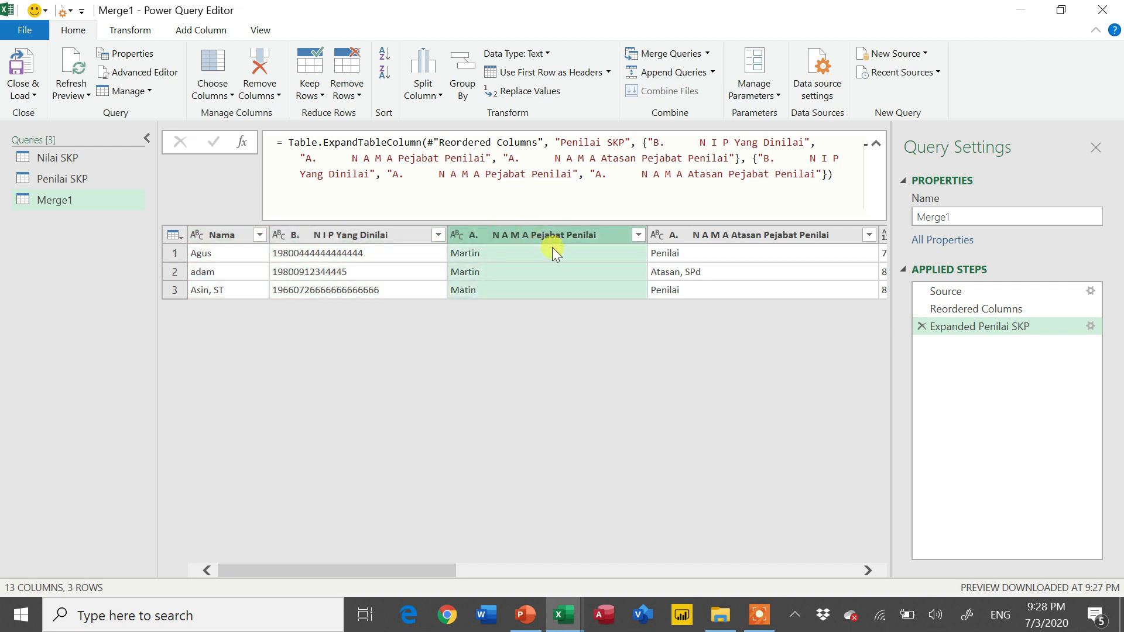
scroll(553, 247, right, 4)
click(527, 234)
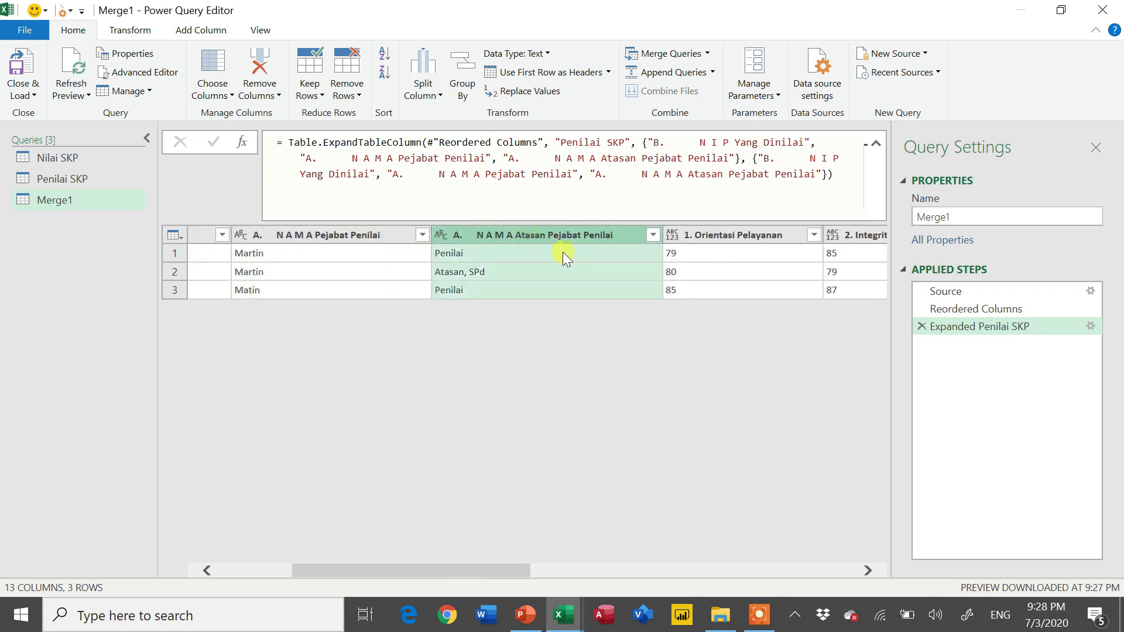
scroll(564, 252, right, 4)
scroll(564, 252, left, 8)
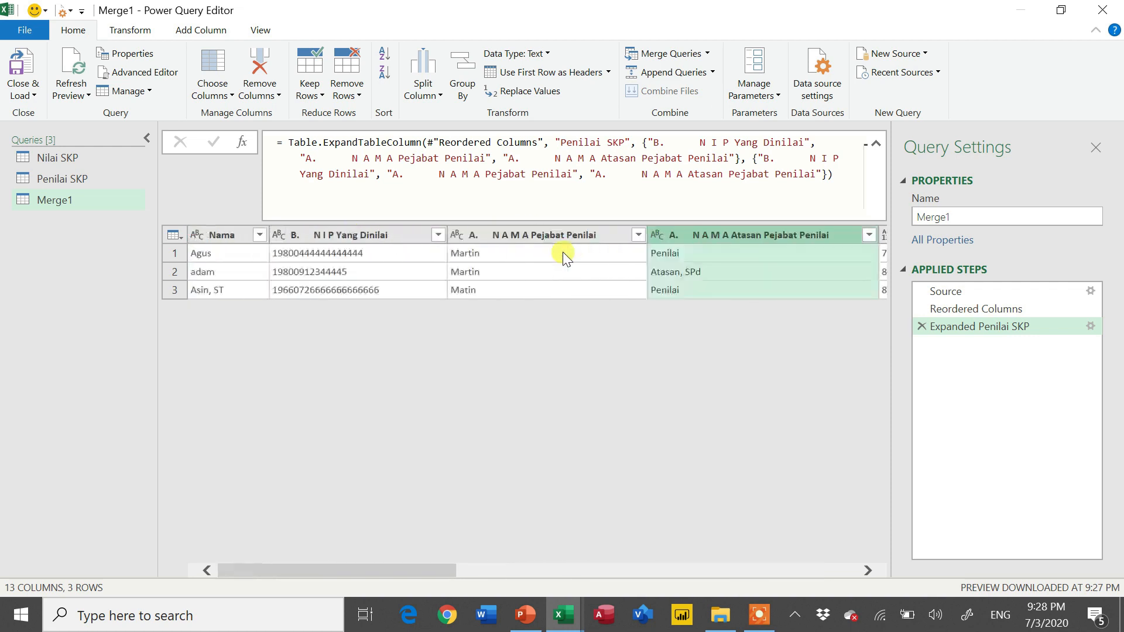
Step: Rename the B. N I P Yang Dinilai column as NIP Yang Dinilai
click(375, 235)
double_click(375, 234)
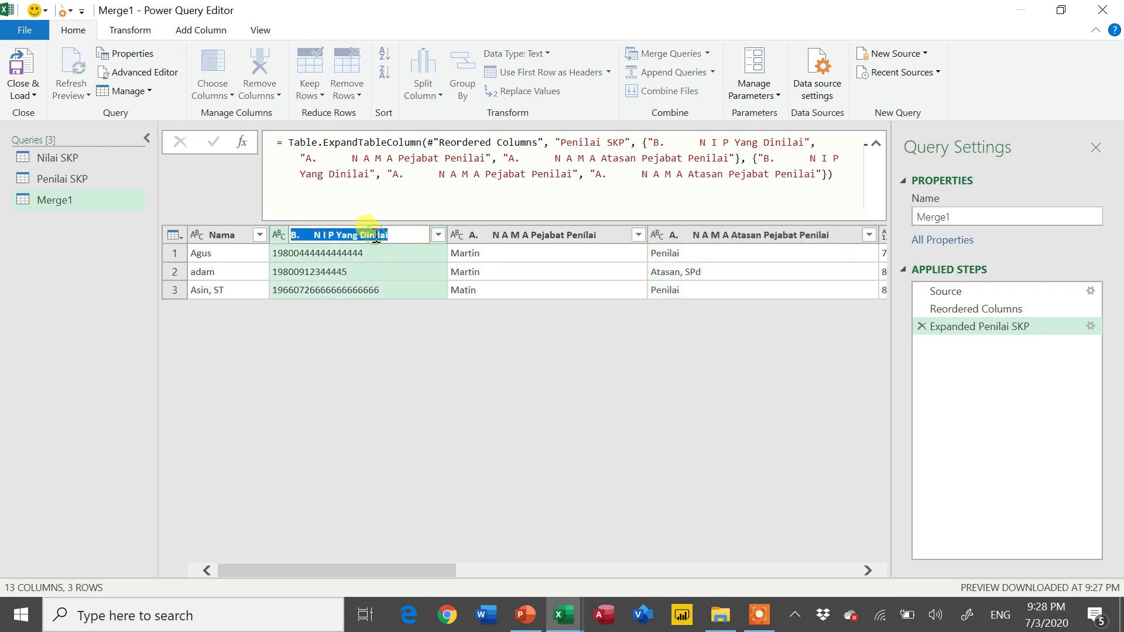
click(335, 235)
key(shift+Home)
text(NIP)
key(Return)
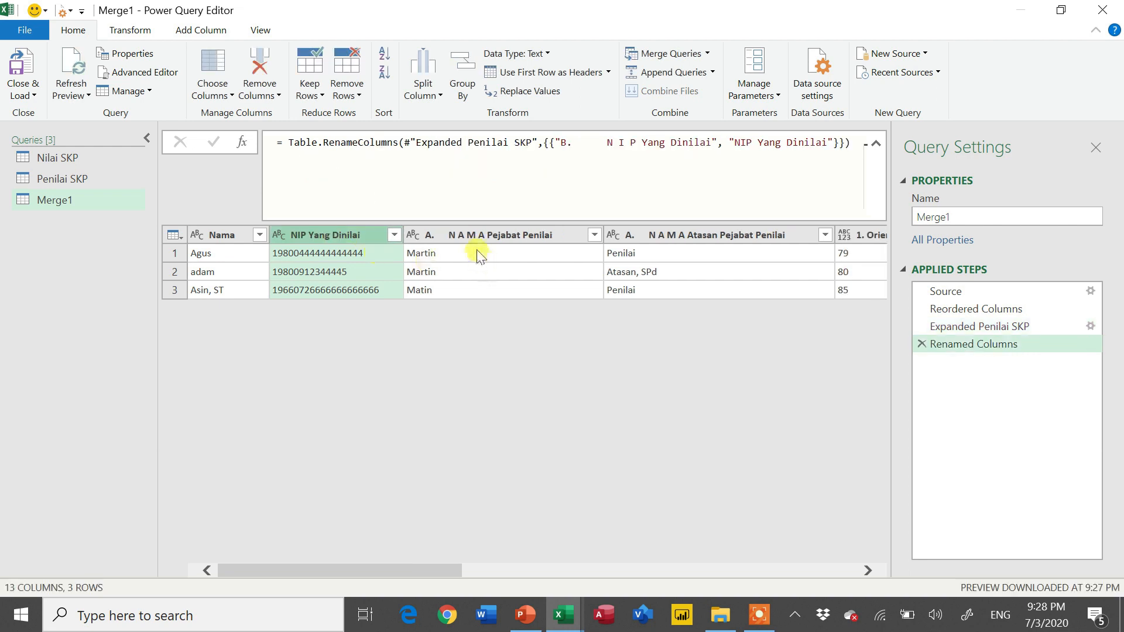
Step: Rename the two remaining A. N A M A columns as Nama Pejabat Penilai and Nama Atasan Pejabat Penilai
click(454, 235)
double_click(454, 234)
click(455, 234)
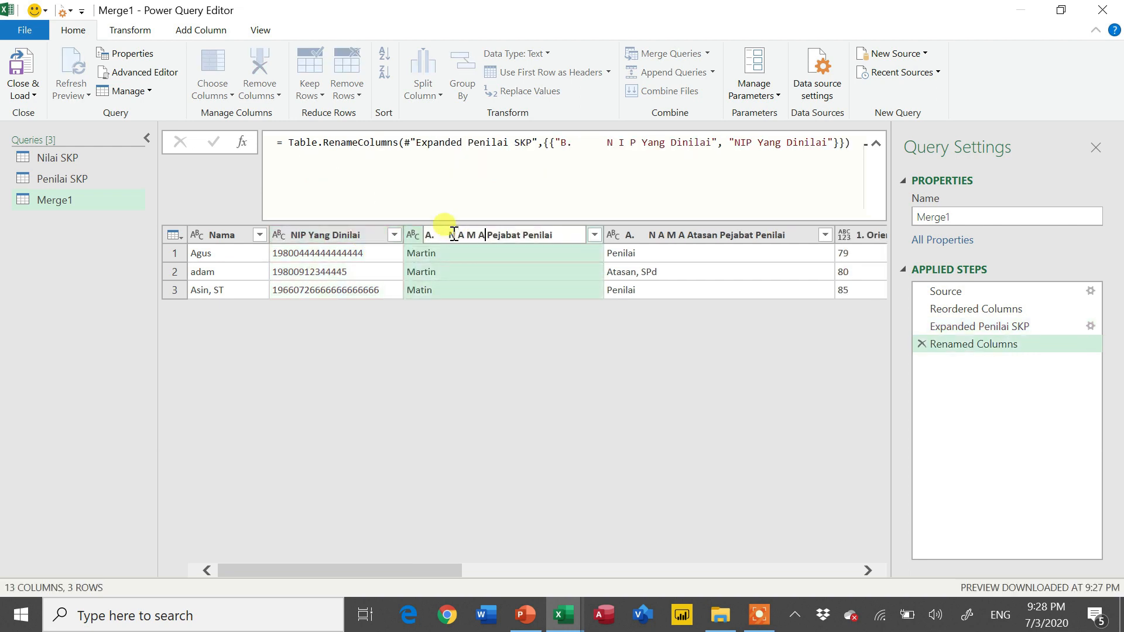
key(shift+Home)
text(Nama)
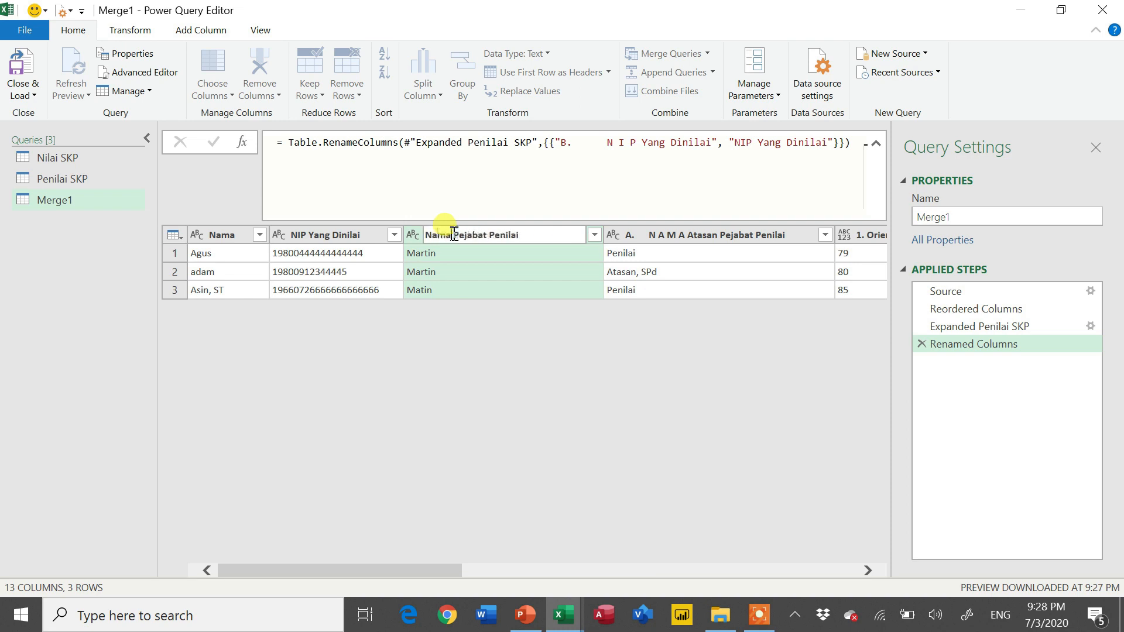
key(Return)
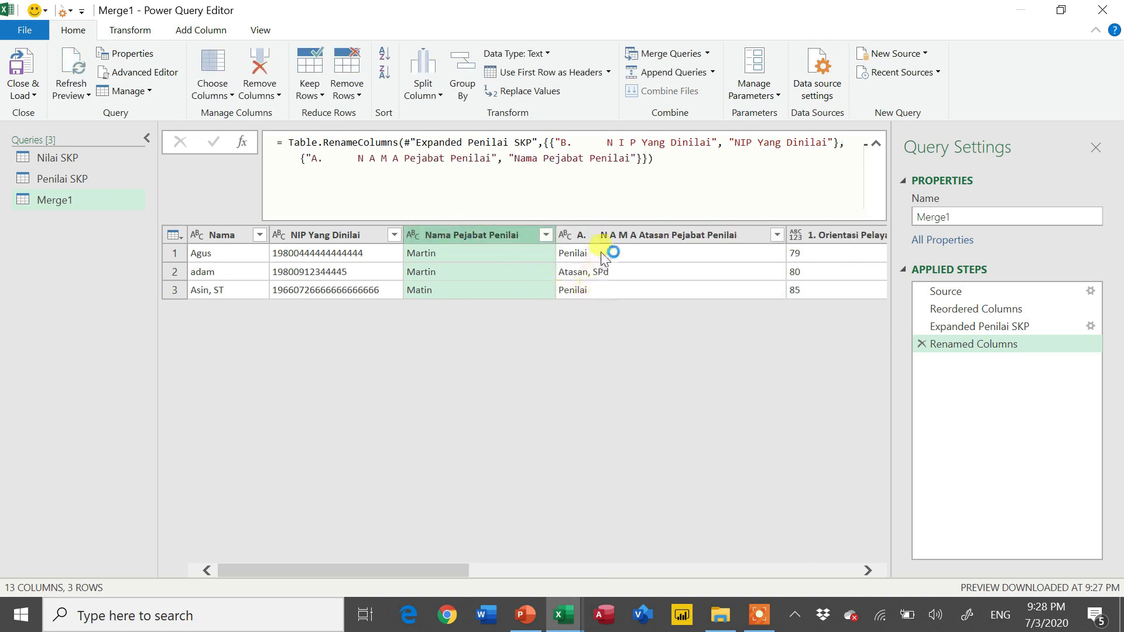
click(582, 238)
double_click(582, 238)
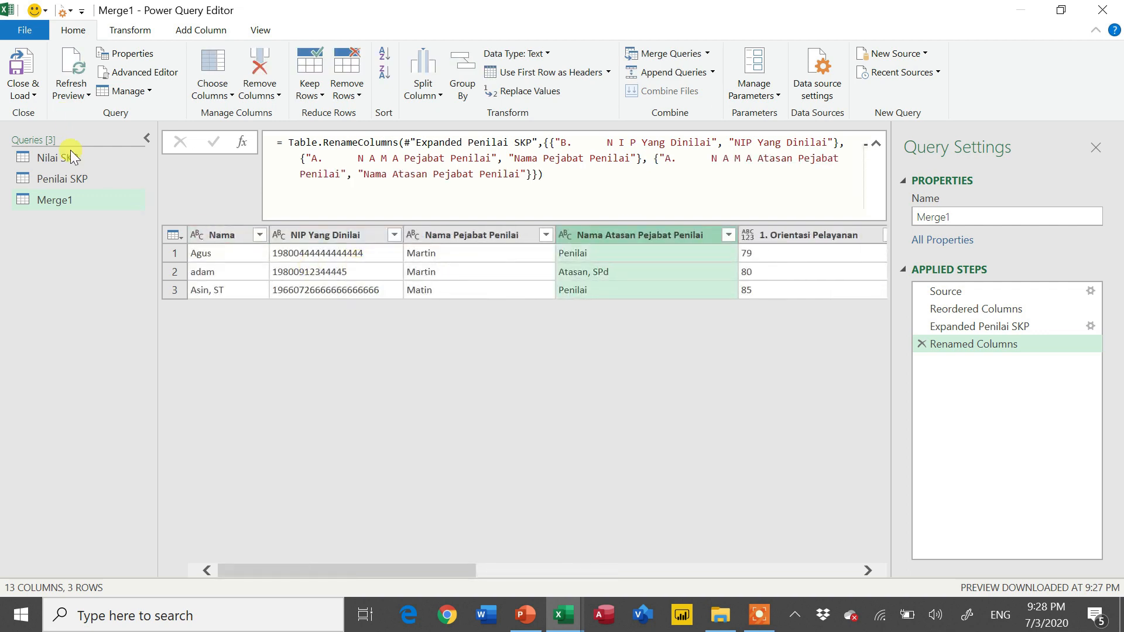
Step: Rename the Merge1 query as Rekap SKP
double_click(68, 201)
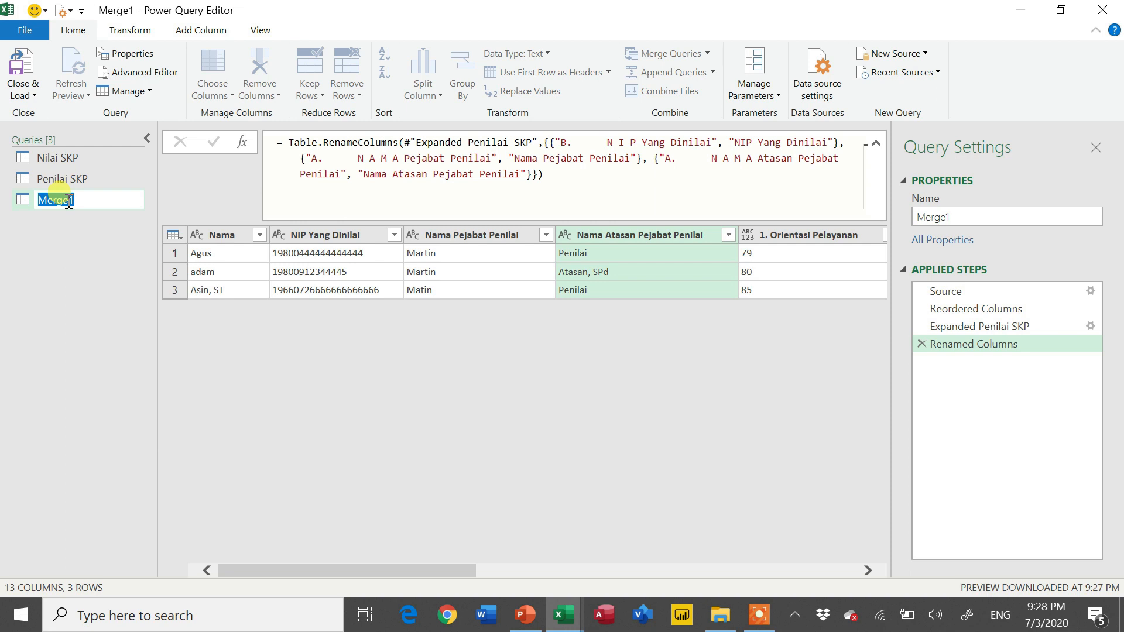
text(Rekap SKP)
key(Return)
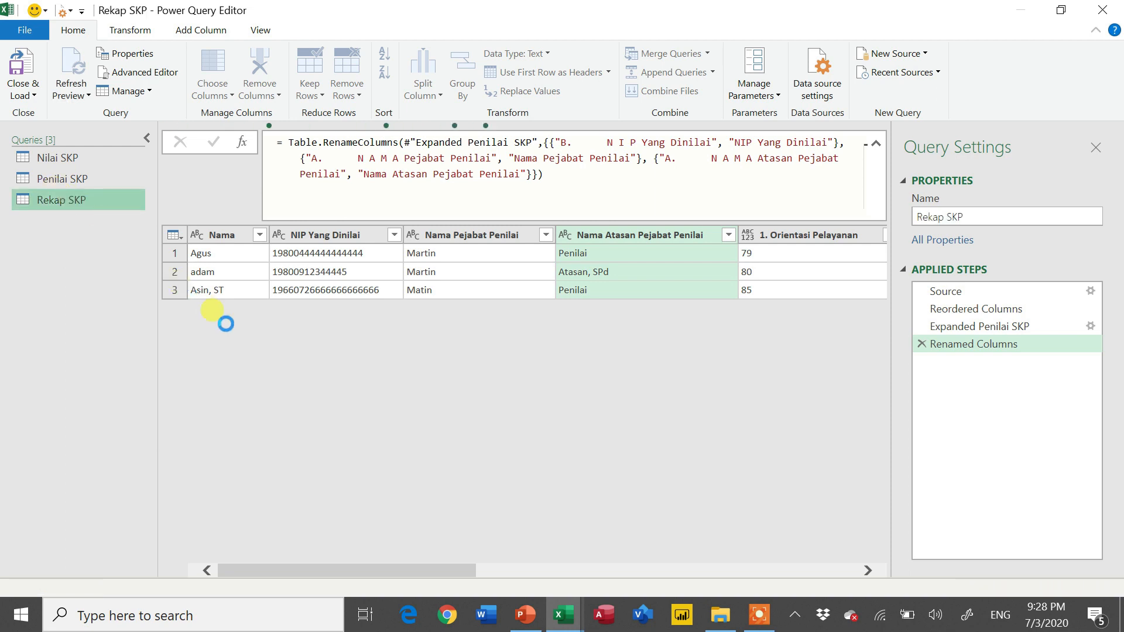
Step: Close the query editor and load the queries as tables on new worksheets
click(33, 95)
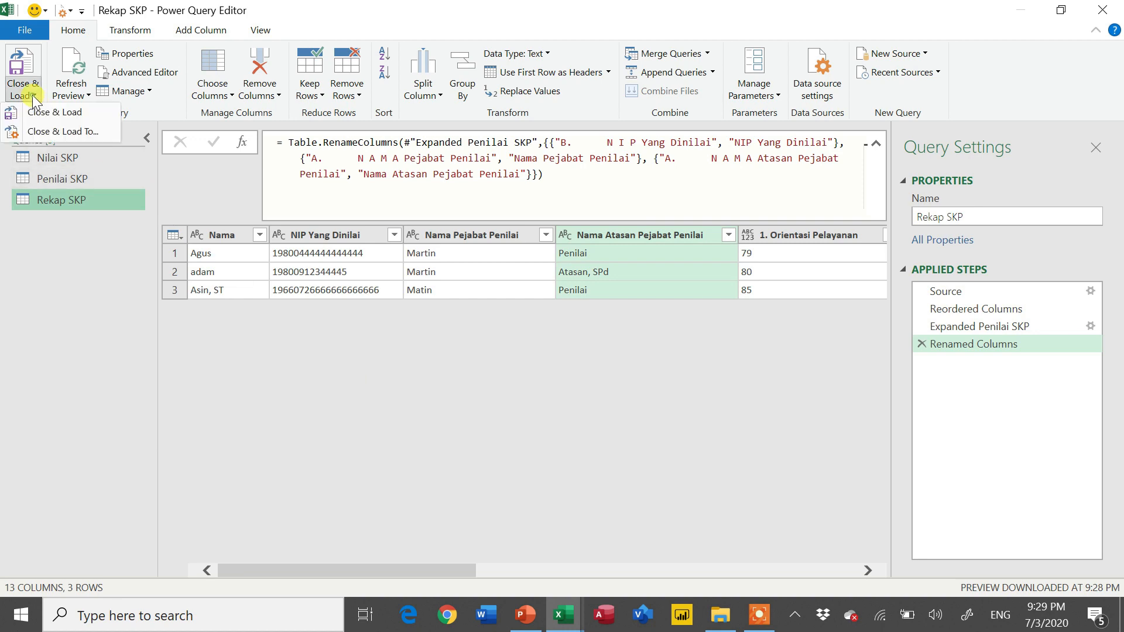
click(52, 113)
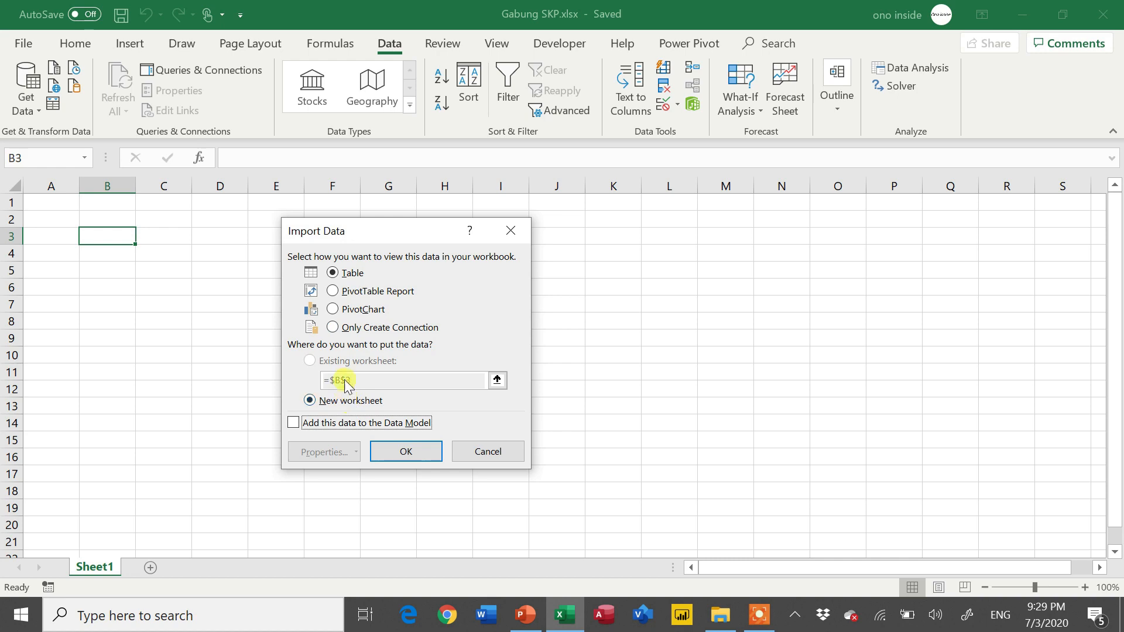
click(424, 456)
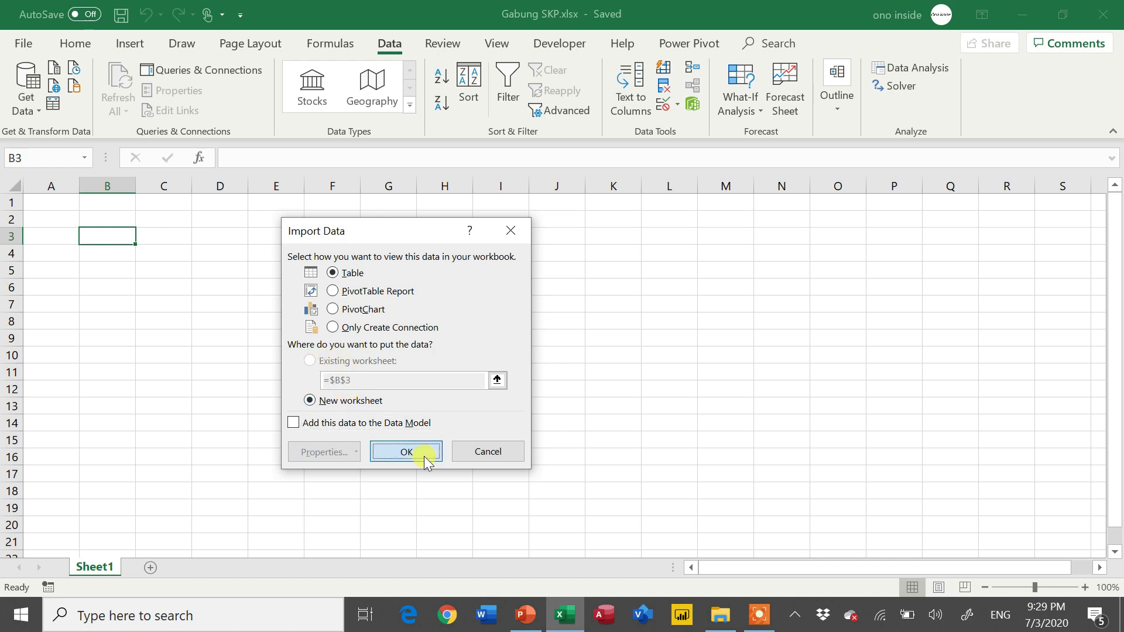
click(255, 353)
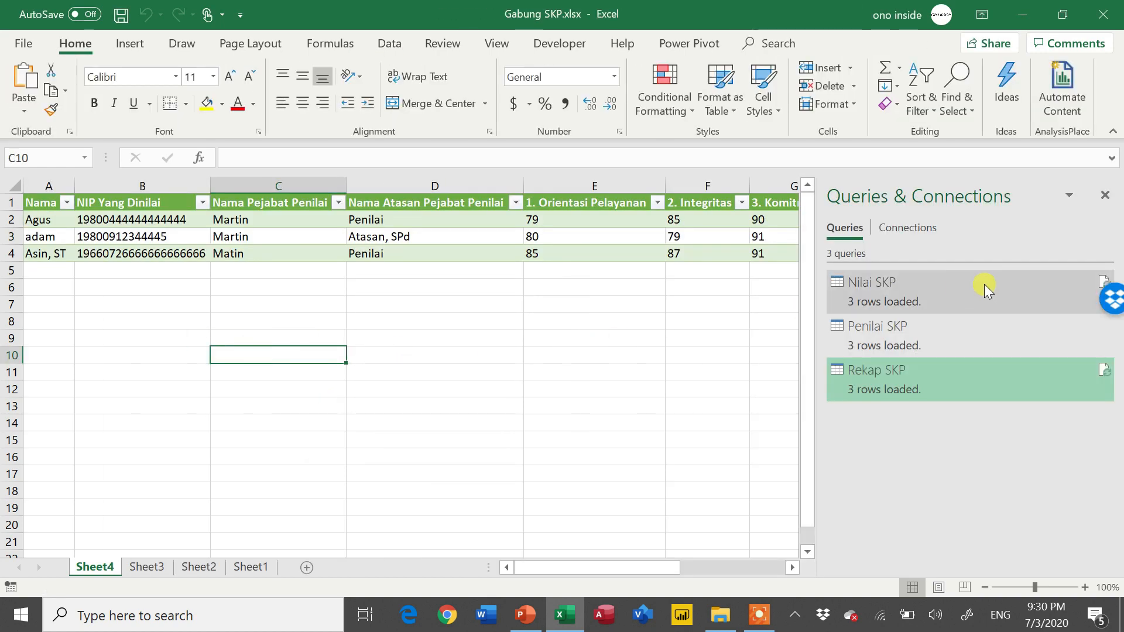
Step: Close the Queries & Connections pane, check the extent of the loaded Rekap SKP table and save the workbook
click(1105, 195)
click(710, 316)
key(ctrl+Up)
key(ctrl+Home)
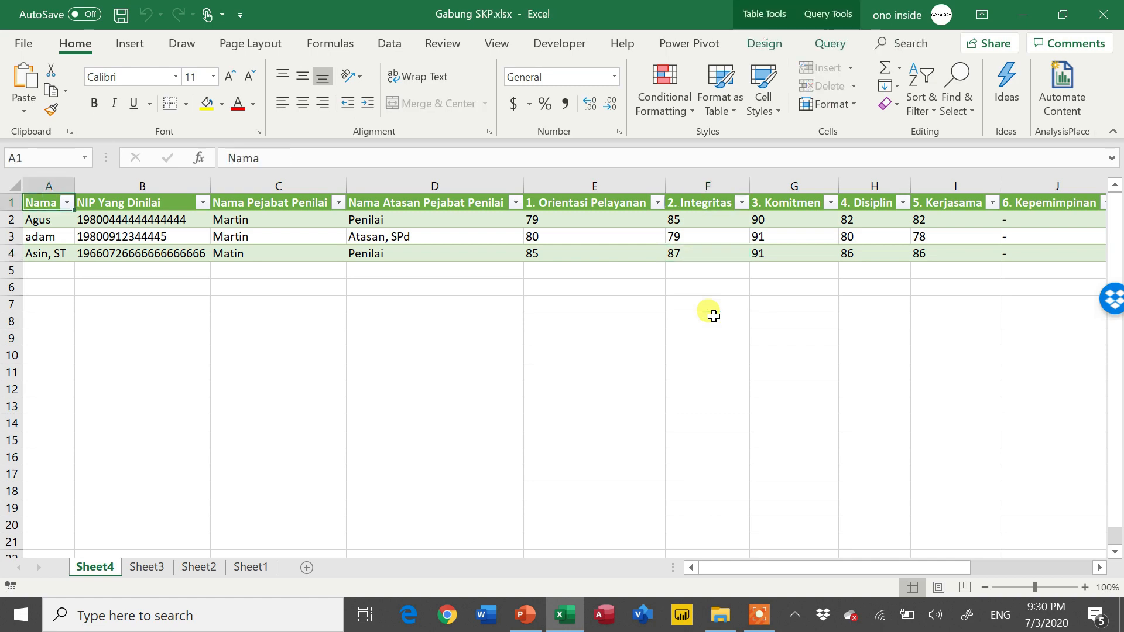
key(ctrl+Right)
key(ctrl+Down)
key(ctrl+Left)
key(ctrl+s)
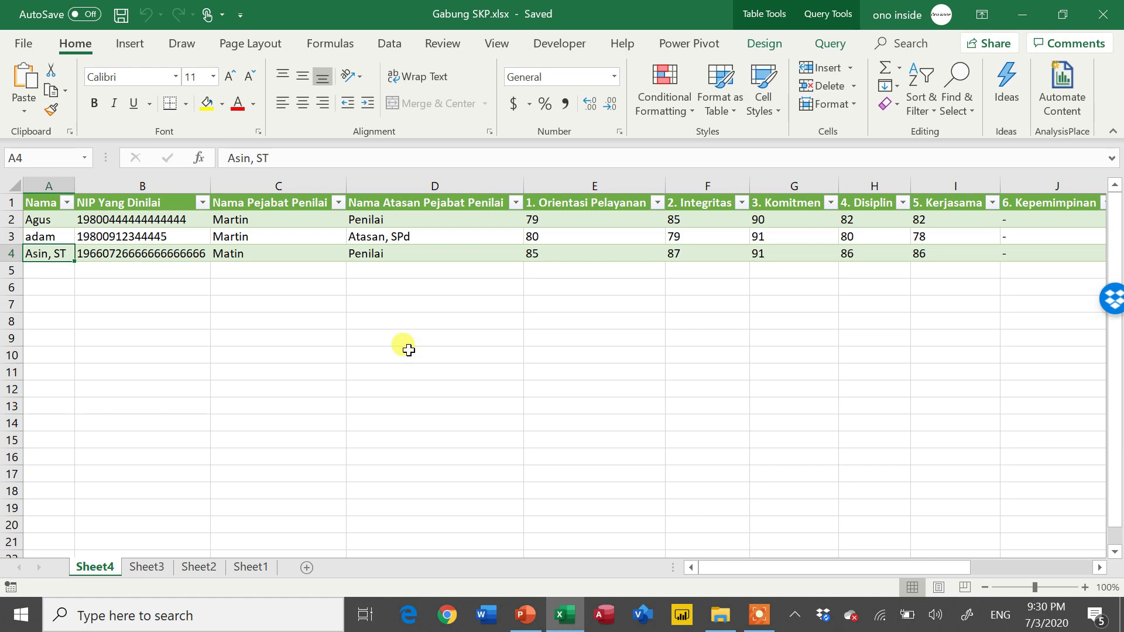
Step: Switch to File Explorer and open the additional 2019 SKP workbook from the File Tambahan folder
click(720, 614)
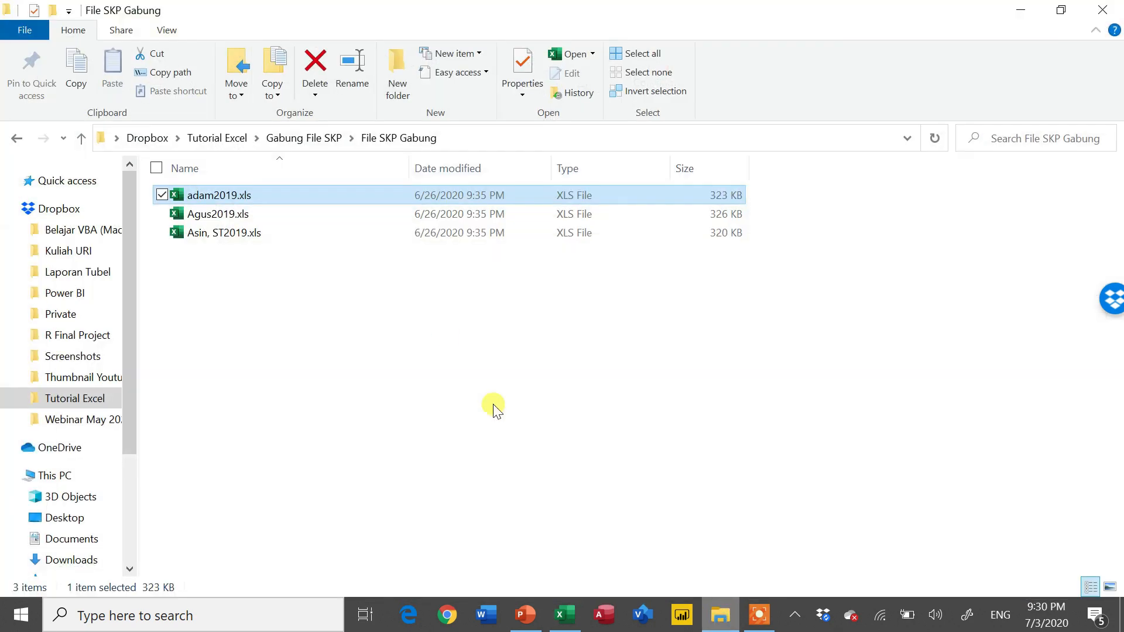
click(302, 138)
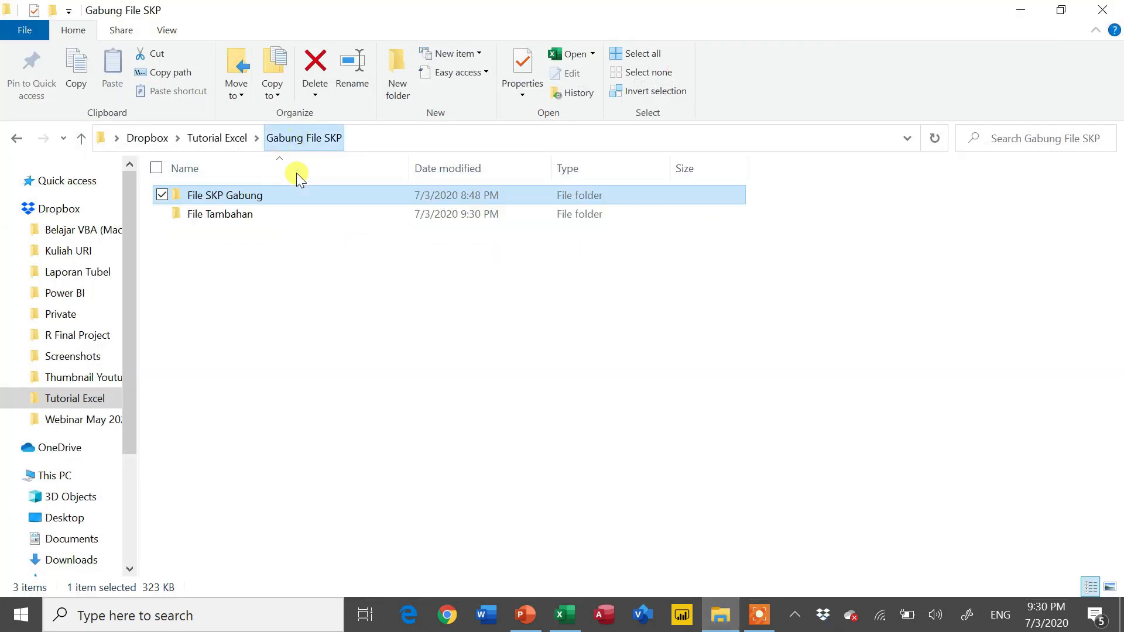
double_click(288, 216)
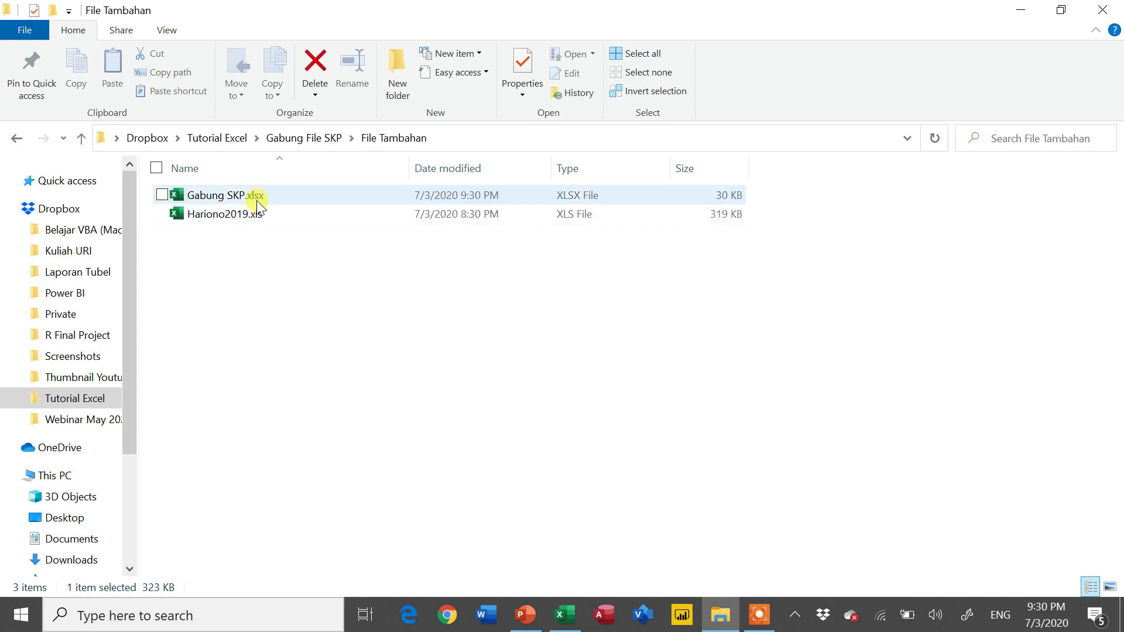
double_click(257, 214)
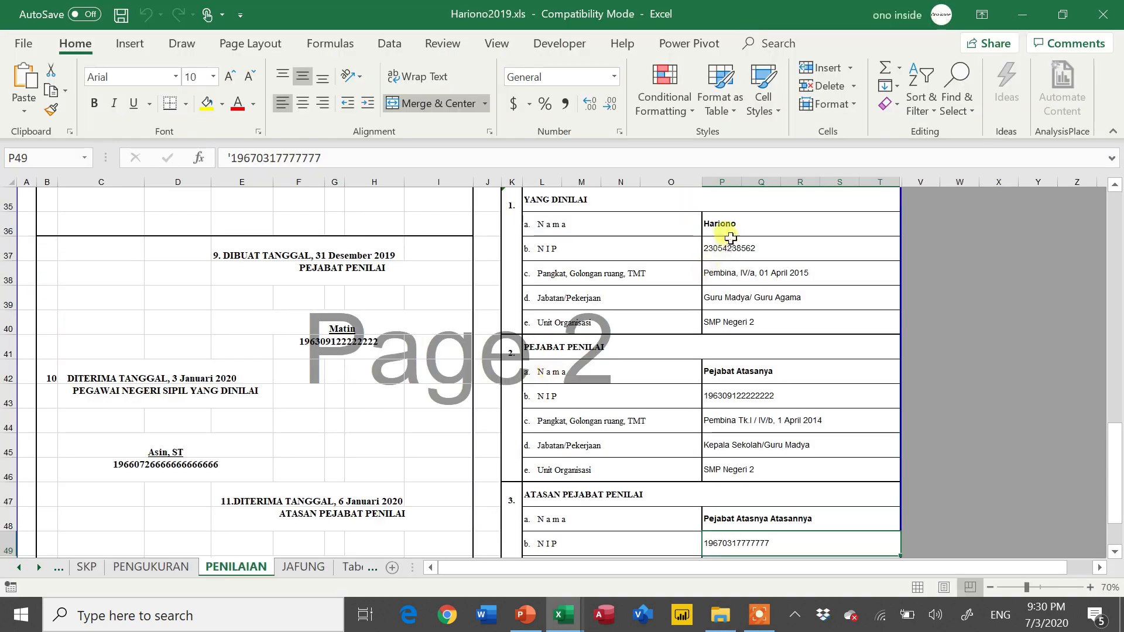
Step: Examine the names of the employee, Pejabat Penilai and Atasan Pejabat Penilai on the PENILAIAN sheet, and close the workbook
click(731, 237)
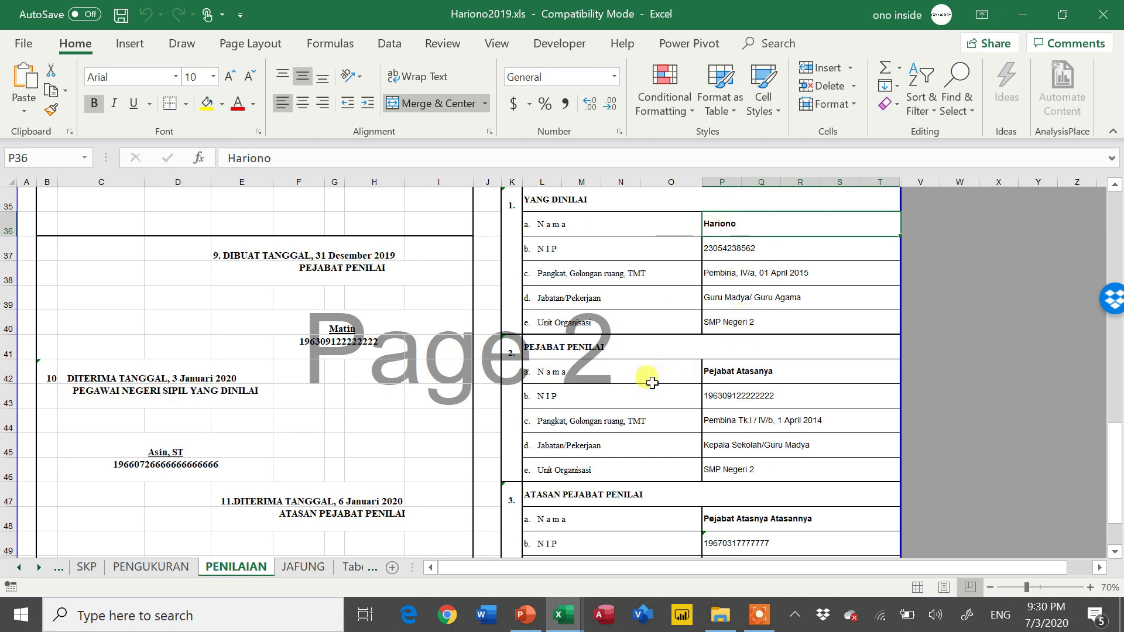
click(732, 373)
scroll(749, 402, down, 2)
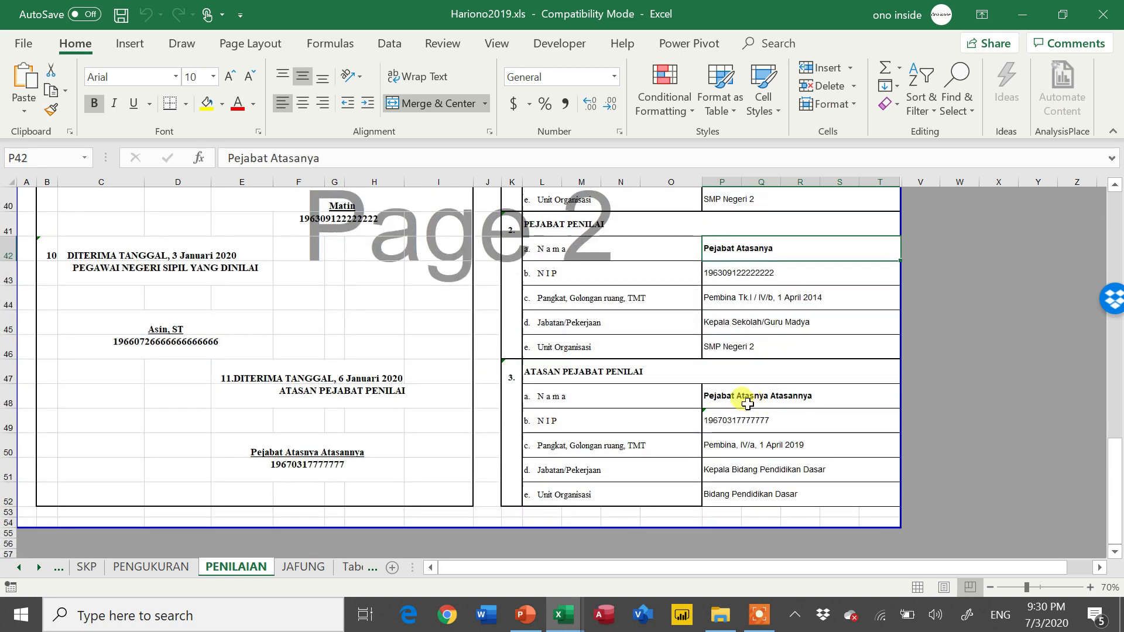
click(747, 403)
scroll(748, 403, up, 2)
click(1121, 5)
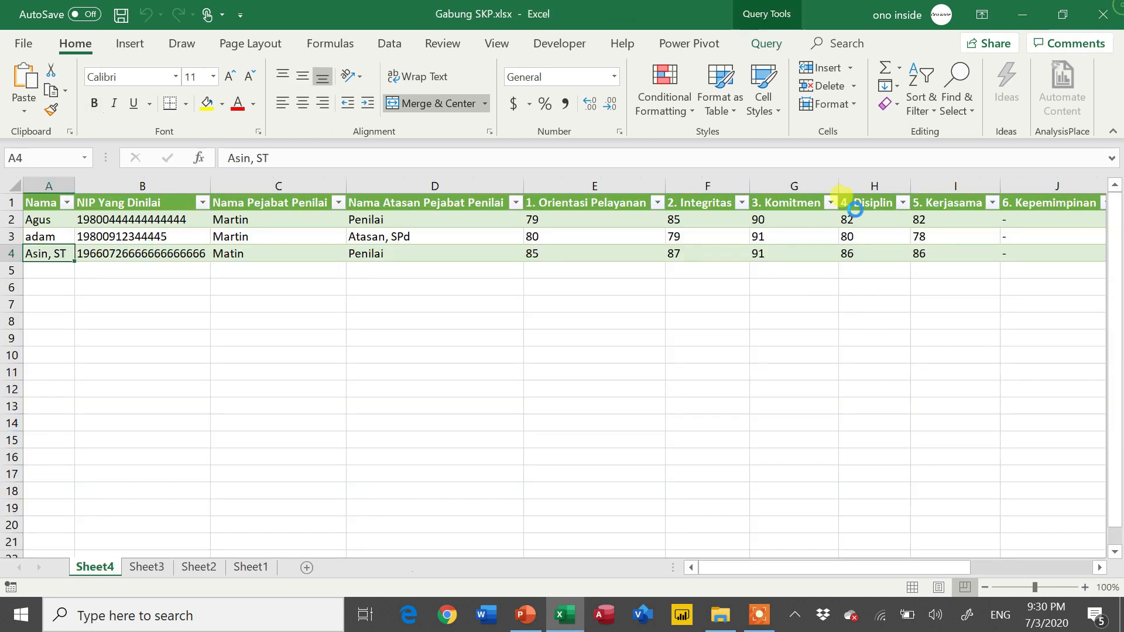
Step: Copy the additional 2019 SKP workbook from File Tambahan into the File SKP Gabung folder in File Explorer
click(721, 615)
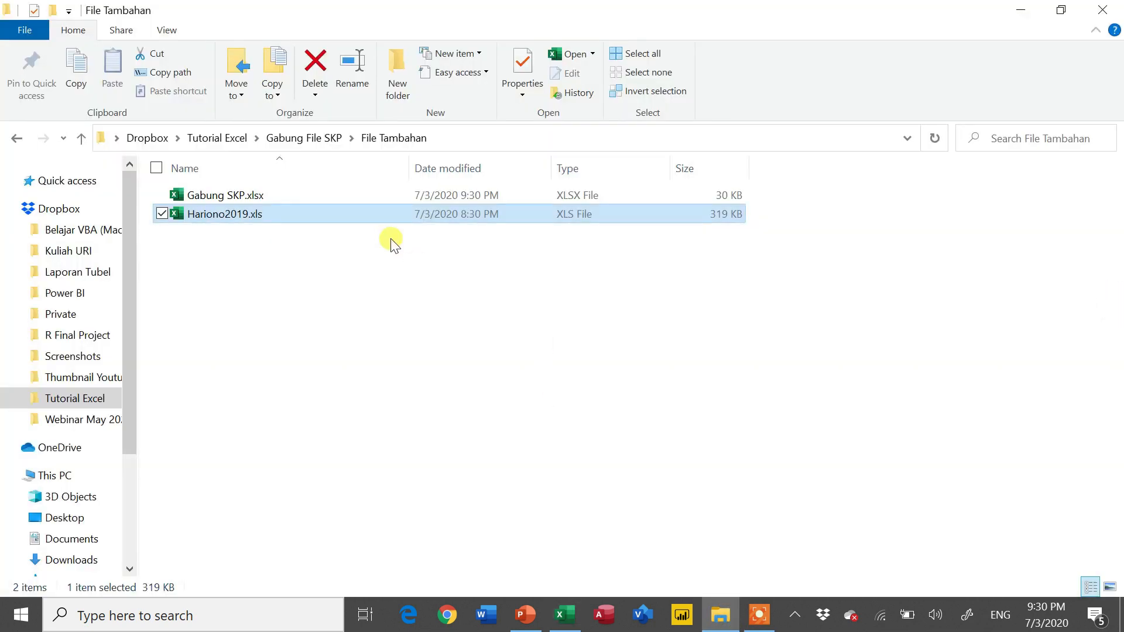
click(303, 140)
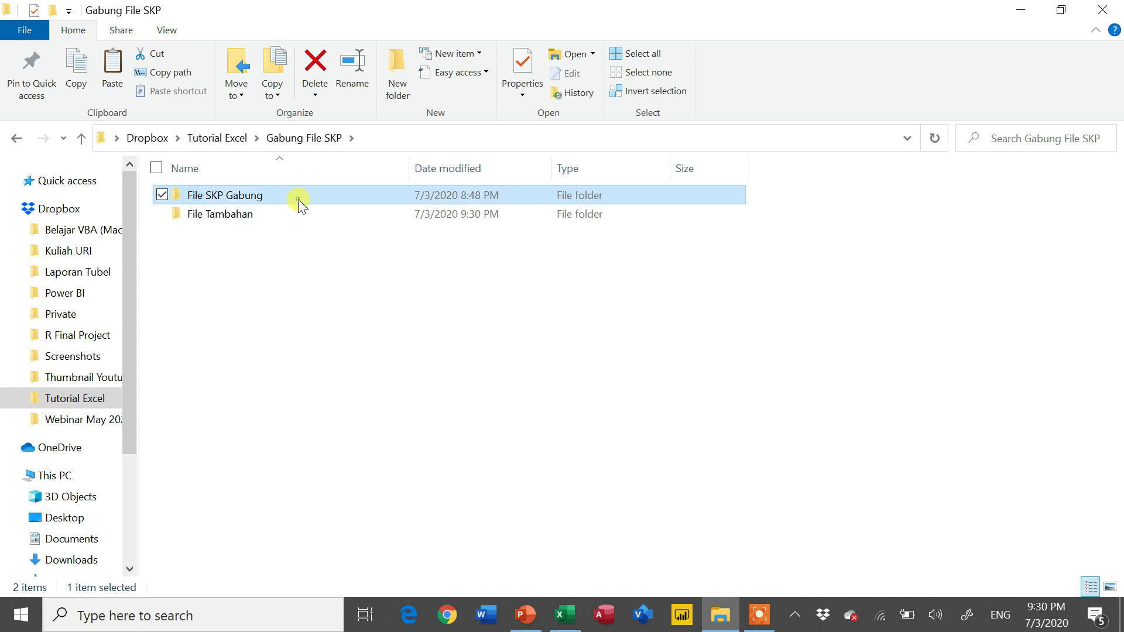
double_click(297, 198)
key(ctrl+v)
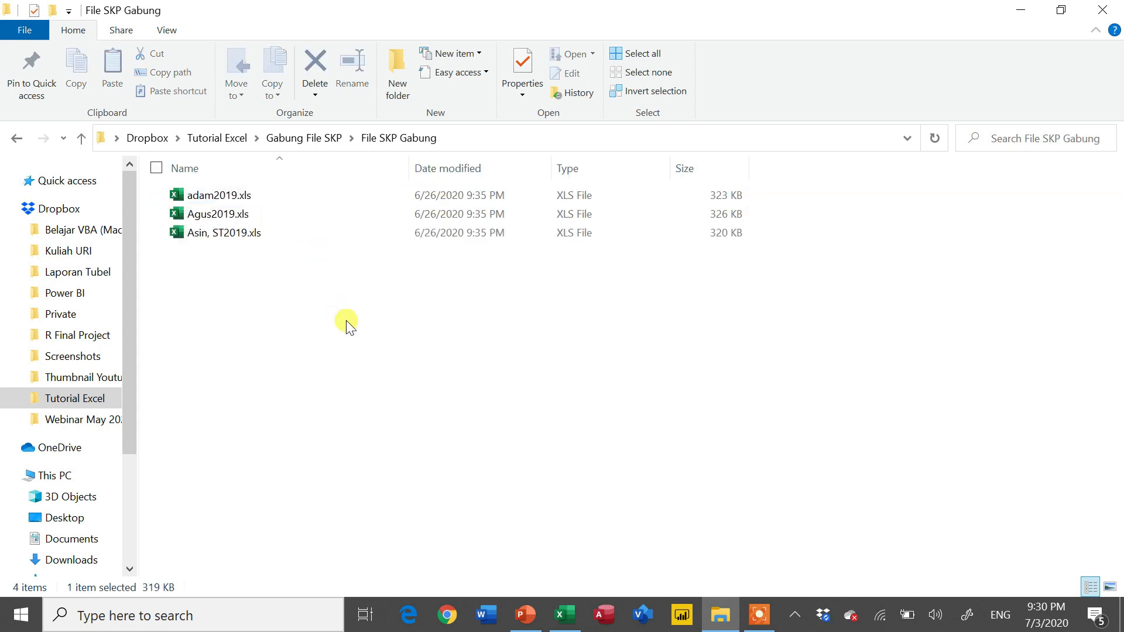
Step: Return to Gabung SKP.xlsx in Excel and refresh all its queries
click(563, 615)
click(463, 358)
click(292, 305)
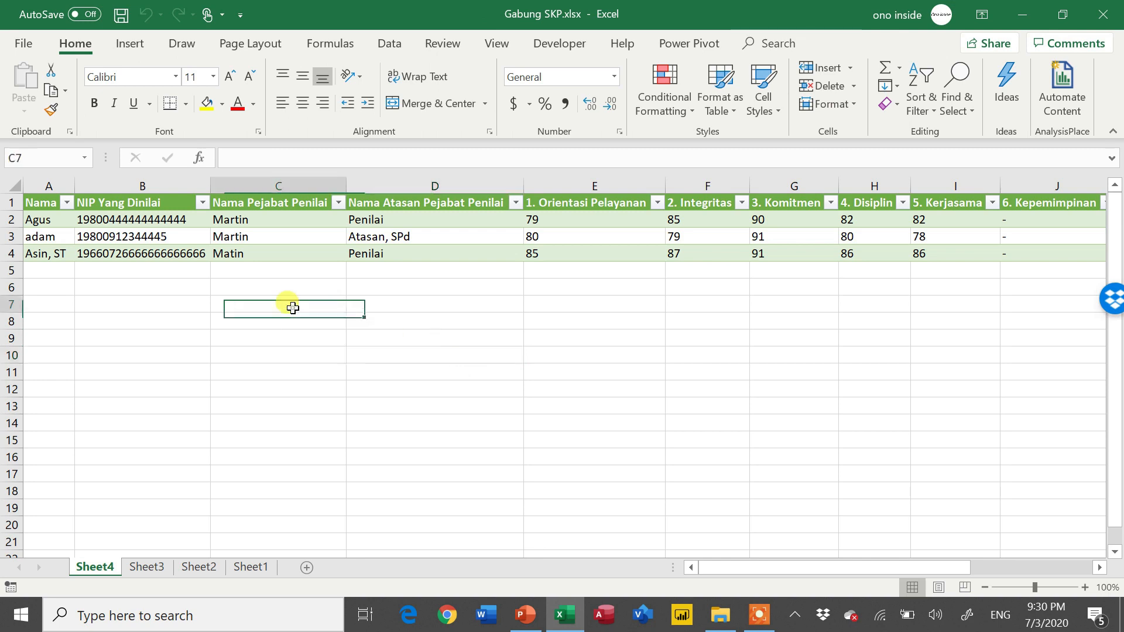
click(390, 44)
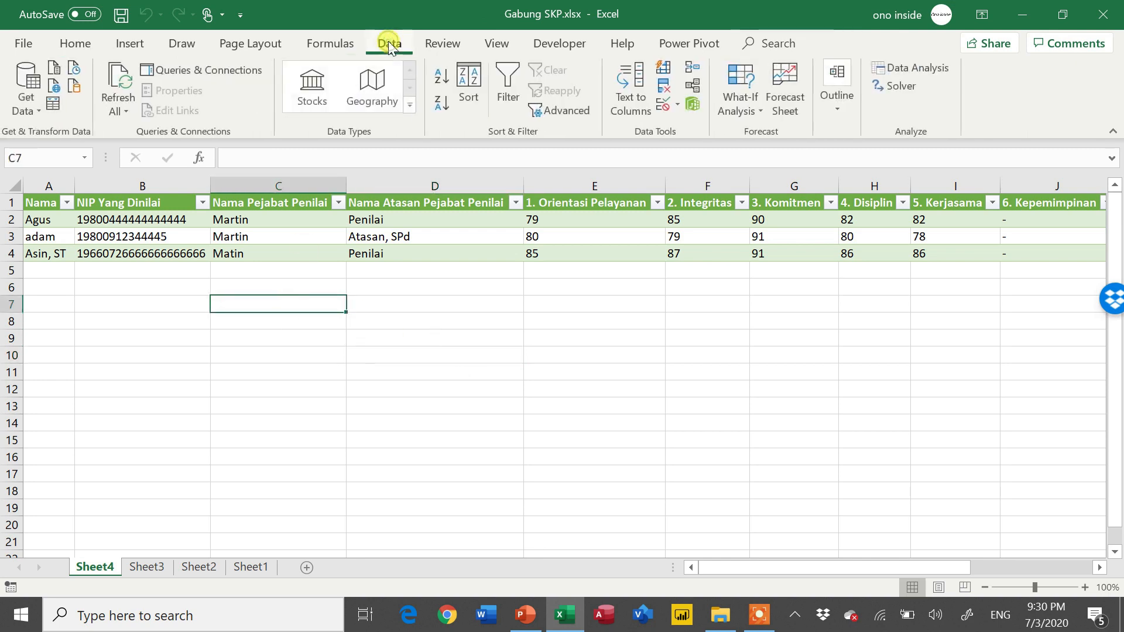
click(125, 82)
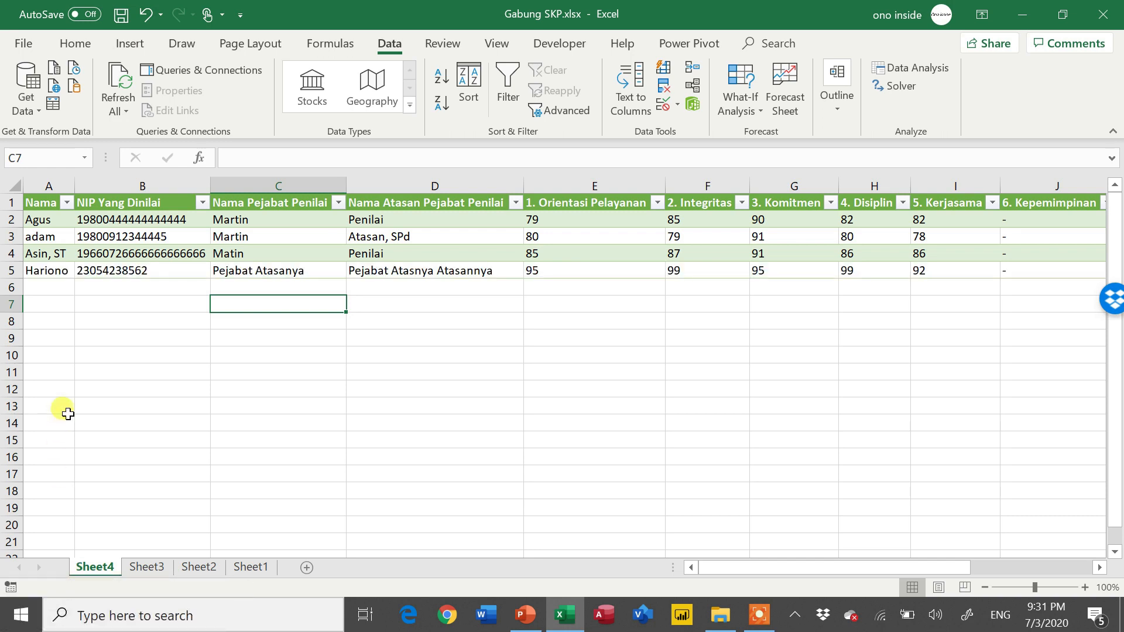
Step: Examine the last row of the refreshed Rekap SKP table from Nama through the 9. Nilai Perilaku Kerja column
click(46, 282)
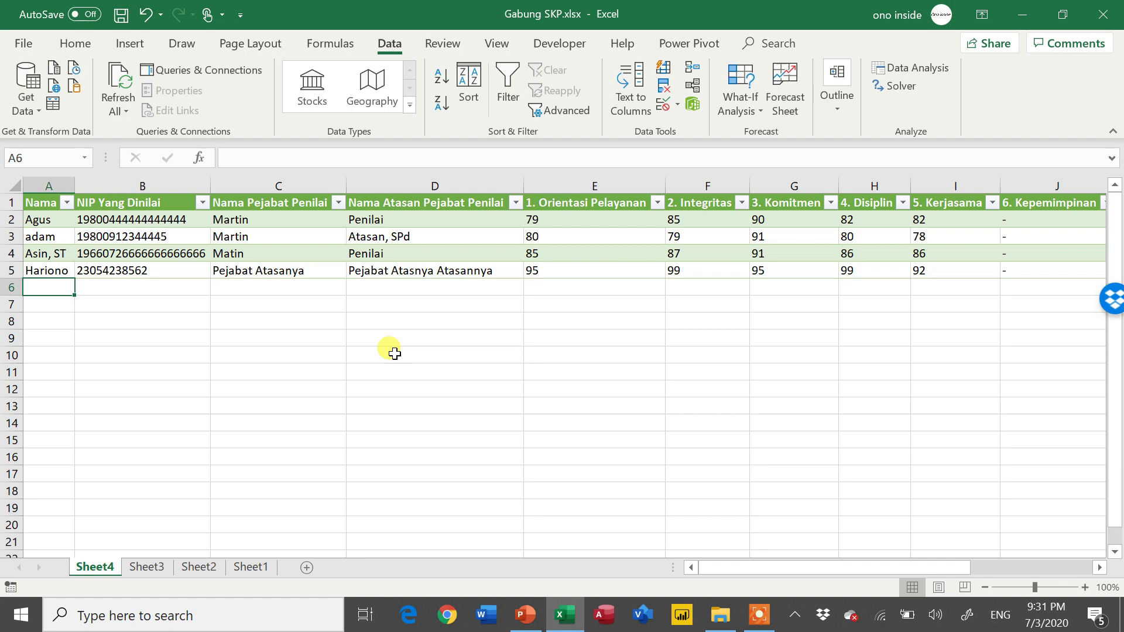
key(Up)
key(Right)
key(Right)
key(Right)
key(Right)
key(Right)
key(Right)
key(Right)
key(Right)
key(Right)
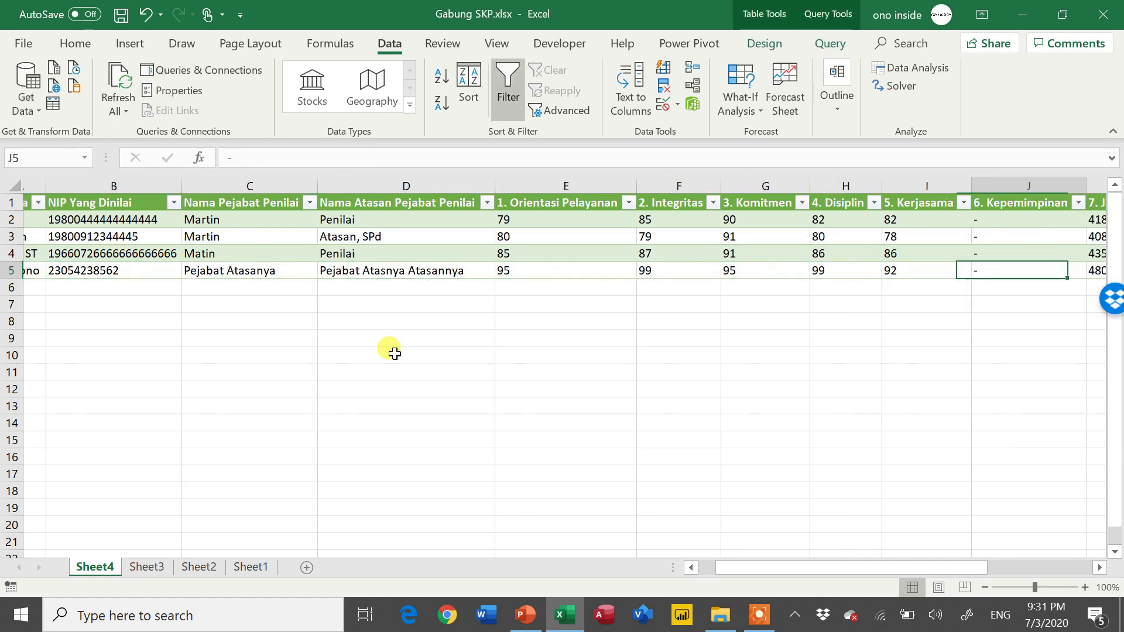
key(Right)
key(Right)
key(Right)
key(Right)
key(Right)
key(Left)
key(Left)
key(Left)
key(Left)
key(Left)
key(Left)
key(Left)
key(Left)
key(Left)
key(Left)
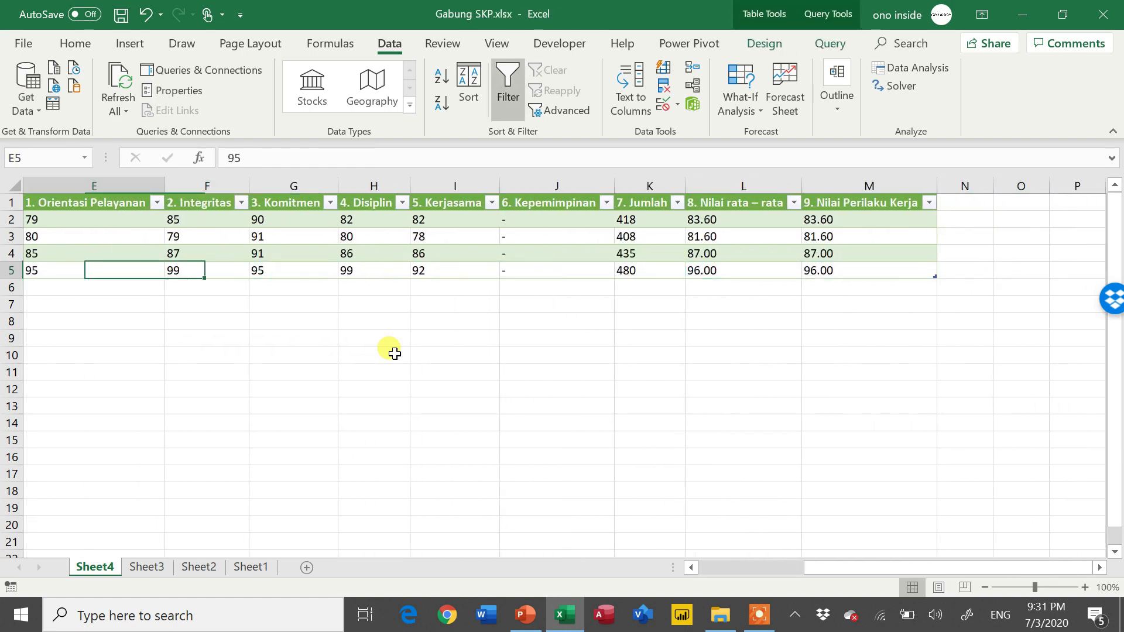
Step: Review the whole refreshed table from its header row down to the last employee
key(Home)
key(Up)
key(Up)
key(Up)
key(Up)
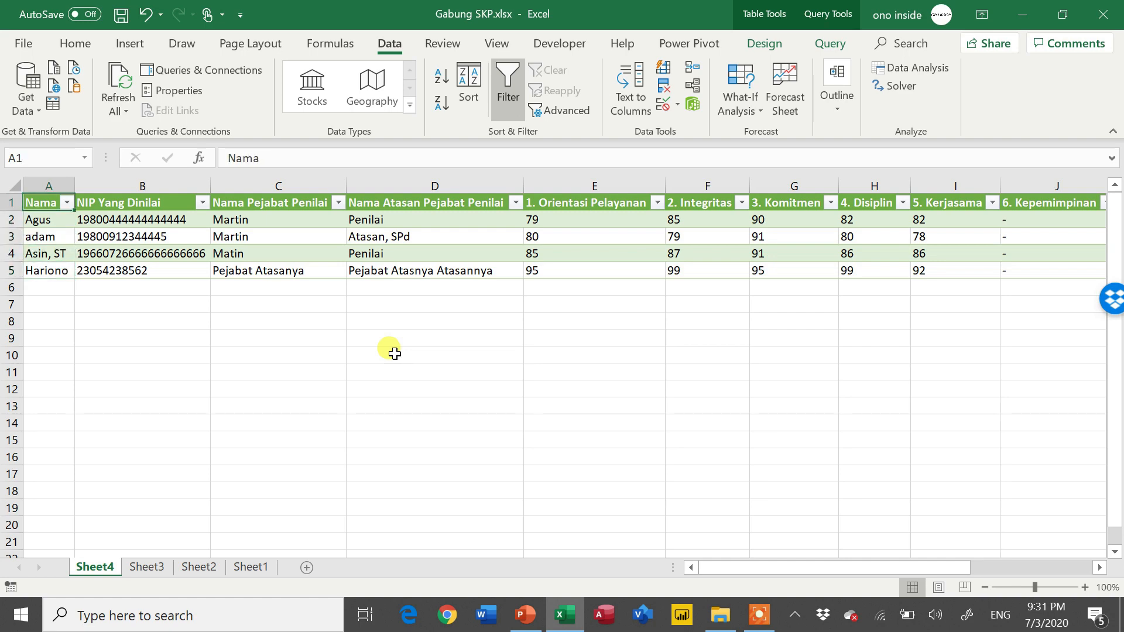
key(ctrl+shift+Down)
key(ctrl+shift+Up)
key(ctrl+shift+Right)
key(ctrl+shift+Down)
key(ctrl+Home)
key(ctrl+Down)
key(ctrl+shift+Up)
key(ctrl+shift+Right)
key(ctrl+shift+Left)
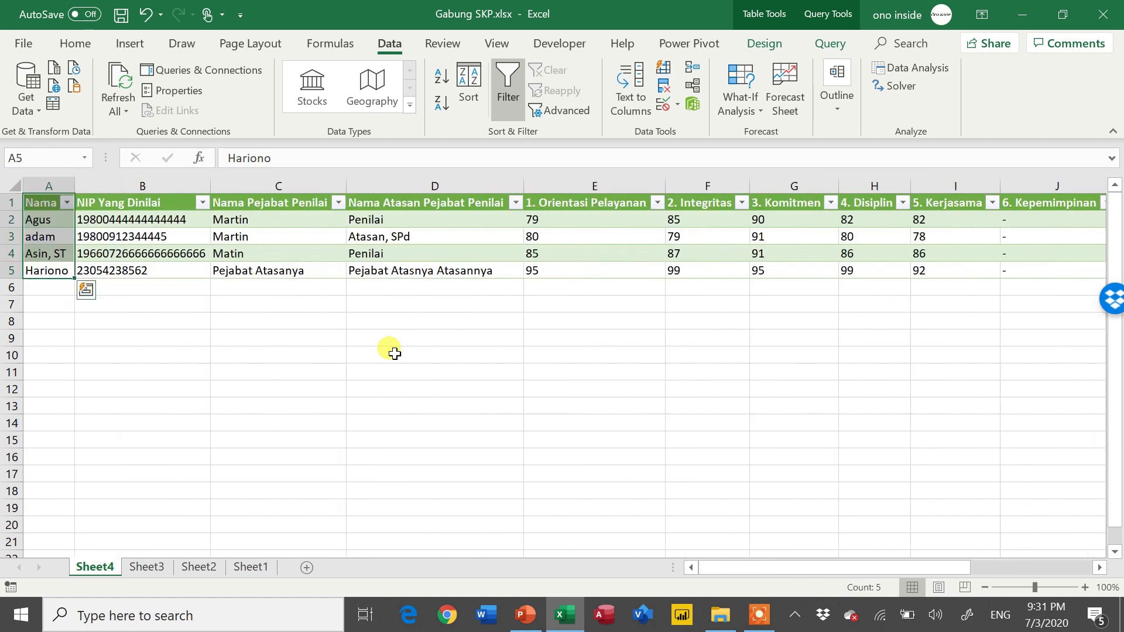
key(ctrl+shift+Down)
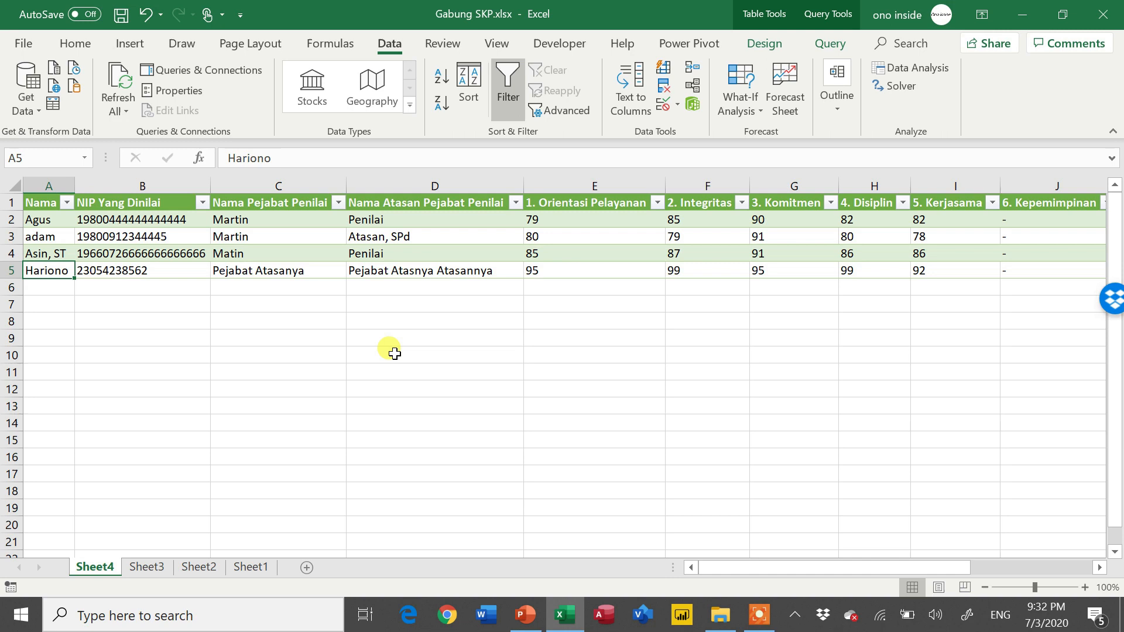